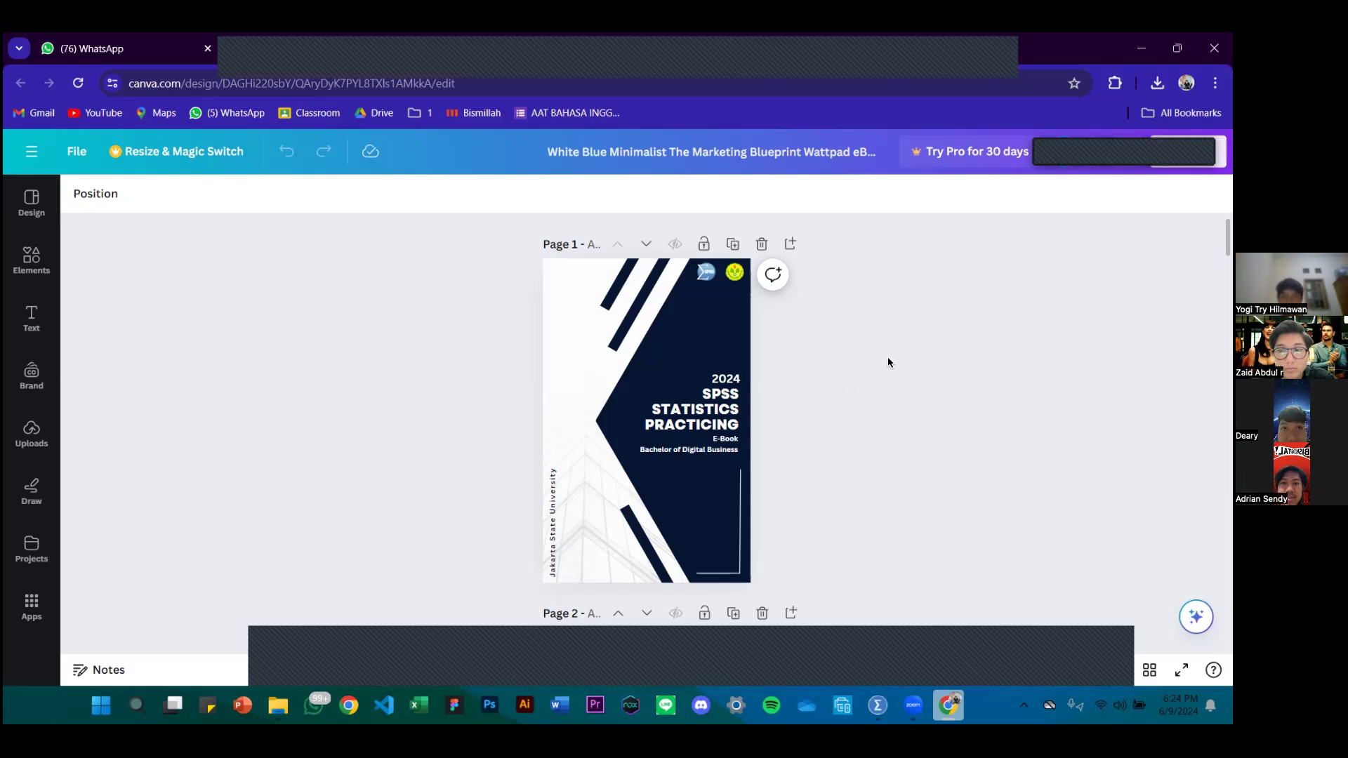
- Review the e-book's cover and the research title, authors and table of contents on page 2
click(496, 654)
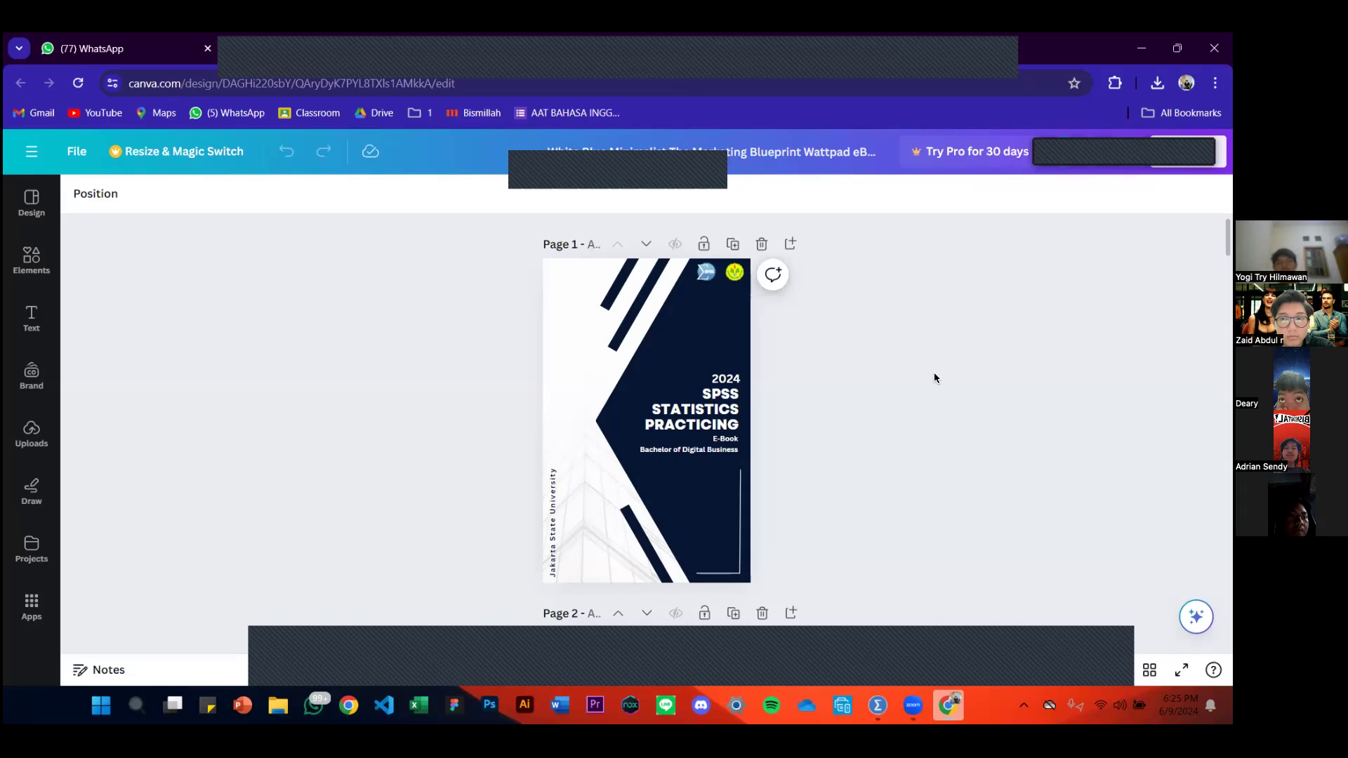
scroll(786, 372, down, 1)
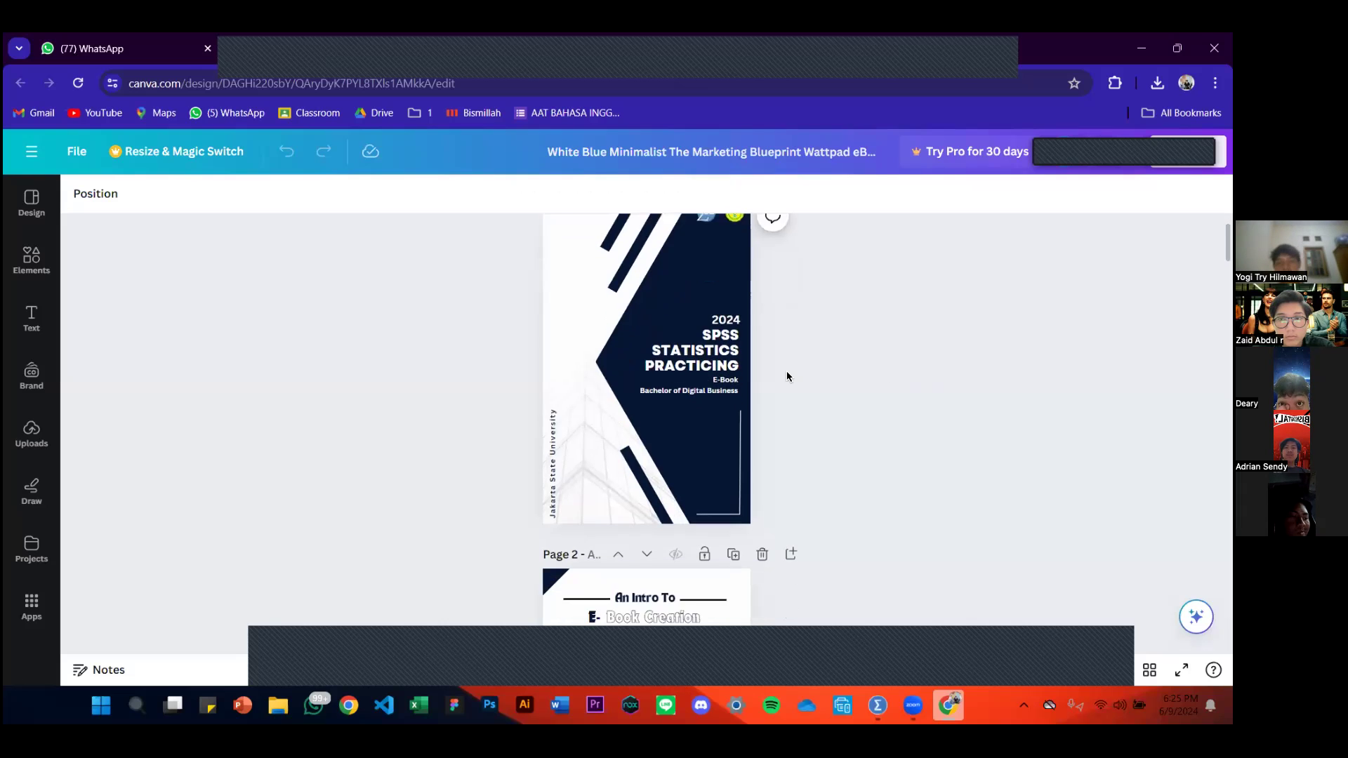
scroll(808, 351, down, 4)
scroll(865, 307, up, 2)
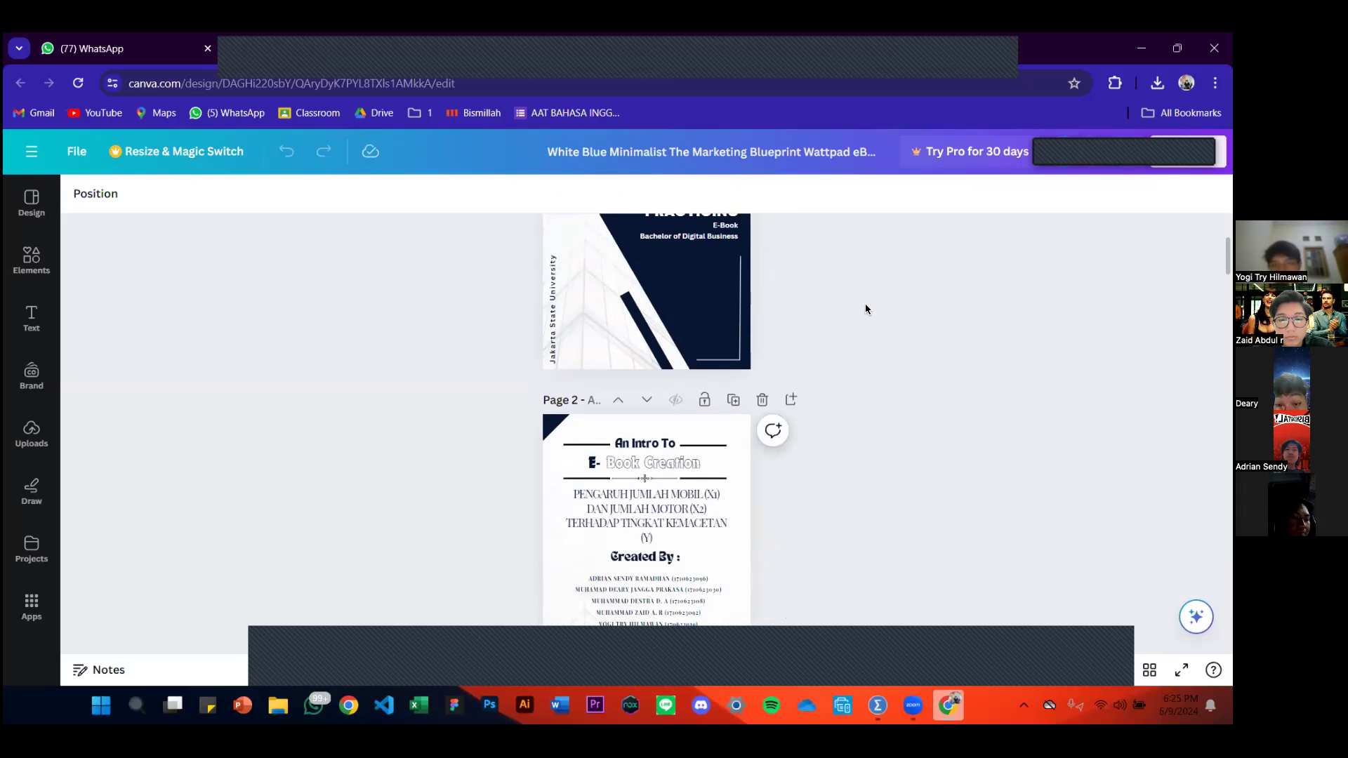
scroll(865, 307, down, 3)
click(685, 289)
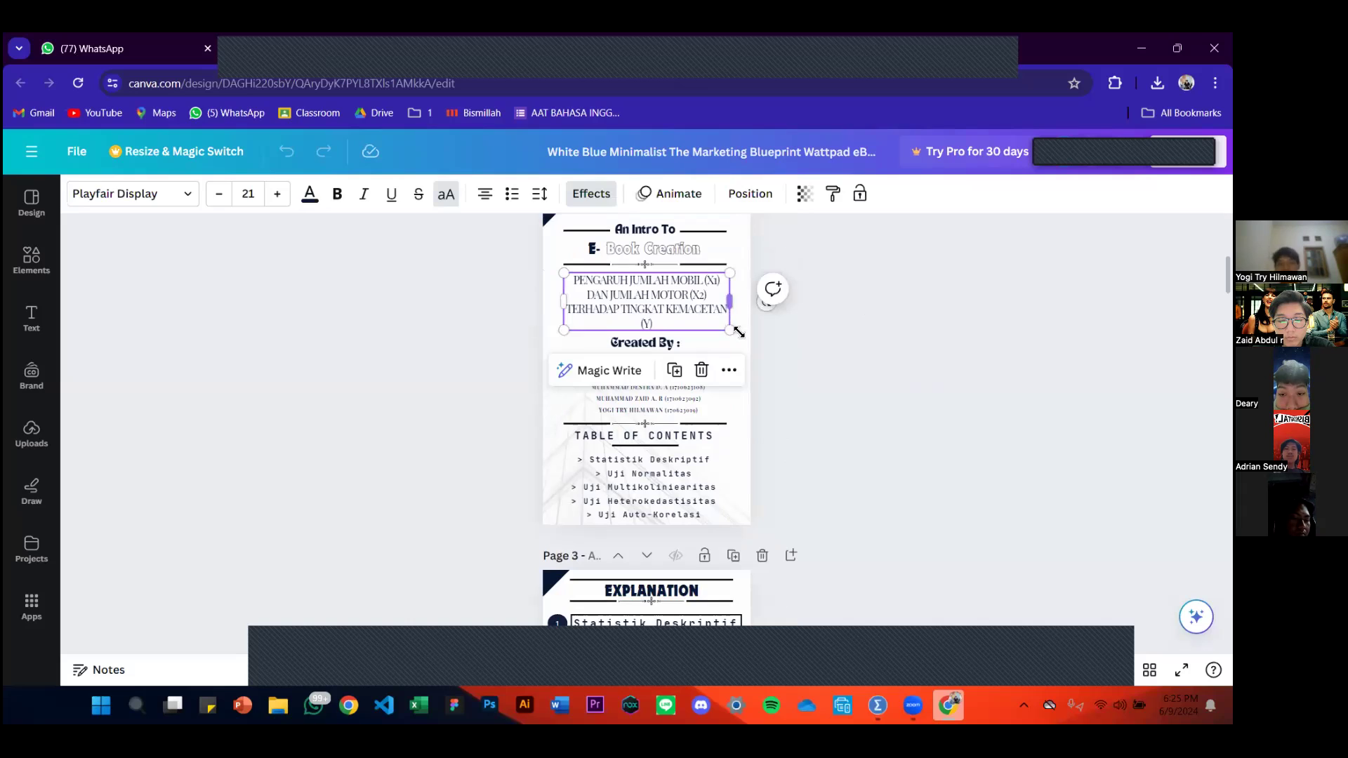
click(834, 371)
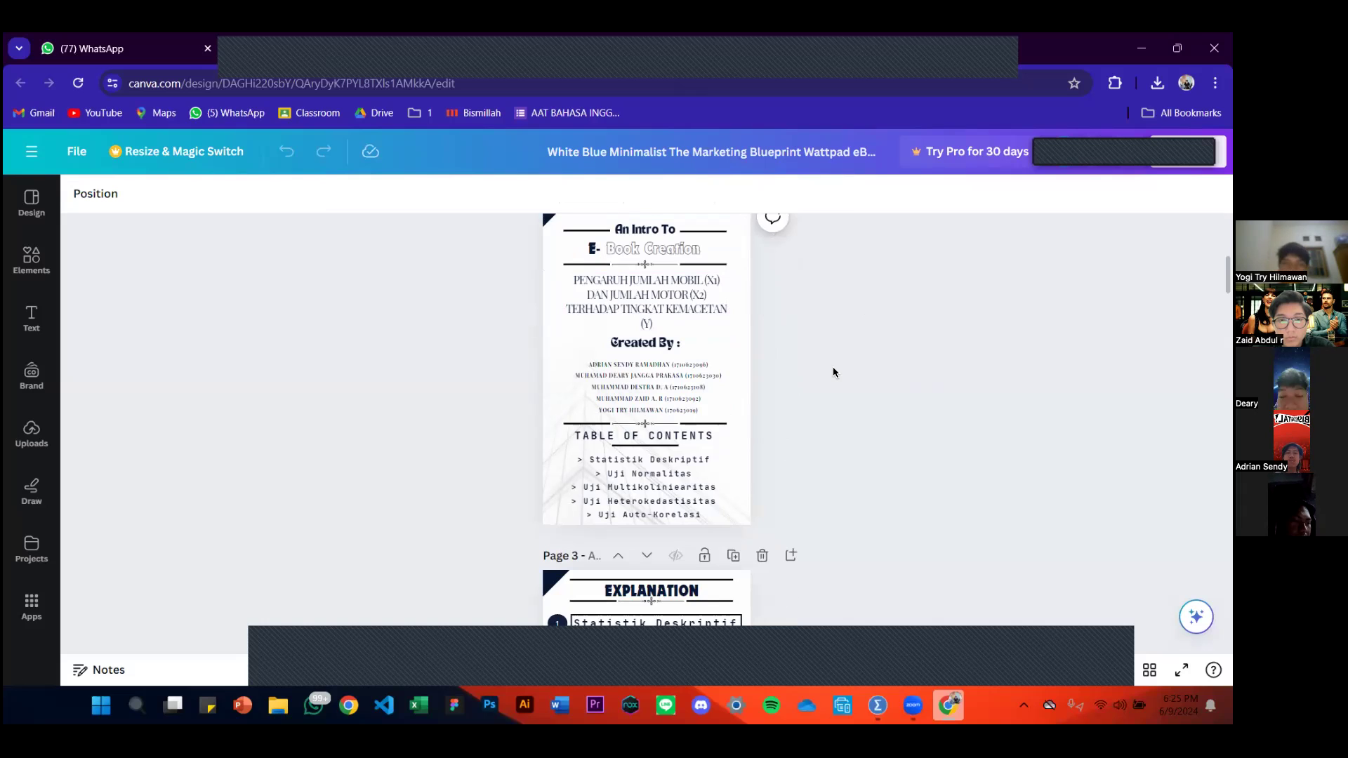
click(697, 379)
click(899, 365)
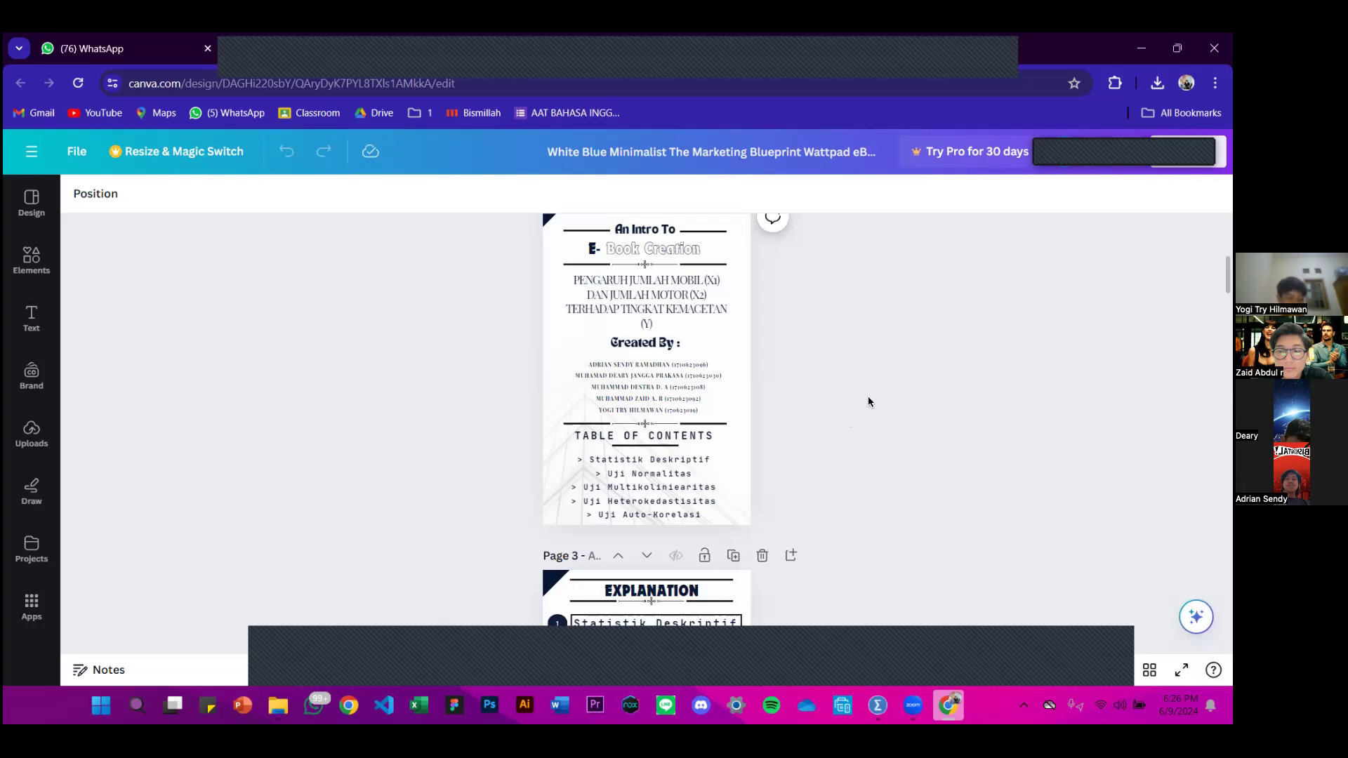
- Look through the explanation pages of the e-book up to the Statistik Deskriptif and Uji Normalitas sections on page 8
scroll(860, 403, down, 3)
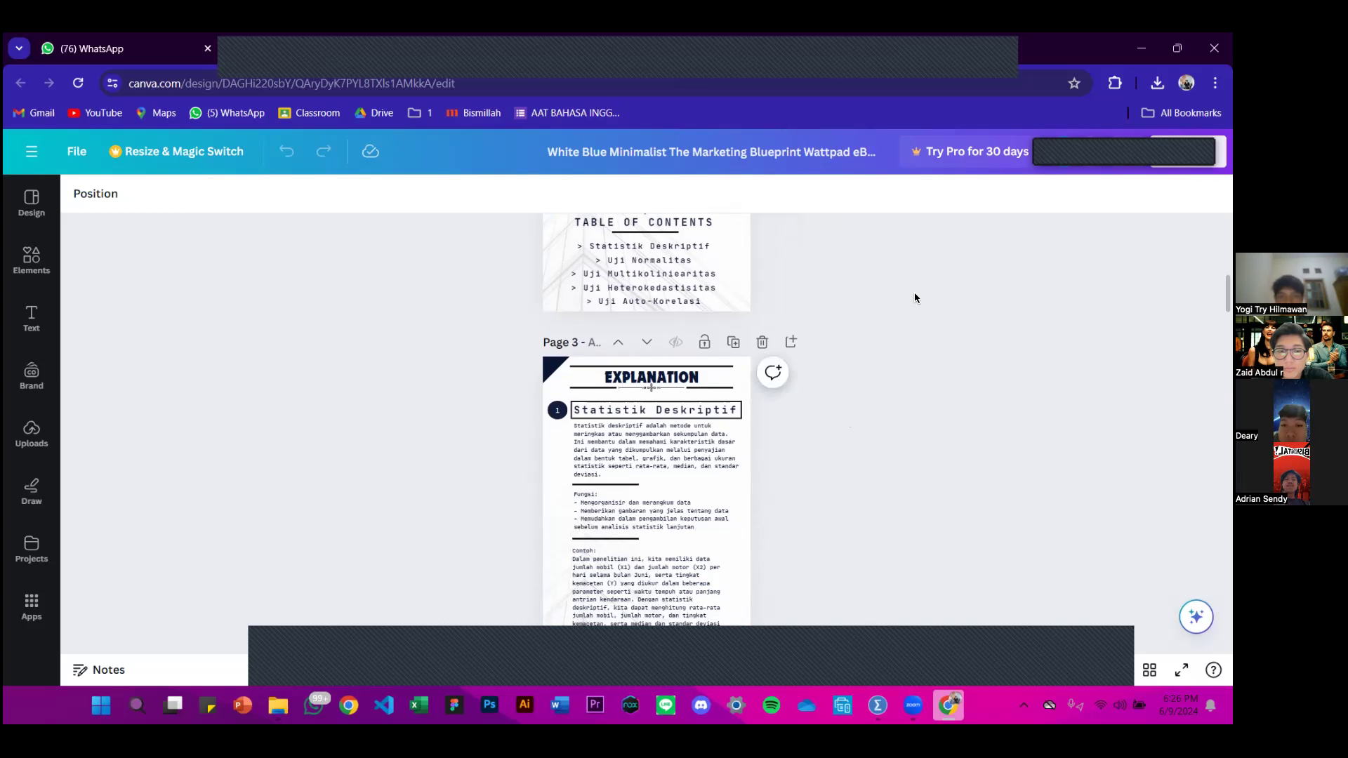
scroll(914, 292, down, 2)
scroll(914, 292, up, 4)
scroll(914, 292, down, 7)
scroll(913, 292, down, 20)
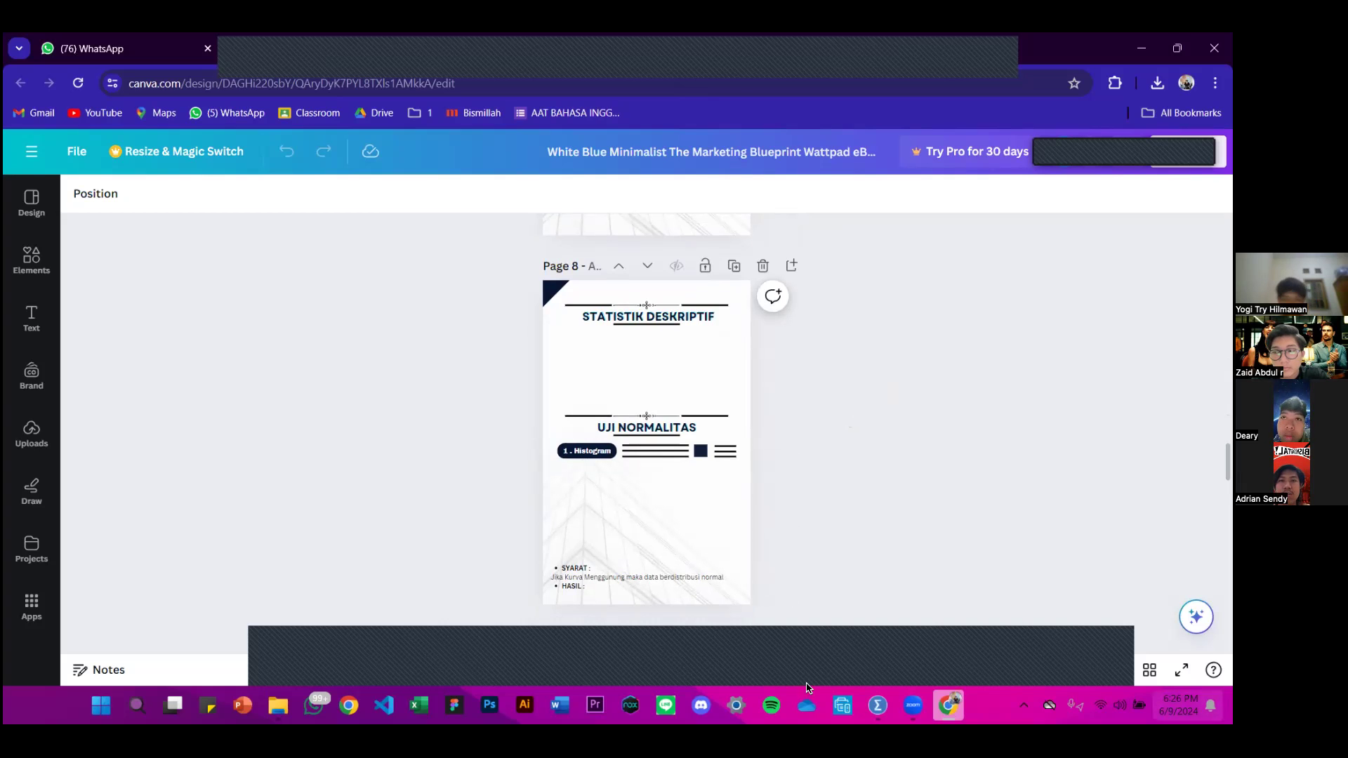
- Switch to SPSS Statistics and examine the Day, X1, X2 and Y data columns and their variable definitions
click(877, 704)
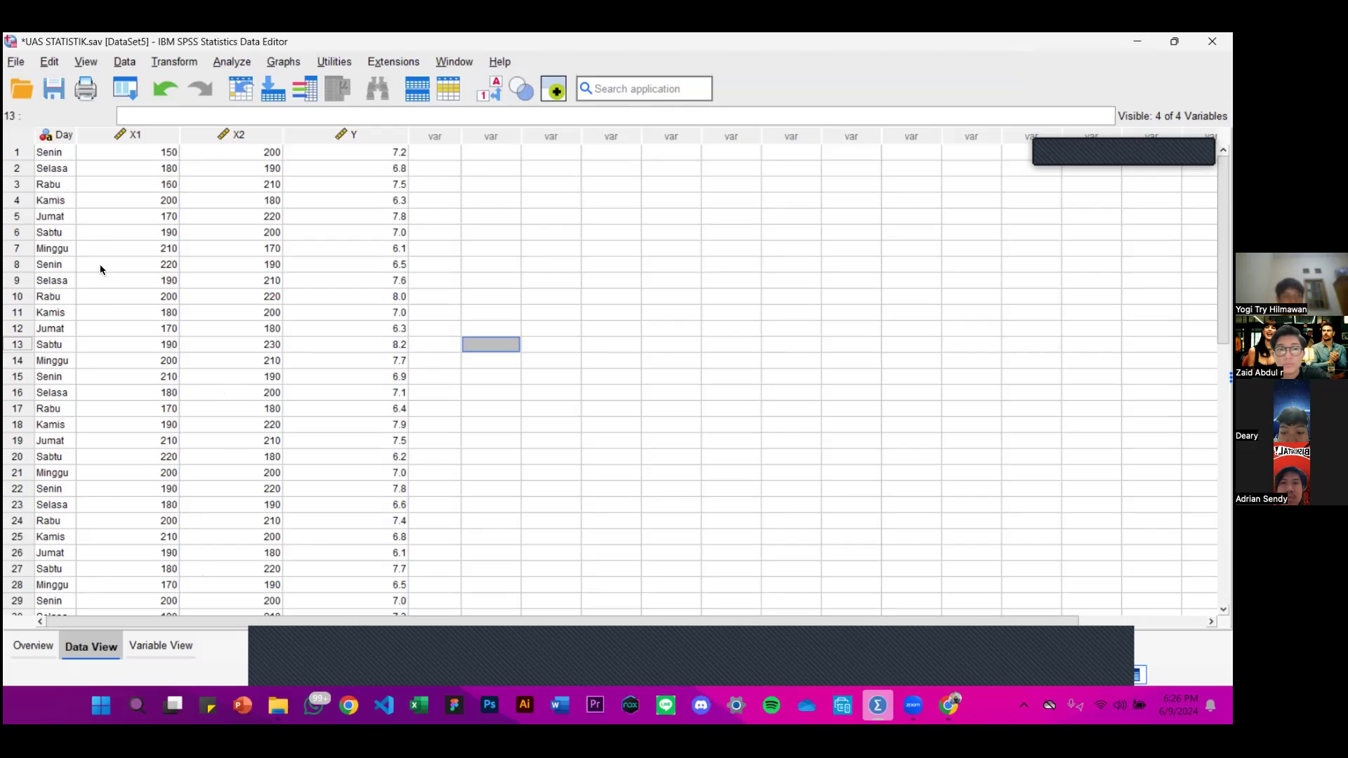
click(62, 136)
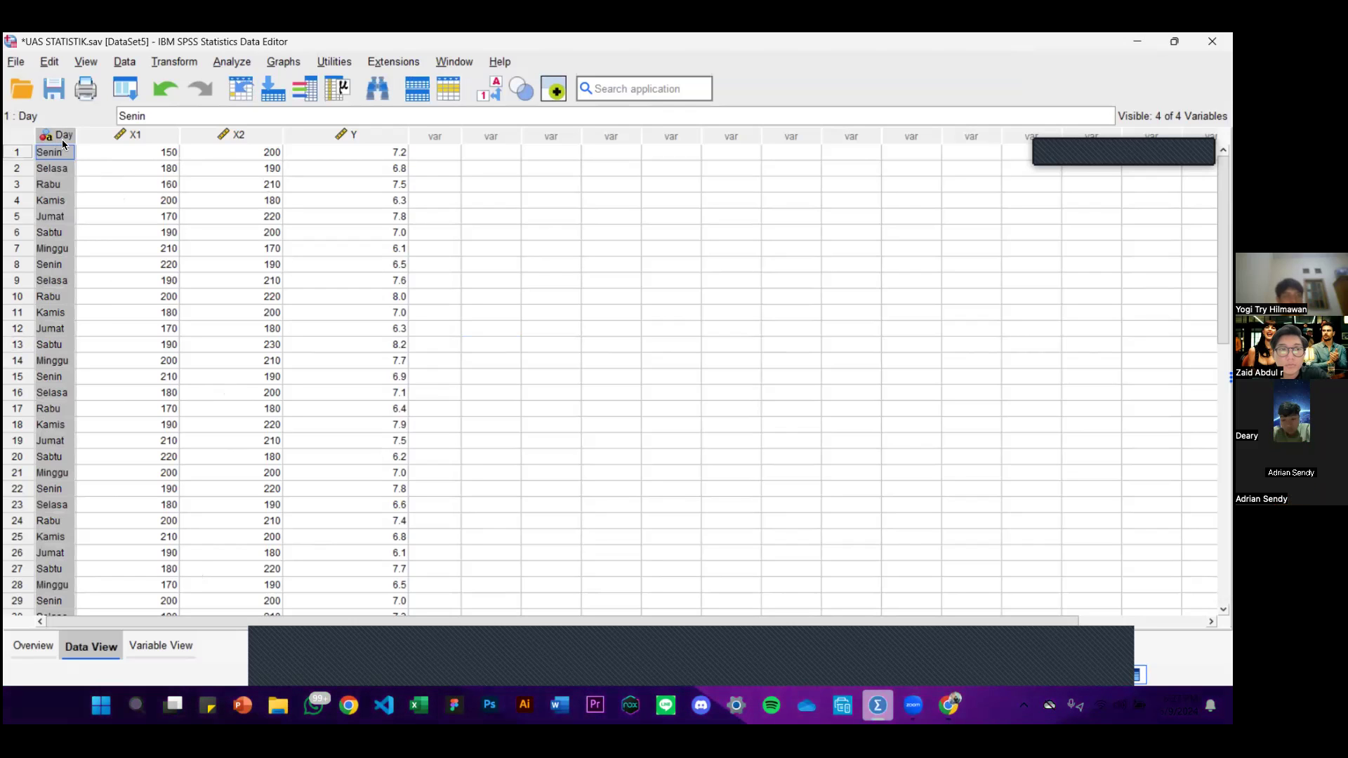
scroll(78, 366, down, 3)
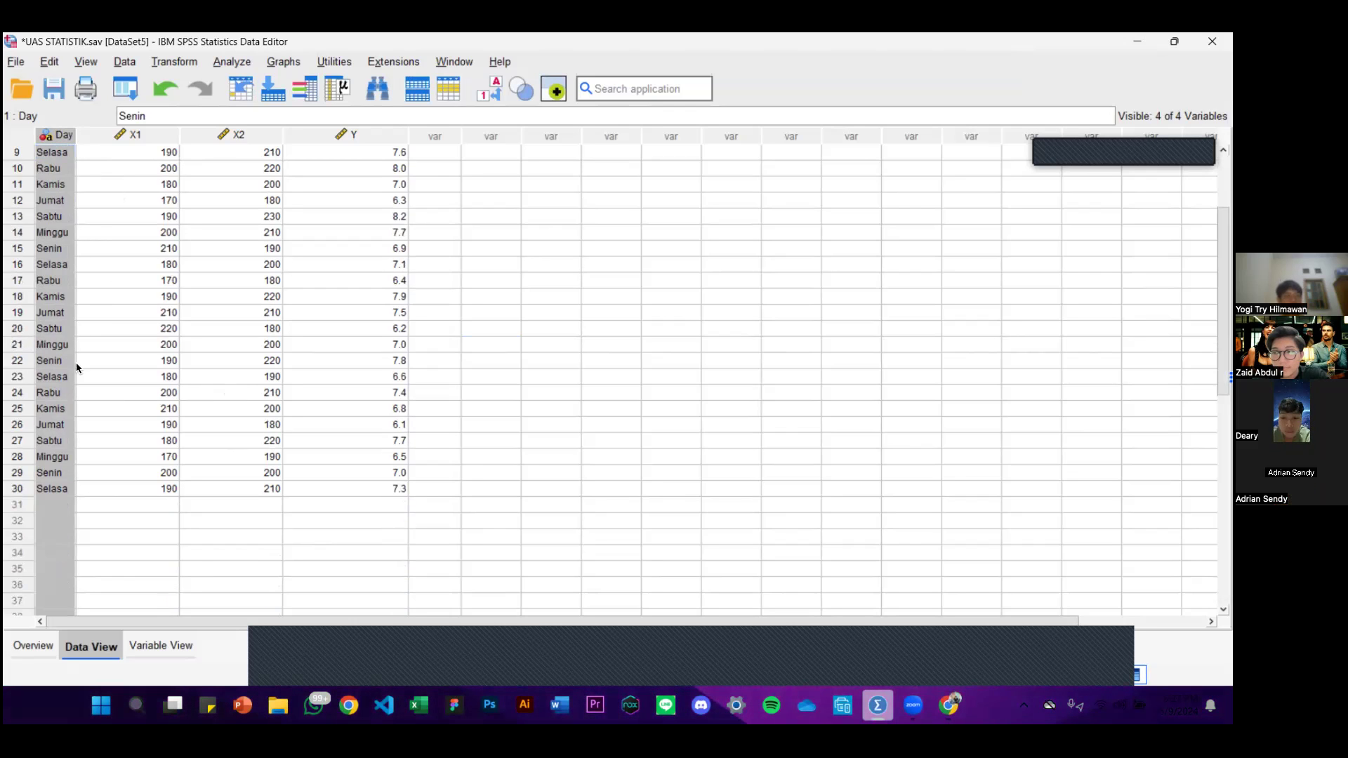
scroll(94, 226, up, 3)
click(128, 136)
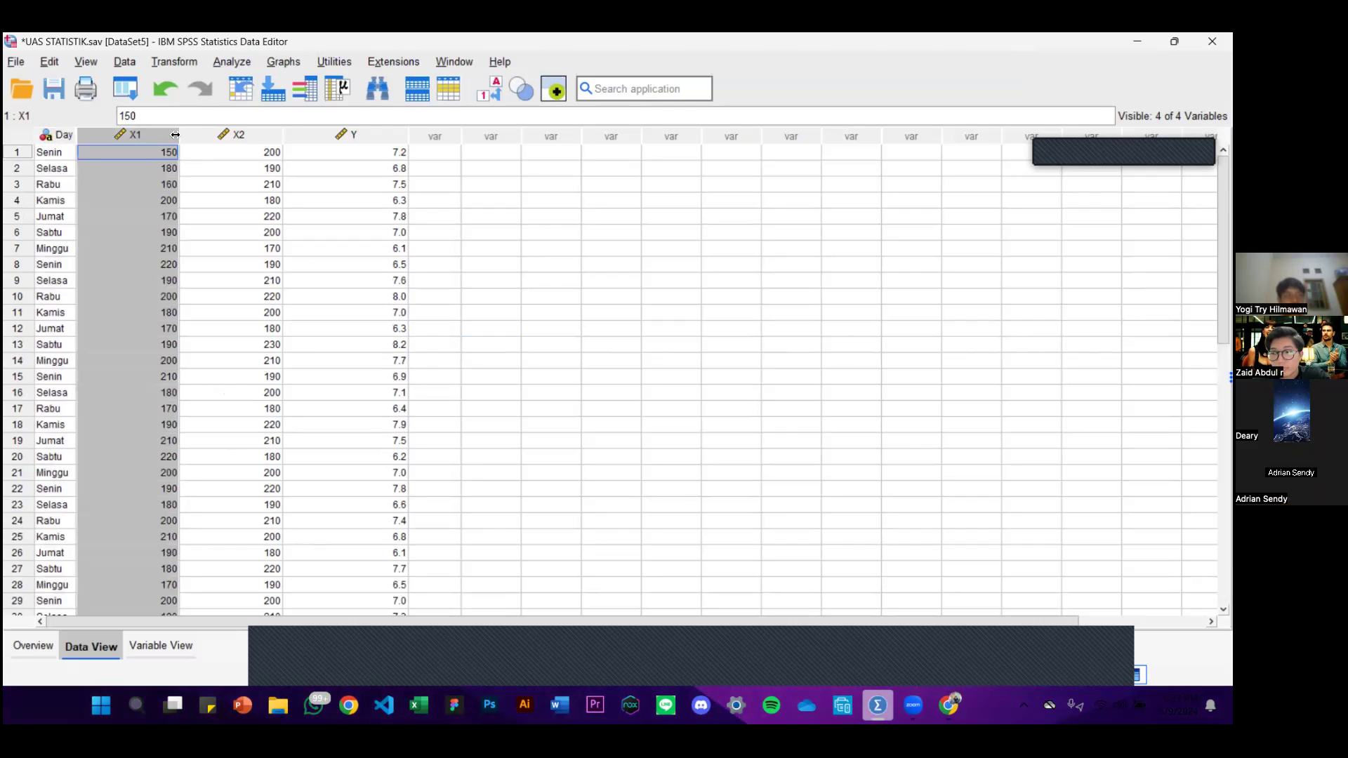
click(221, 152)
click(237, 135)
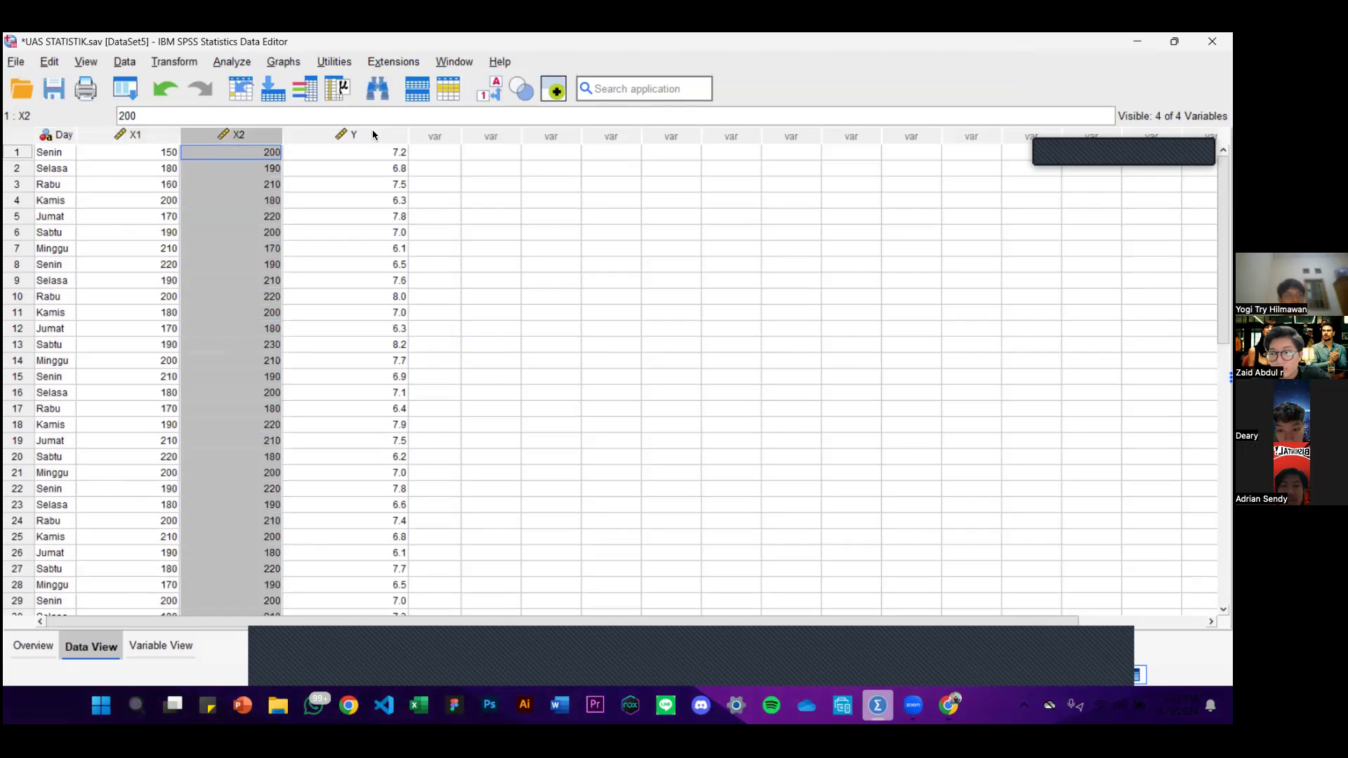
click(383, 134)
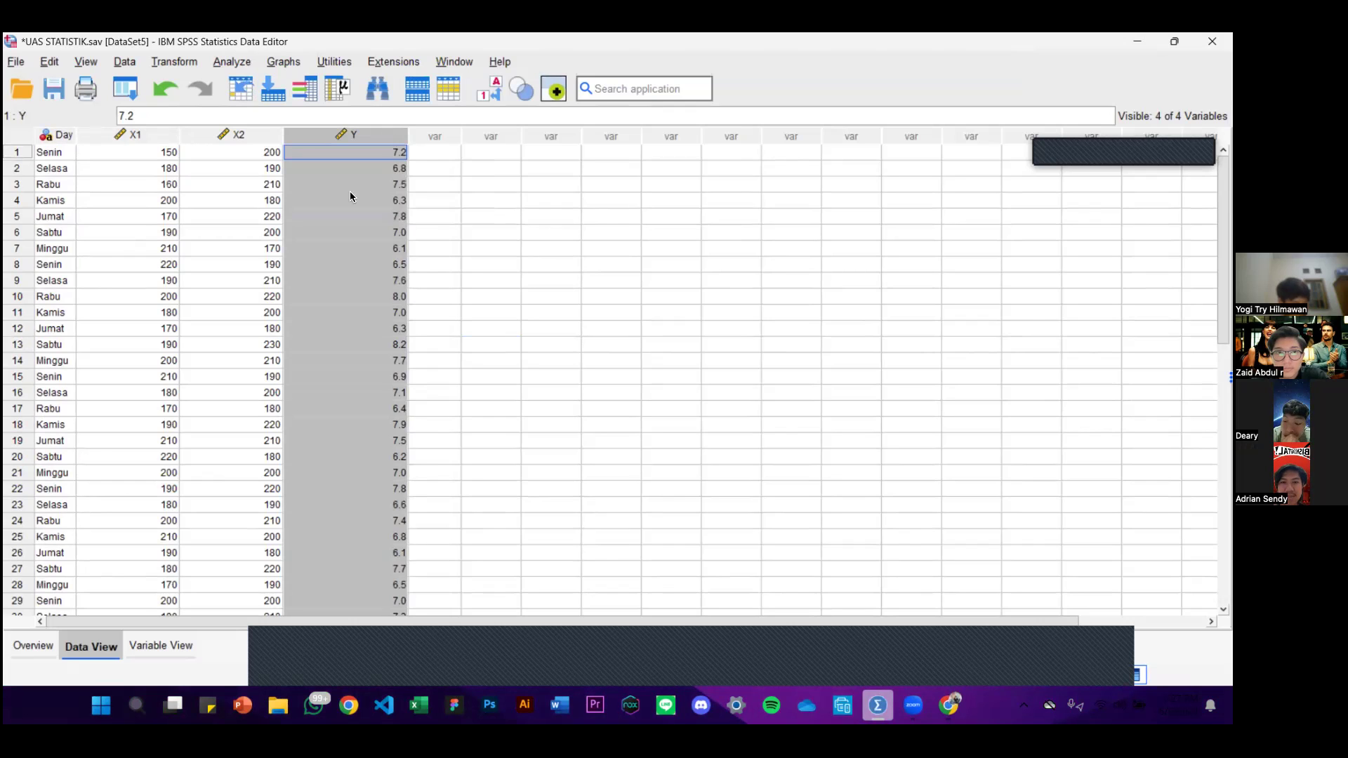
click(509, 219)
click(153, 639)
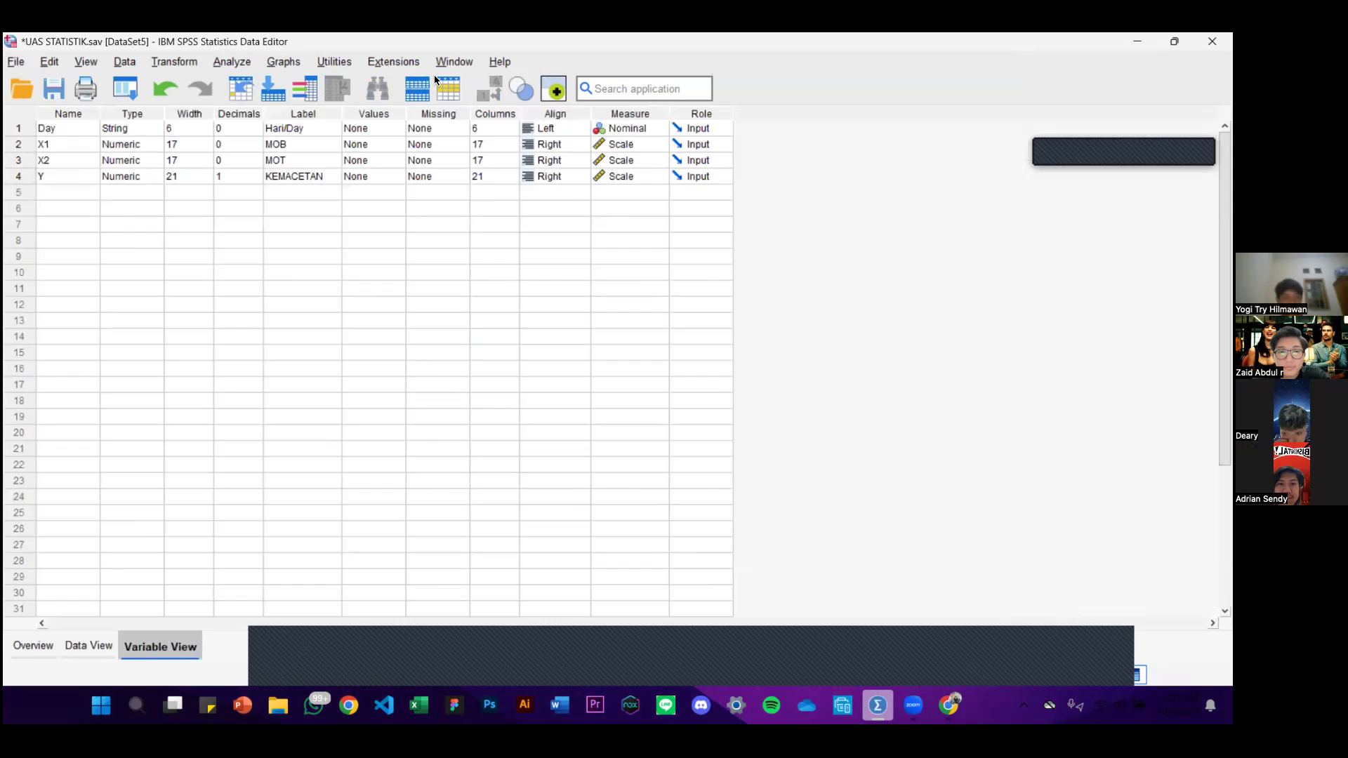
click(204, 197)
click(261, 195)
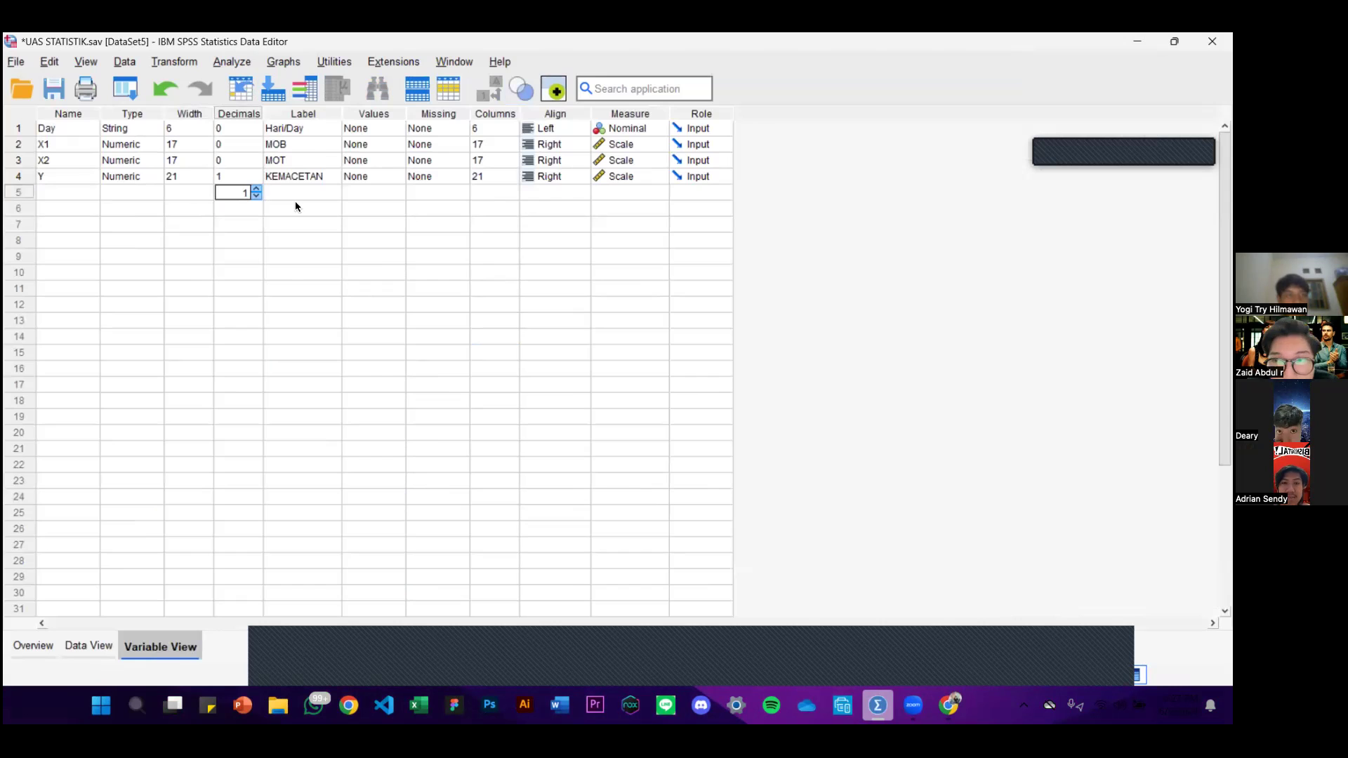
click(368, 239)
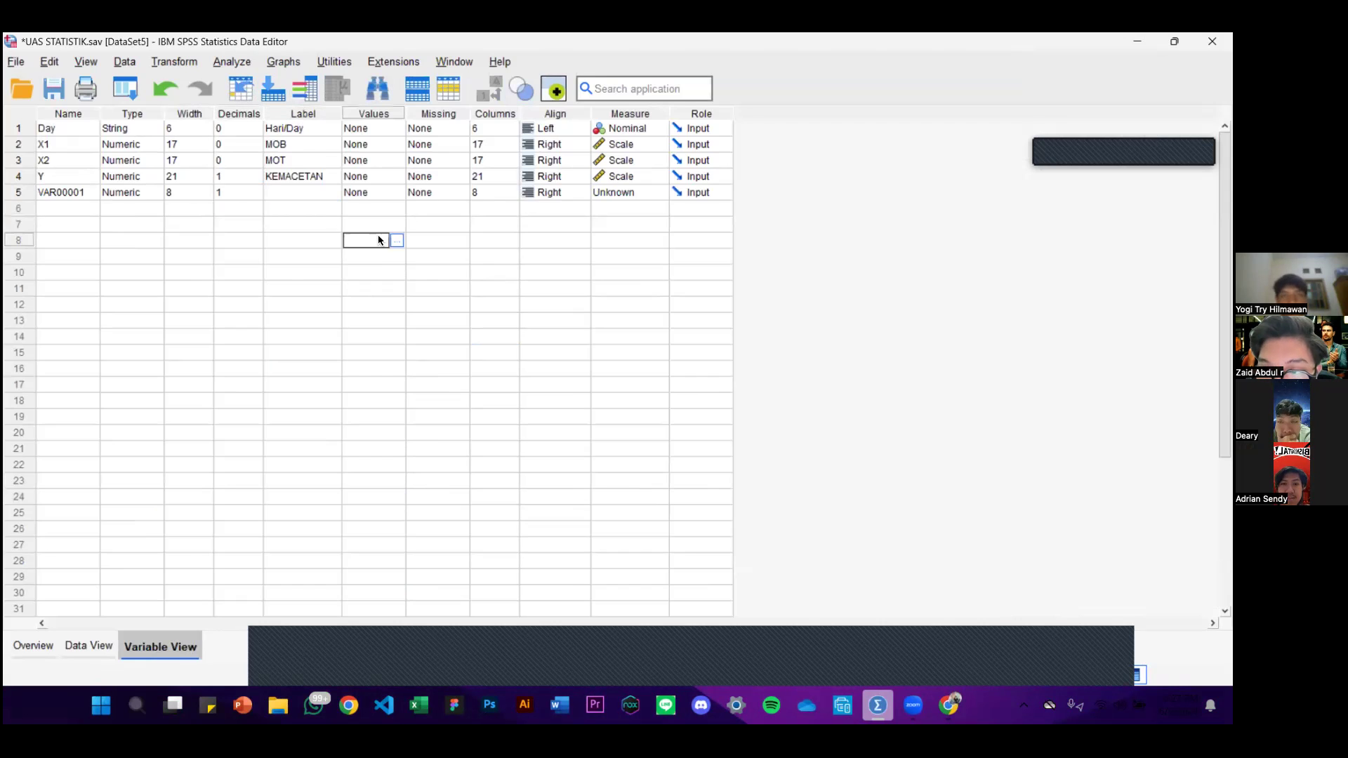
click(60, 193)
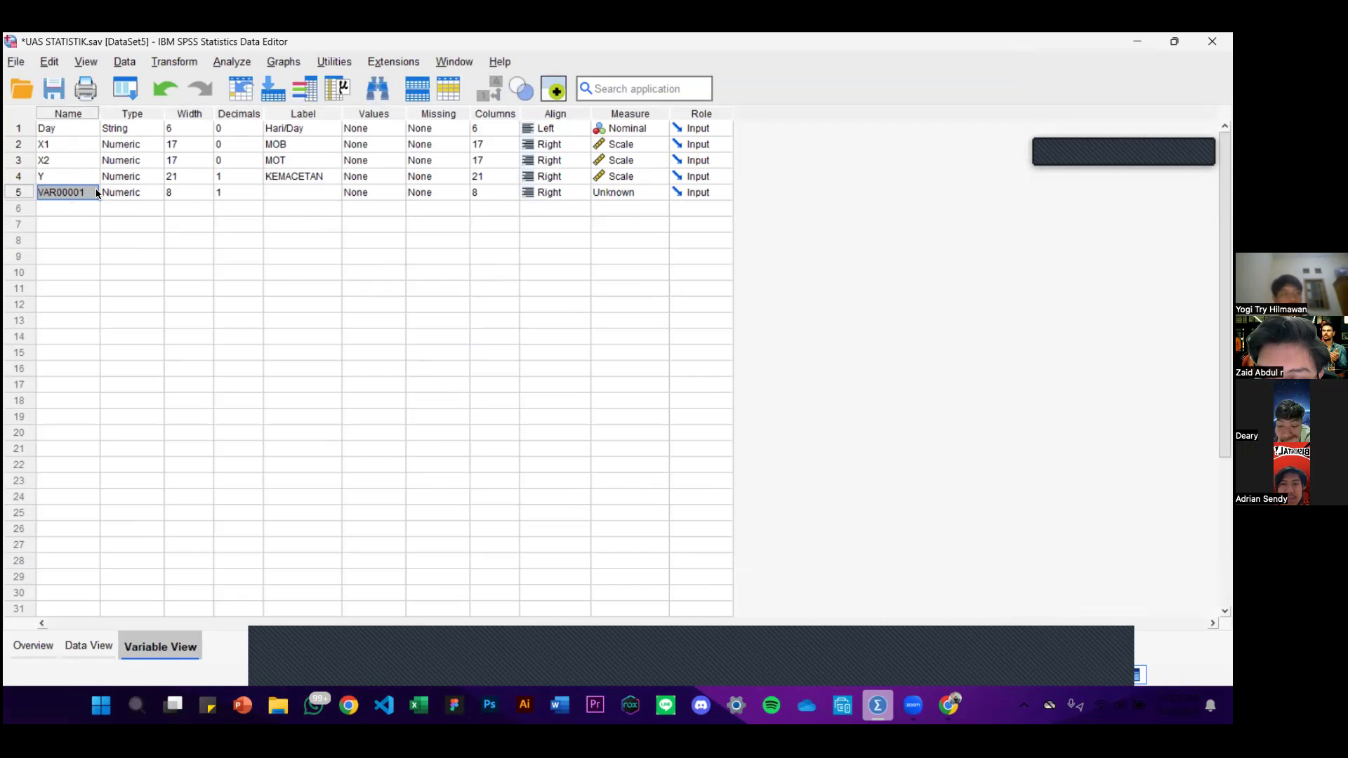
click(102, 643)
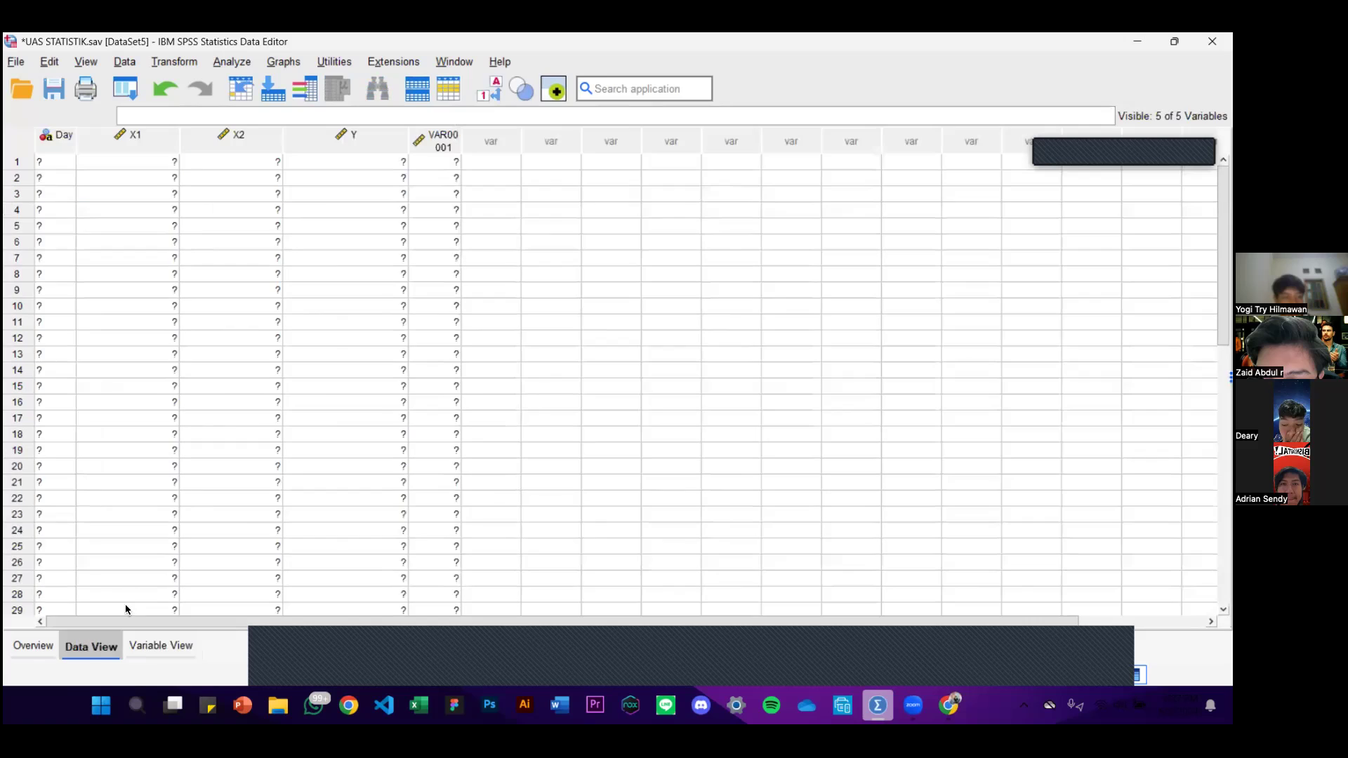
drag(449, 163, 449, 501)
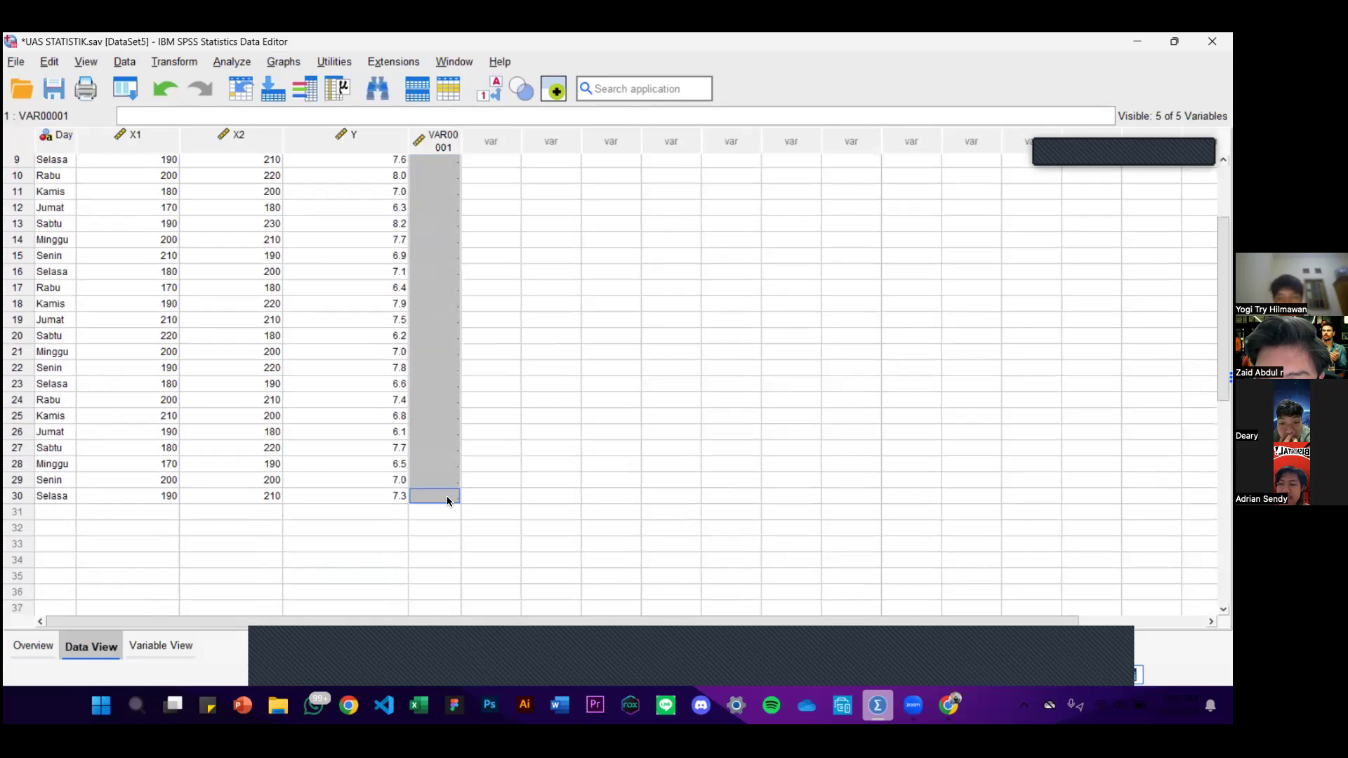
click(511, 274)
click(427, 142)
key(Delete)
click(442, 240)
click(165, 647)
click(300, 210)
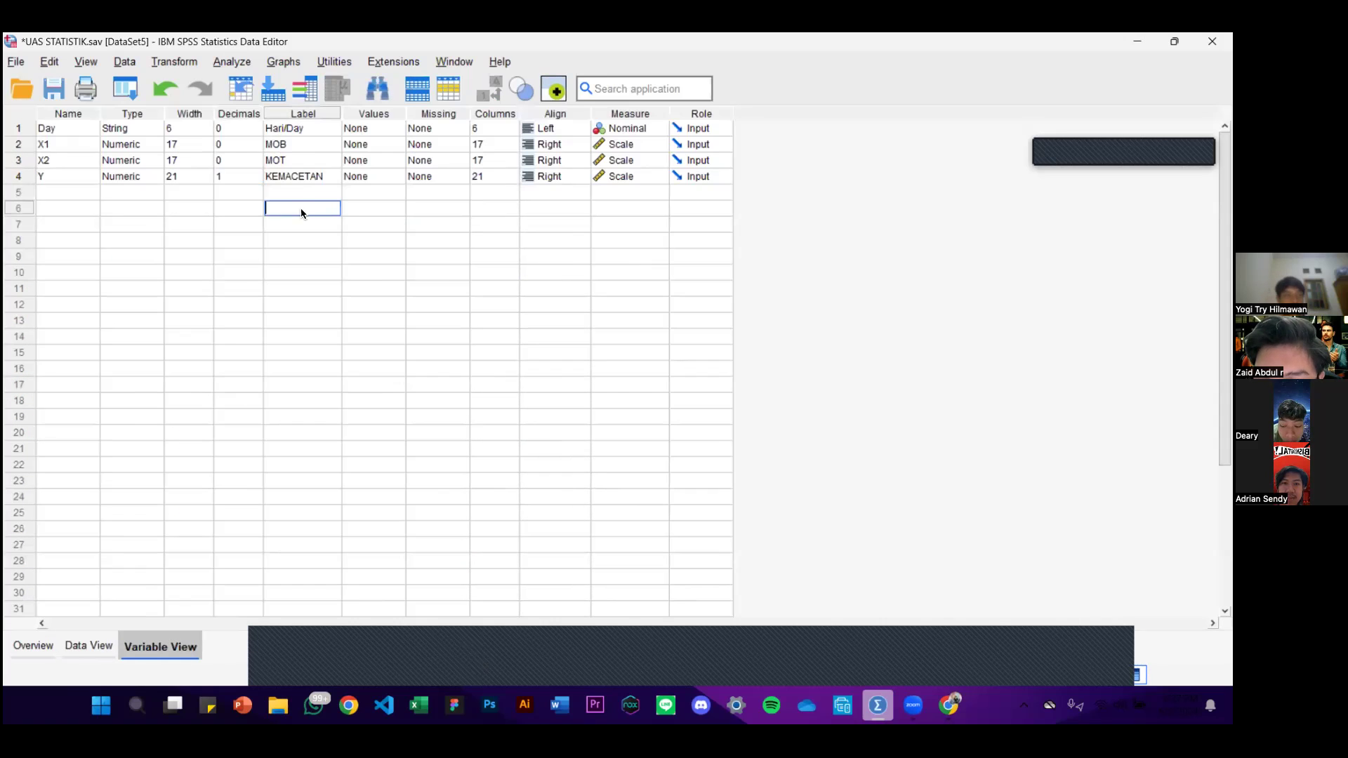
click(554, 226)
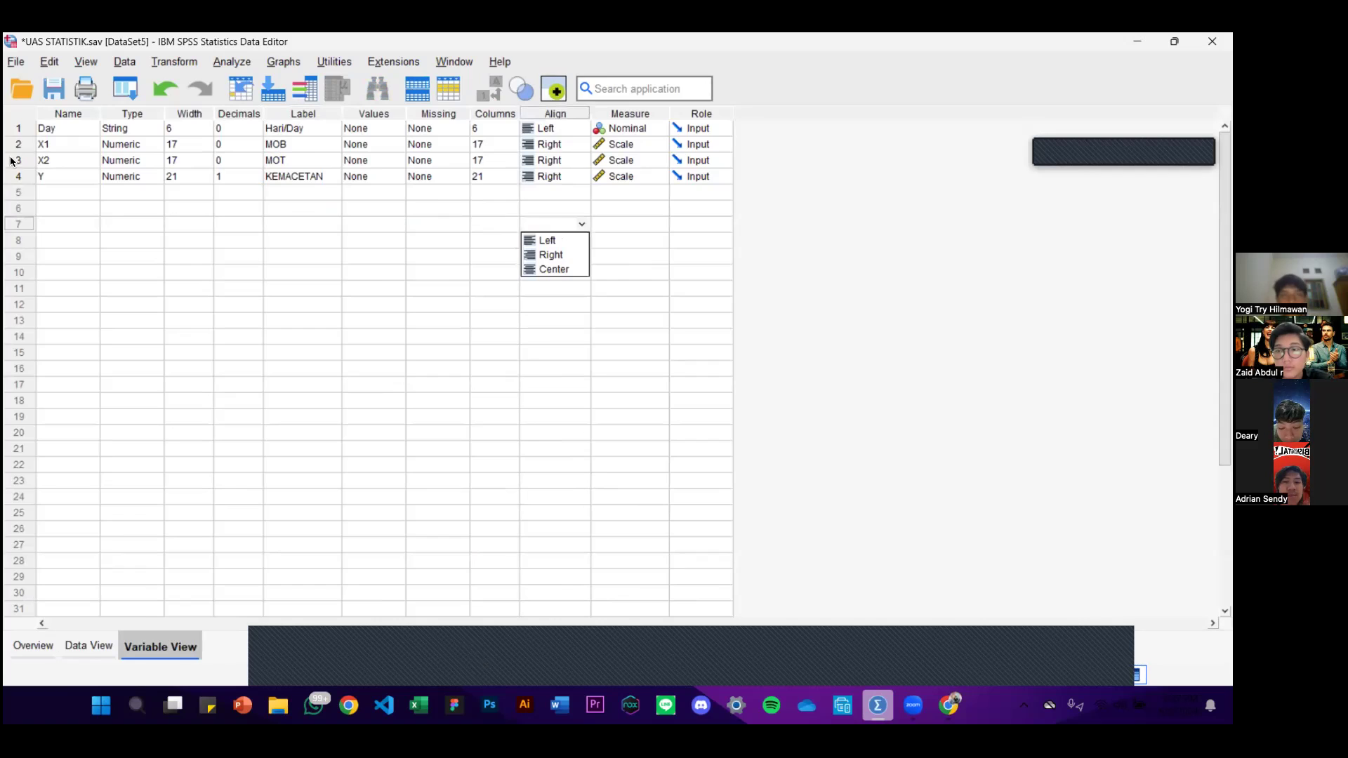
- Set up a Descriptives analysis with MOB [X1], MOT [X2] and KEMACETAN [Y] as its variables
click(241, 61)
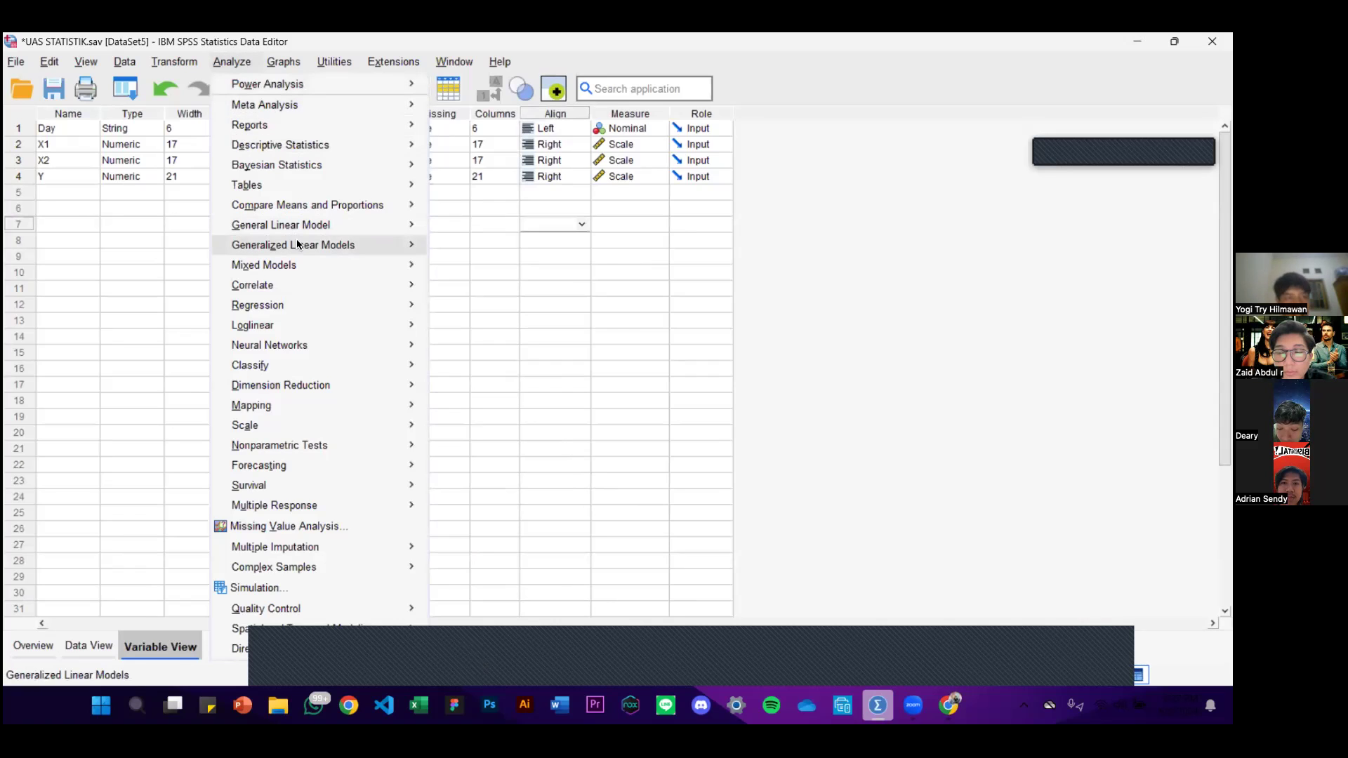
mouse_move(342, 144)
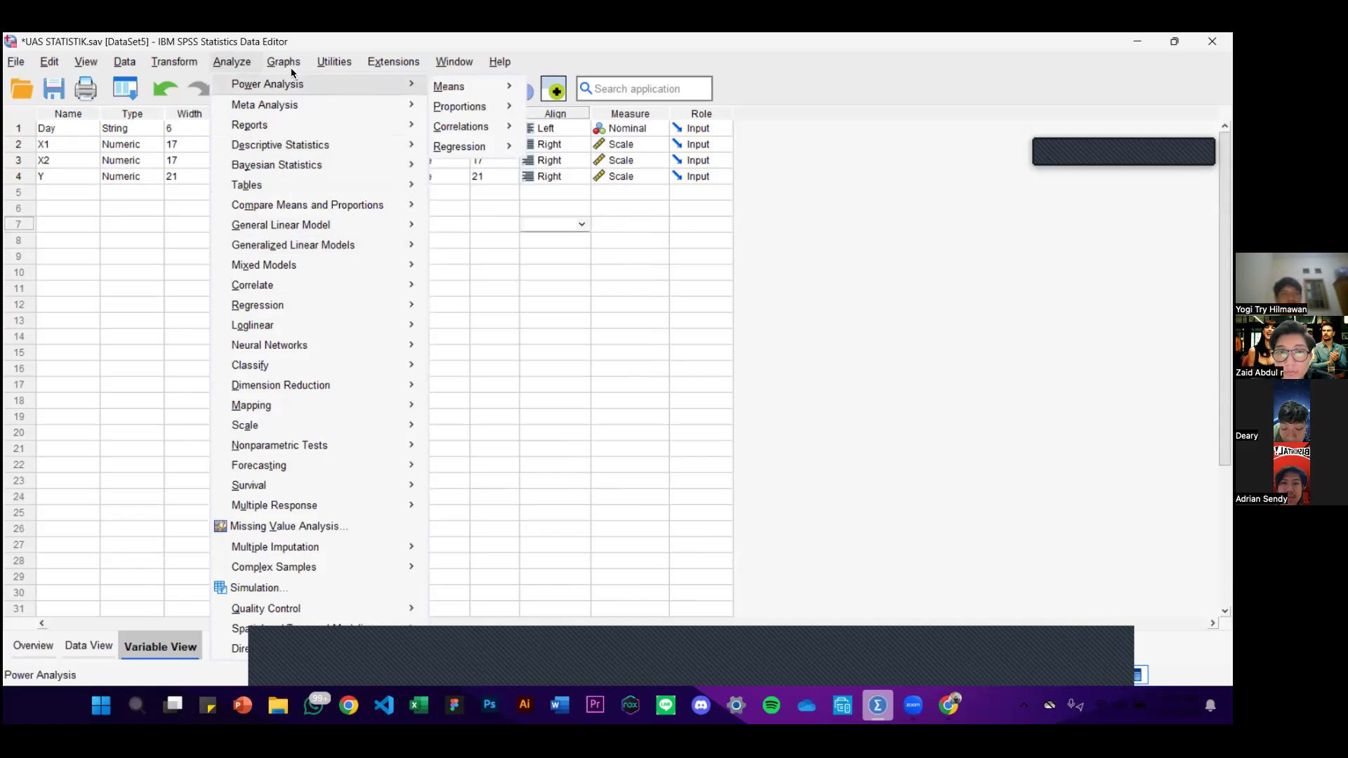
click(255, 59)
click(247, 69)
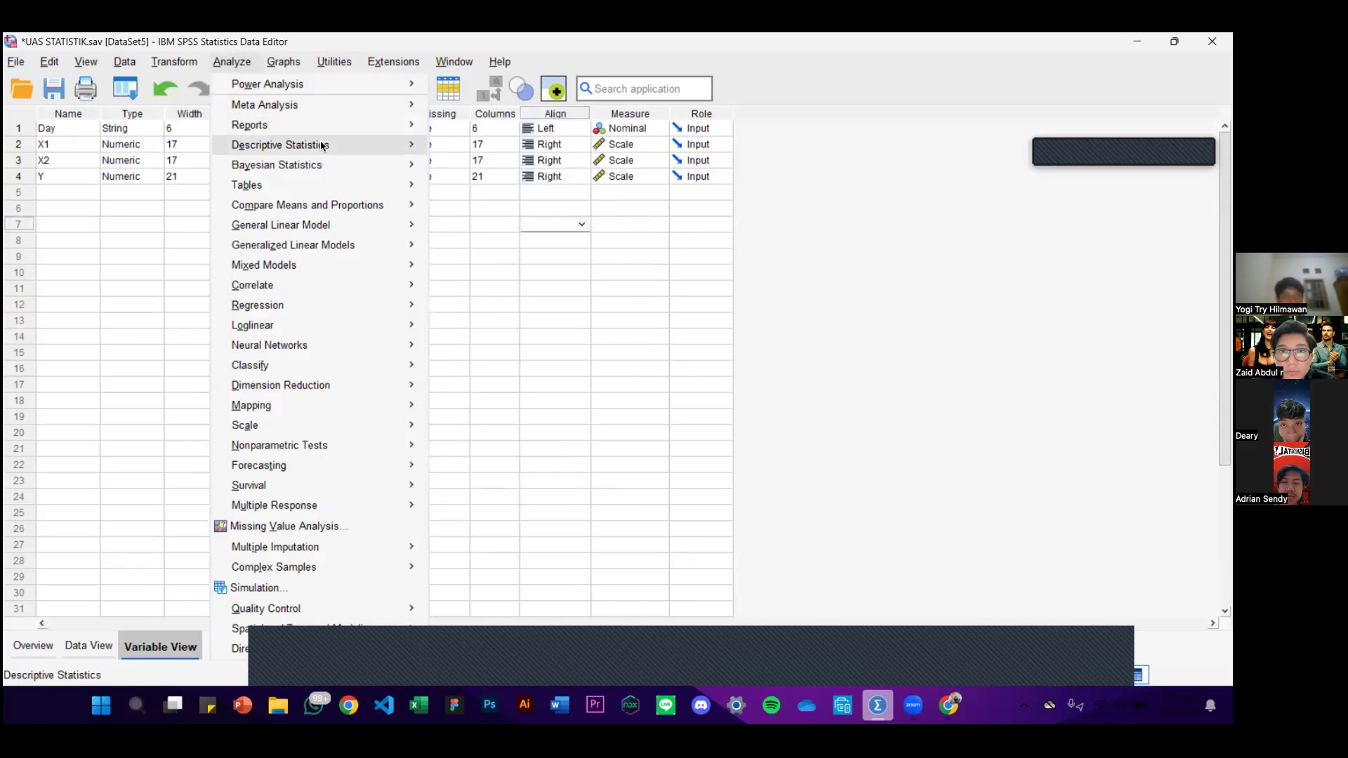
mouse_move(321, 145)
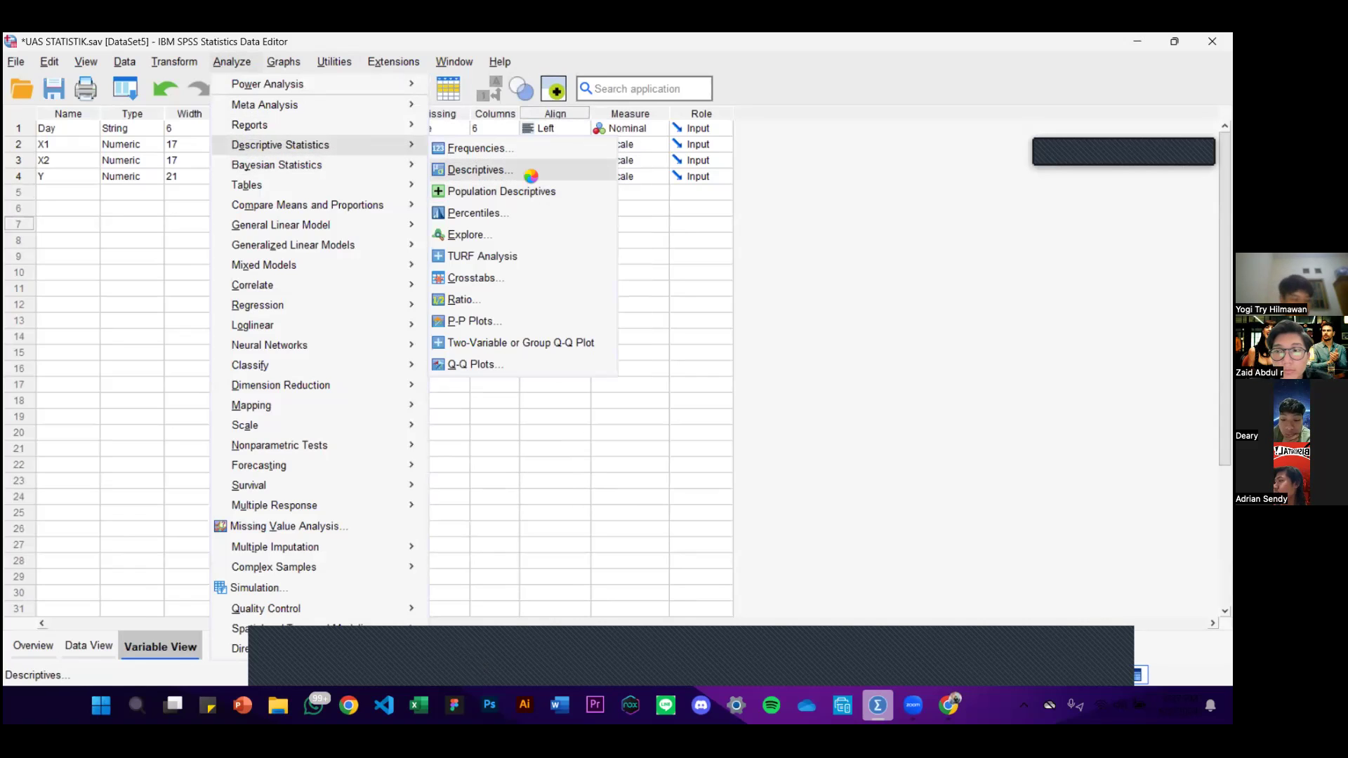
click(529, 174)
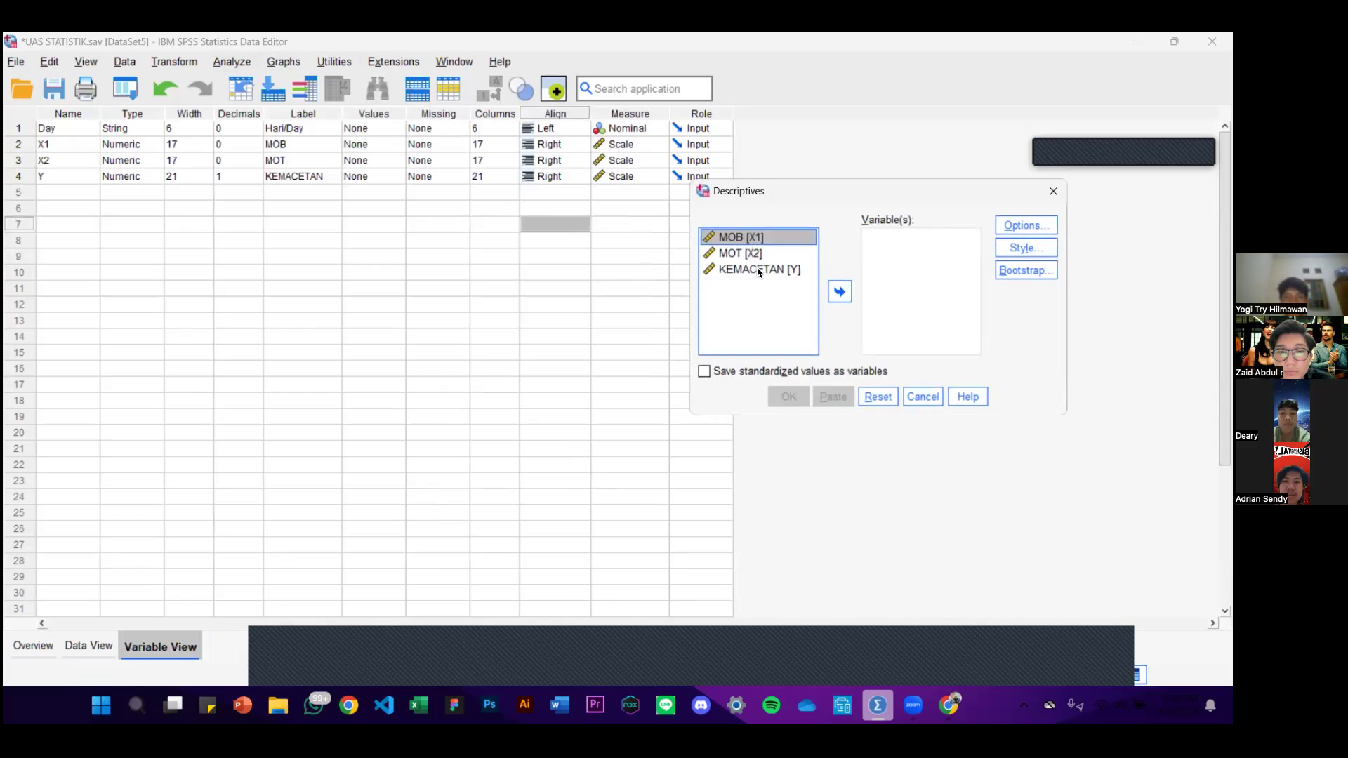
click(840, 293)
click(779, 237)
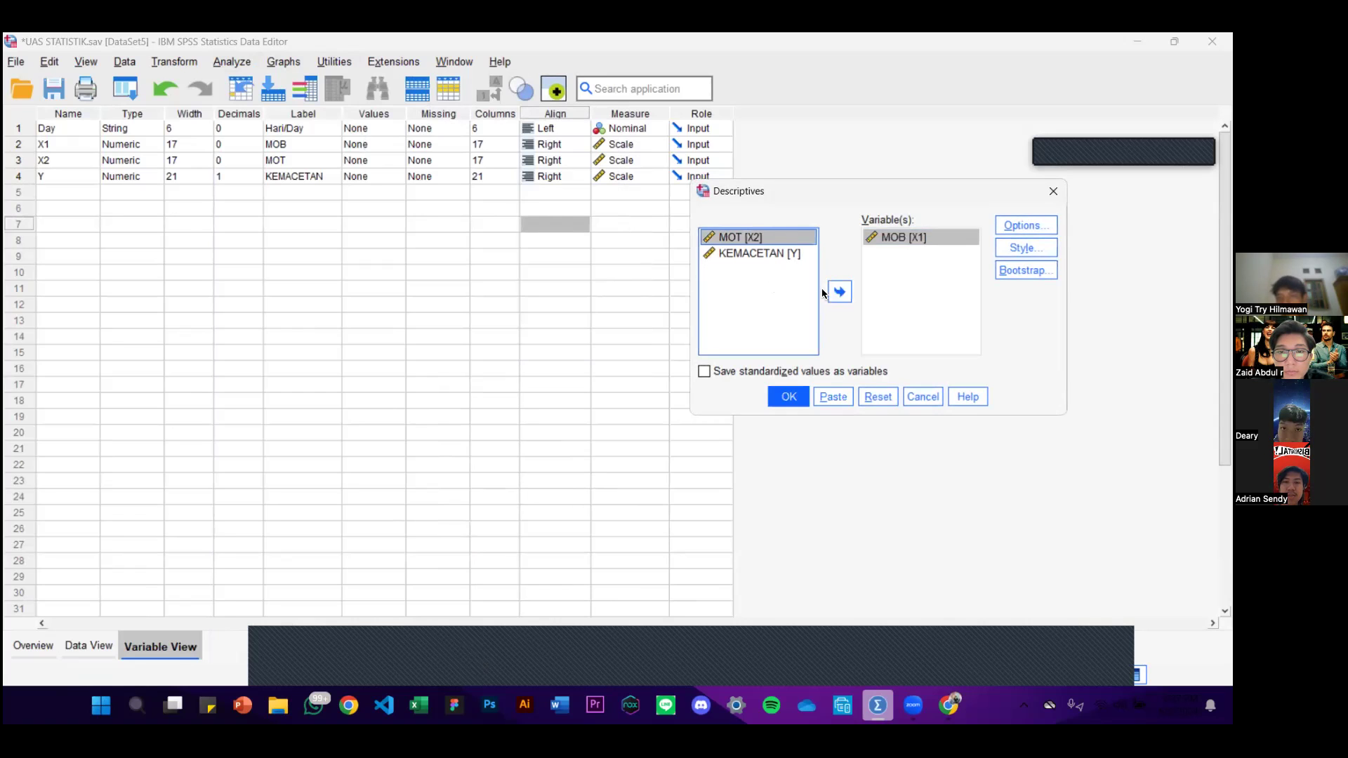
click(840, 292)
click(779, 239)
click(844, 300)
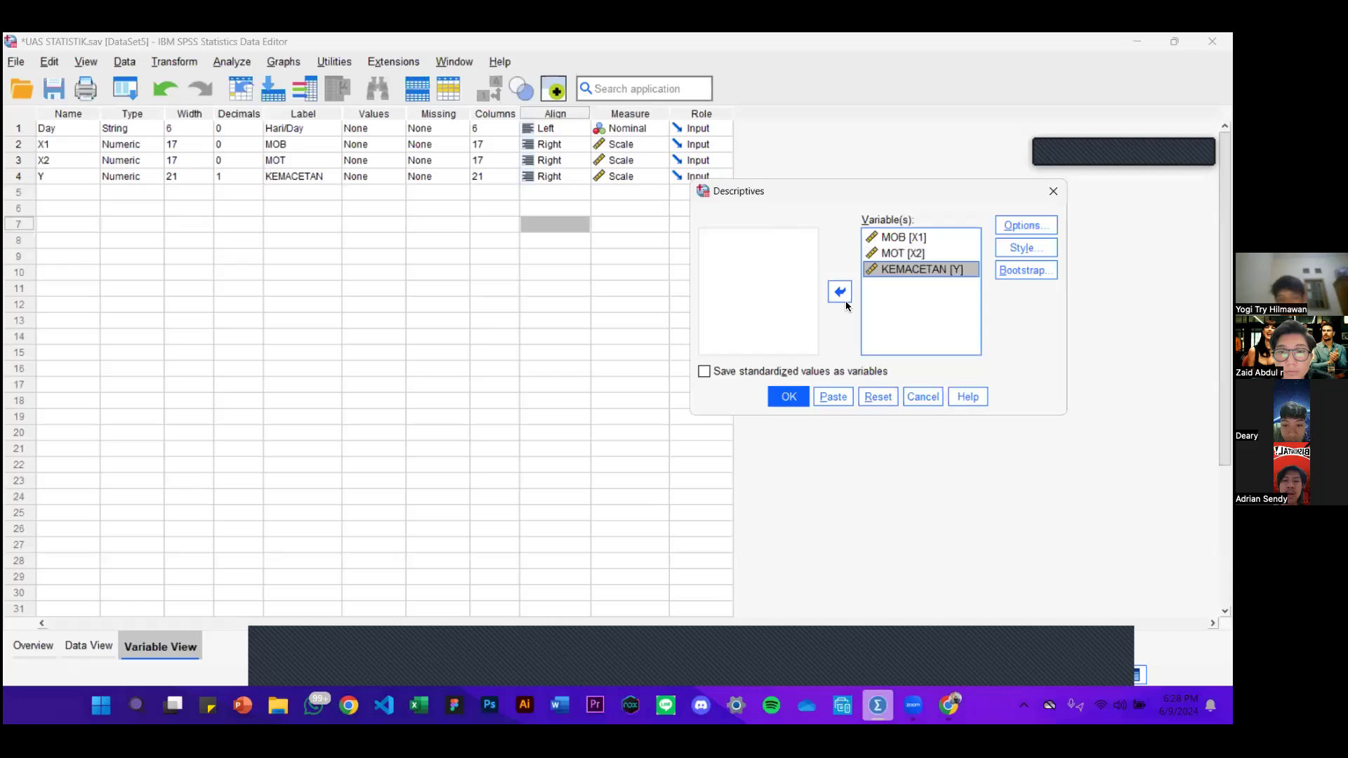
- Add Sum, S.E. mean, Variance and Range to the statistics of the Descriptives analysis
click(1027, 228)
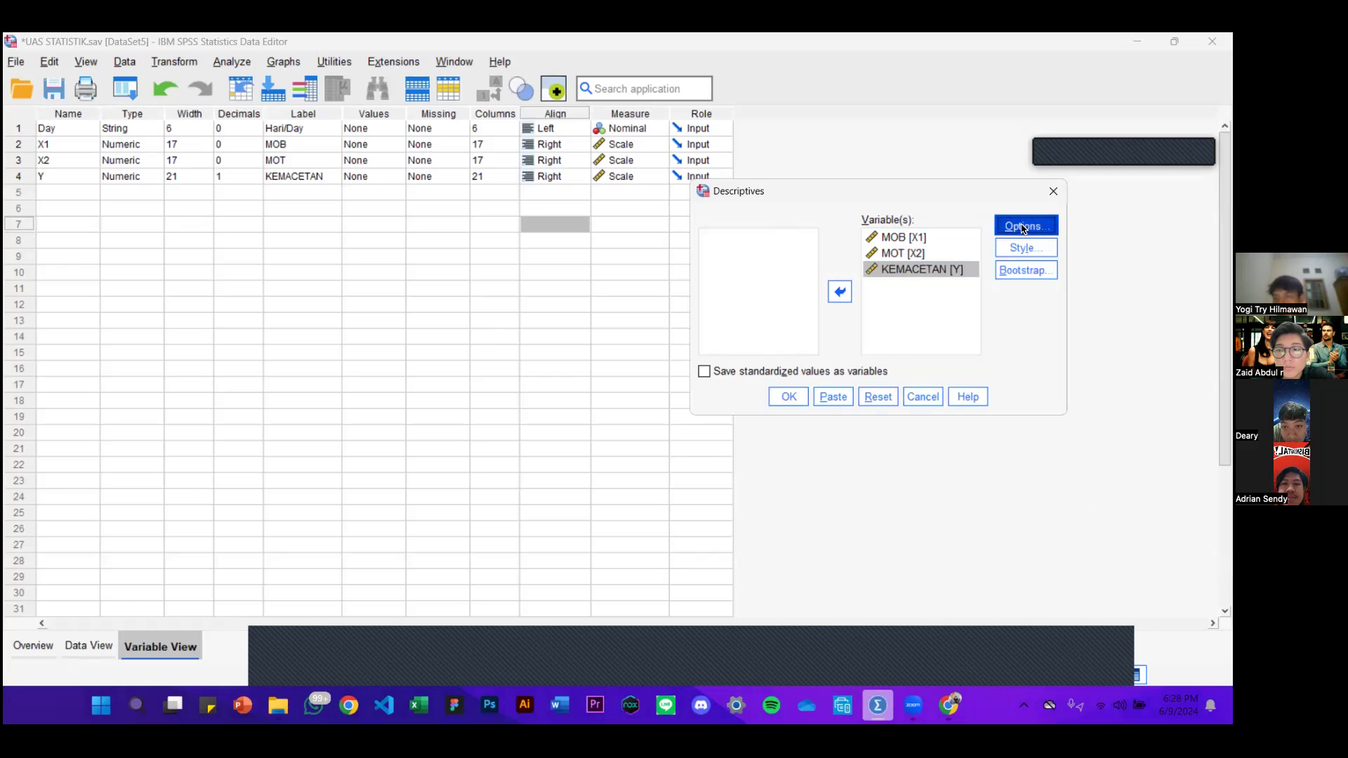
click(1023, 227)
click(876, 172)
click(888, 254)
click(830, 238)
click(818, 256)
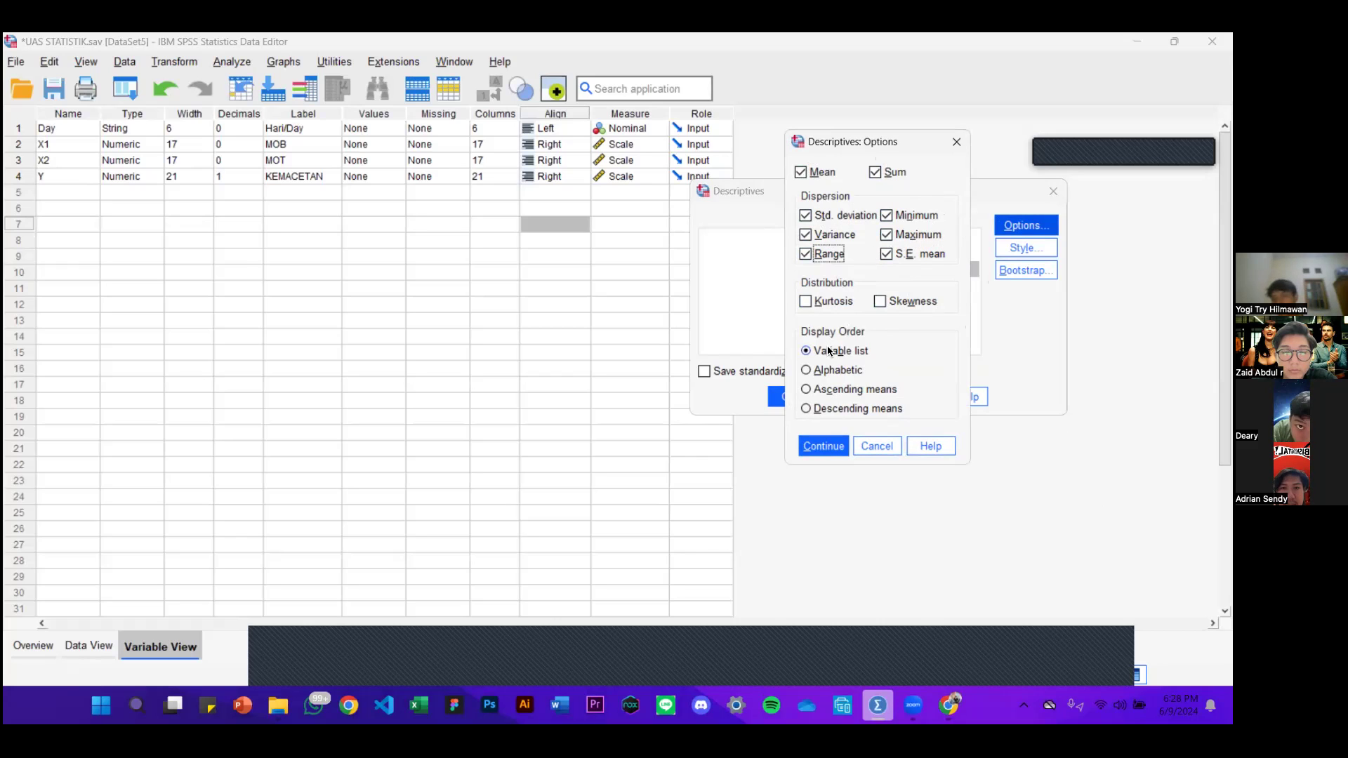
click(823, 446)
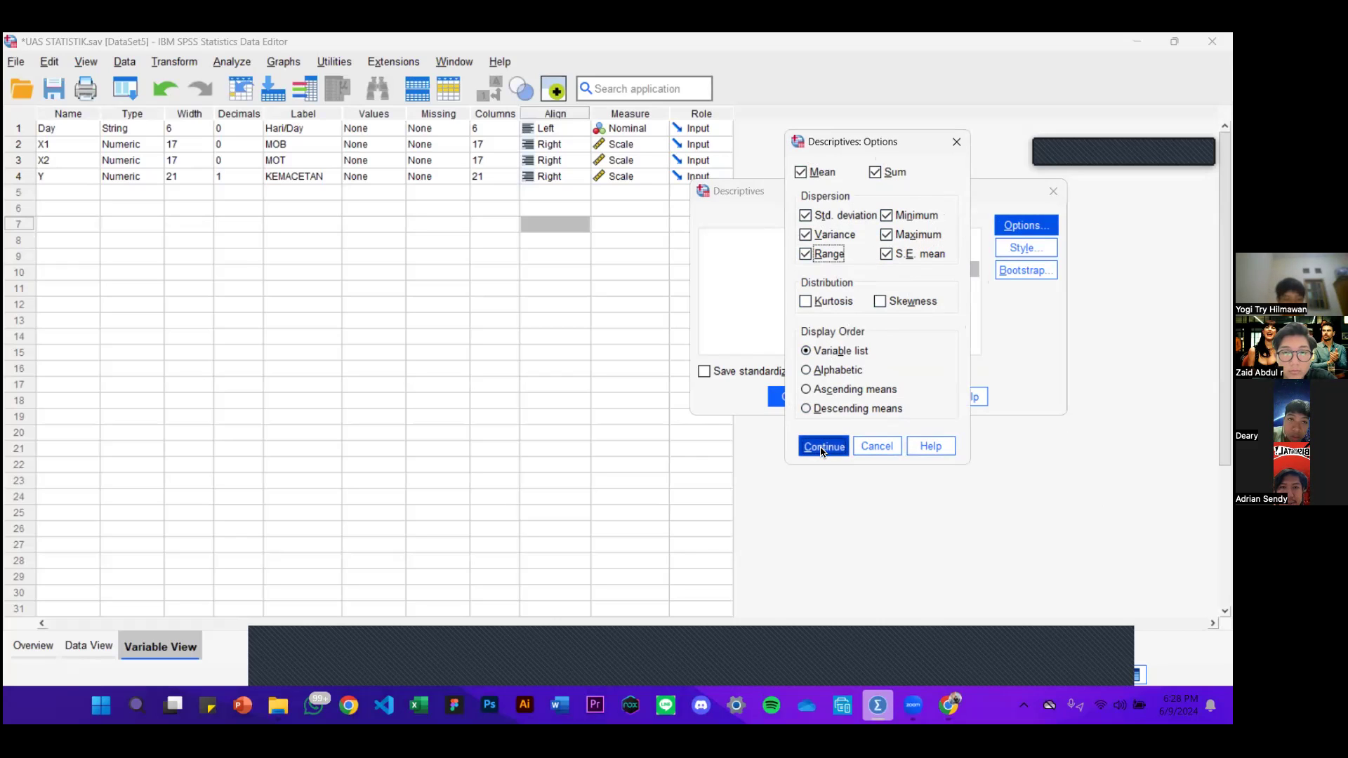
- Leave the table style settings as they are and run the Descriptives analysis
click(1014, 248)
click(846, 449)
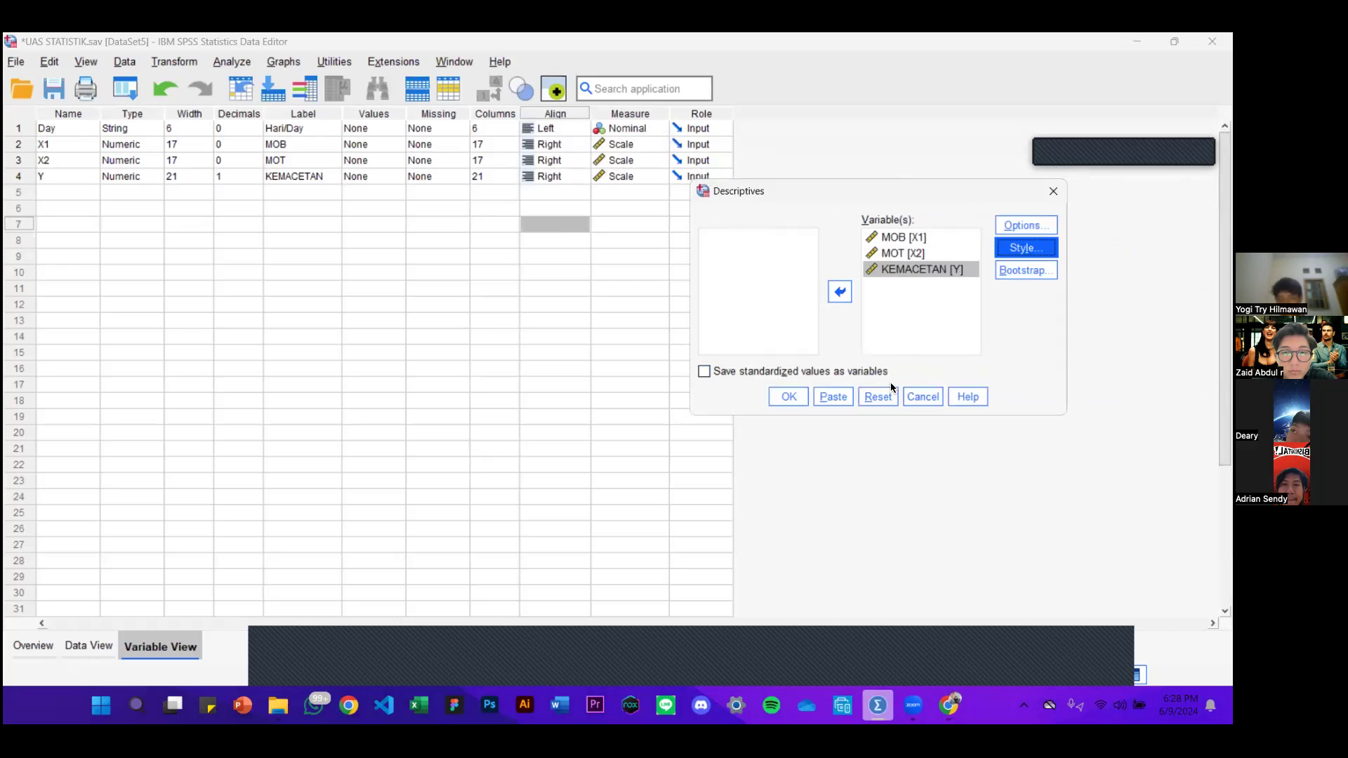
click(791, 398)
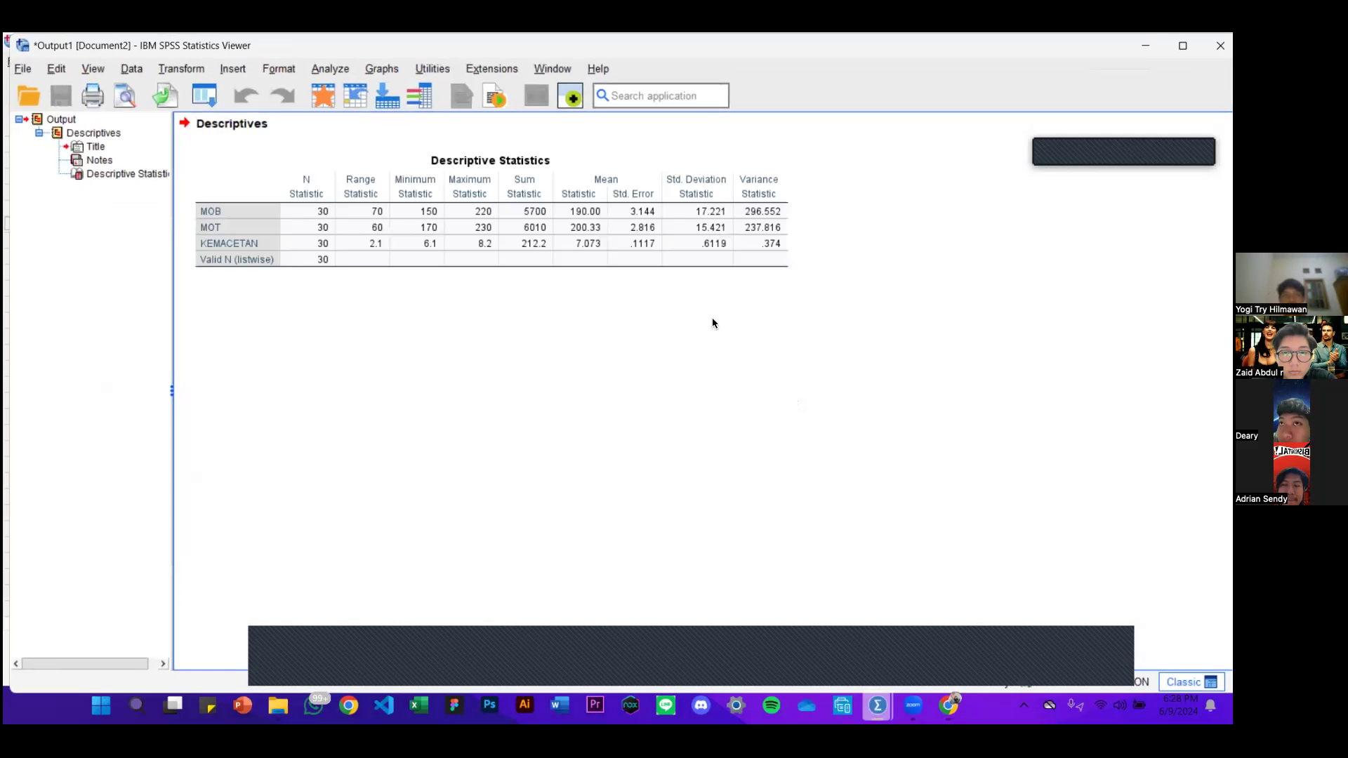
- Copy the Descriptive Statistics table from the SPSS output and paste it onto page 8 of the Canva e-book
click(561, 224)
click(556, 289)
click(511, 184)
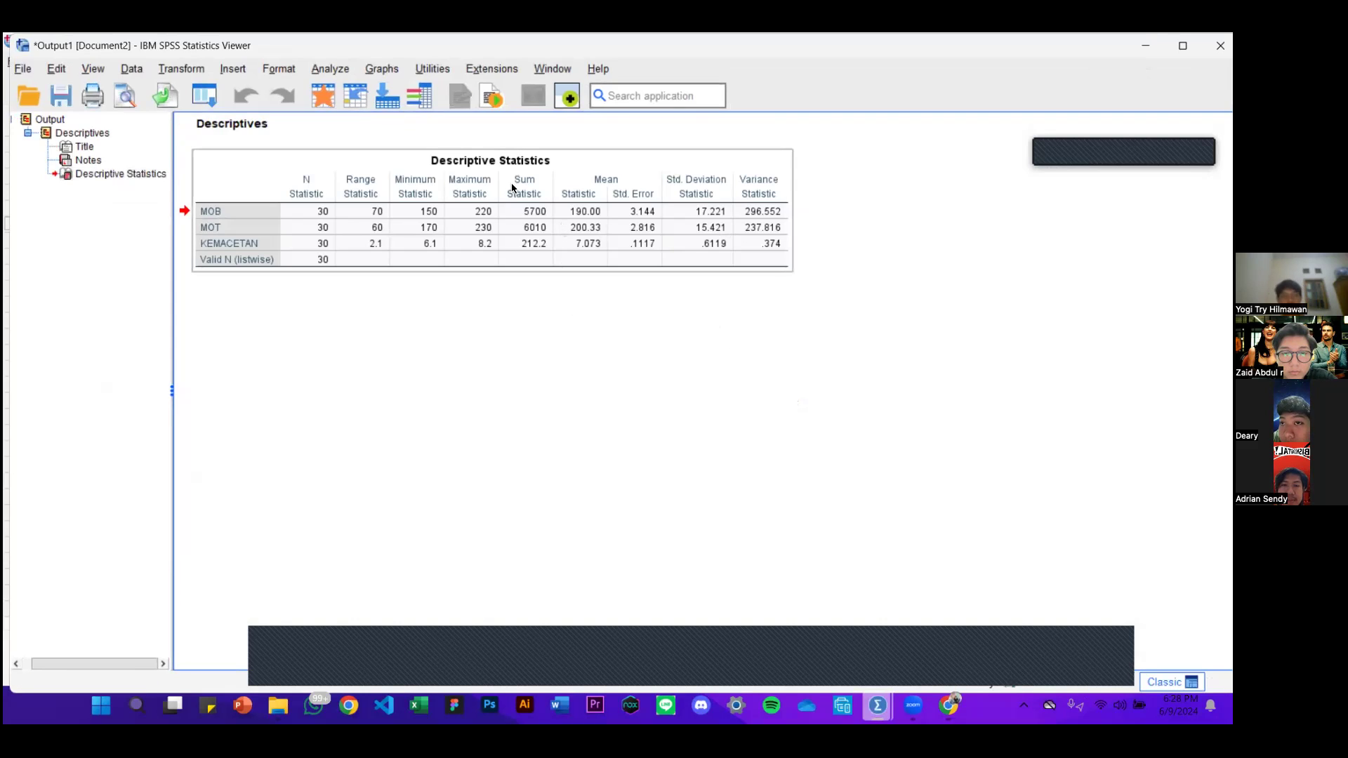
click(629, 208)
double_click(630, 207)
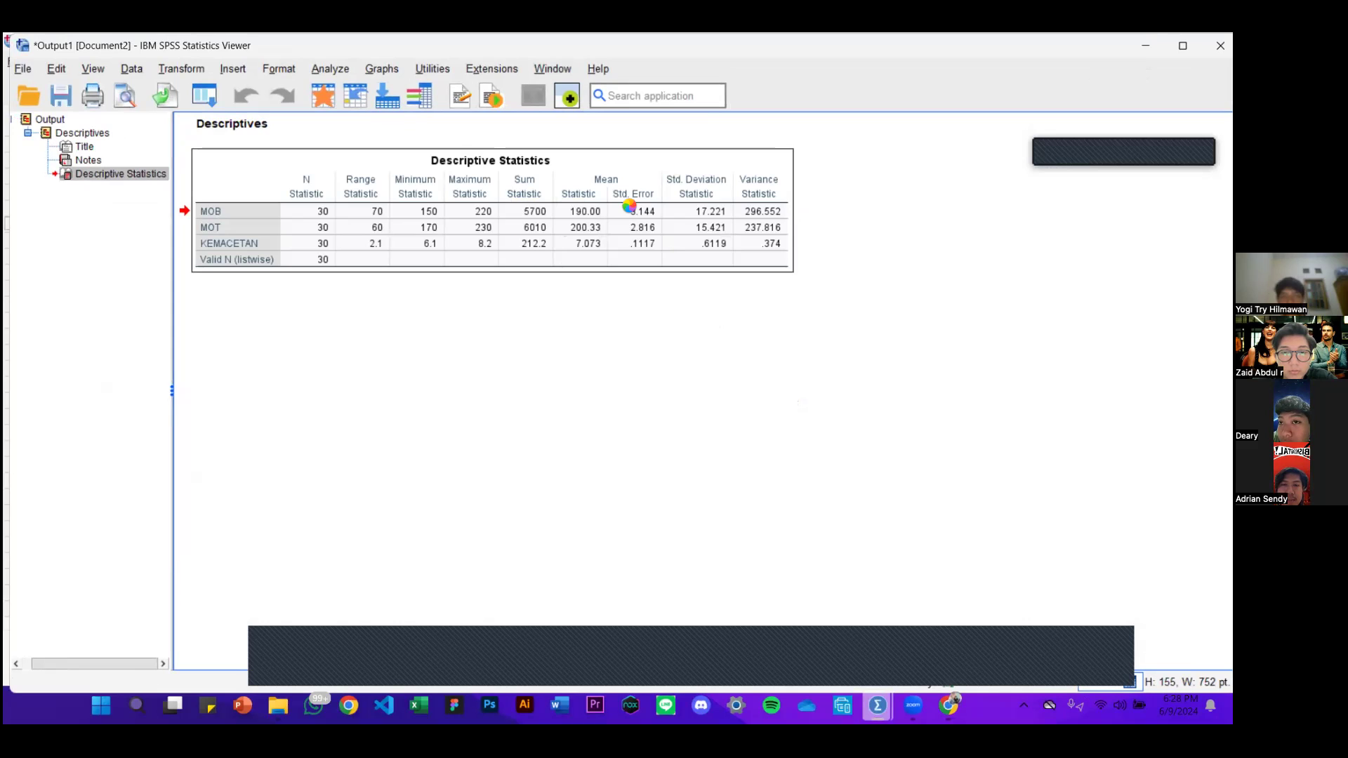
click(948, 706)
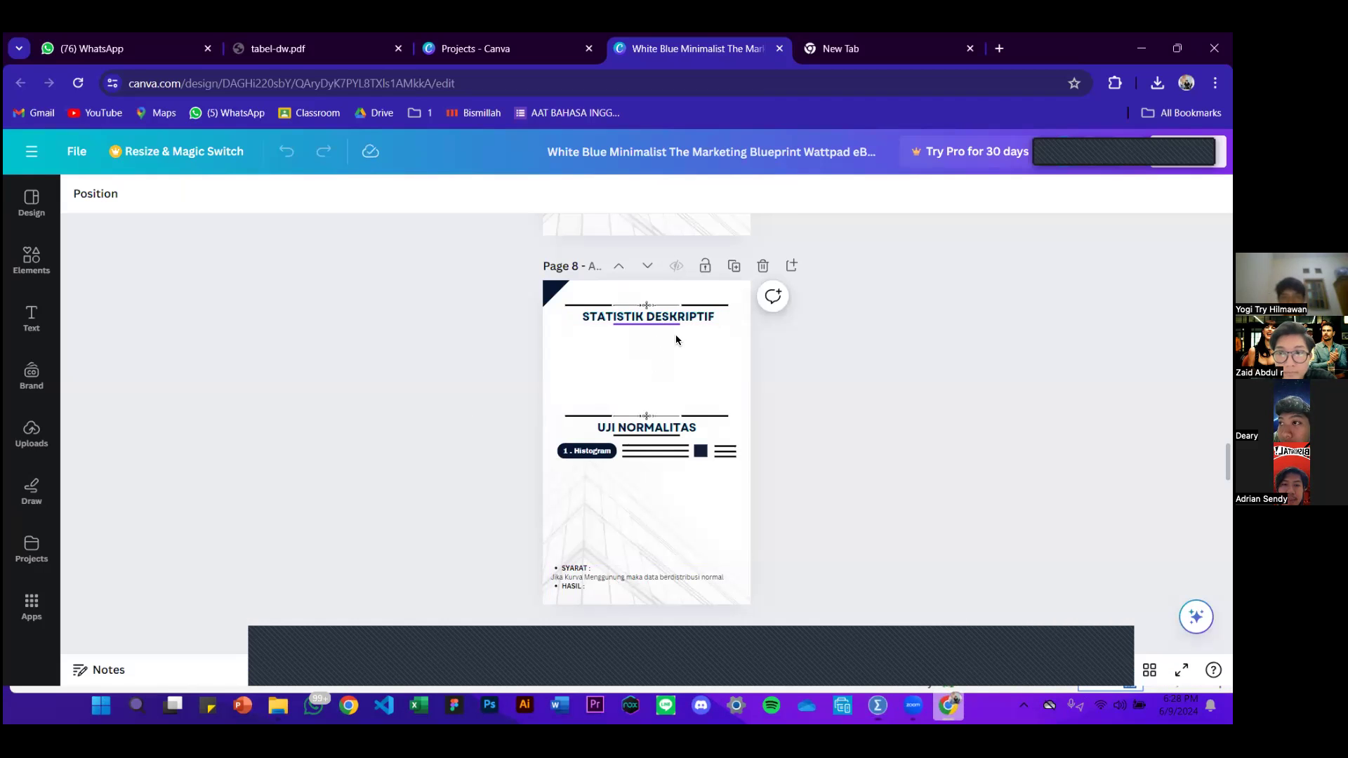
key(ctrl+v)
- Resize the pasted statistics table to about the page width and centre it below the STATISTIK DESKRIPTIF heading
drag(655, 436, 745, 419)
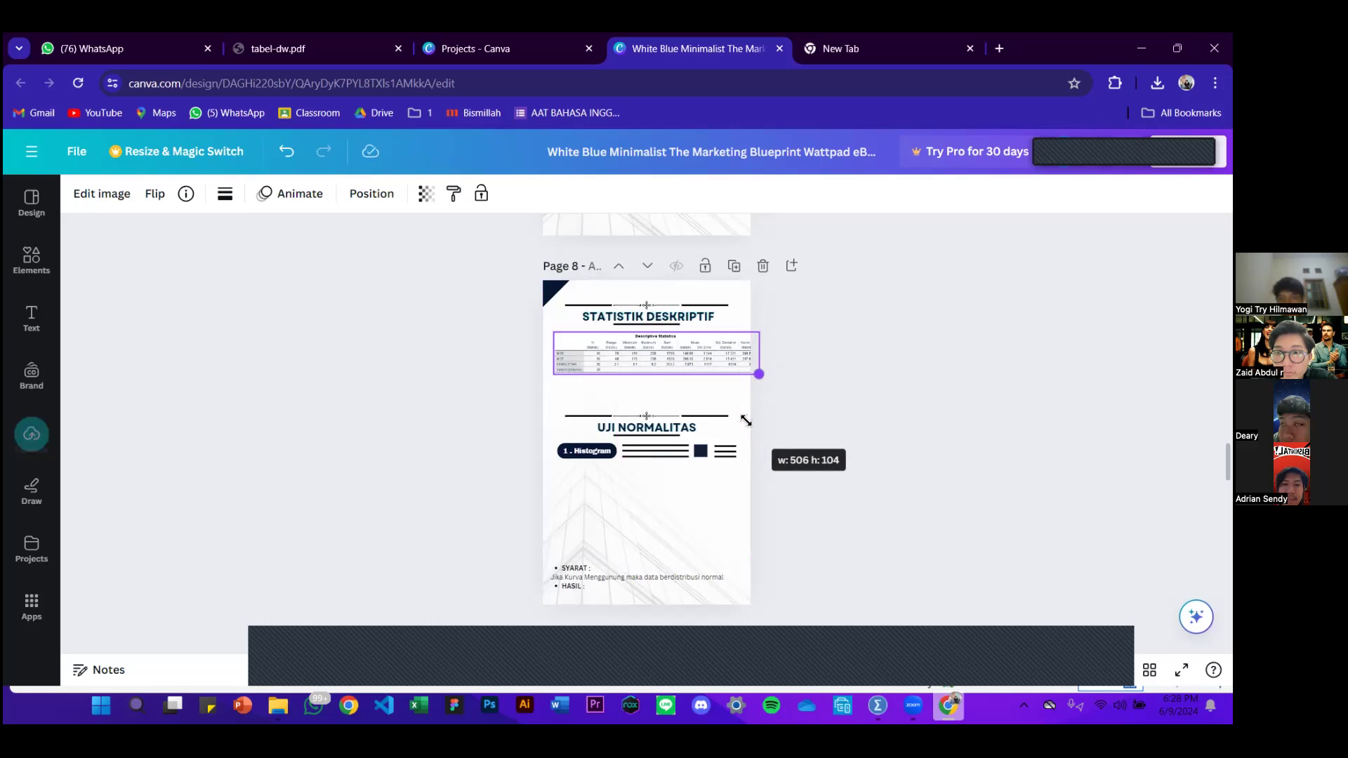
mouse_move(716, 359)
mouse_down()
mouse_move(702, 358)
mouse_move(711, 366)
mouse_up()
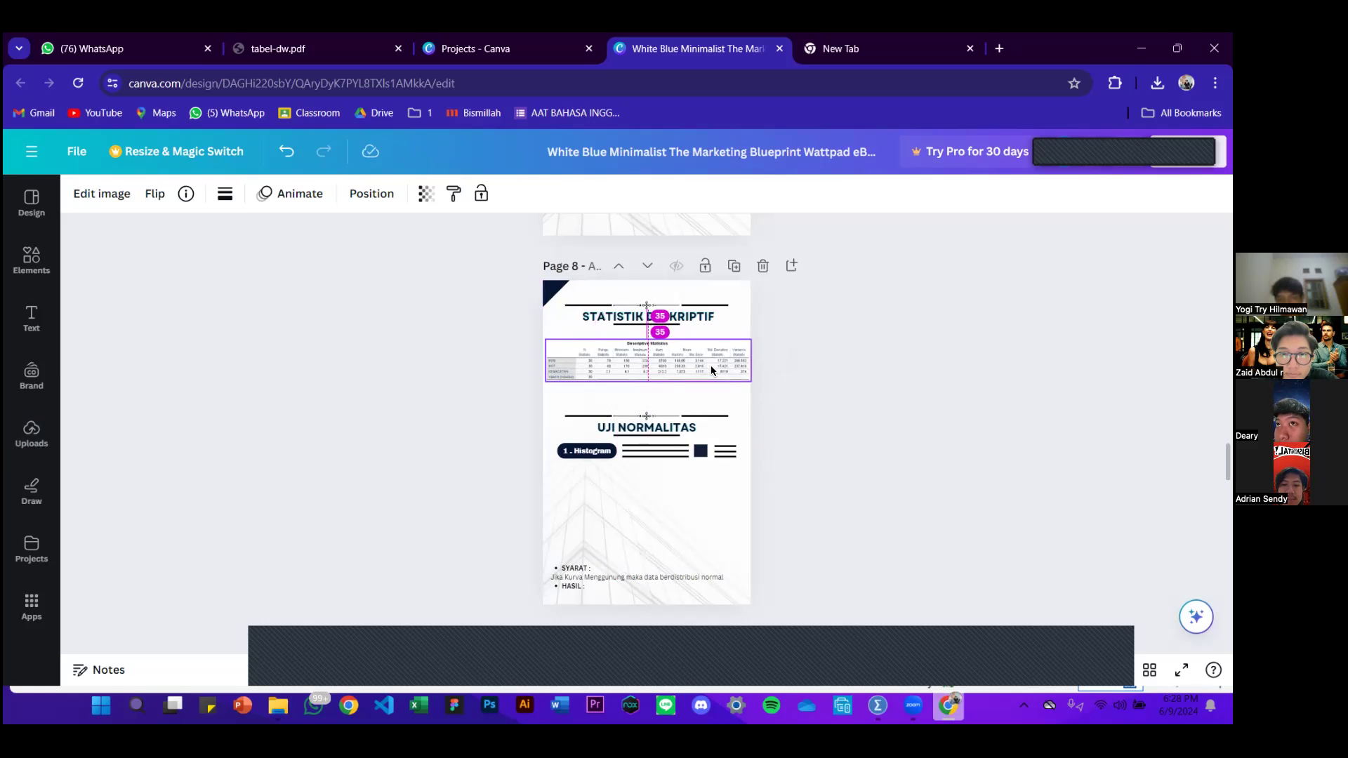
click(701, 397)
- Examine the UJI NORMALITAS section on pages 8 and 9 for the Histogram and P-Plot parts still to fill
scroll(671, 397, up, 3)
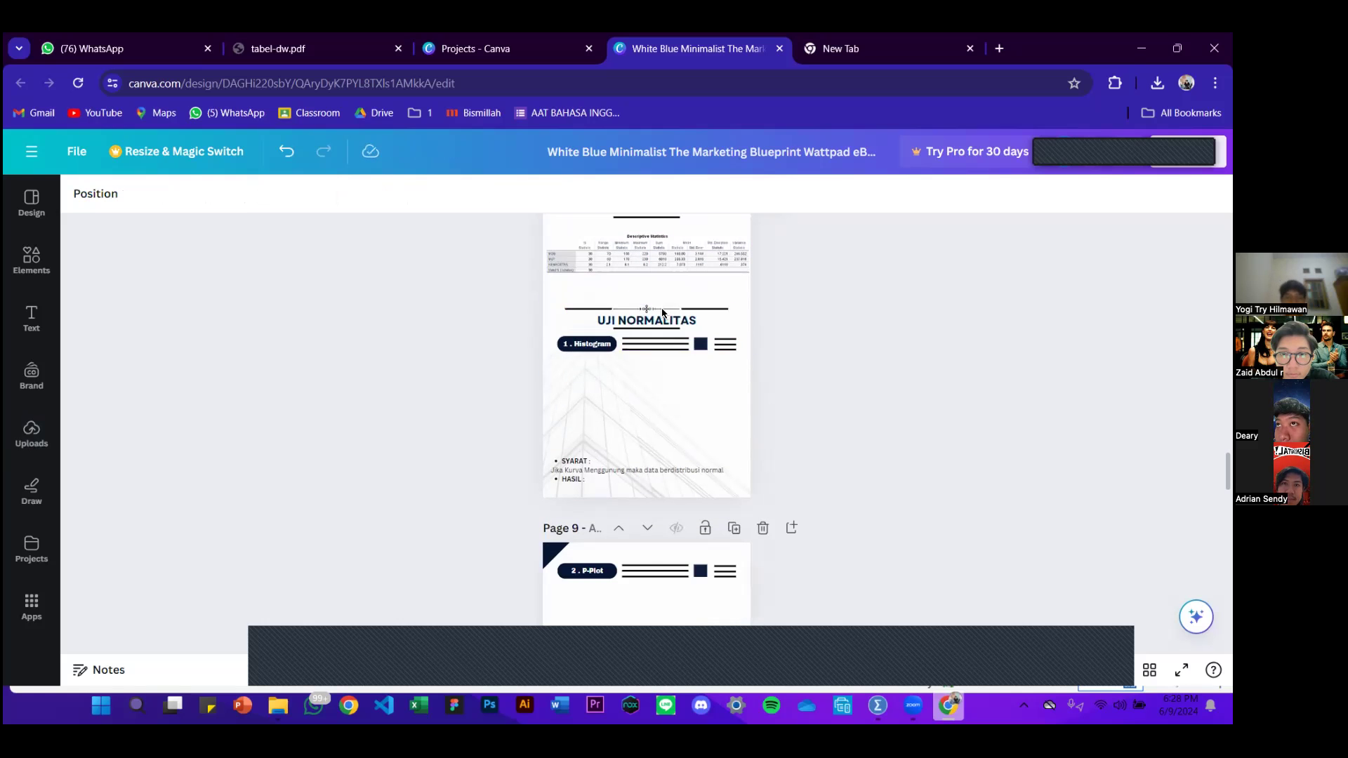
scroll(772, 307, down, 3)
scroll(775, 304, up, 1)
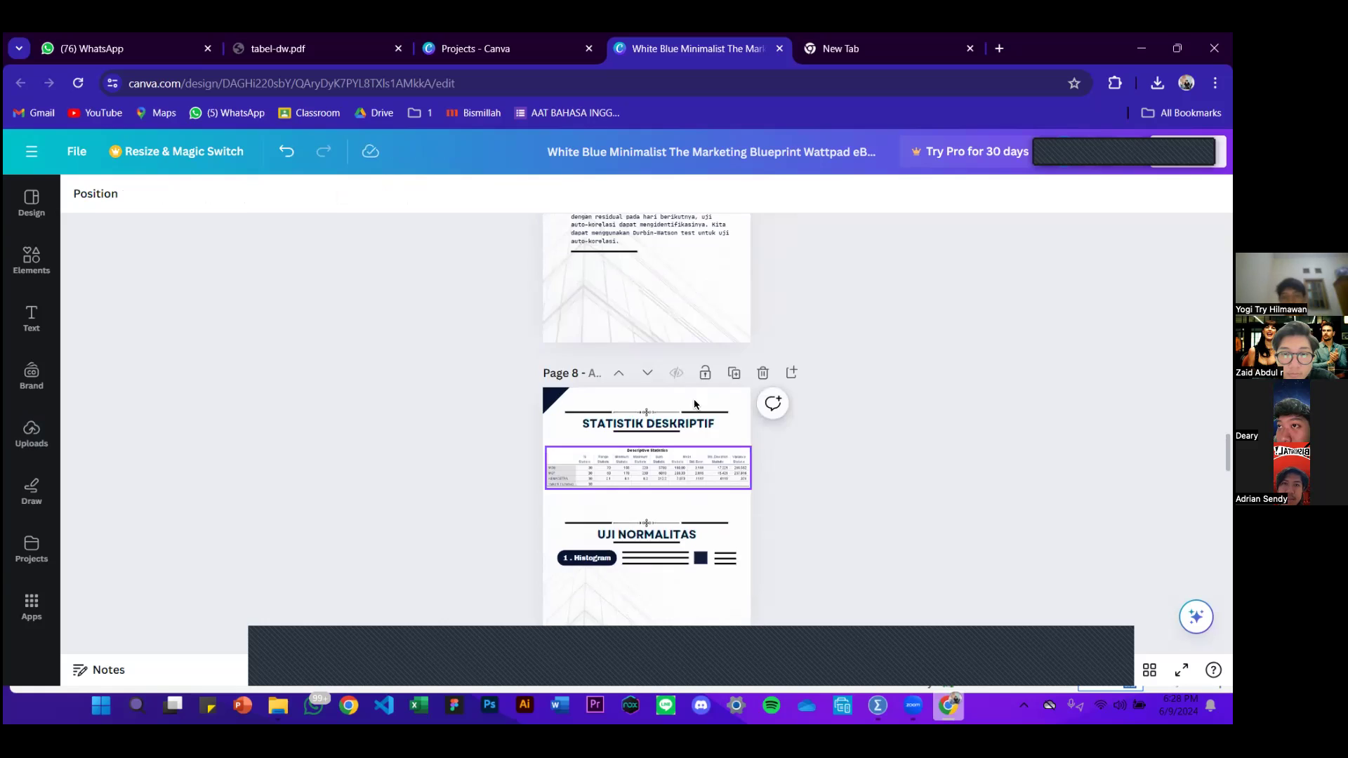
scroll(756, 362, down, 3)
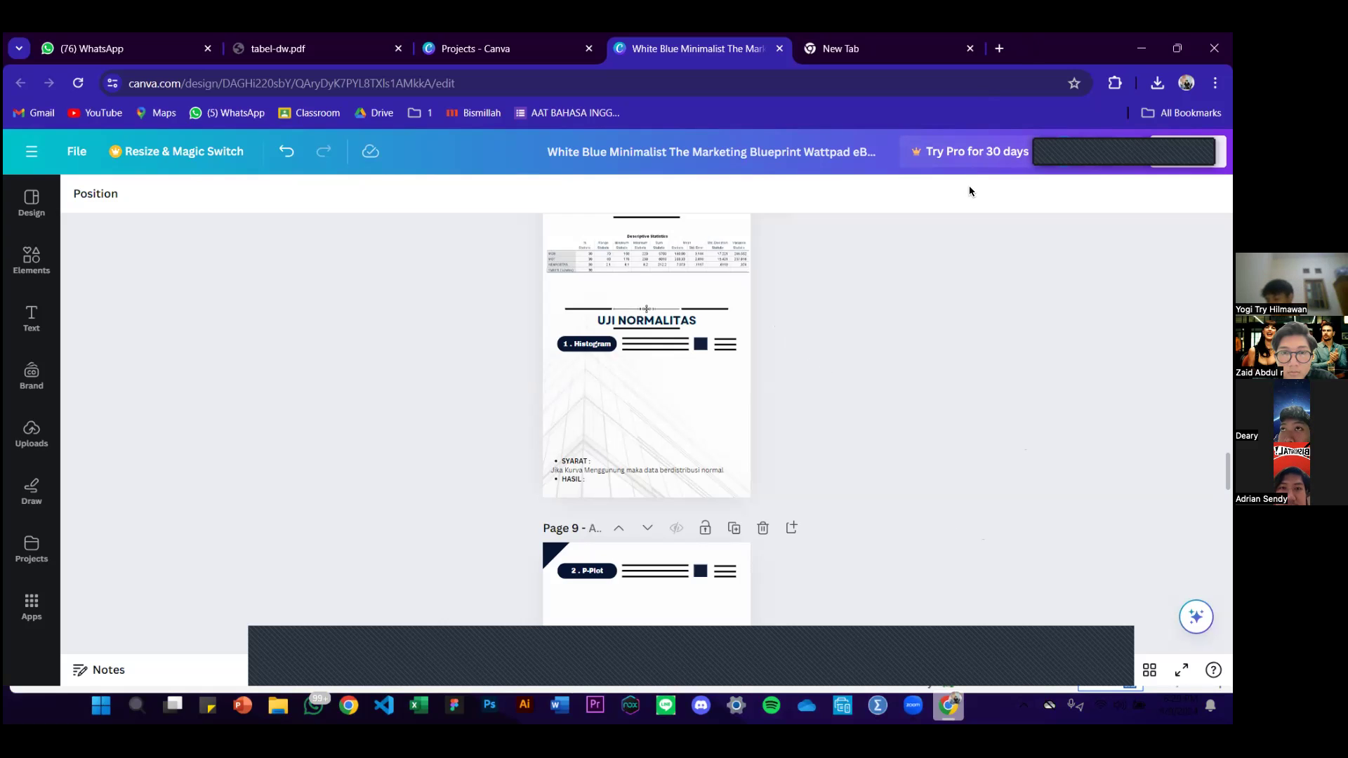
scroll(829, 363, down, 2)
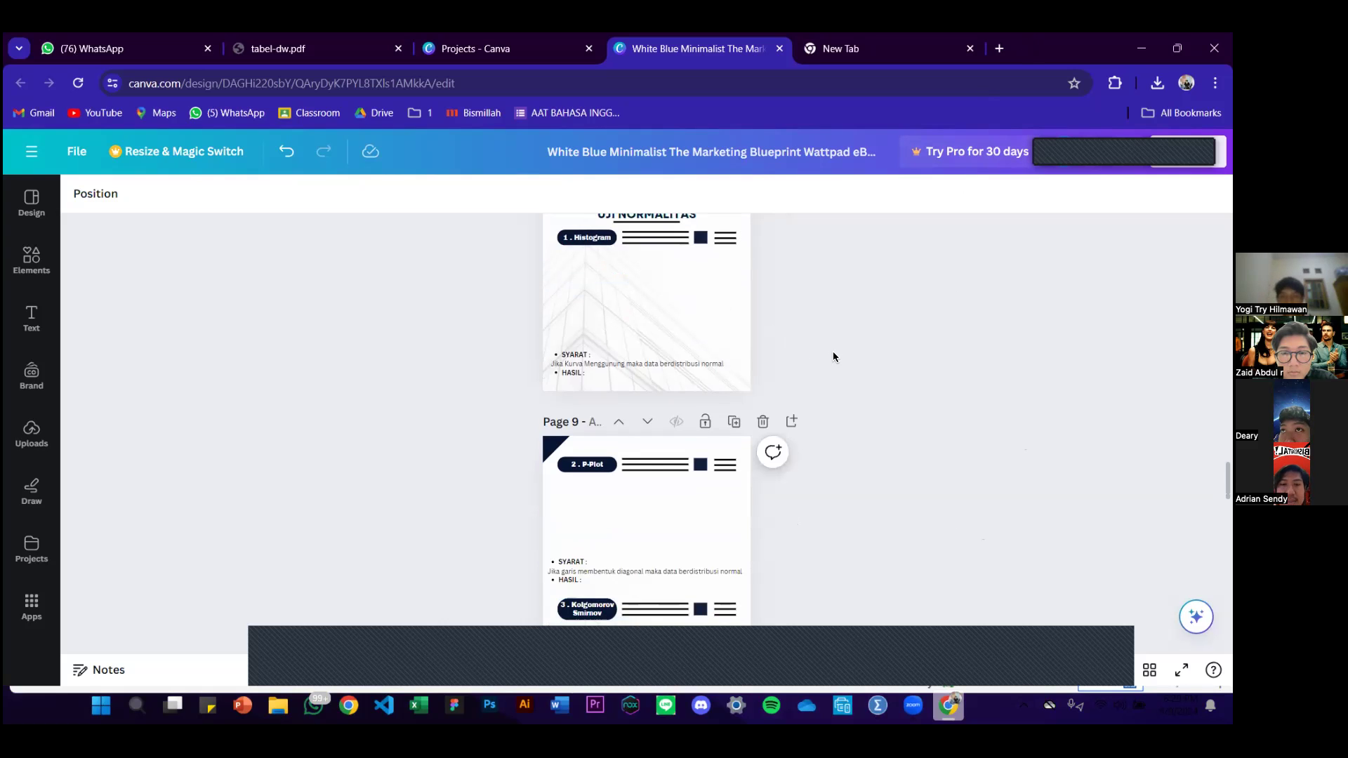
scroll(901, 397, up, 2)
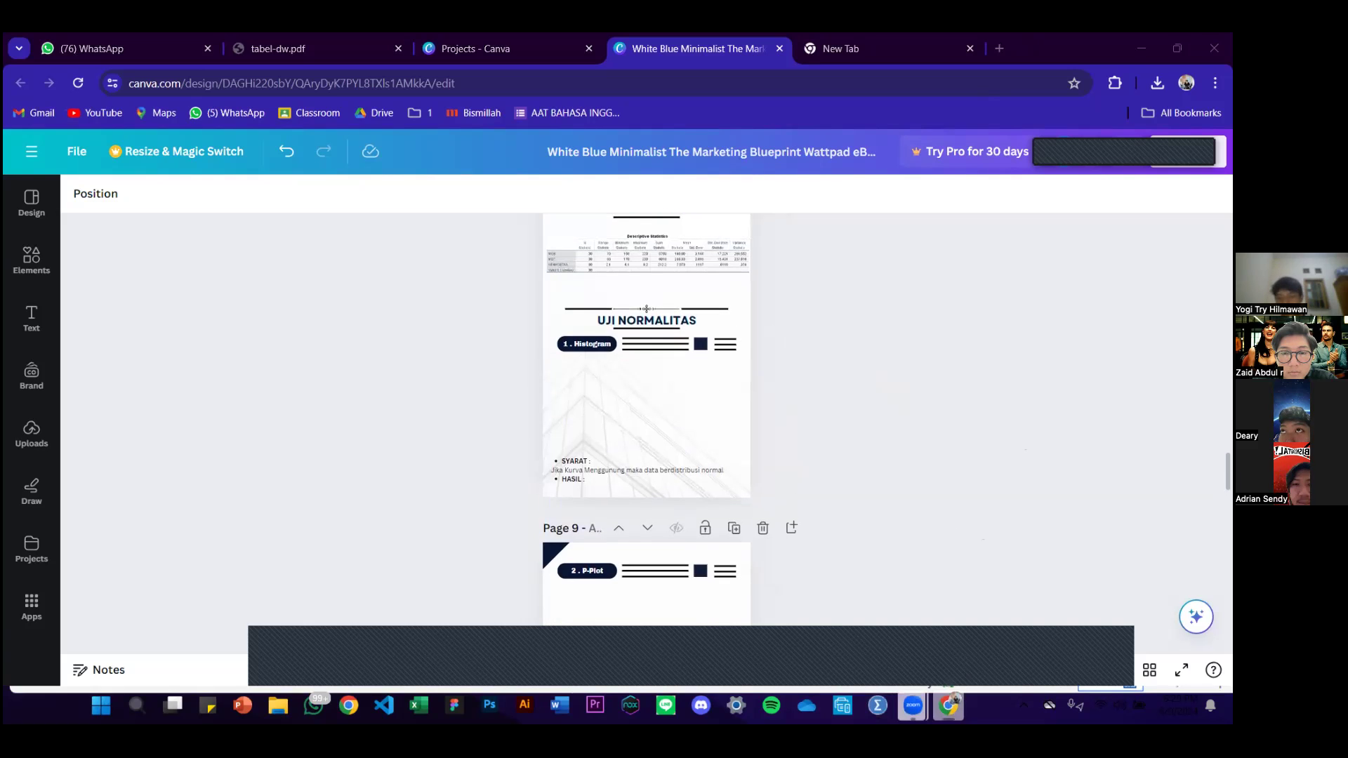
- Switch to the UAS STATISTIK.sav dataset in the SPSS Data Editor and show its data rows instead of the variable definitions
mouse_move(912, 706)
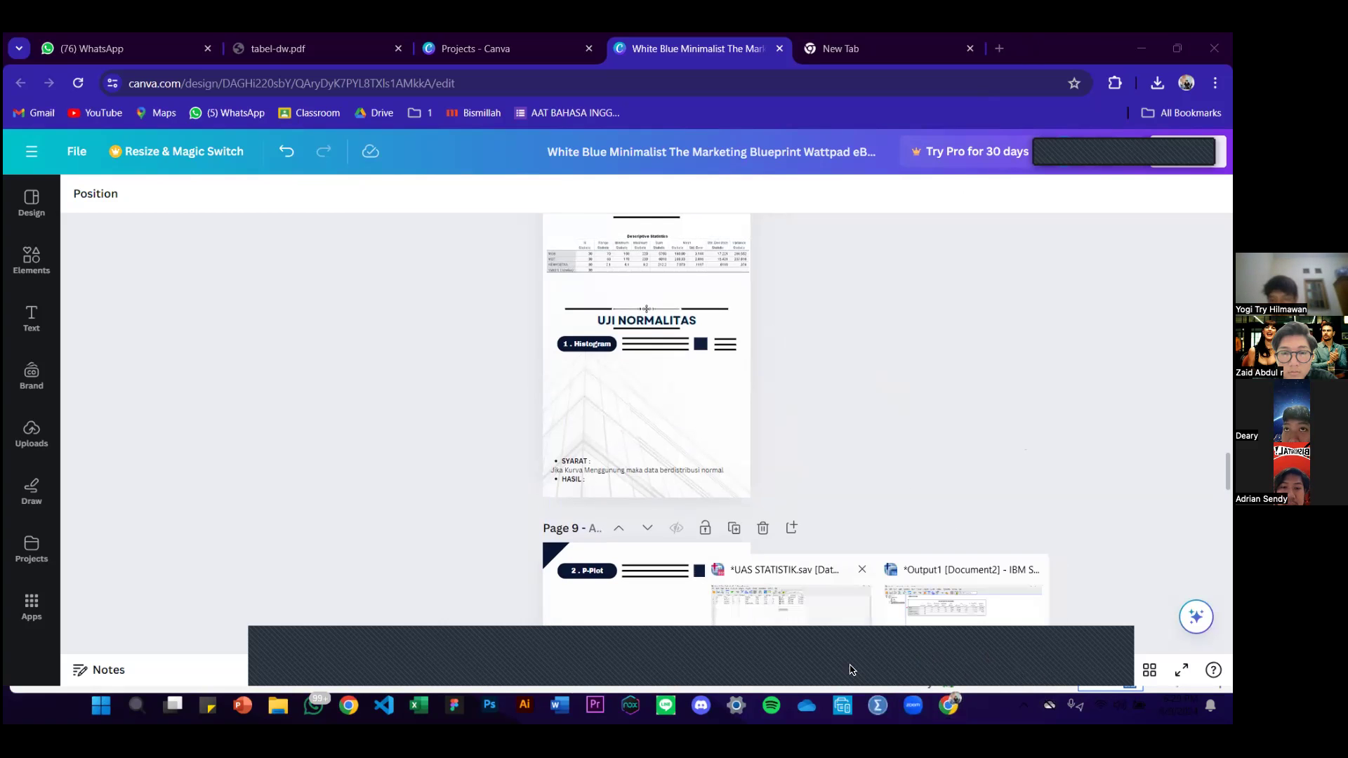
click(832, 624)
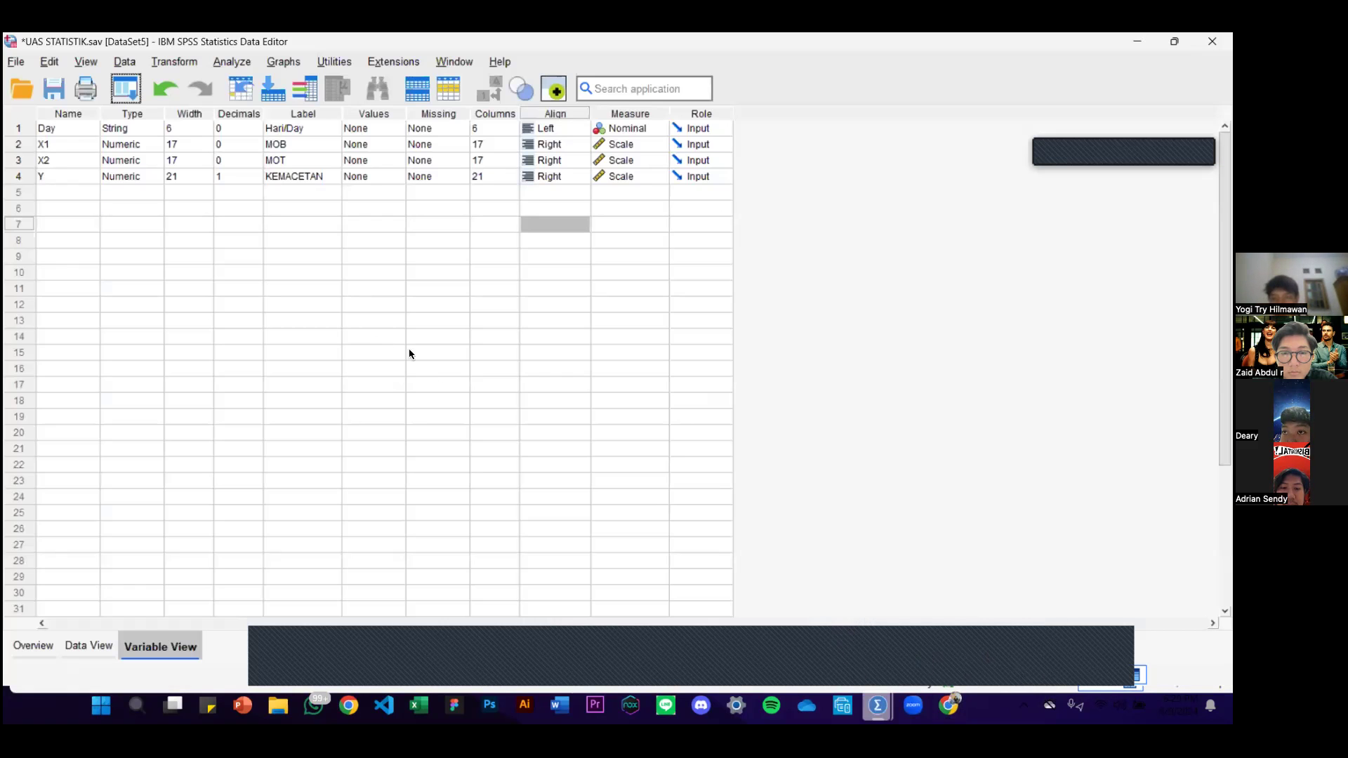
click(87, 645)
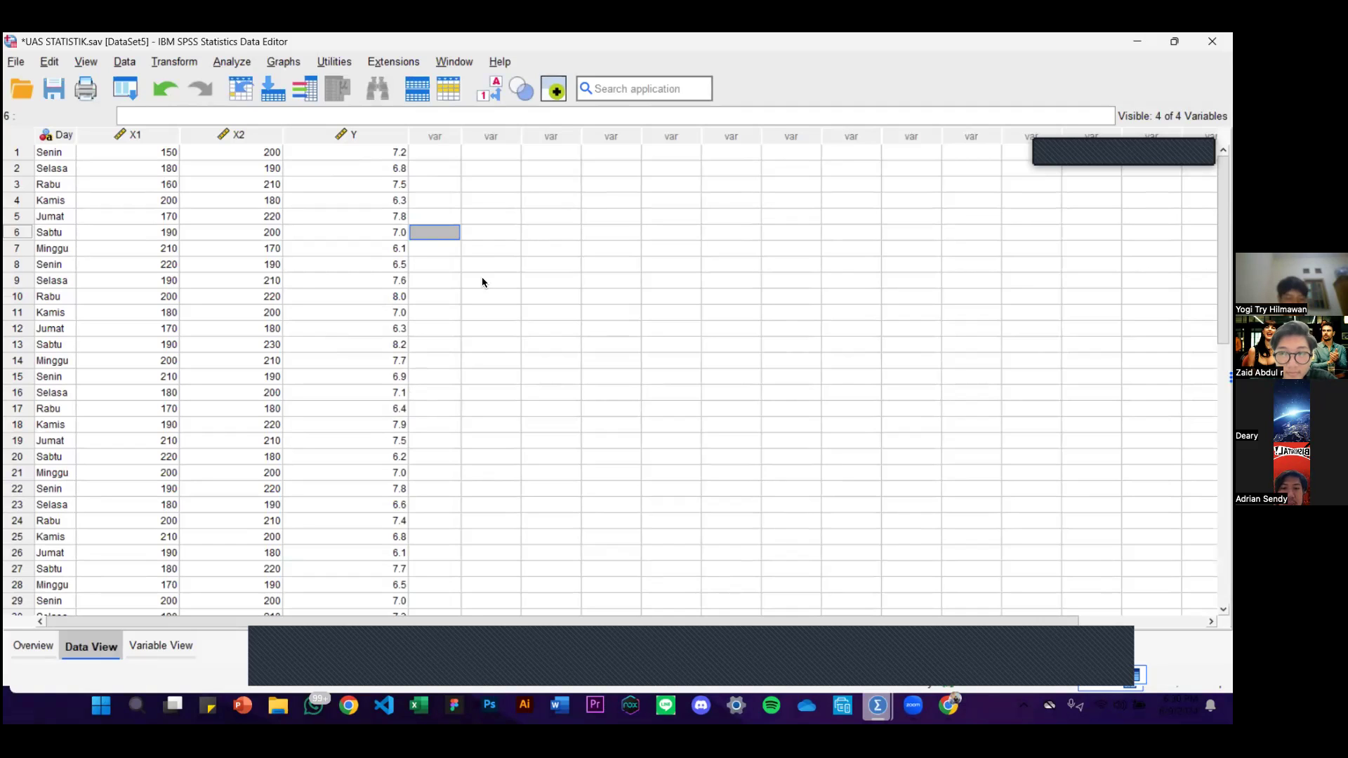
click(549, 247)
- Set up a Linear Regression with KEMACETAN [Y] as dependent and MOB [X1] and MOT [X2] as independent variables
click(240, 61)
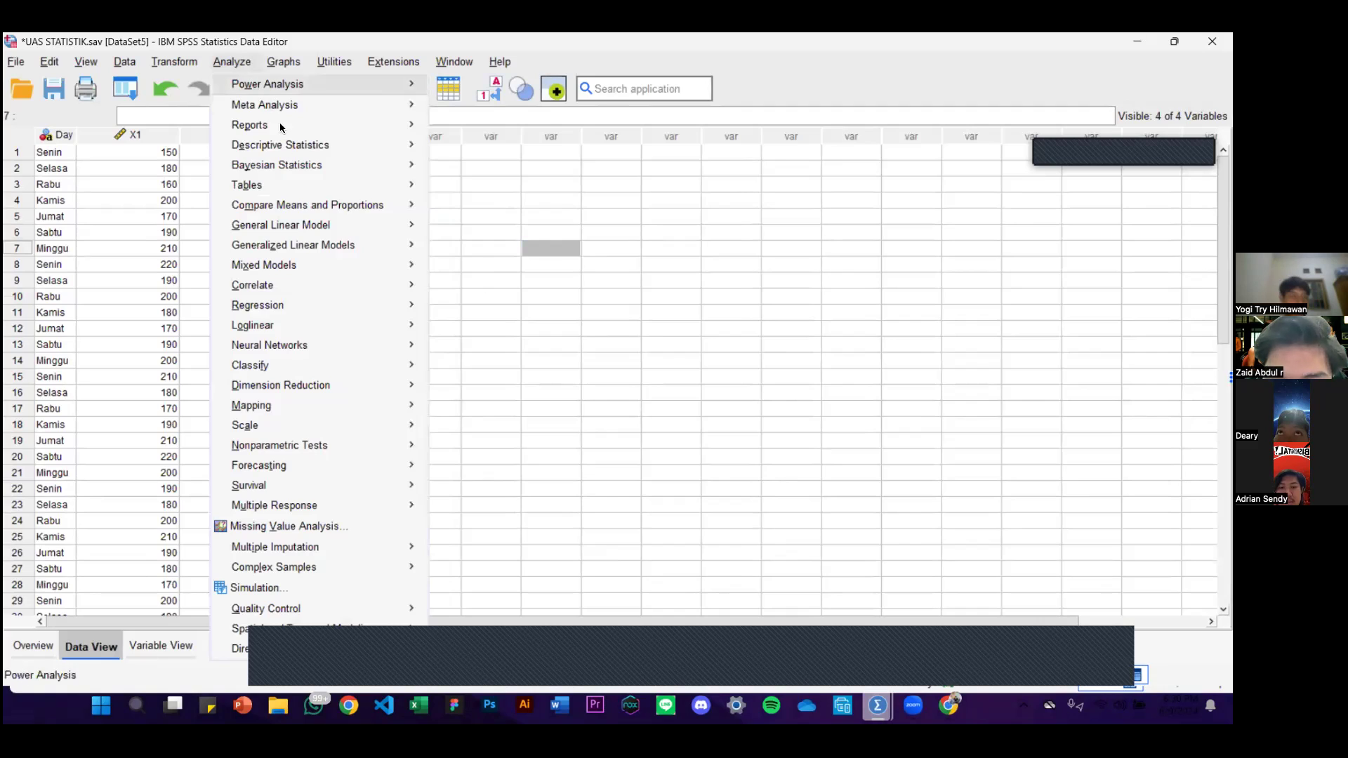
mouse_move(302, 202)
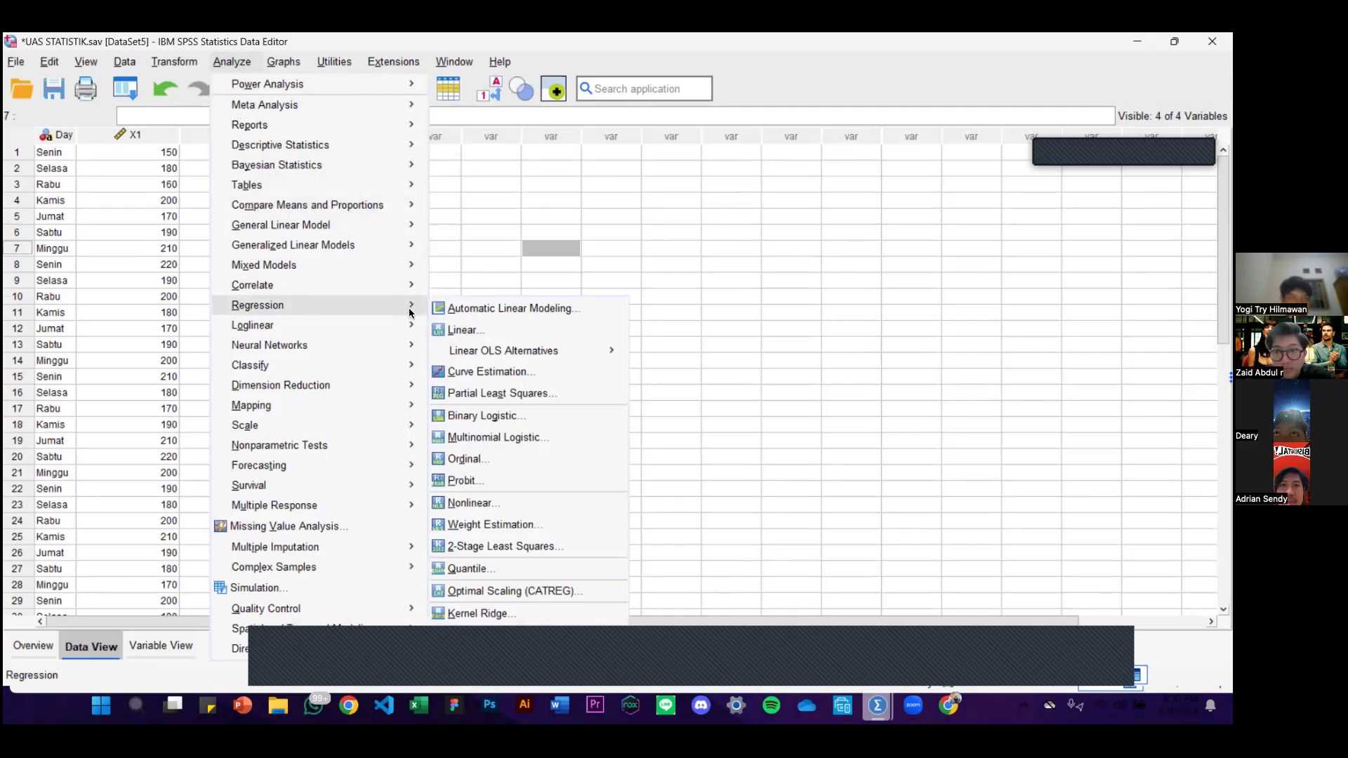
mouse_move(375, 301)
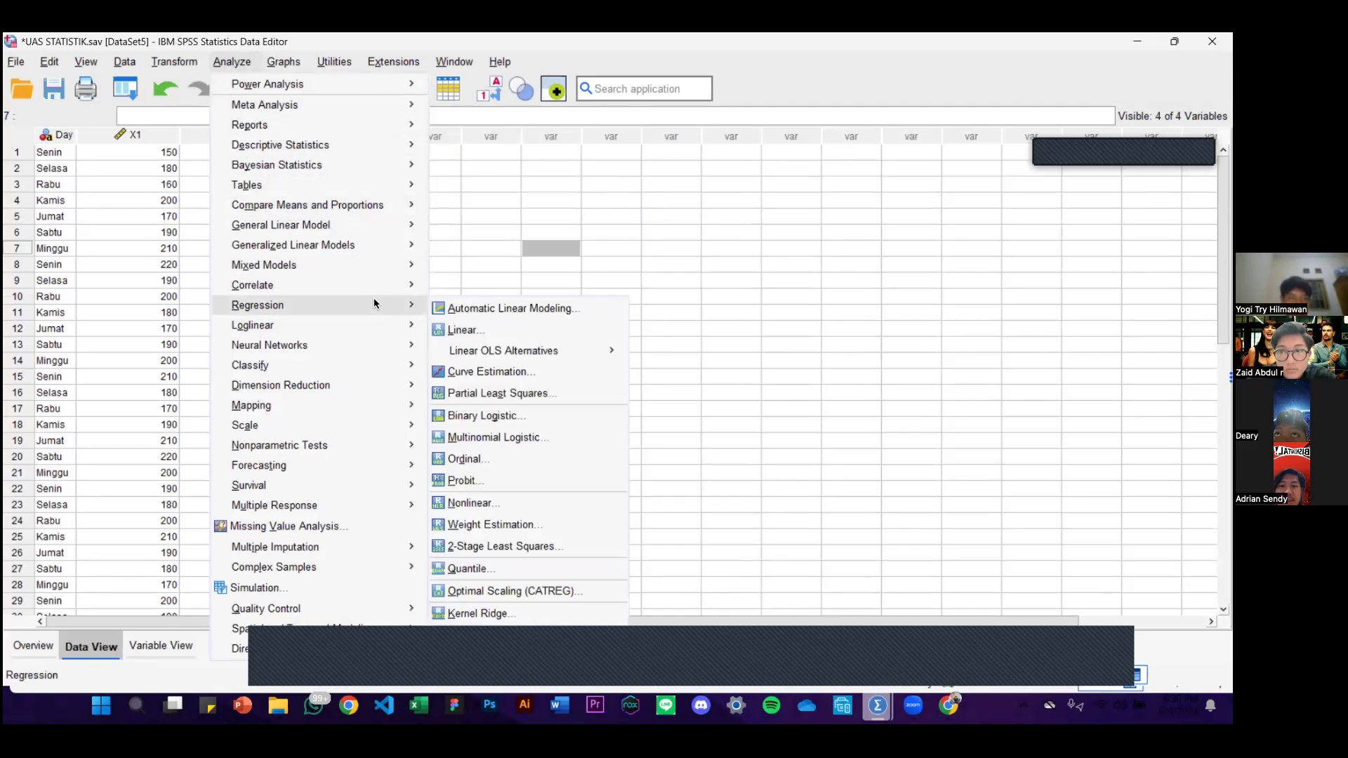
click(468, 330)
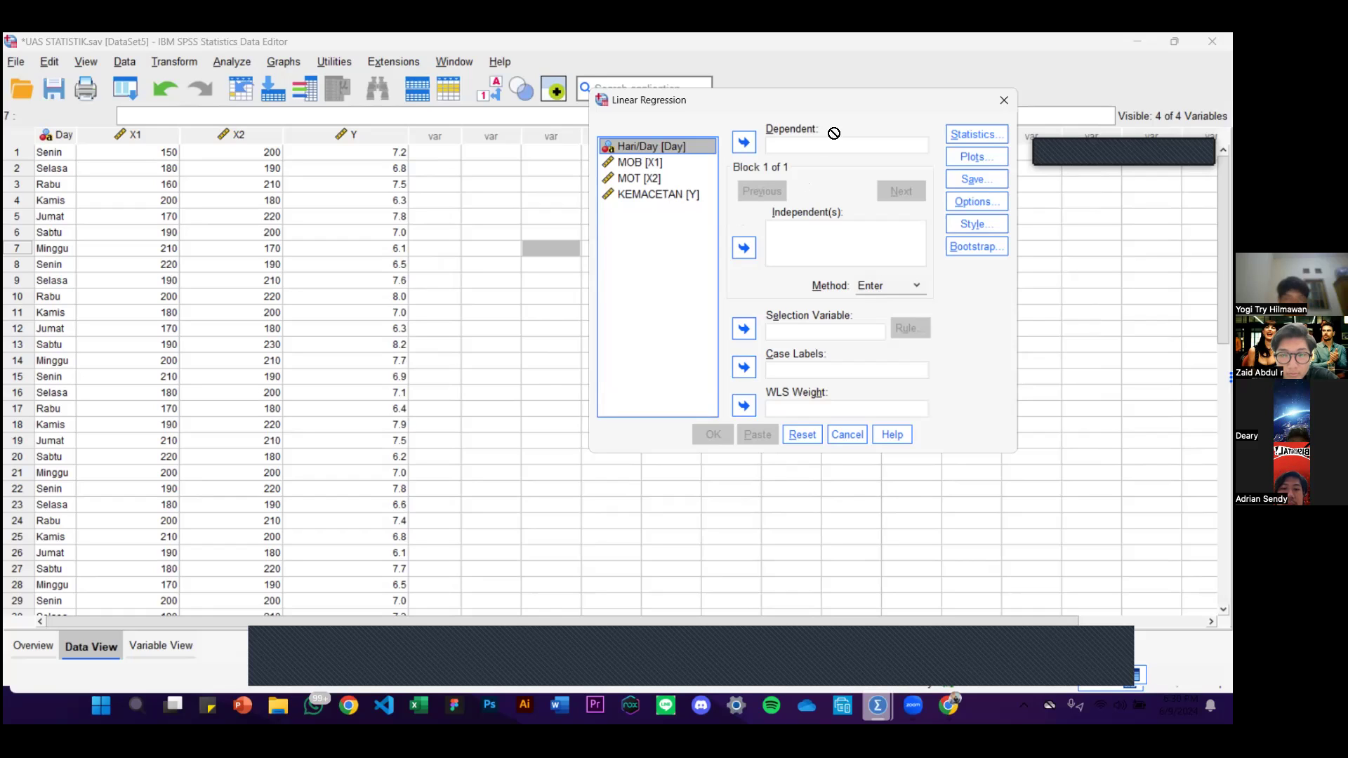
drag(658, 195, 806, 147)
click(667, 166)
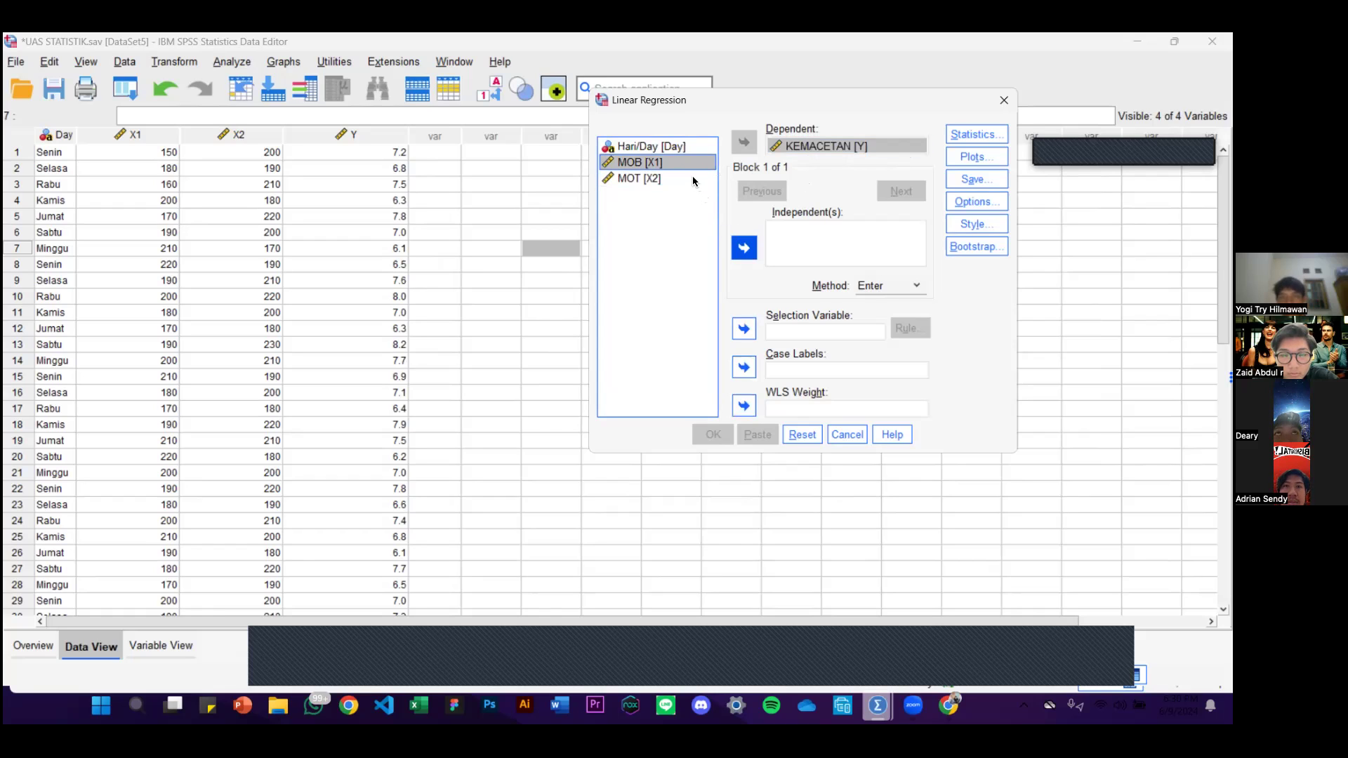
click(745, 251)
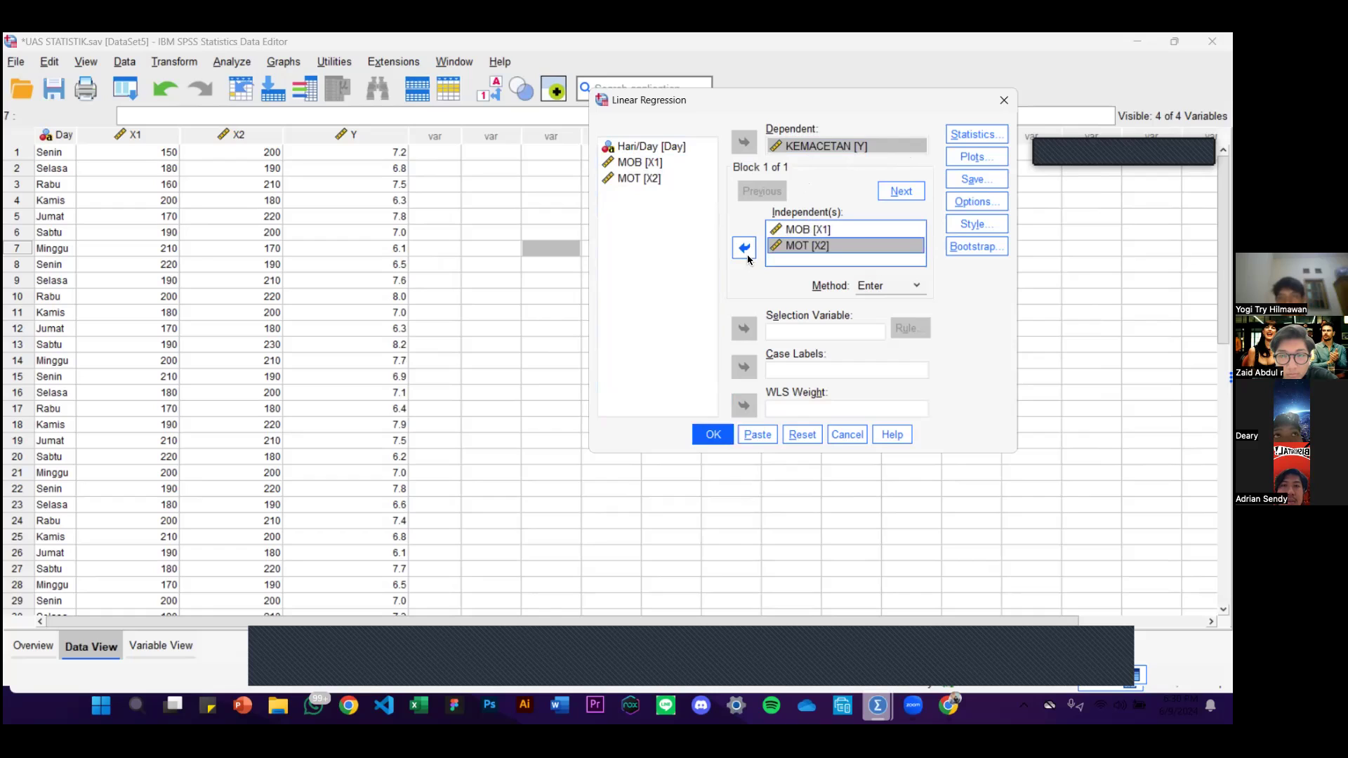
- Add R squared change, Collinearity diagnostics and Durbin-Watson to the statistics of the linear regression
click(980, 133)
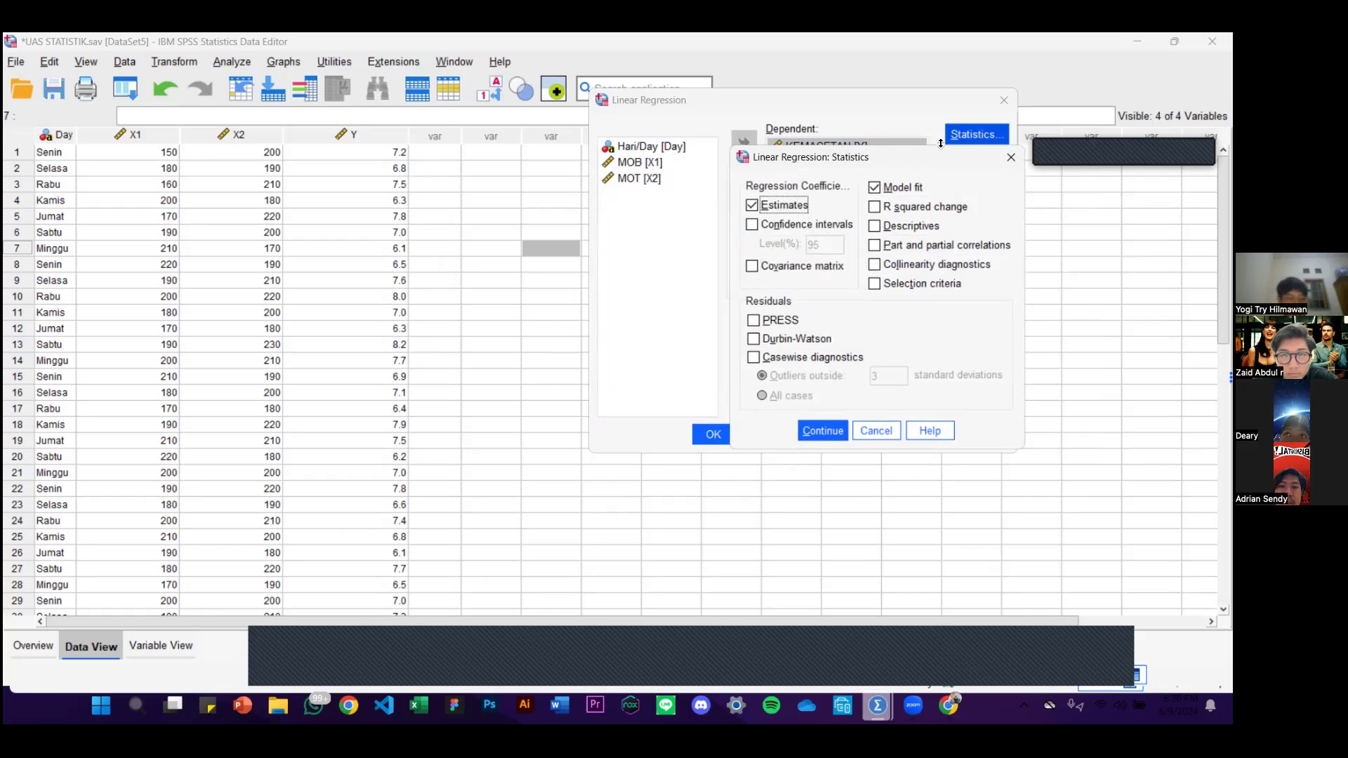
click(898, 206)
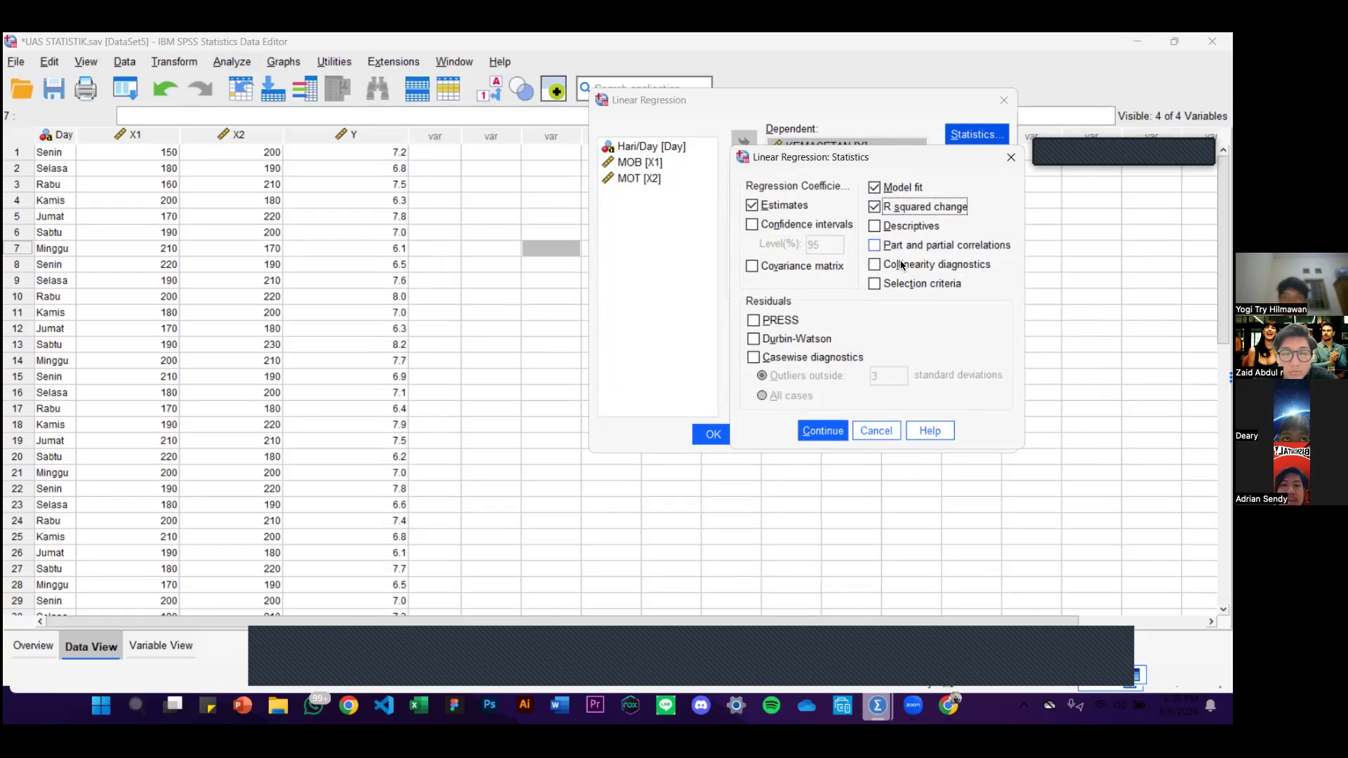
key(alt+l)
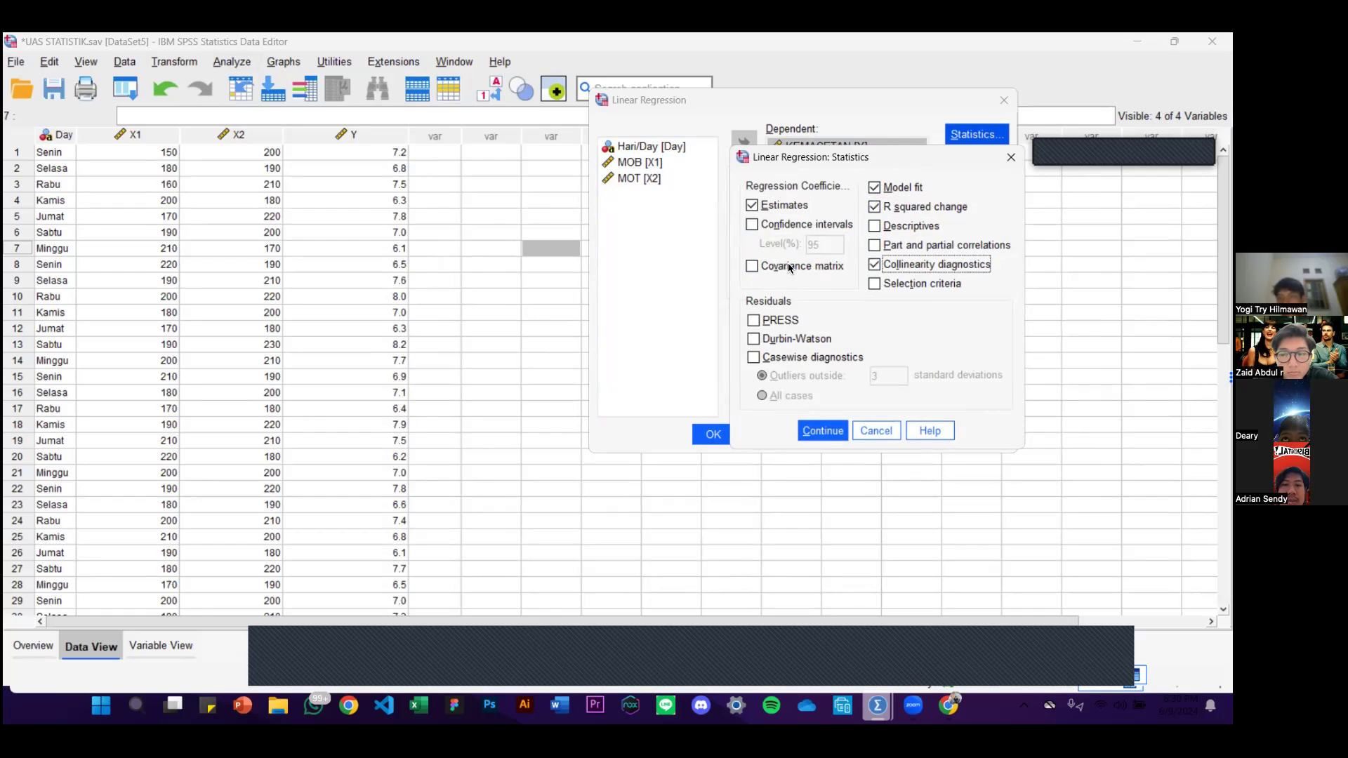
click(785, 338)
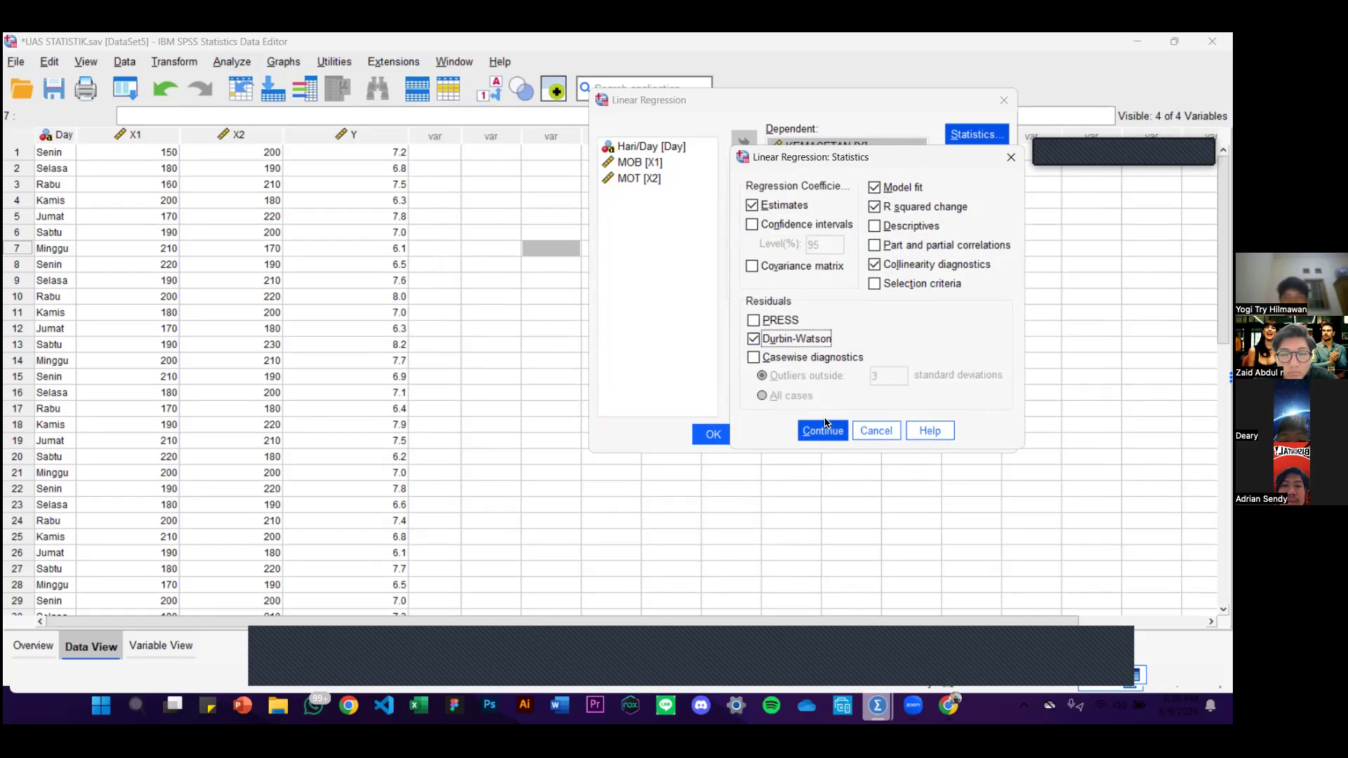
click(1009, 159)
- Request a residual histogram, a normal probability plot and a scatterplot of *SRESID (Y) against *ZPRED (X) for the regression
click(1002, 158)
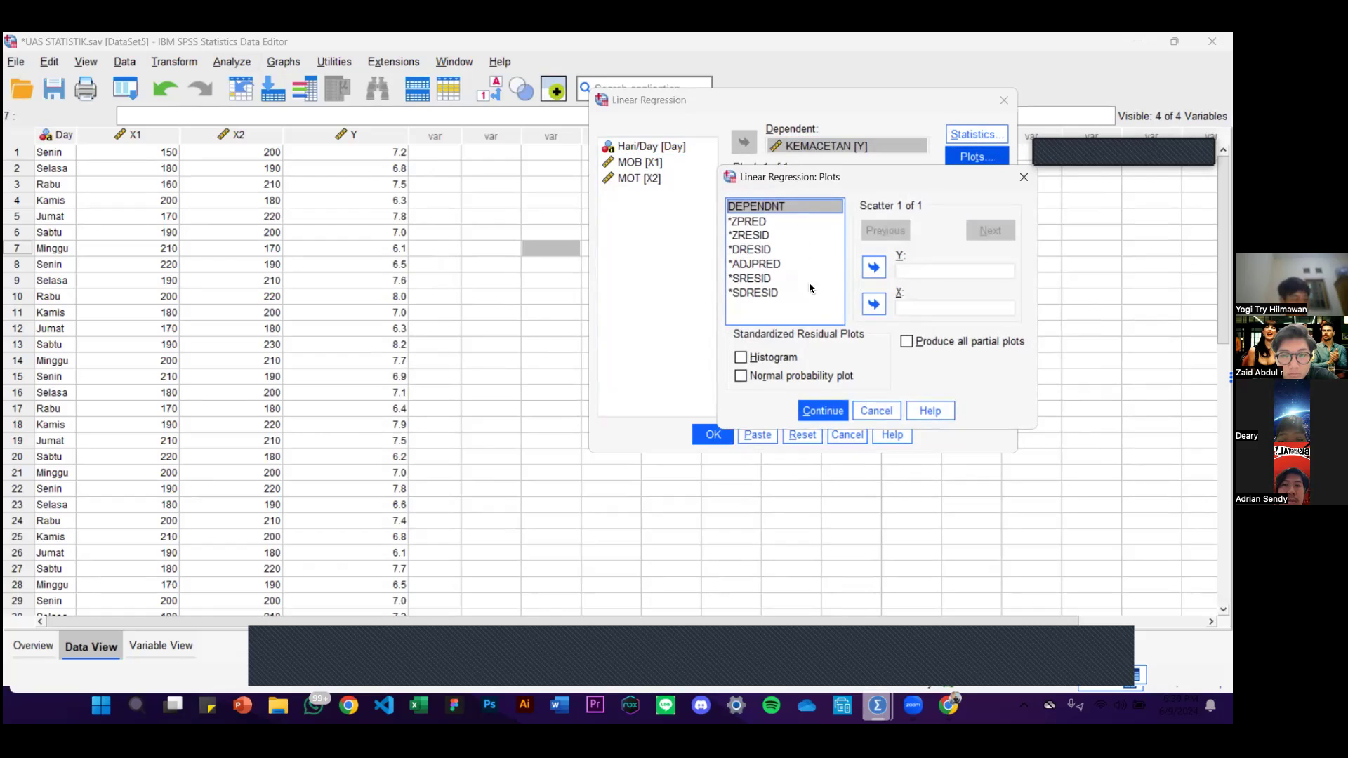
click(769, 357)
click(799, 378)
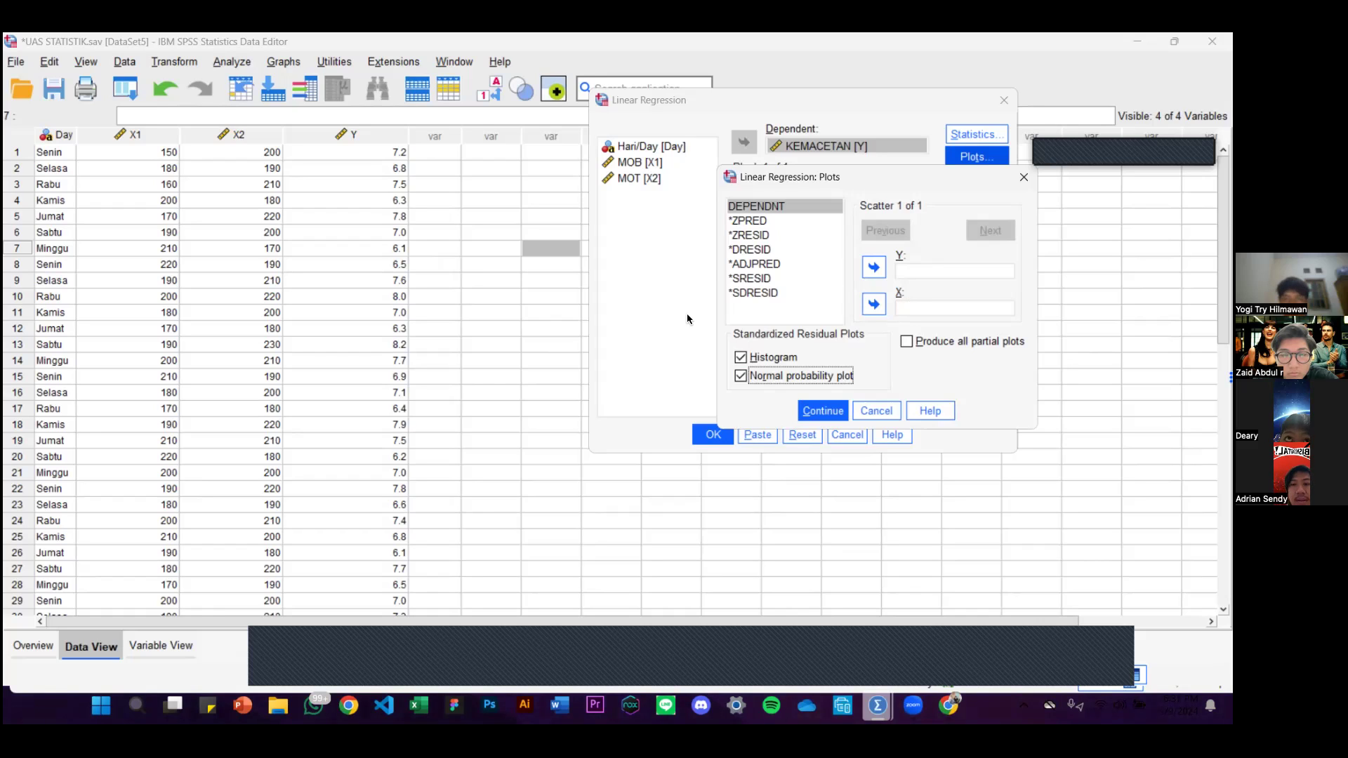
drag(747, 223, 905, 310)
drag(760, 281, 914, 272)
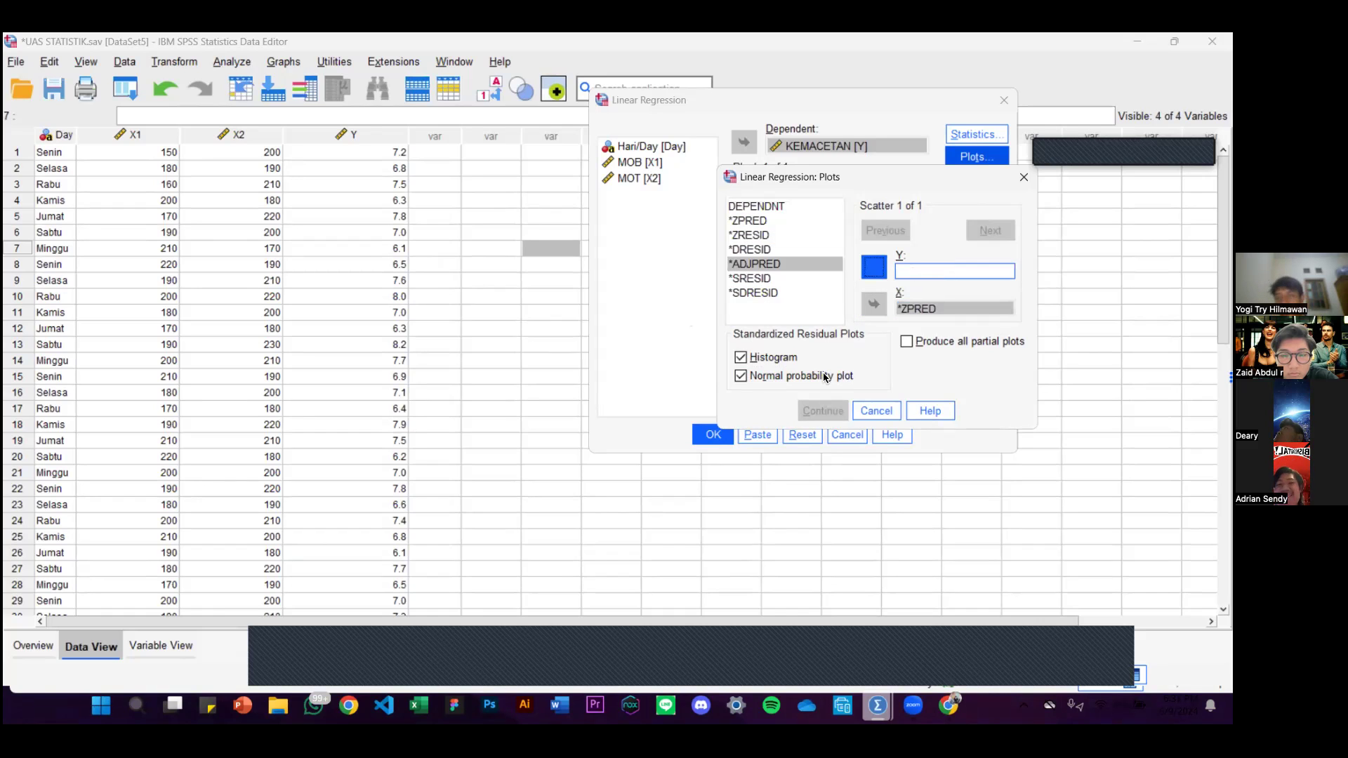
click(750, 279)
click(870, 272)
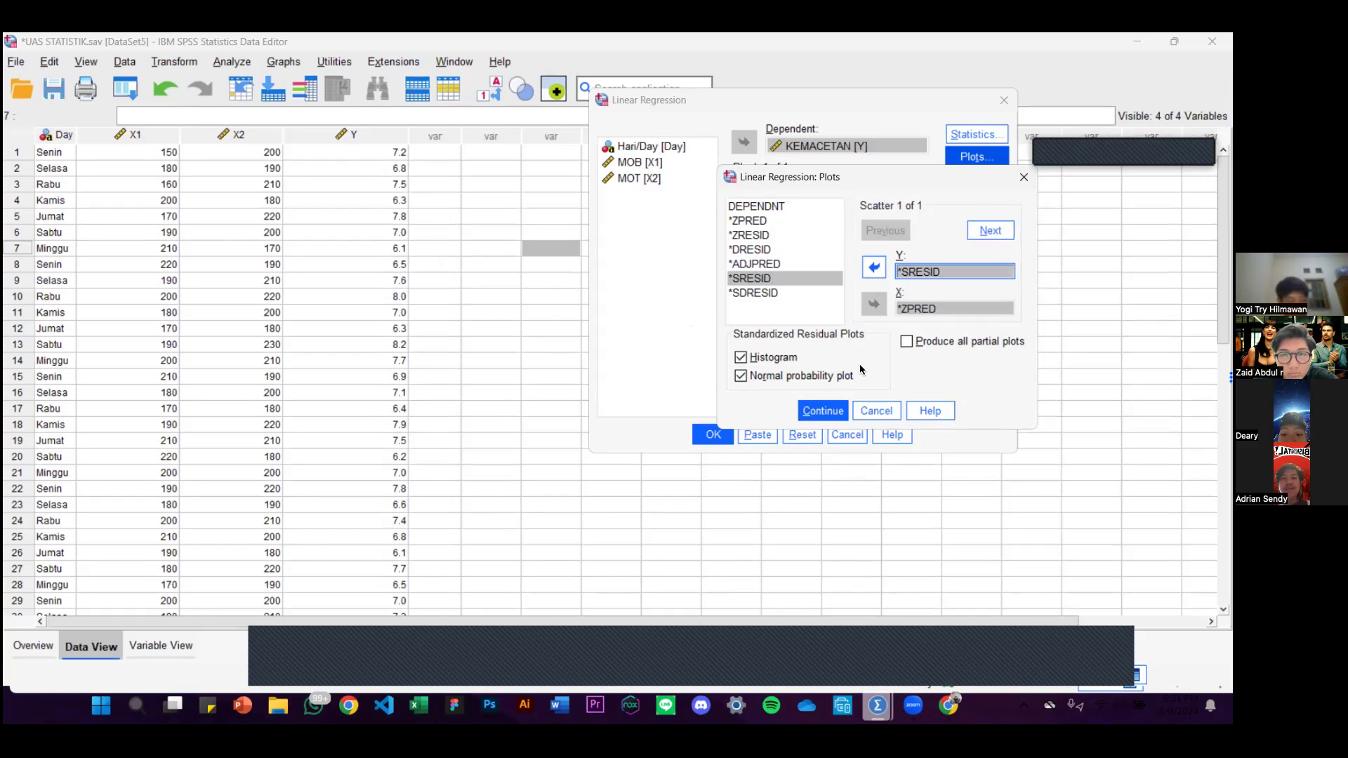
click(823, 412)
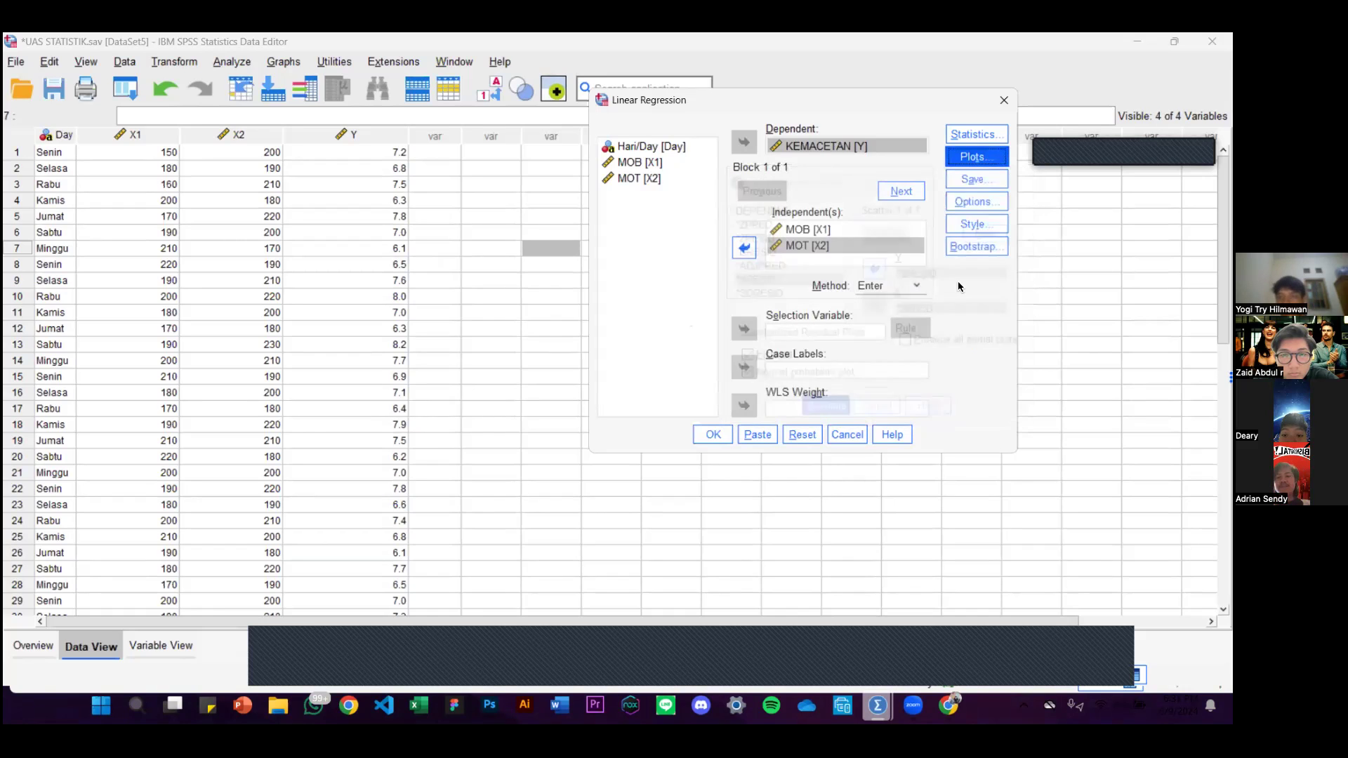
- Save the unstandardized residuals as a new variable and run the linear regression
click(991, 179)
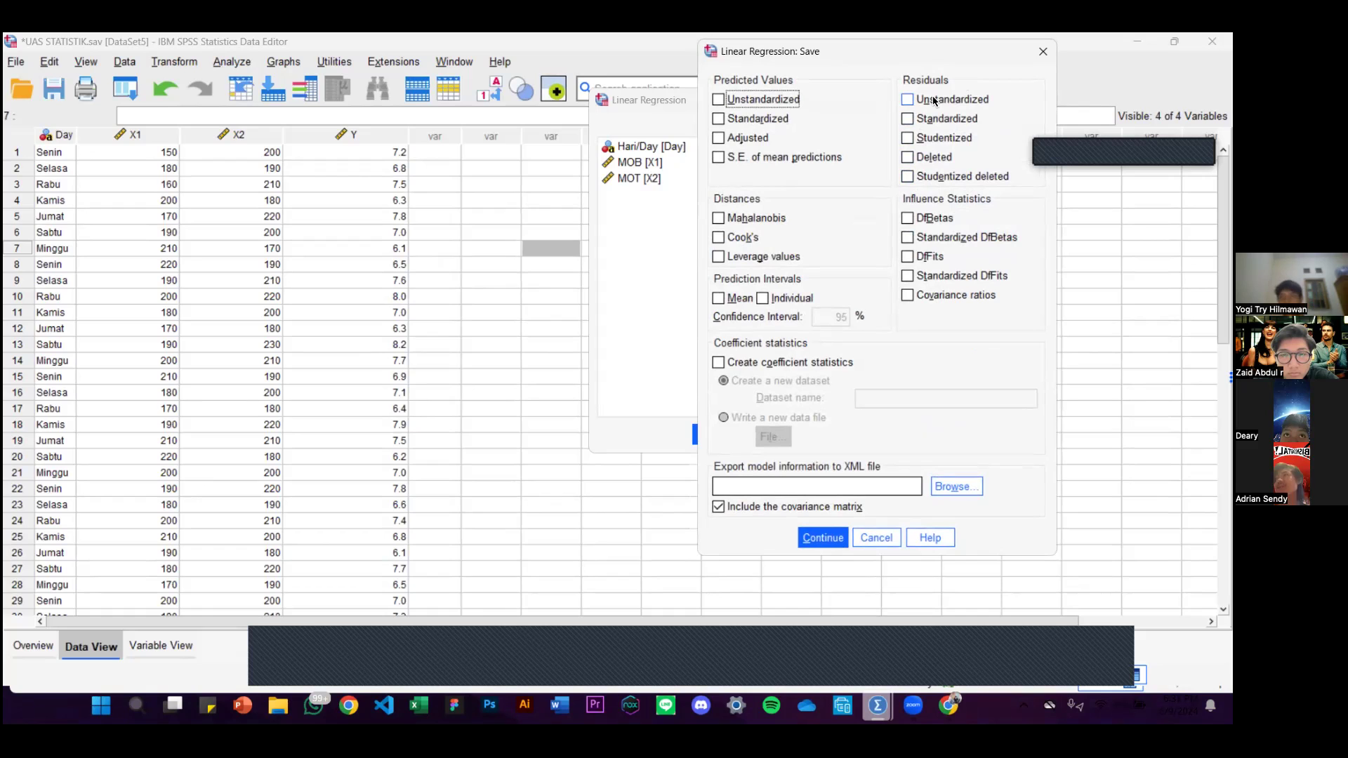
click(936, 101)
click(823, 534)
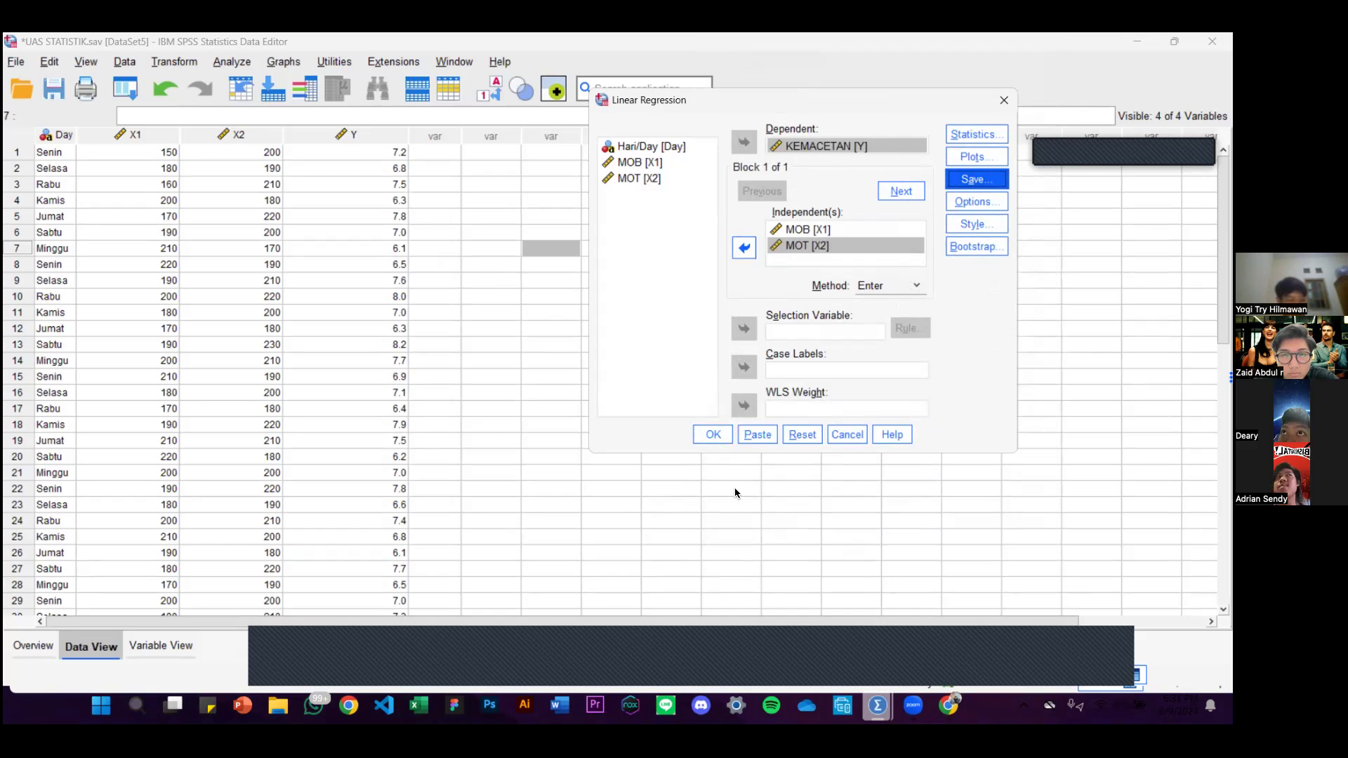
click(725, 438)
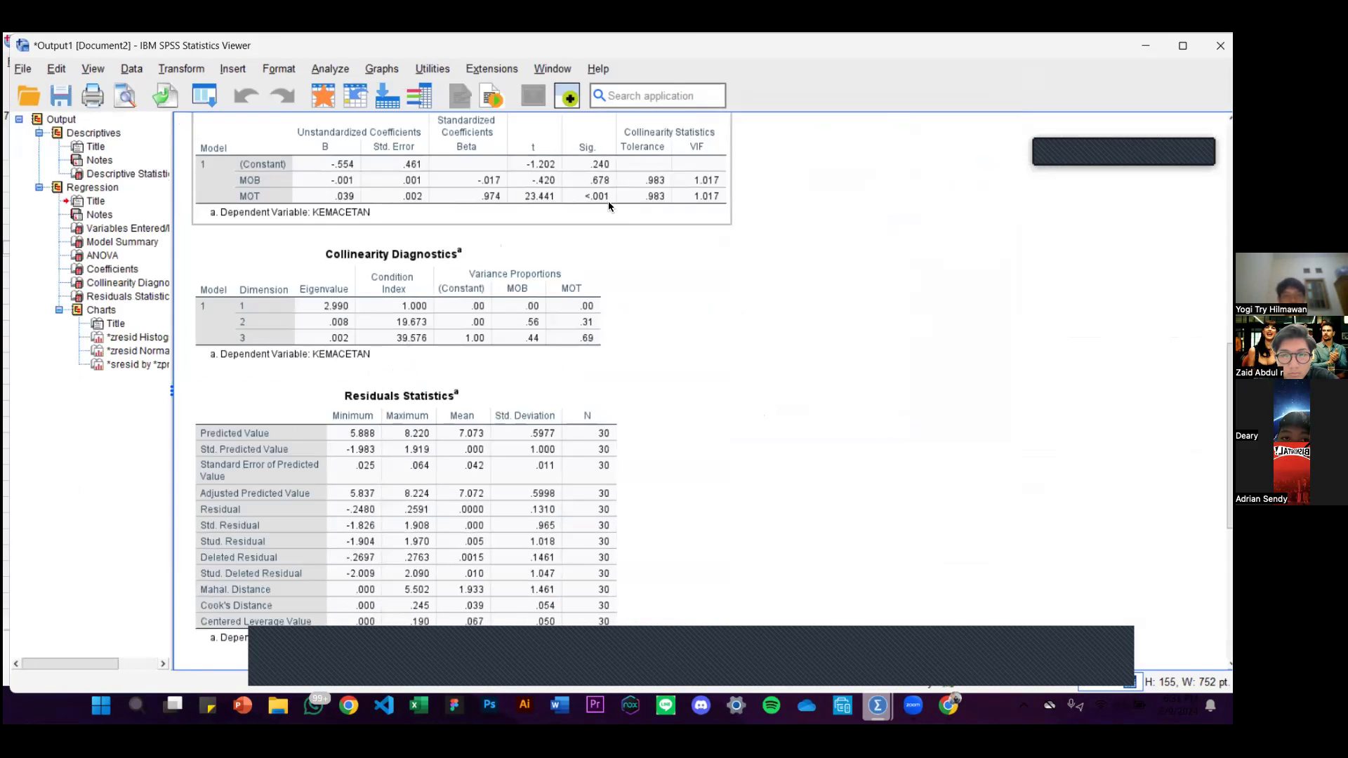
- Review the regression output and copy the residual histogram for the KEMACETAN dependent variable
scroll(609, 207, down, 8)
scroll(610, 427, up, 4)
scroll(630, 372, up, 15)
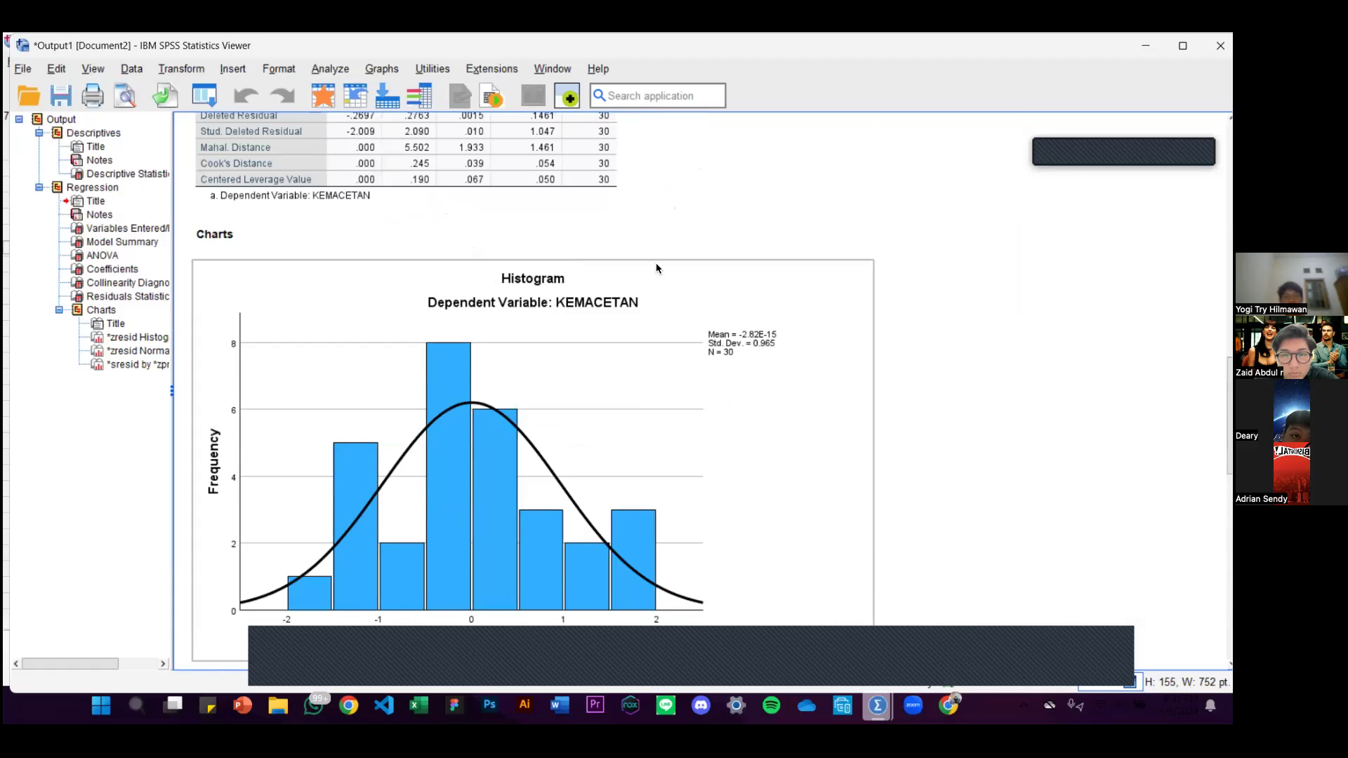
scroll(456, 252, up, 5)
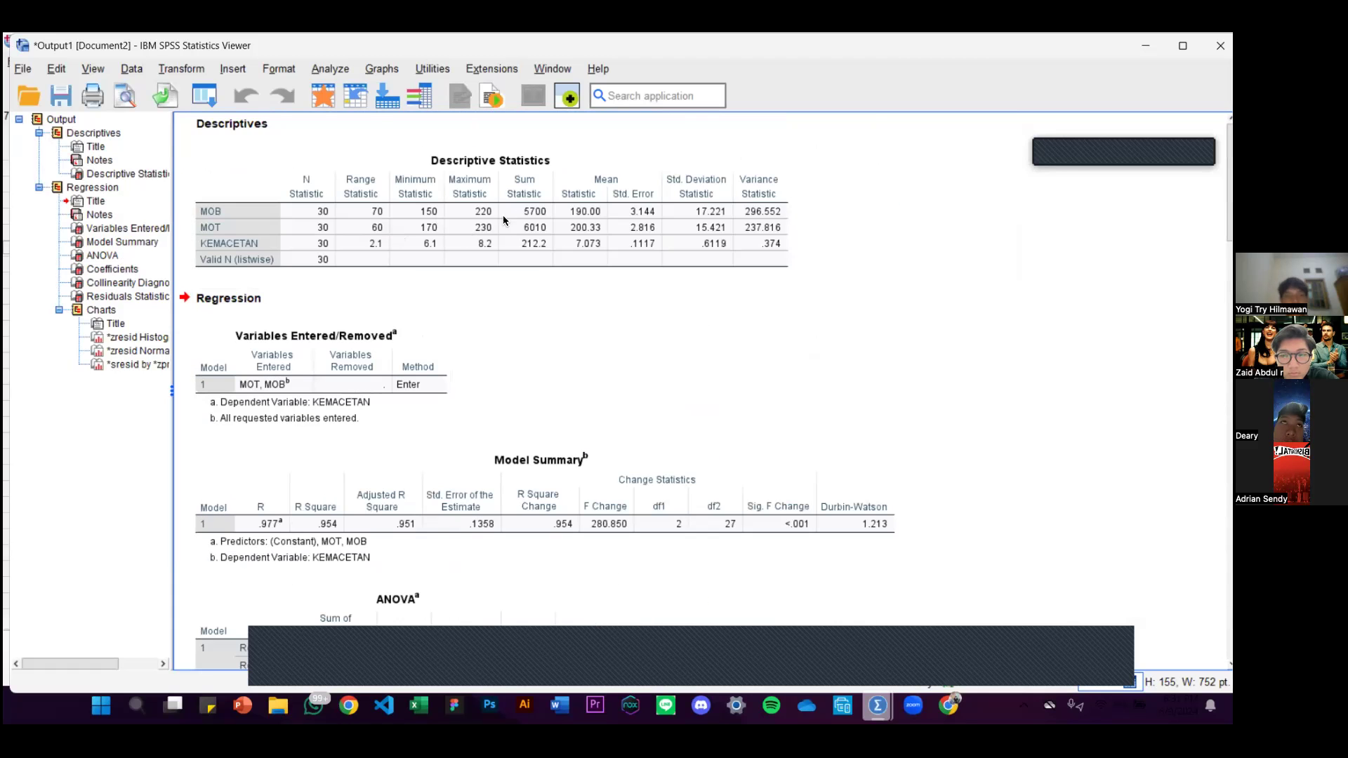
scroll(534, 232, down, 12)
scroll(524, 197, down, 8)
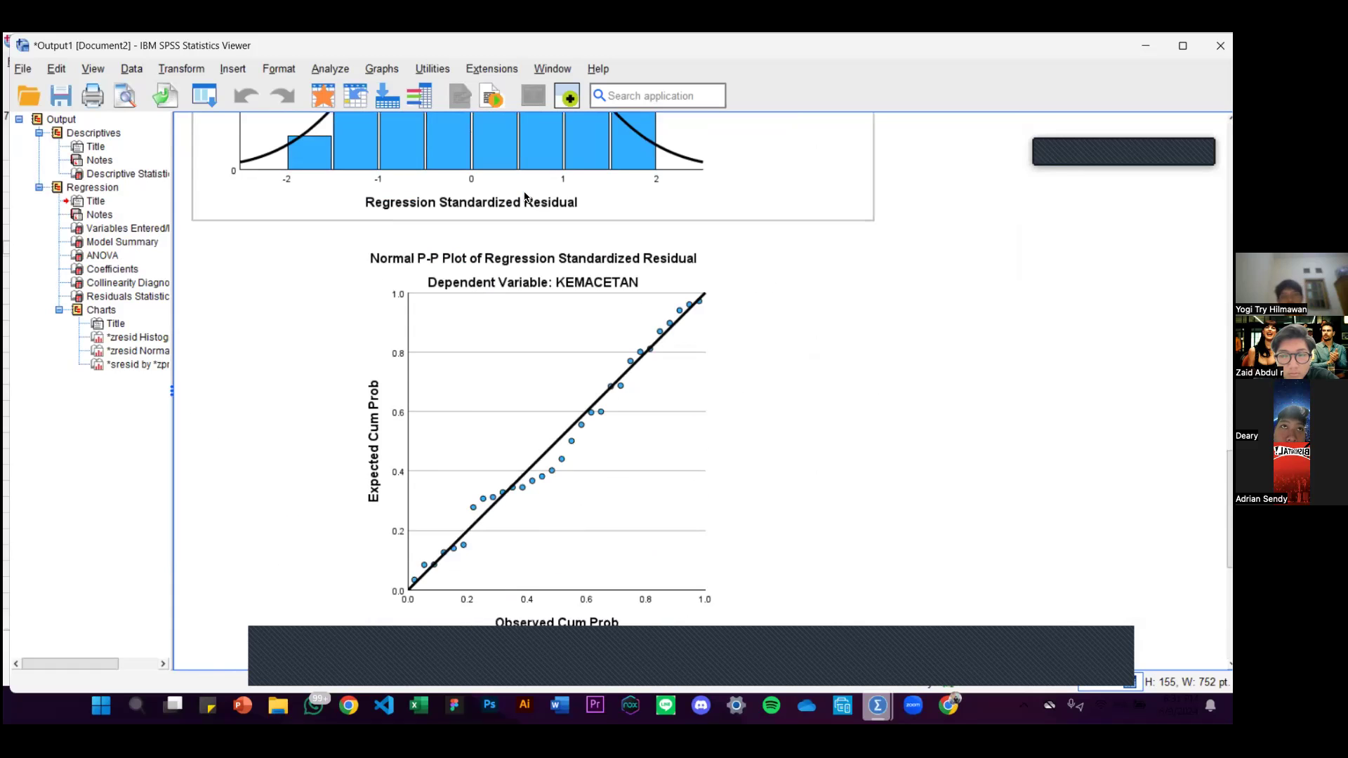
scroll(538, 245, up, 5)
click(538, 250)
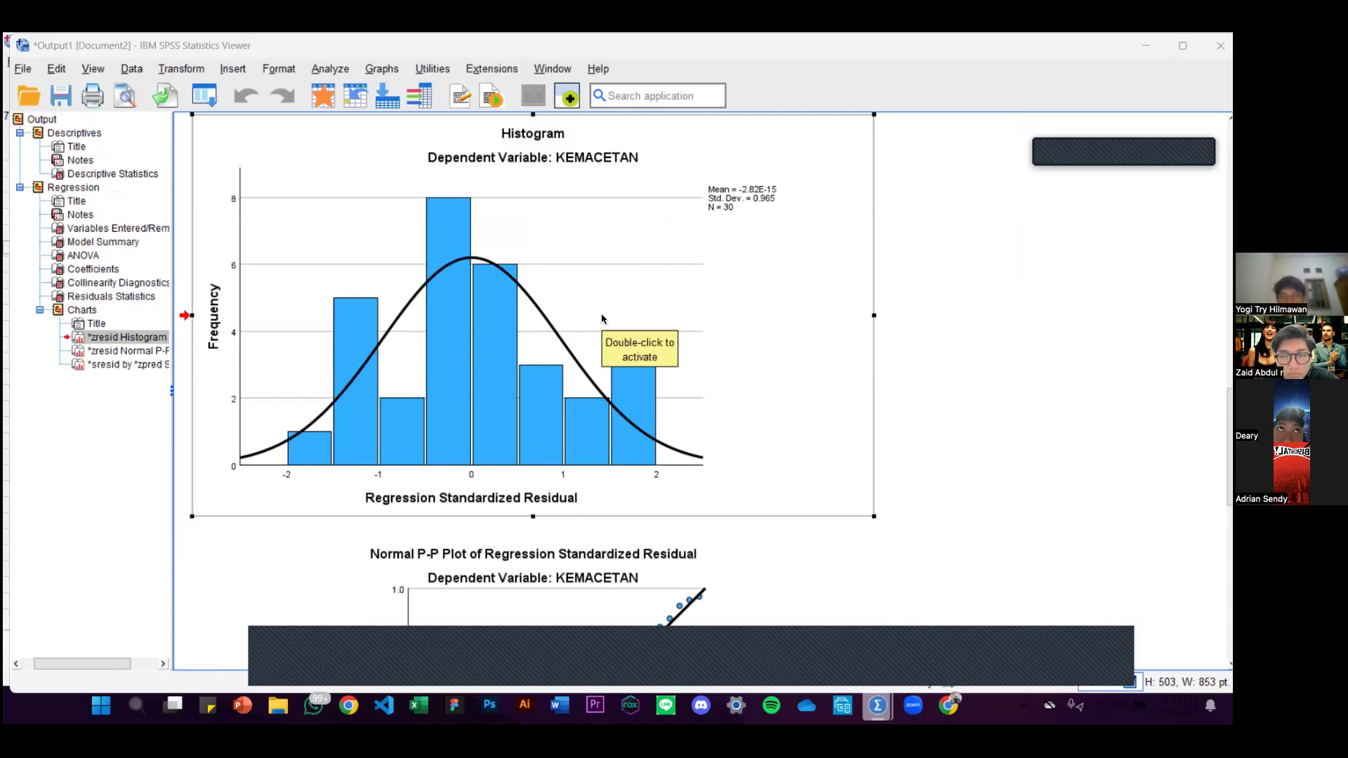
- Switch to the Canva e-book and place the copied histogram under the "1 . Histogram" heading, sized to fit above the SYARAT text
key(alt+Tab)
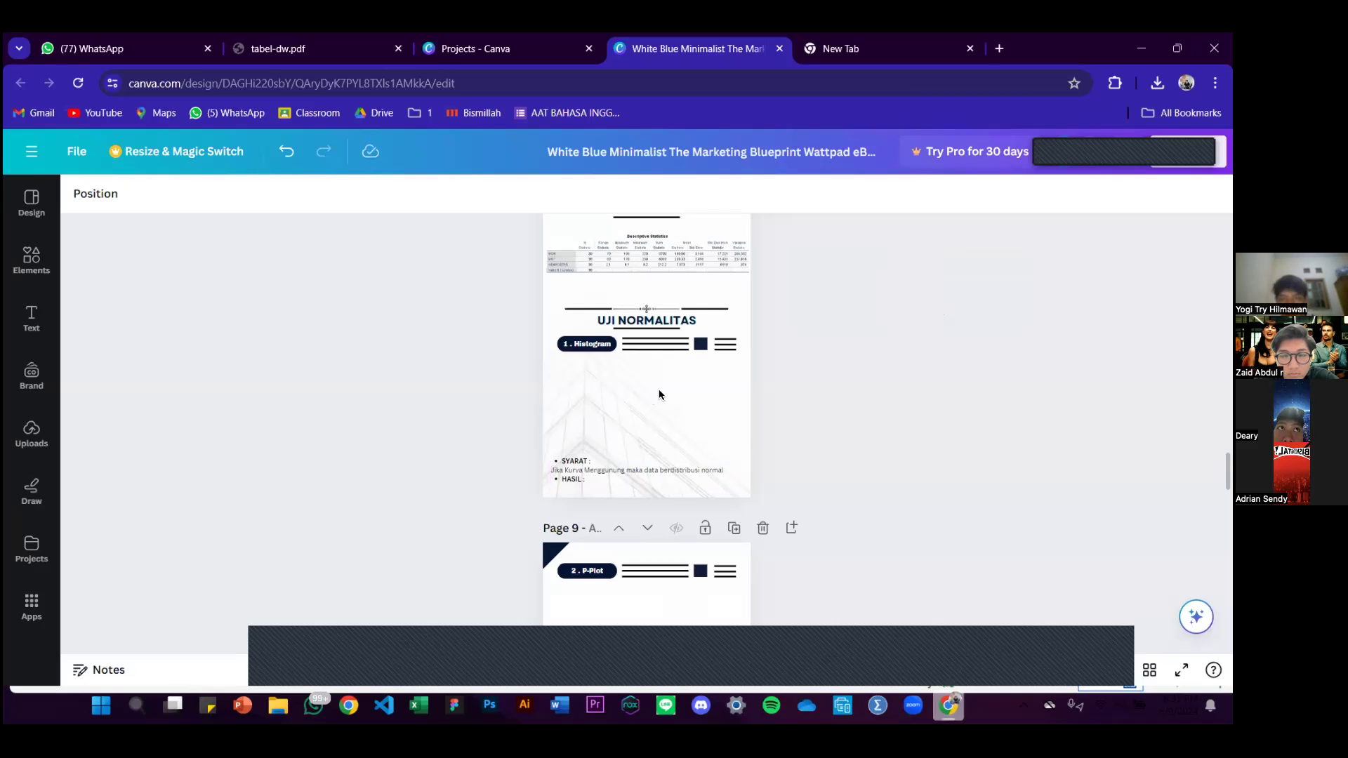
key(ctrl+v)
drag(654, 375, 713, 436)
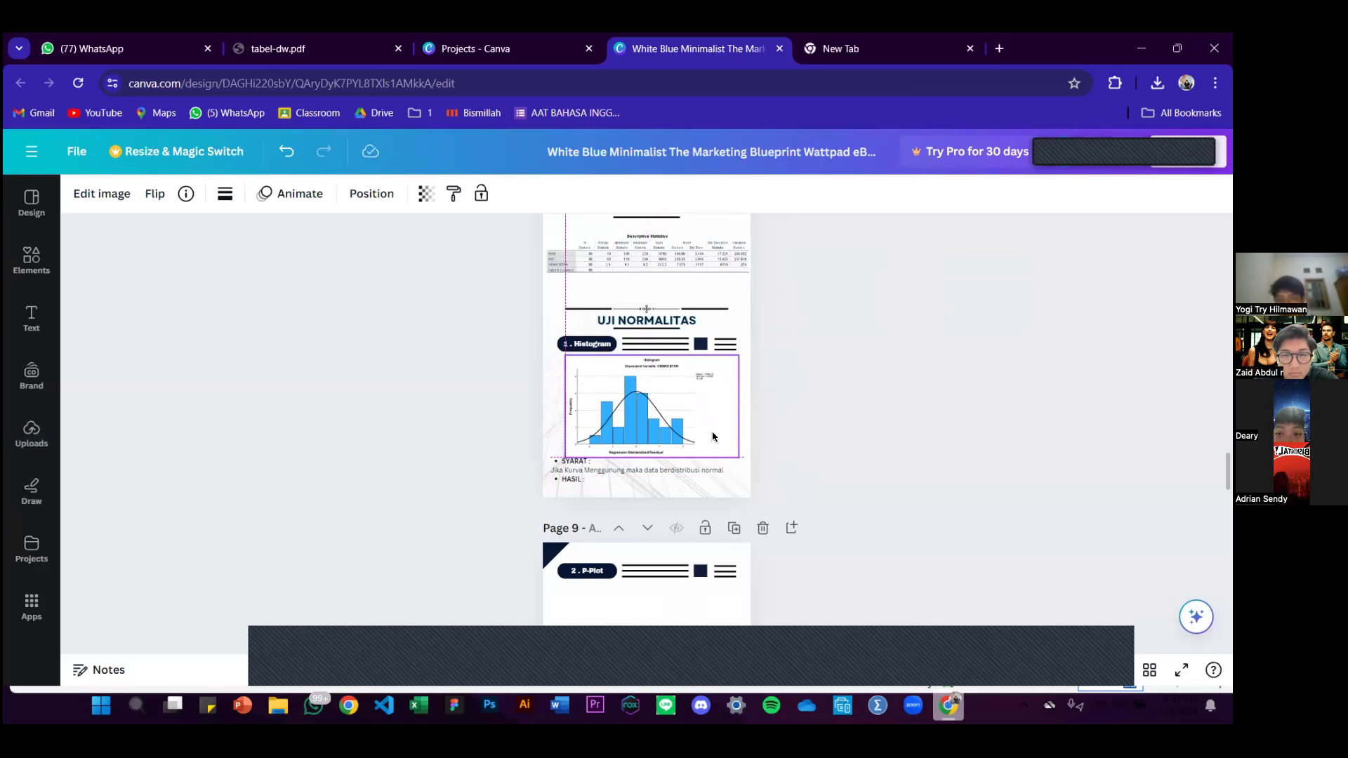
- Open the SYARAT and HASIL text below the histogram for editing
click(617, 480)
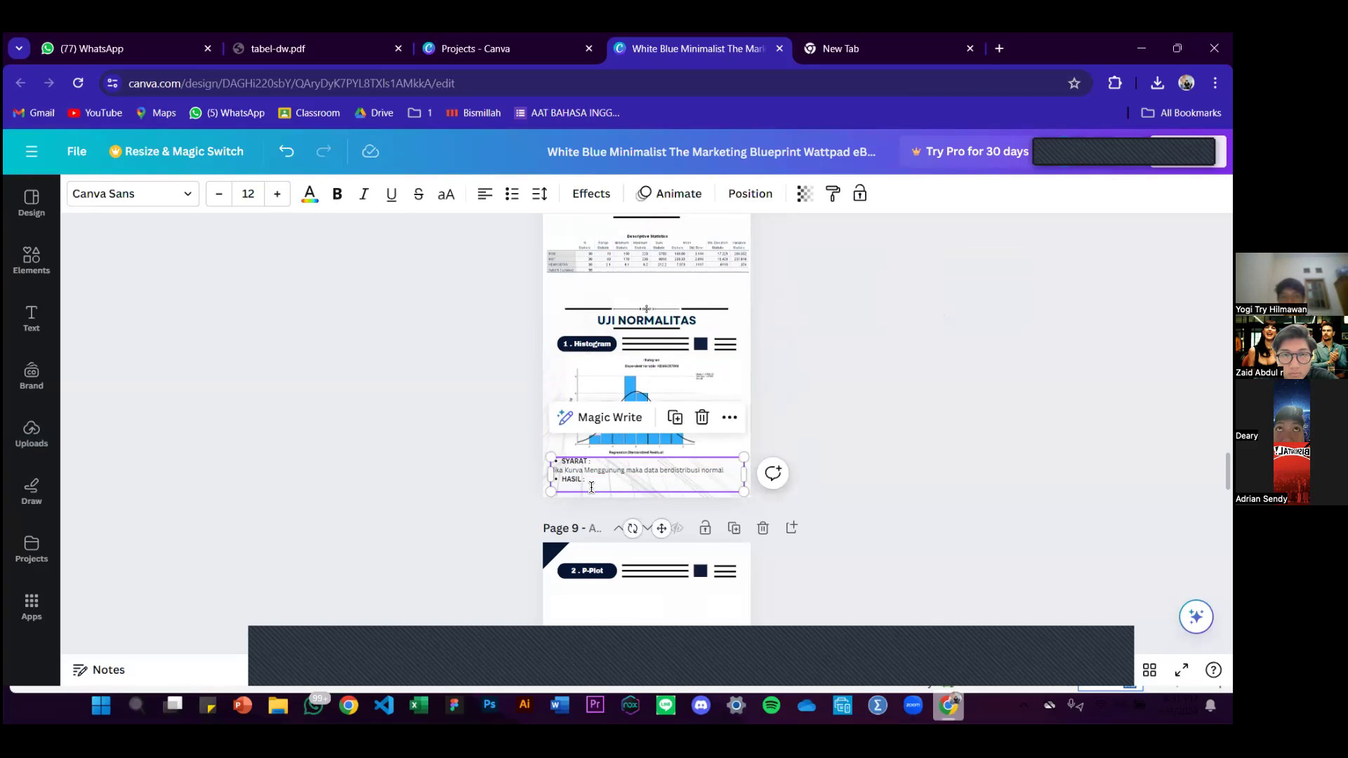
click(591, 487)
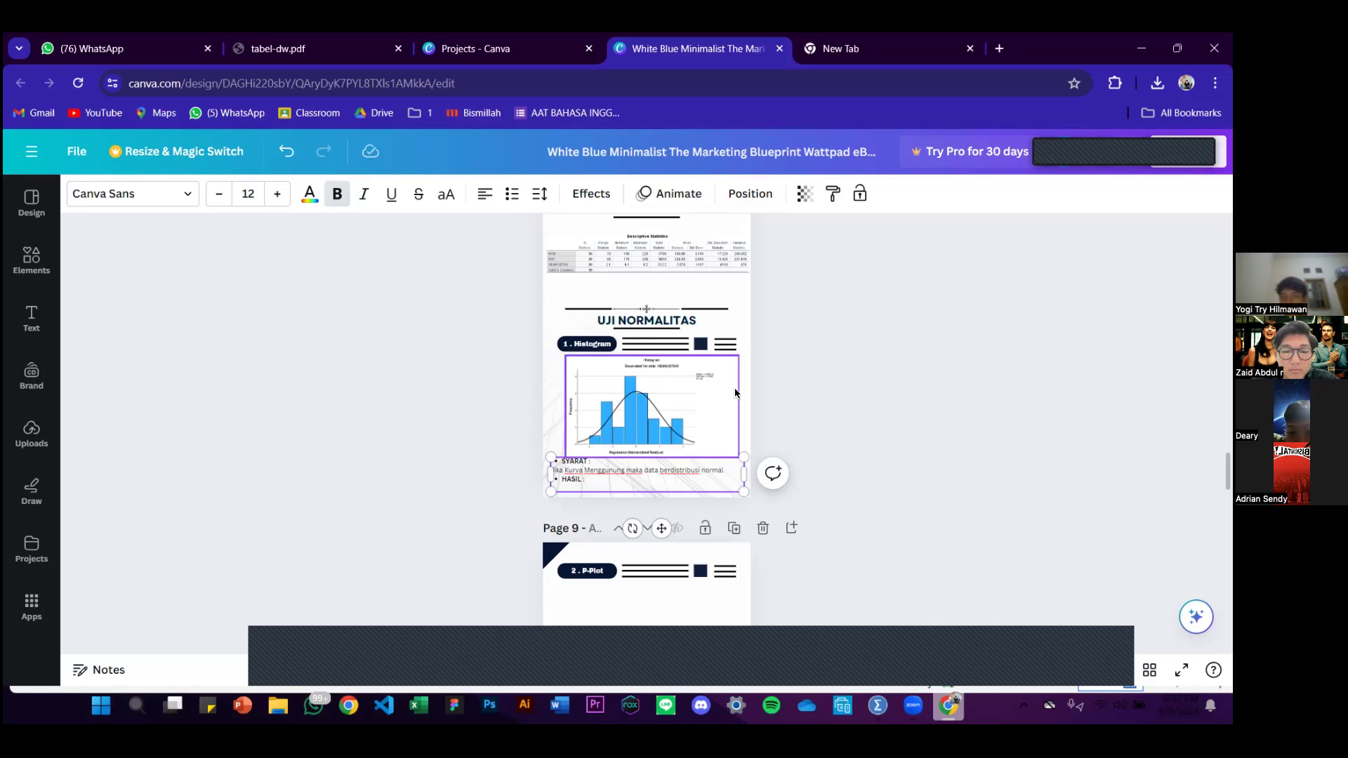
scroll(735, 400, down, 1)
scroll(735, 400, up, 3)
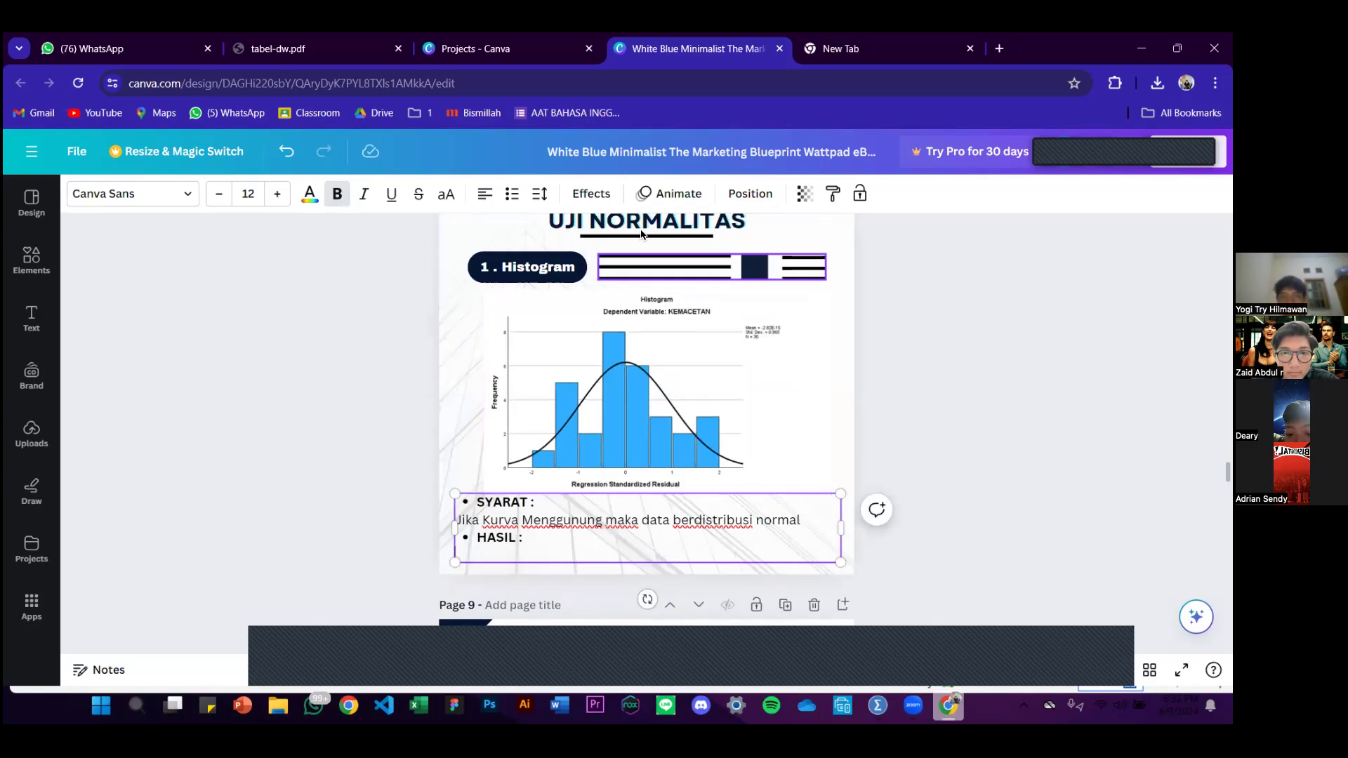
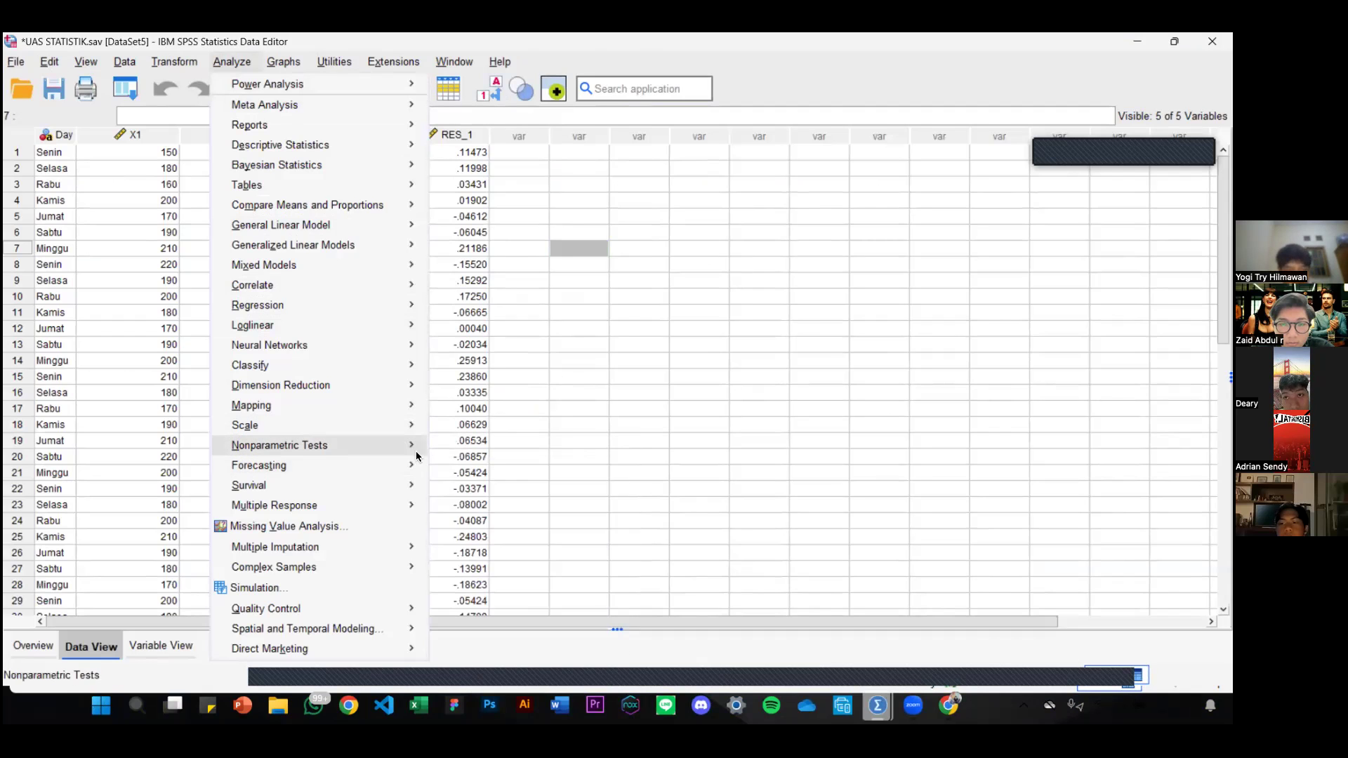
- Run a legacy 1-Sample K-S test on Unstandardized Residual [RES_1] against the Normal distribution using sample data
mouse_move(423, 461)
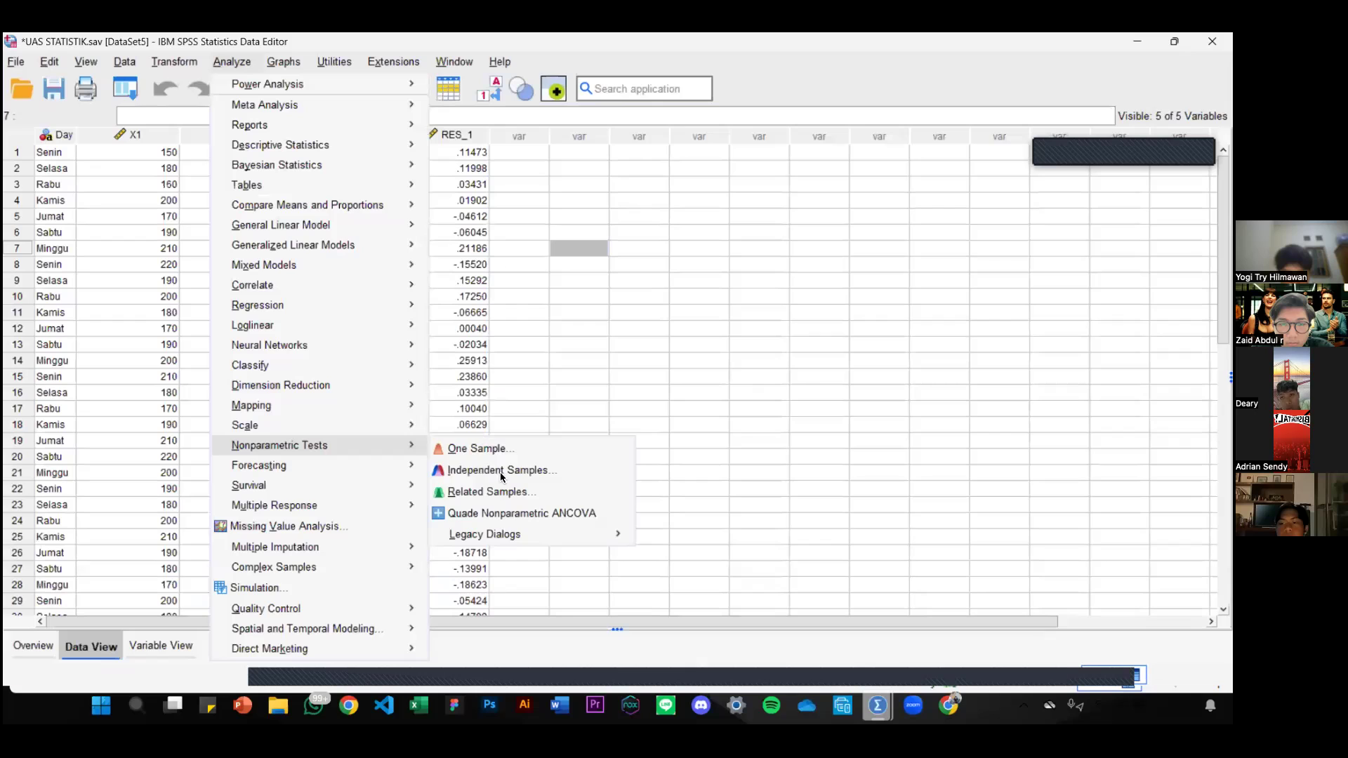
mouse_move(520, 535)
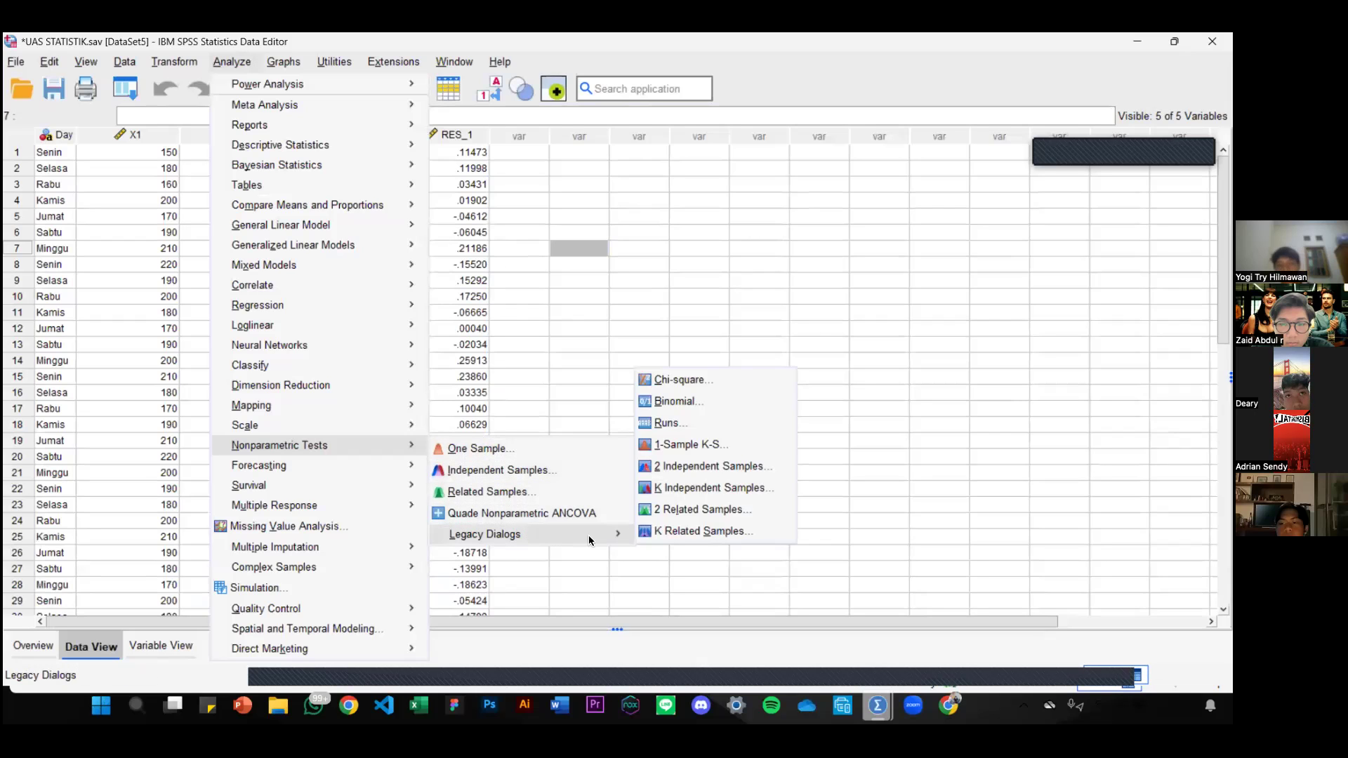
click(693, 447)
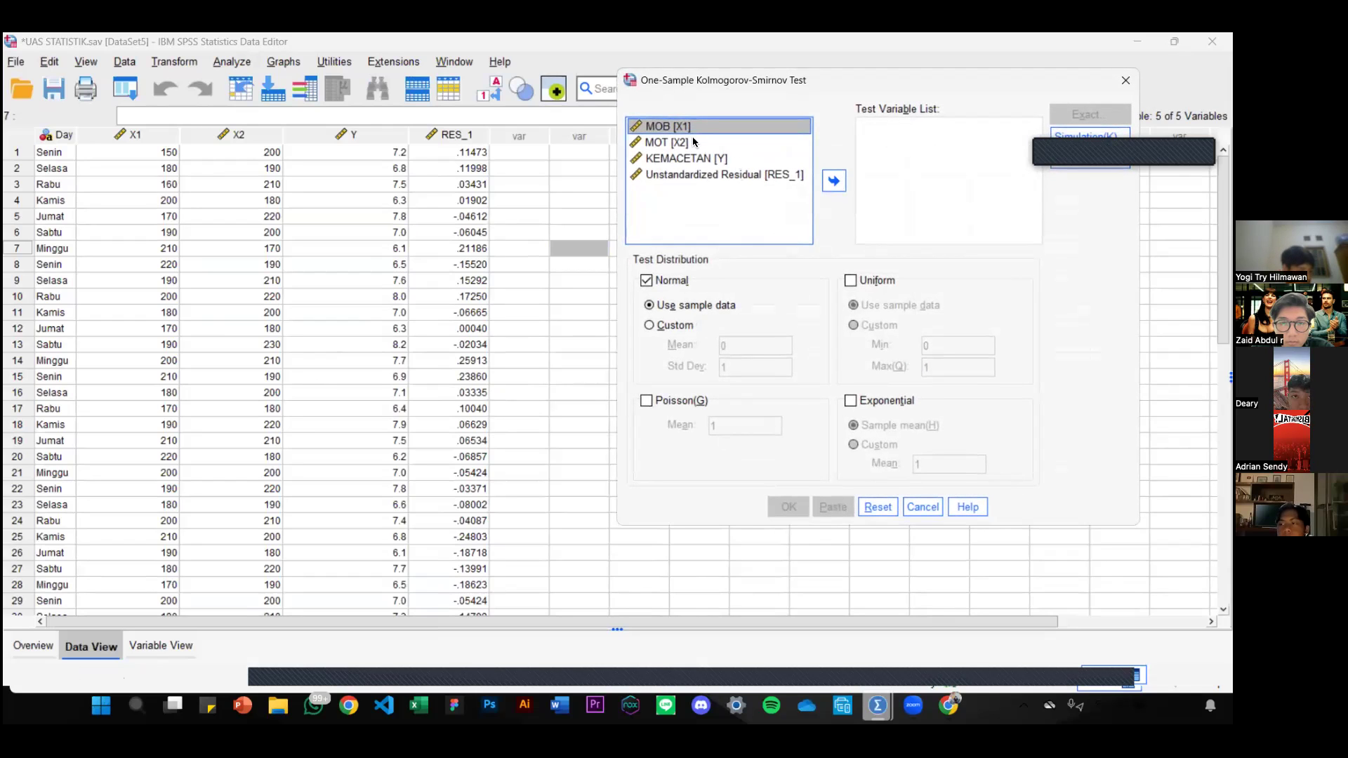
click(631, 176)
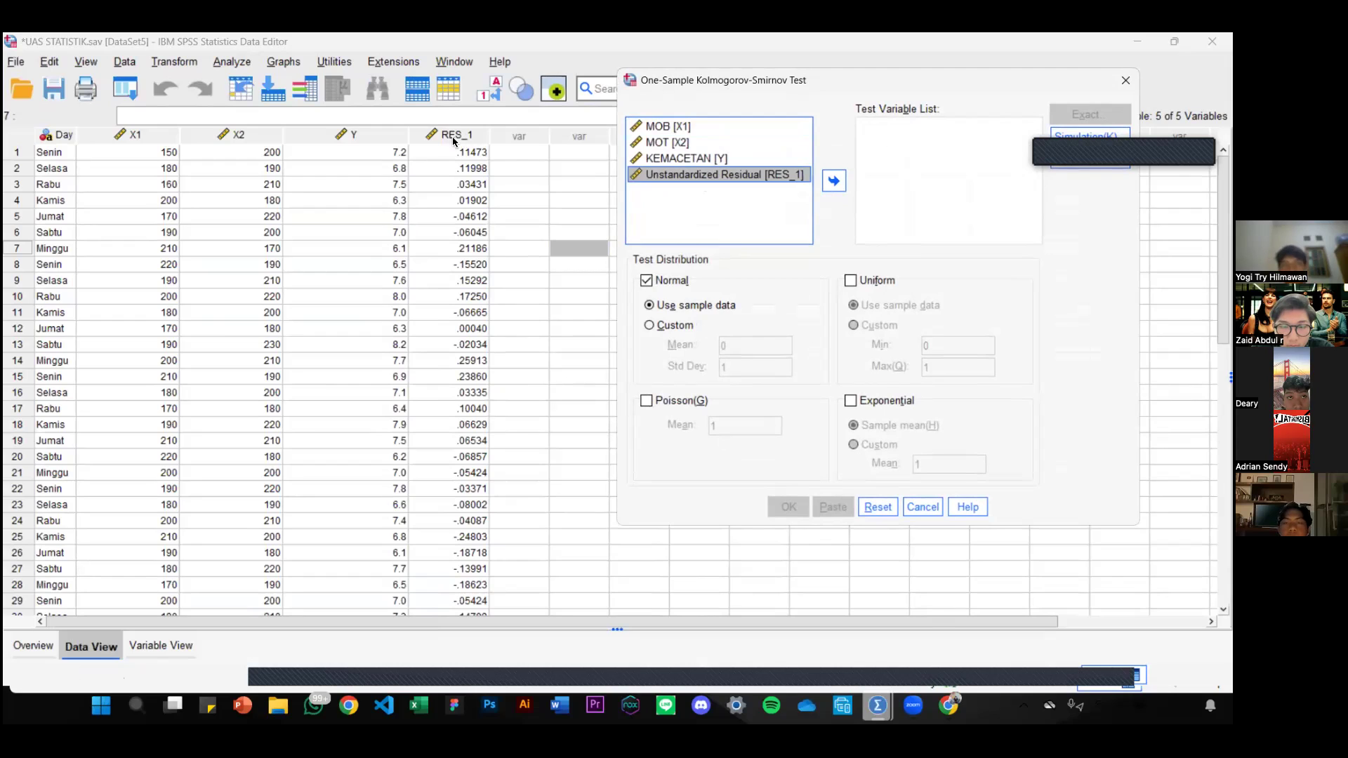
mouse_move(453, 139)
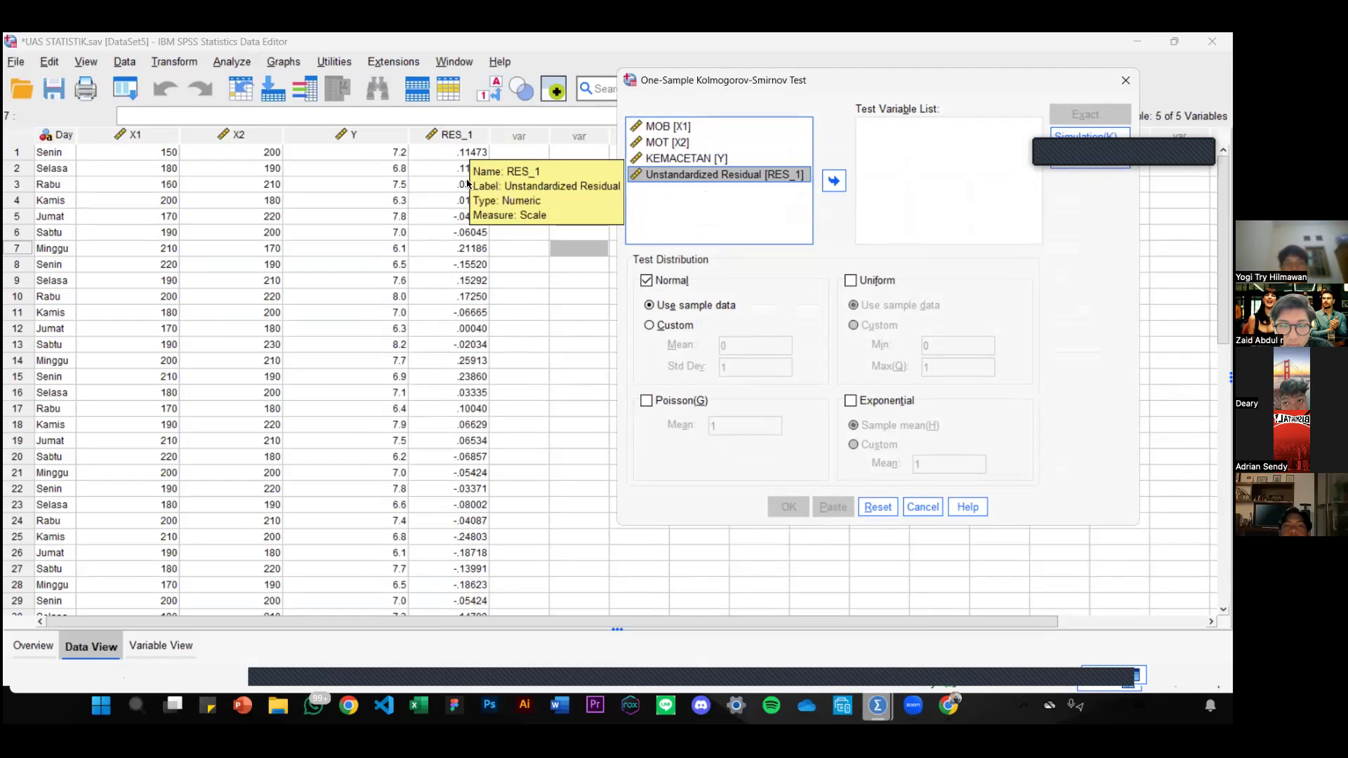
drag(751, 175, 879, 128)
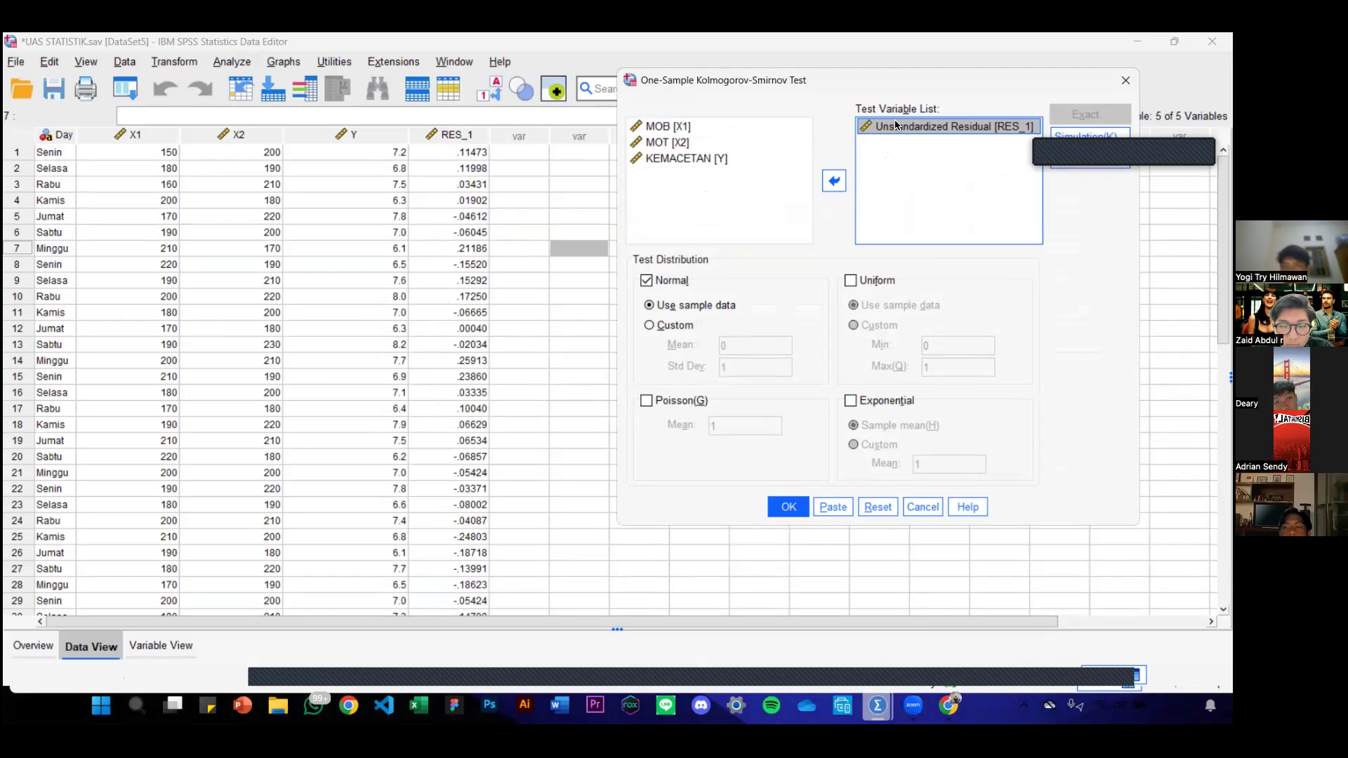
click(788, 506)
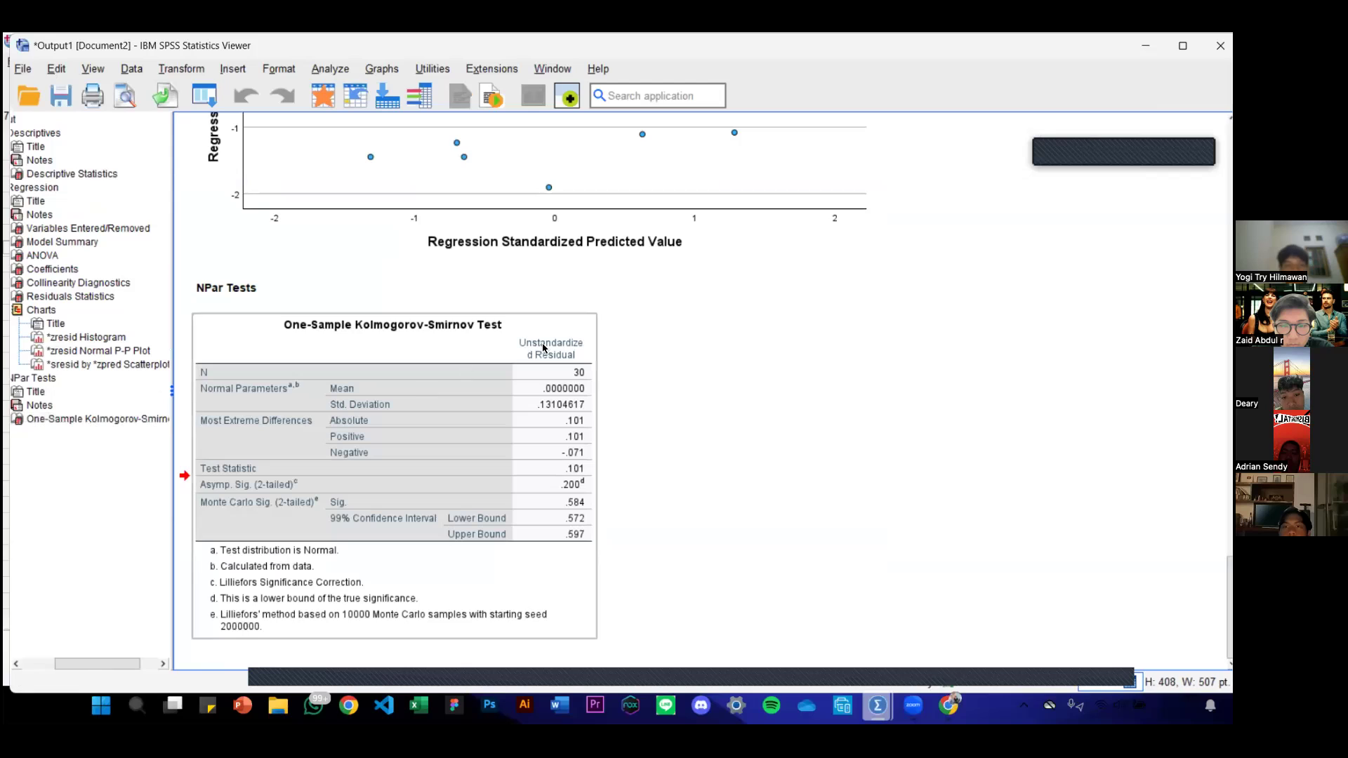
- Copy the One-Sample Kolmogorov-Smirnov Test table into the Canva e-book under the "3 . Kolgomorov Smirnov" heading and enlarge it slightly
click(543, 347)
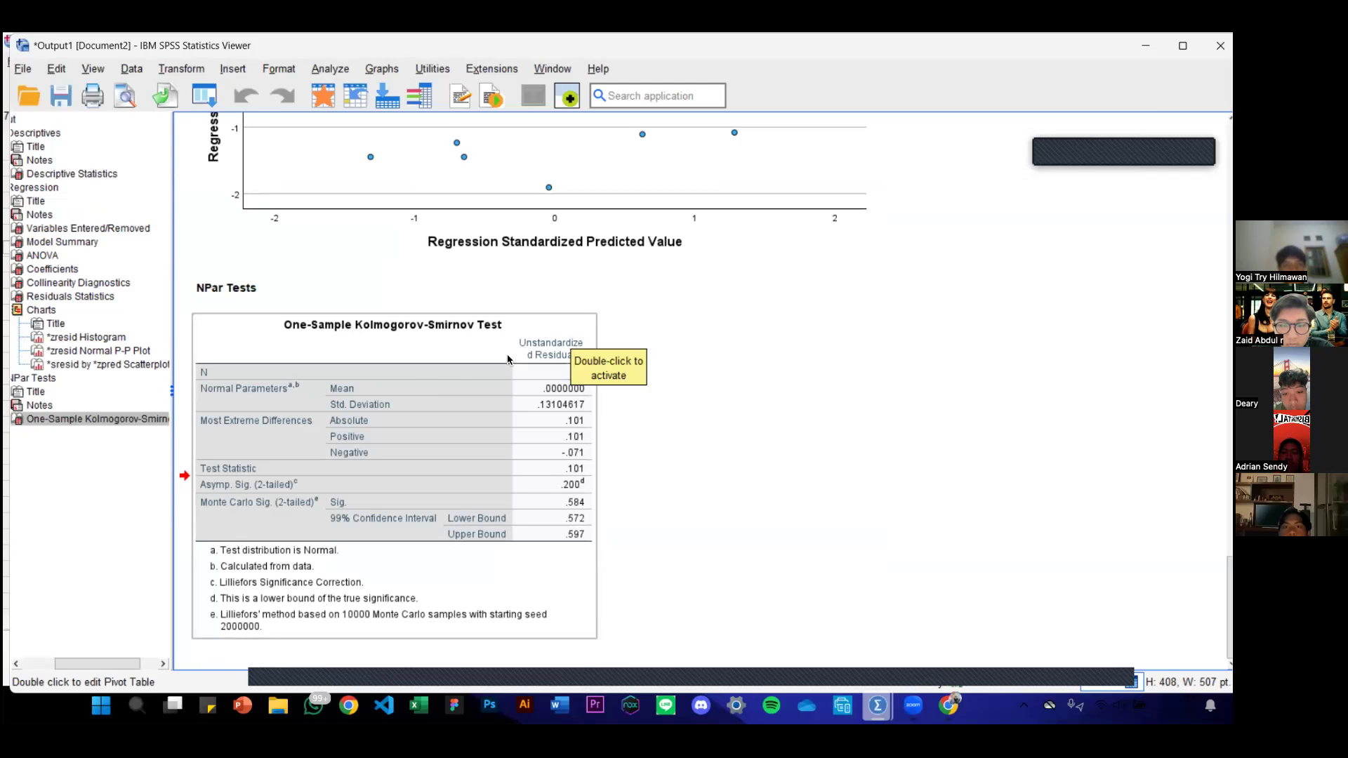
key(alt+Tab)
key(Tab)
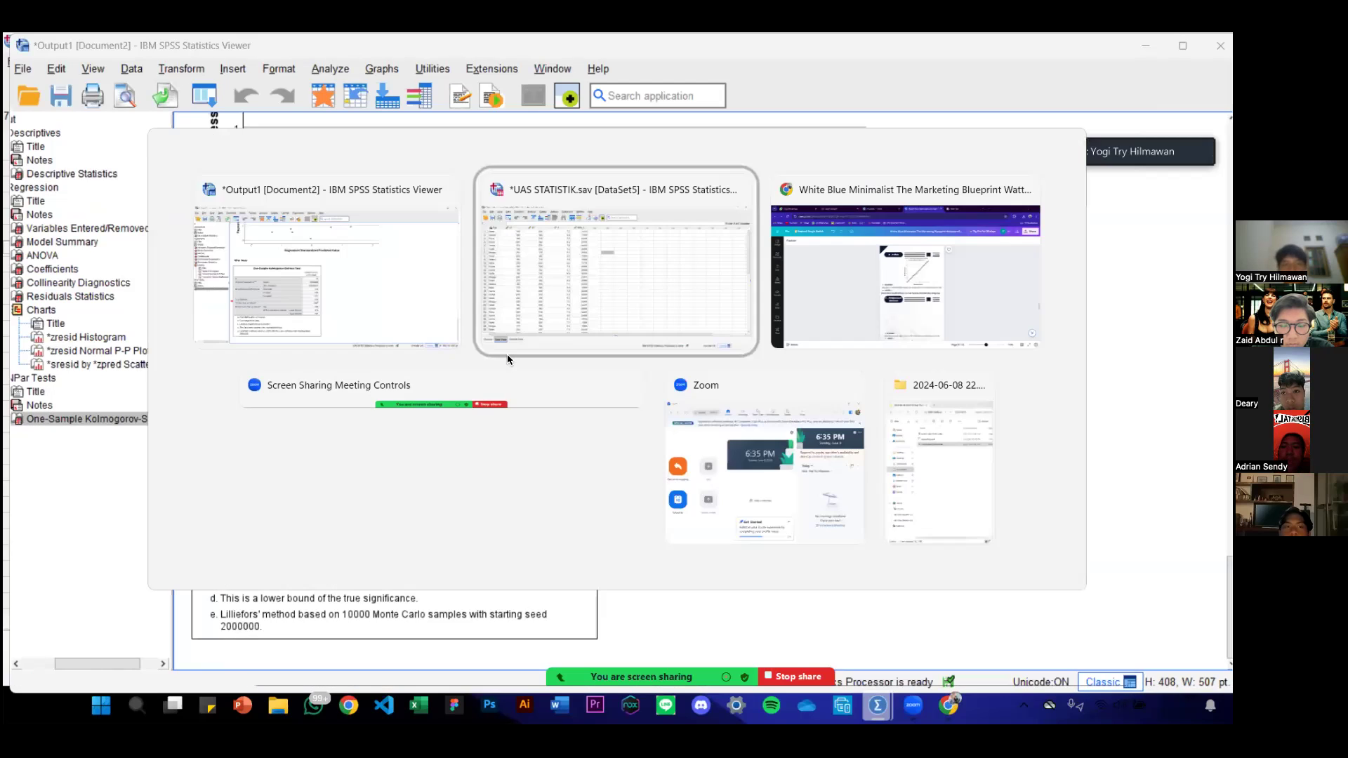
scroll(667, 435, down, 2)
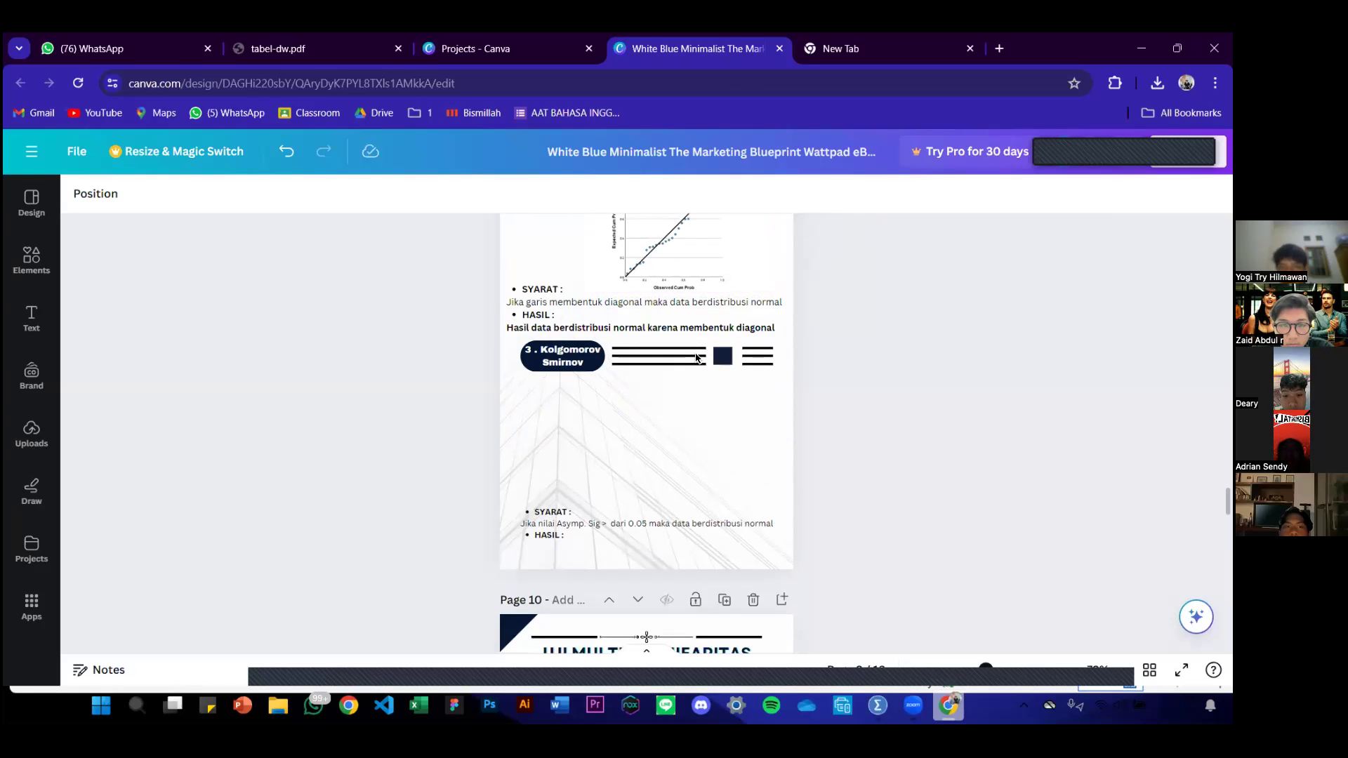
key(ctrl+v)
drag(632, 336, 652, 431)
mouse_move(750, 503)
mouse_down()
mouse_move(776, 520)
mouse_move(765, 516)
mouse_up()
- Move the SYARAT and HASIL text block down to clear the Kolmogorov-Smirnov table
click(651, 531)
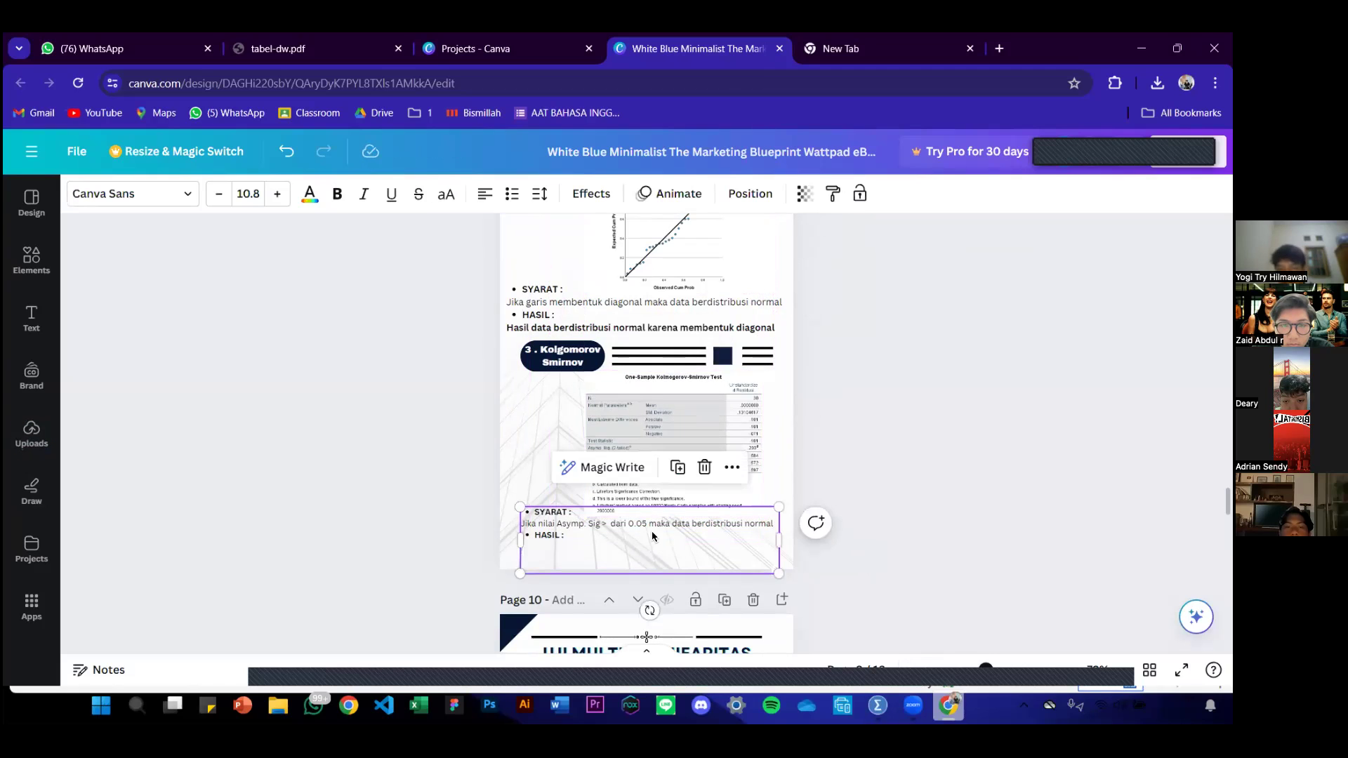
key(Down)
key(Down)
key(Down)
key(Down)
key(Down)
key(Down)
key(Down)
key(Down)
key(Down)
key(Down)
key(Down)
key(Down)
key(Down)
key(Down)
key(Down)
key(Down)
key(Down)
key(Down)
key(Down)
key(Down)
key(Down)
key(Down)
key(Down)
key(Down)
- Enlarge the Kolmogorov-Smirnov table image to fill the gap above the SYARAT text
click(672, 482)
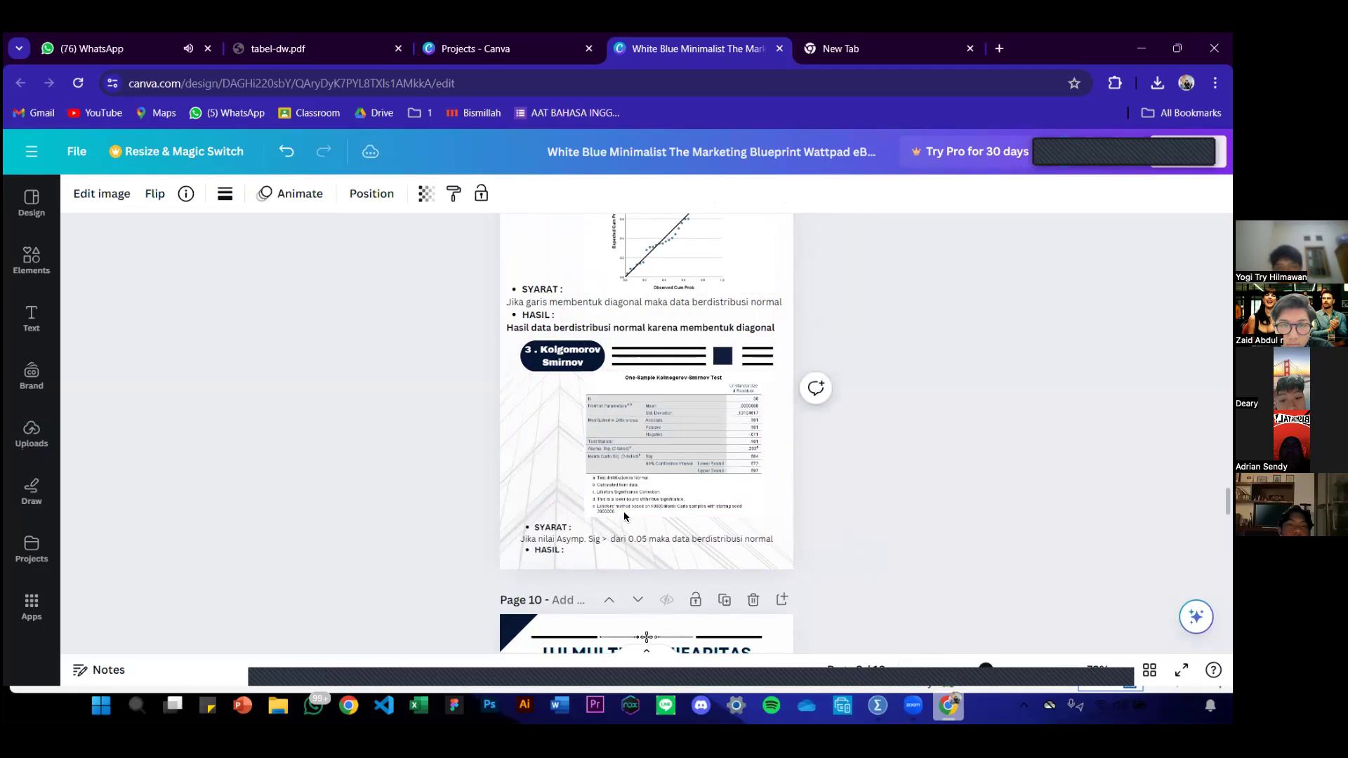
drag(764, 517, 773, 524)
click(800, 502)
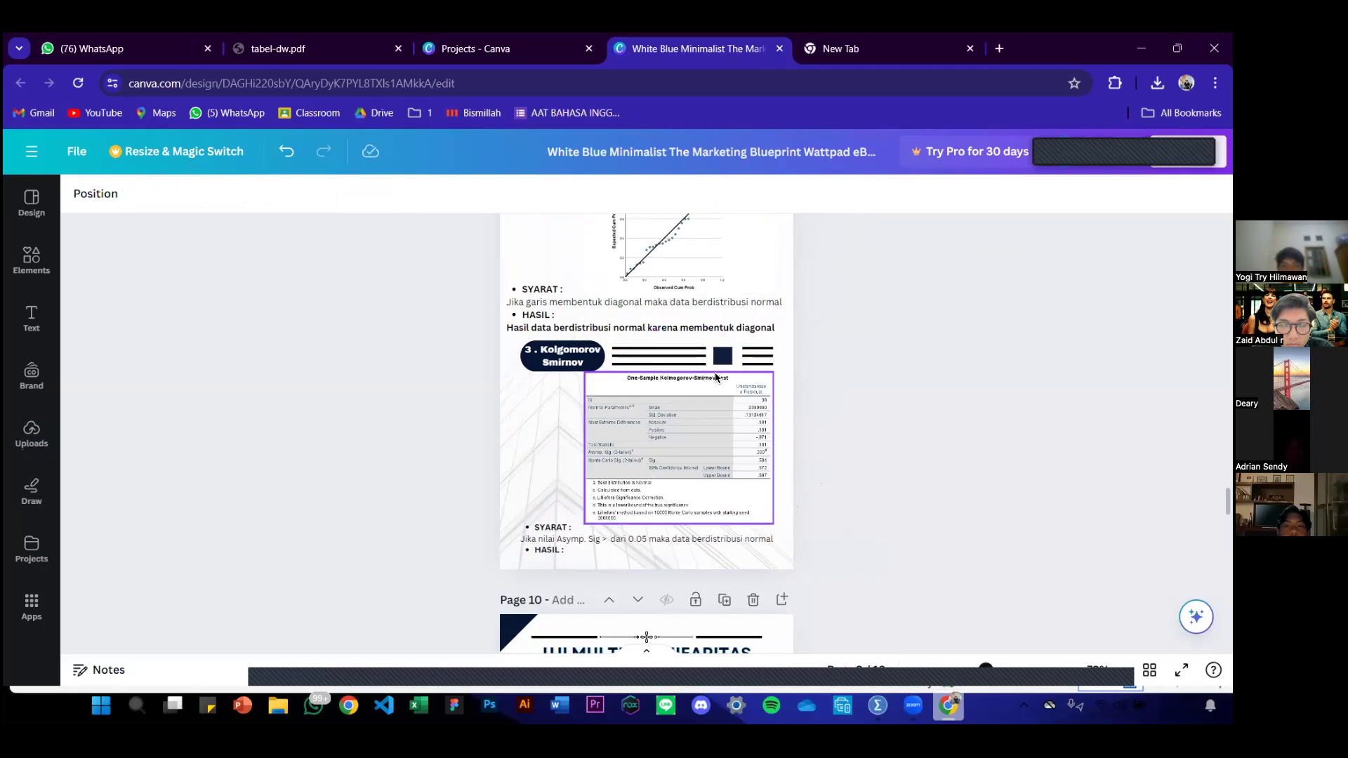
- Add a rectangle over the Monte Carlo Sig. row of the Kolmogorov-Smirnov table, covering its Sig. label and value
scroll(716, 374, up, 3)
scroll(580, 517, down, 3)
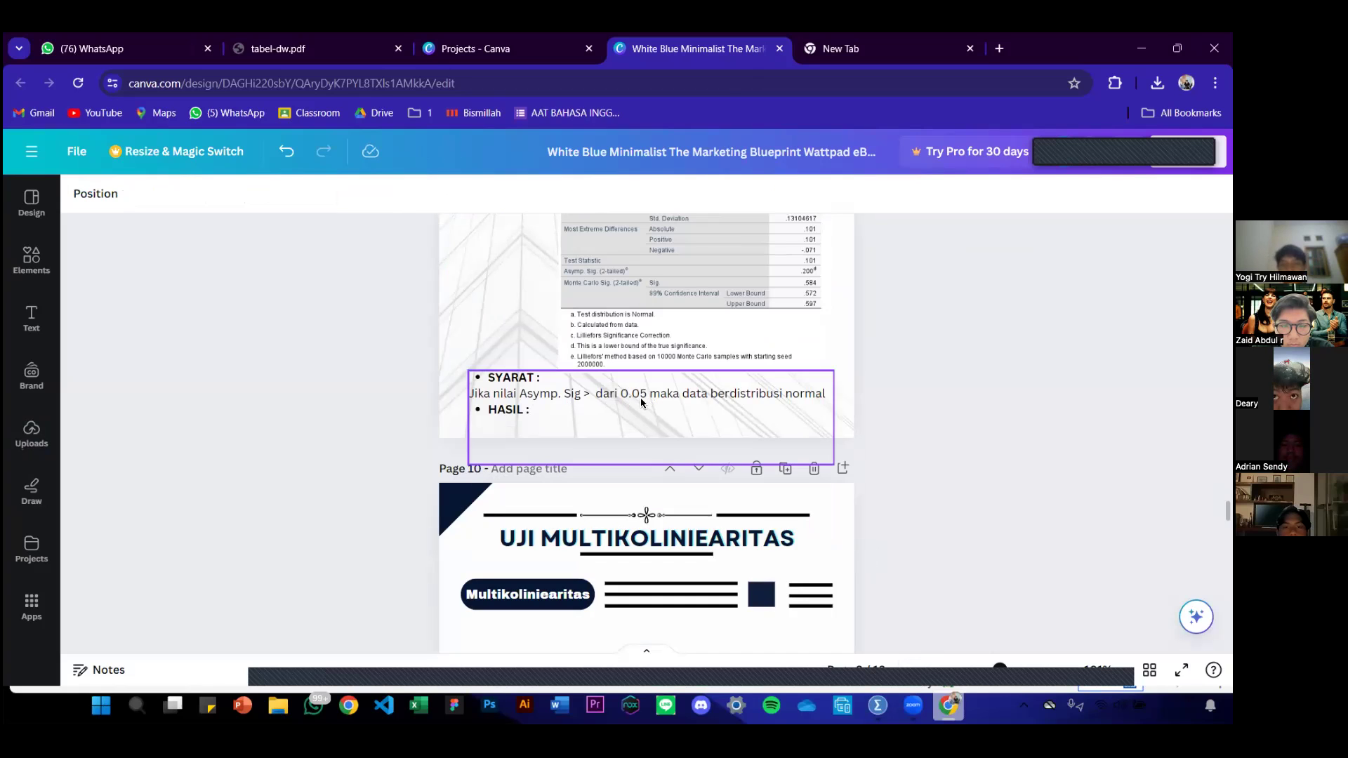
click(567, 426)
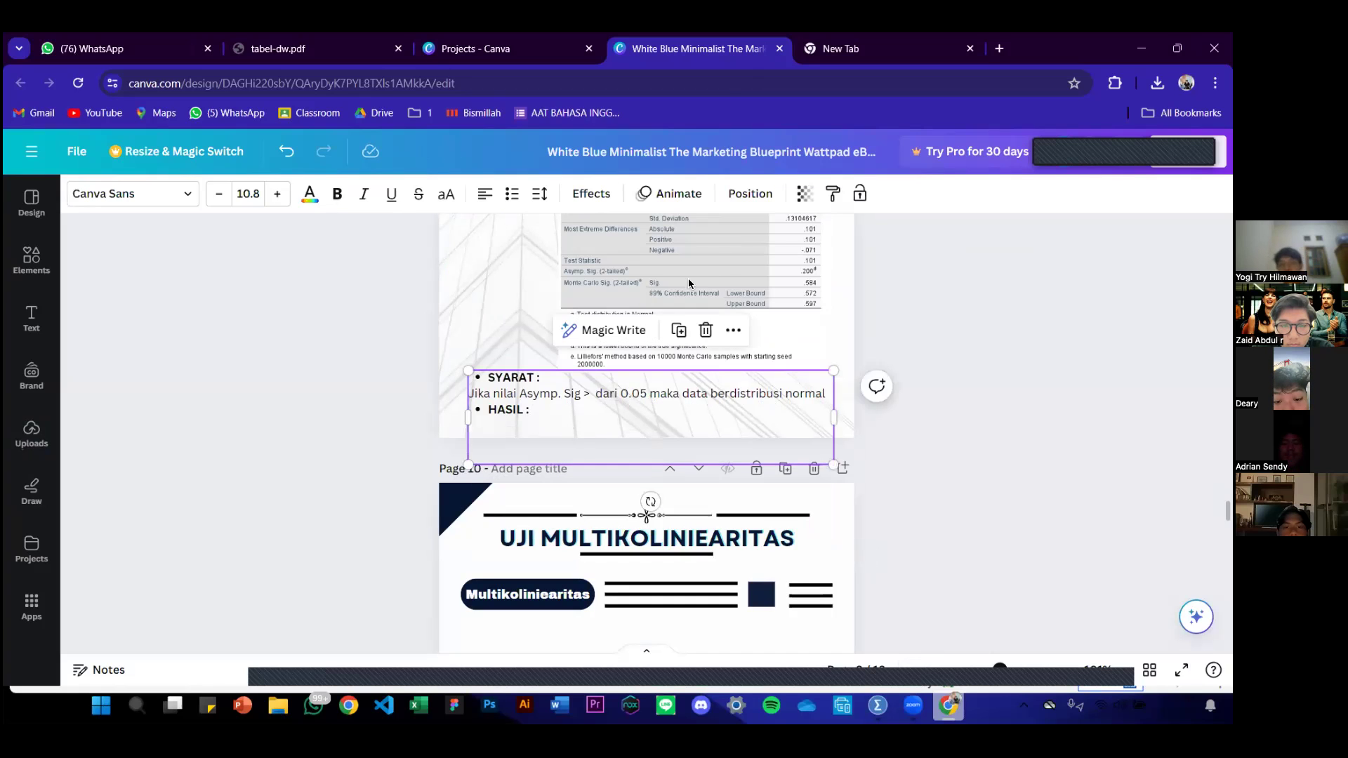
scroll(525, 525, up, 3)
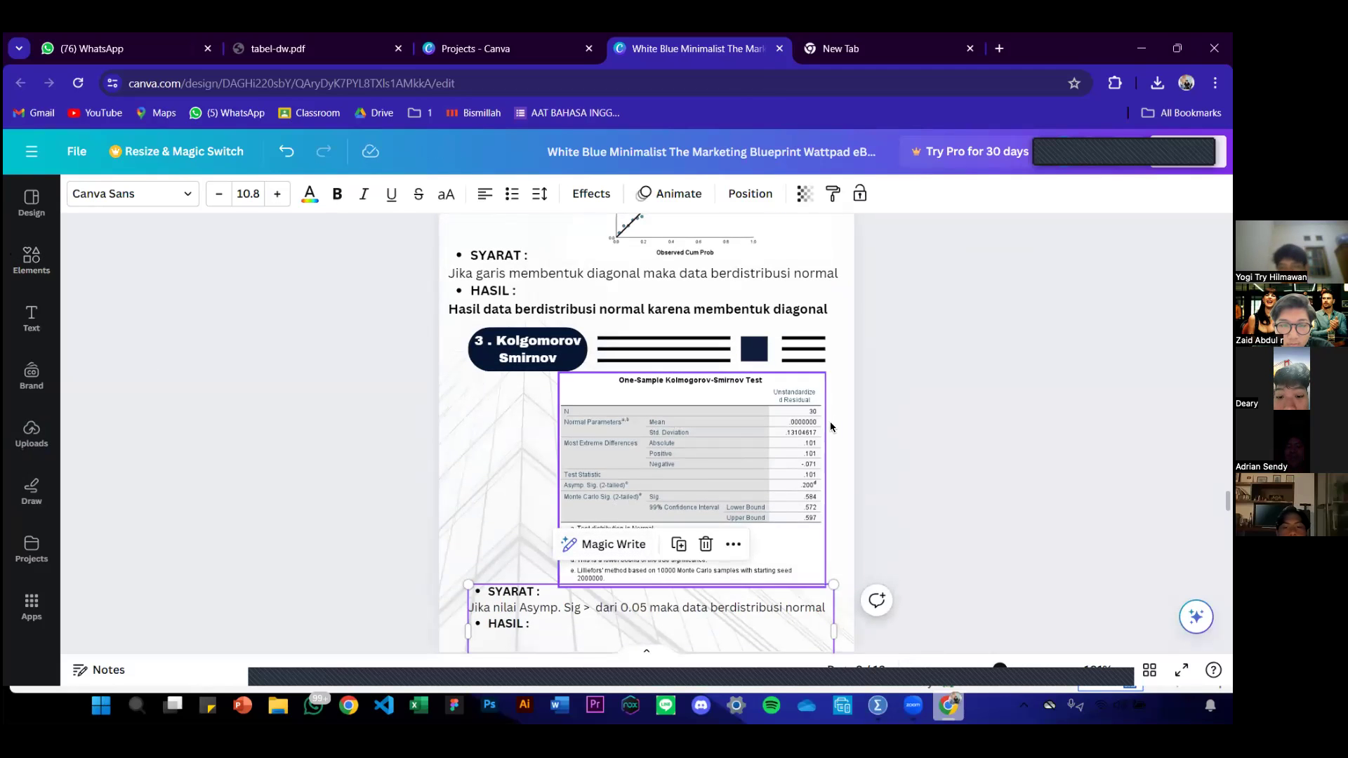
scroll(837, 501, up, 3)
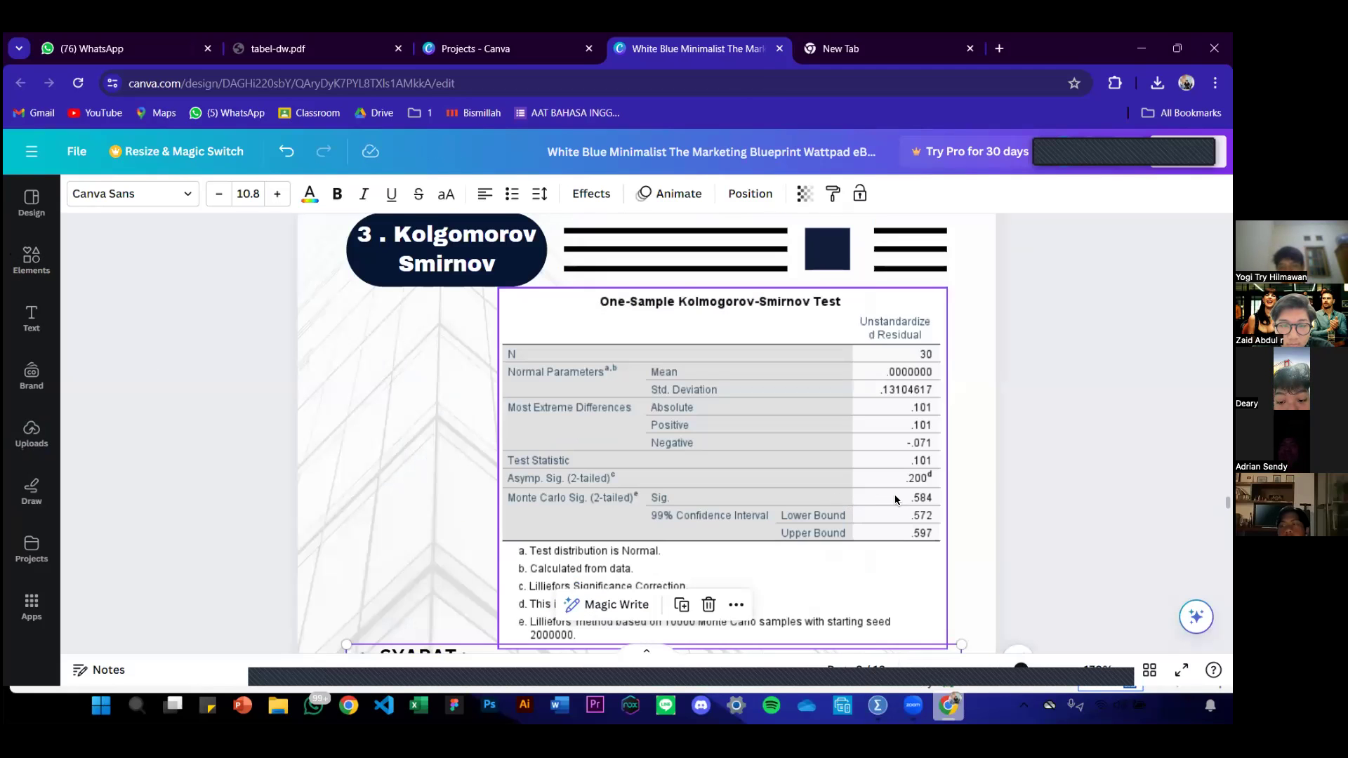
scroll(916, 302, down, 3)
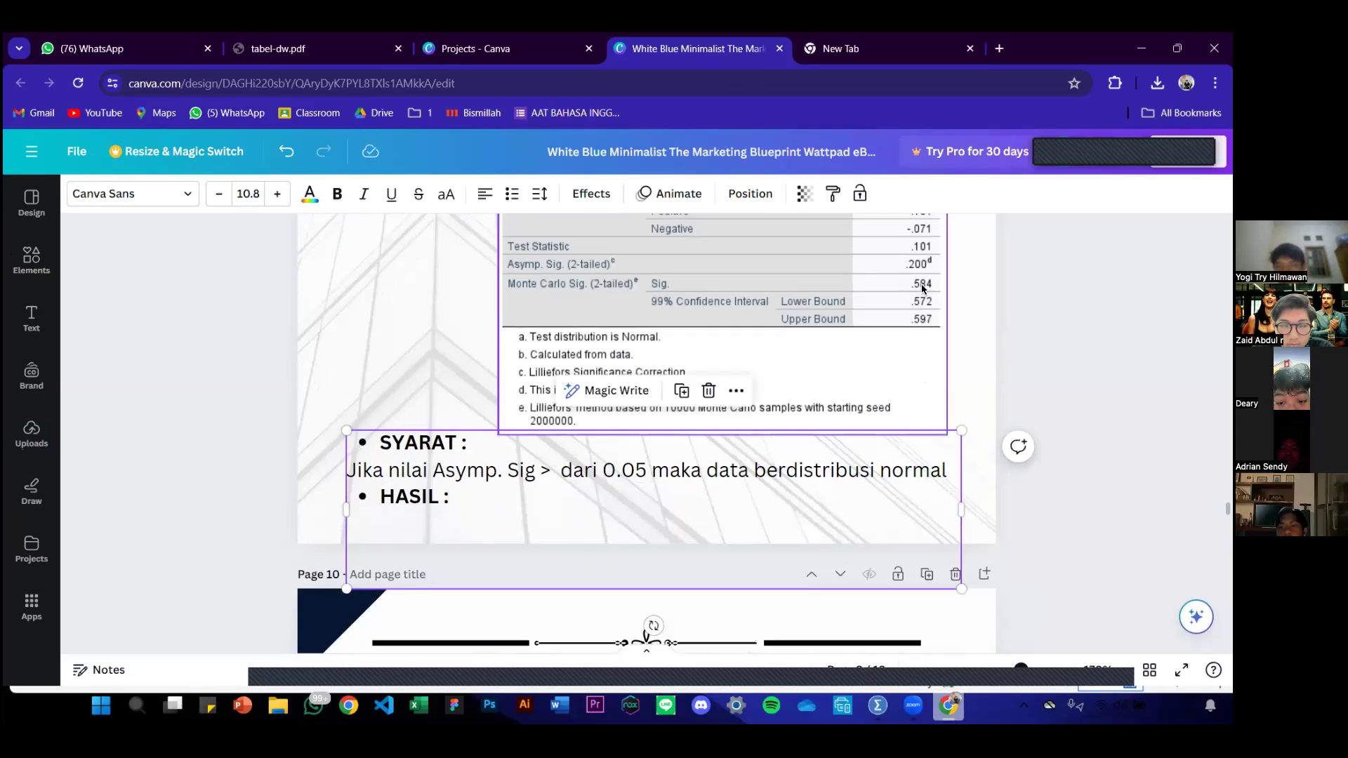
click(41, 274)
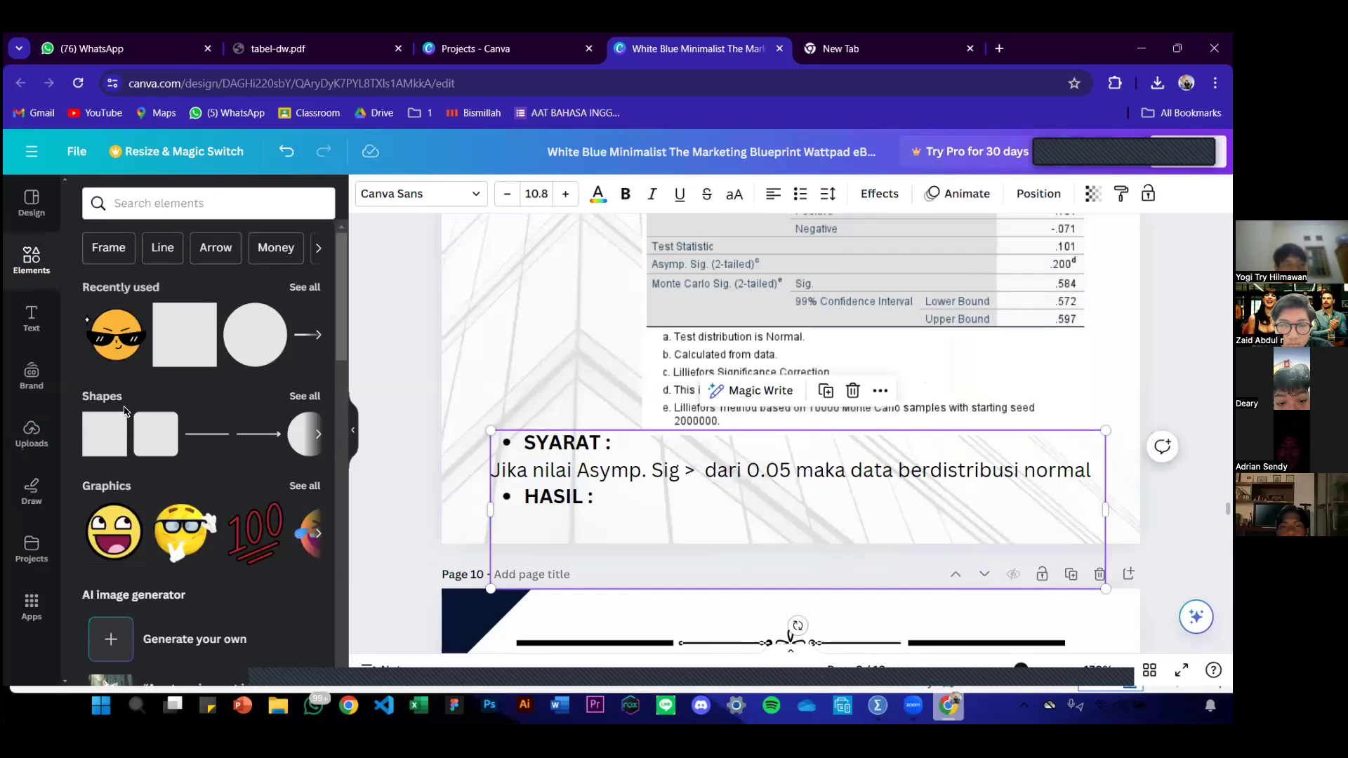
drag(116, 424, 932, 325)
drag(918, 472, 912, 296)
drag(1000, 288, 1095, 288)
- Remove the fill of the rectangle over the Sig. row and give it a thin solid border
click(447, 193)
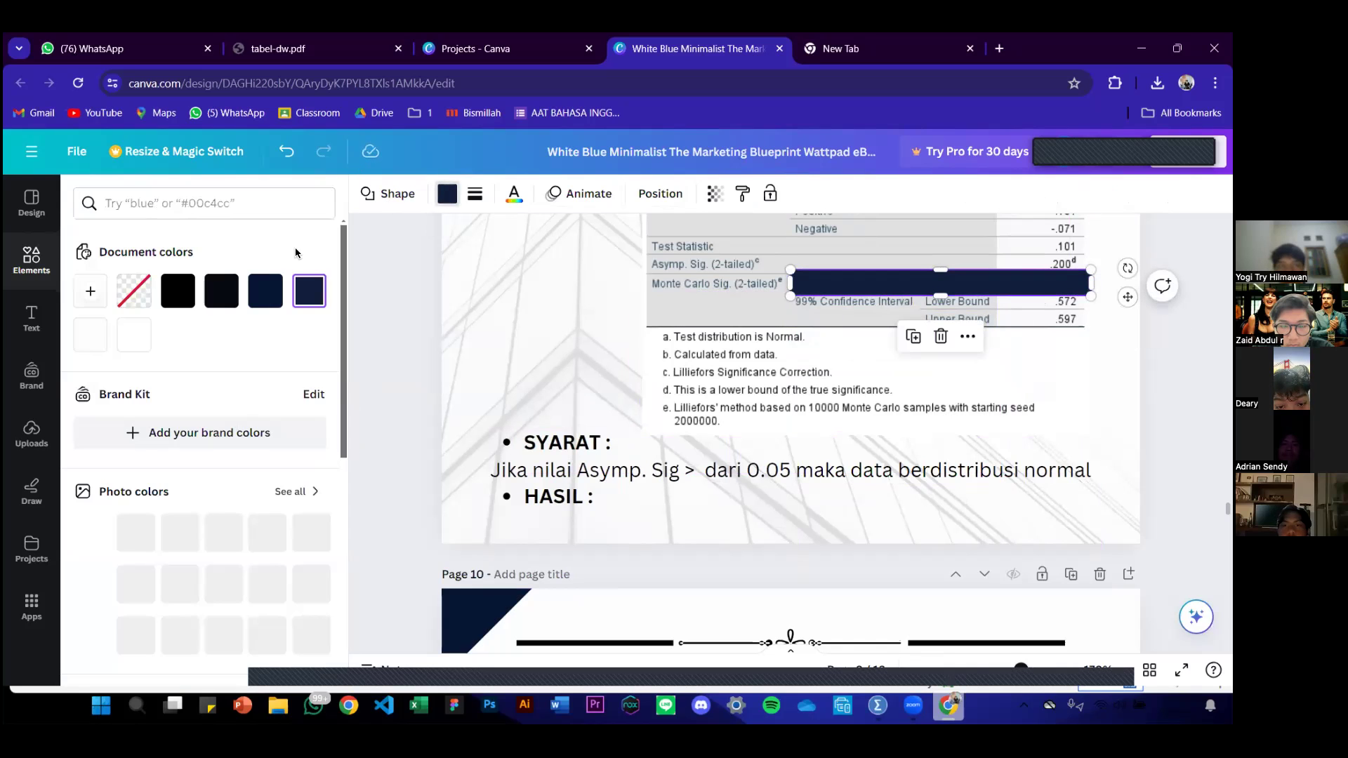
click(133, 289)
click(474, 194)
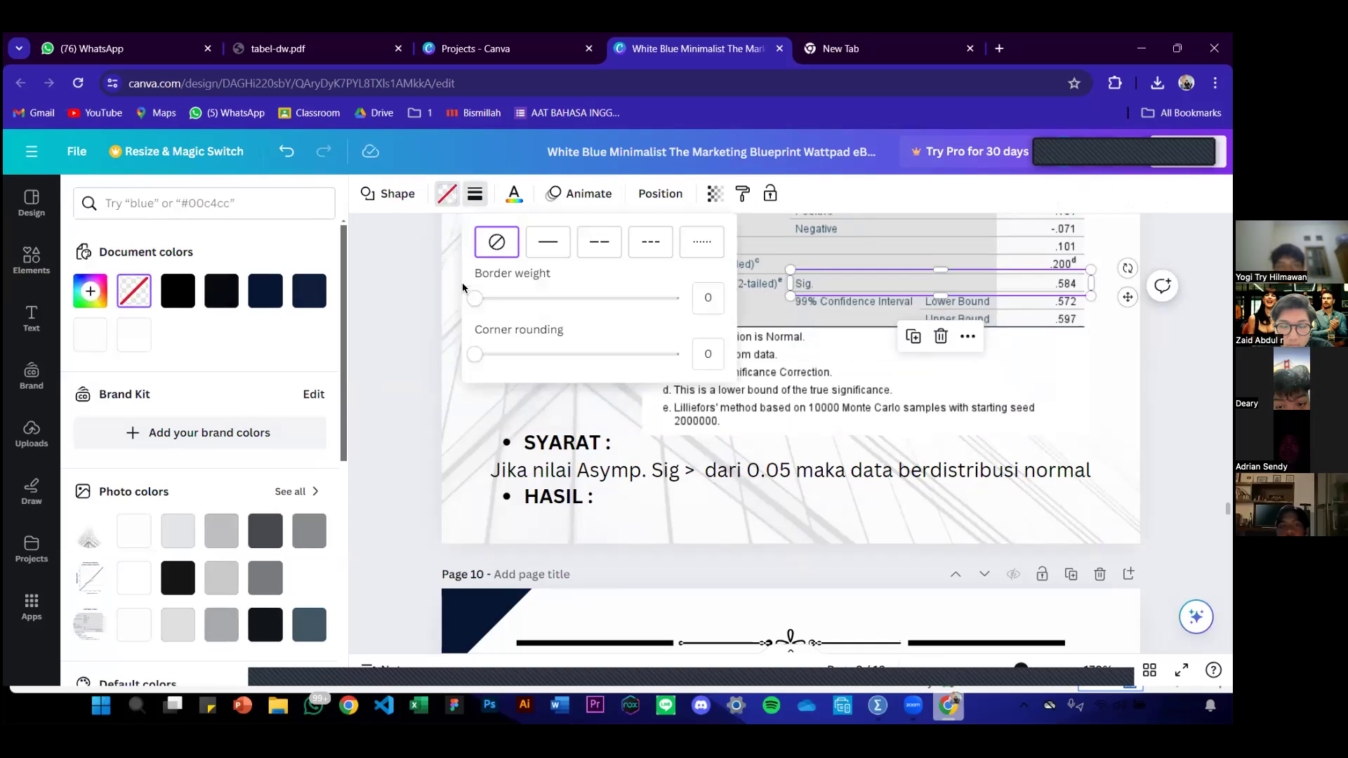
drag(474, 298, 481, 300)
- Set both the text color and the border color of the rectangle around the Sig. row to red
click(539, 199)
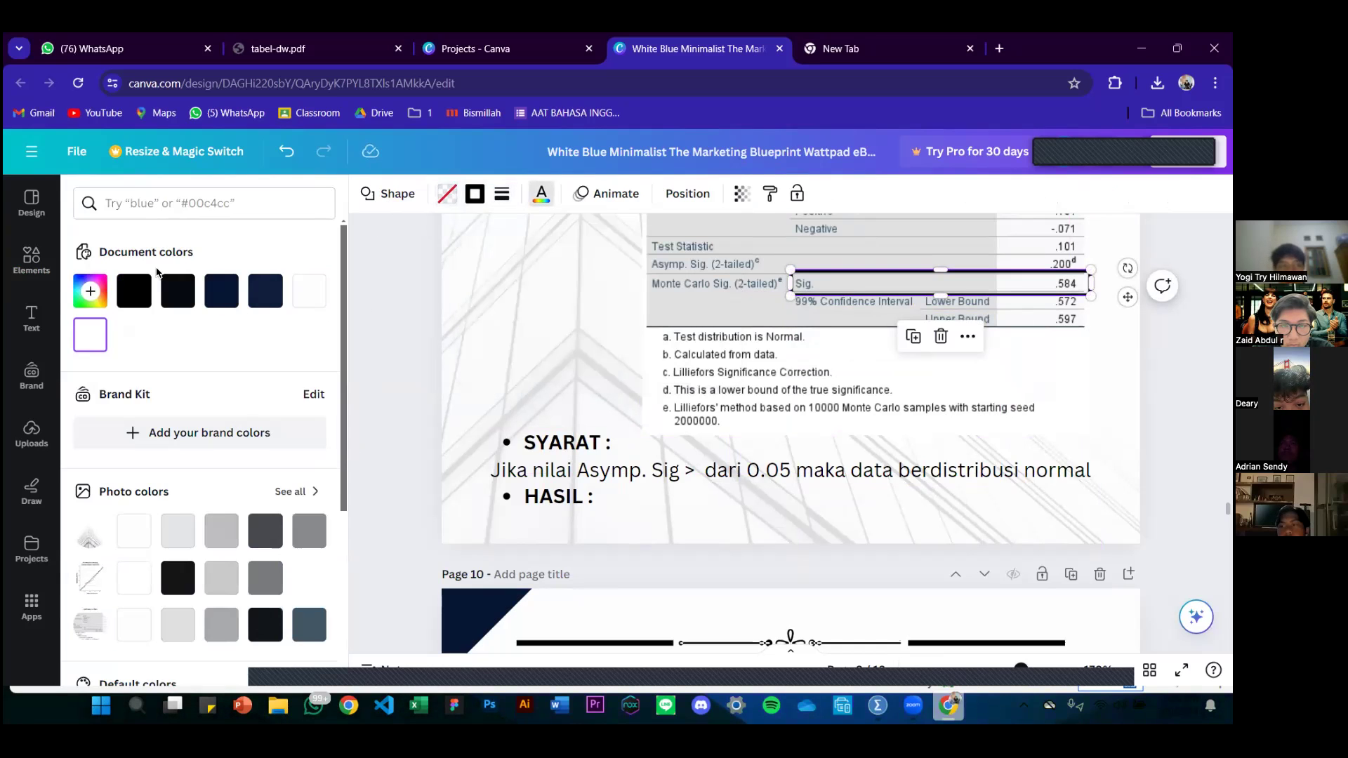
scroll(141, 421, down, 4)
click(90, 516)
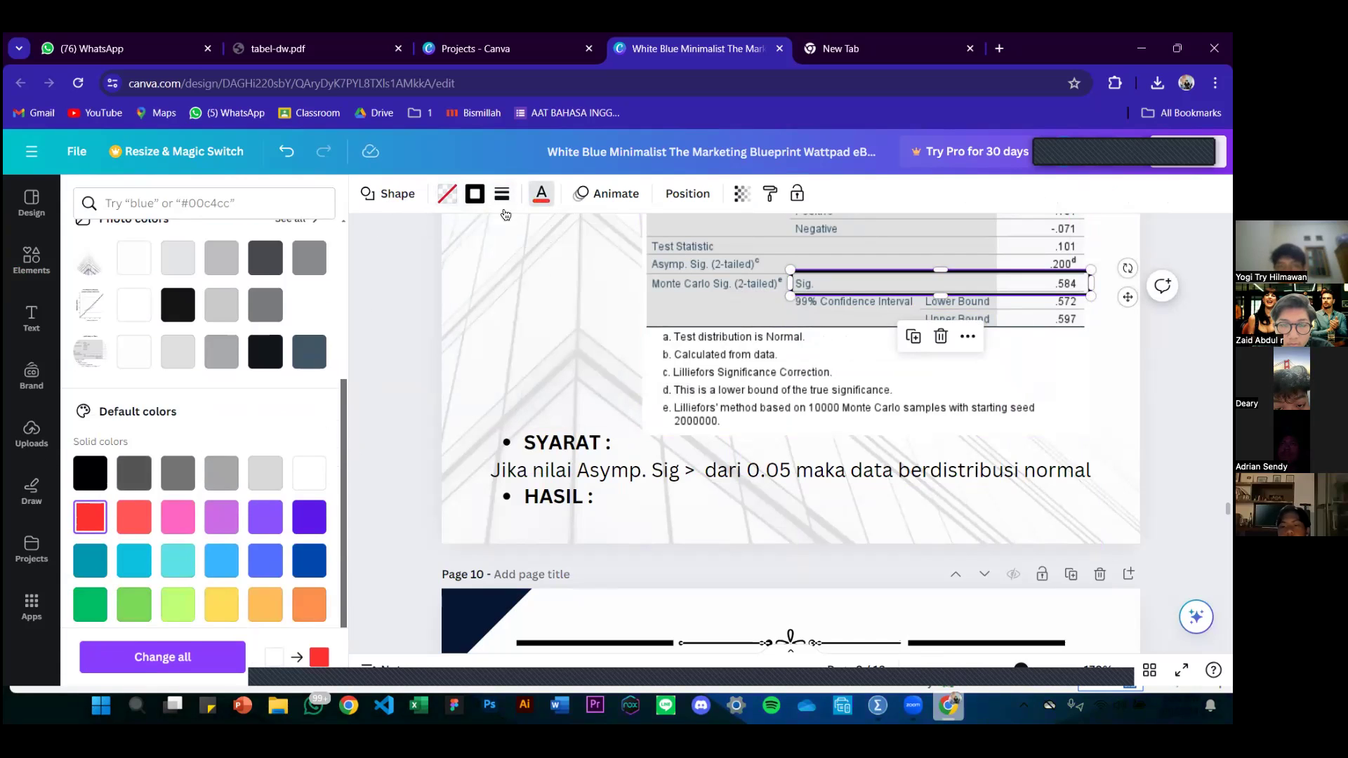
click(502, 198)
click(811, 285)
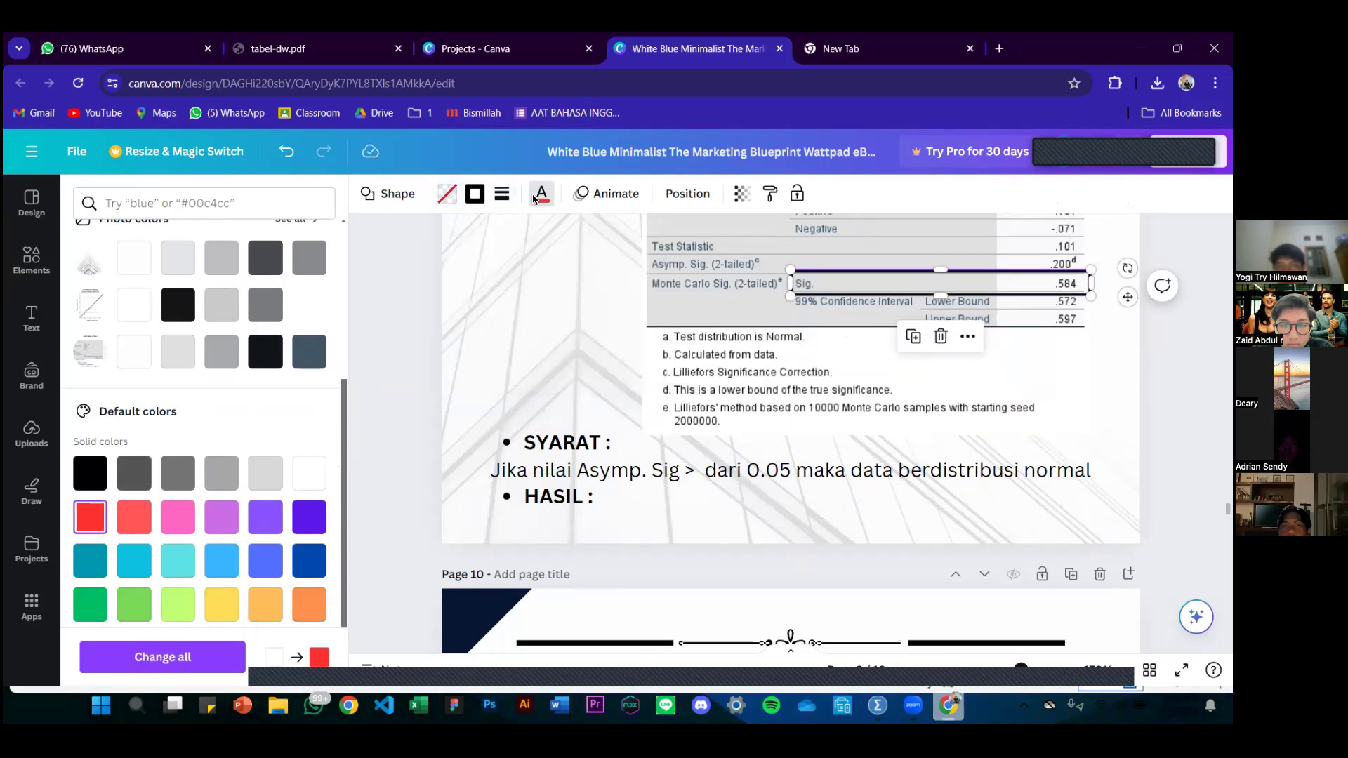
click(474, 193)
click(90, 334)
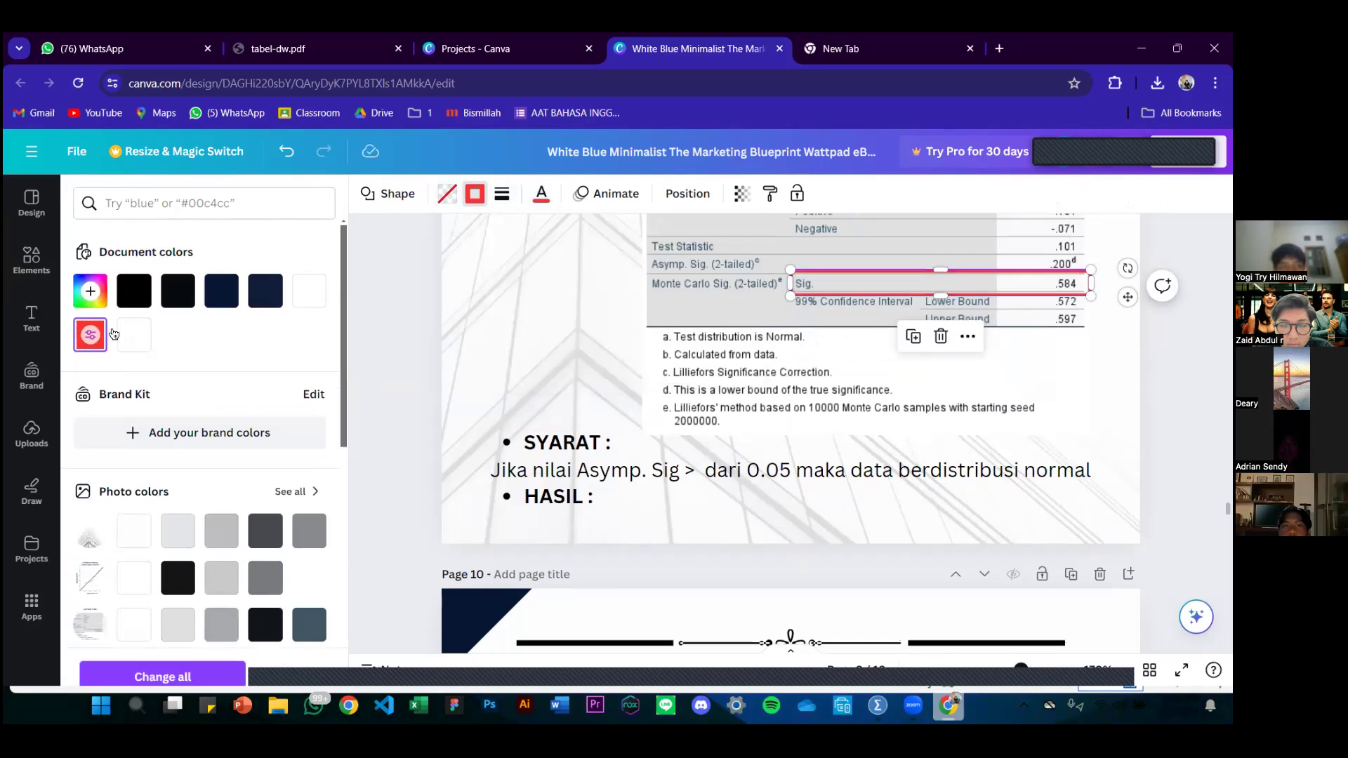
- Add the line "Nilai Asymp Sig 0.584 yang berarti data berdistribusi normal" beneath the HASIL heading on the normality page
click(458, 334)
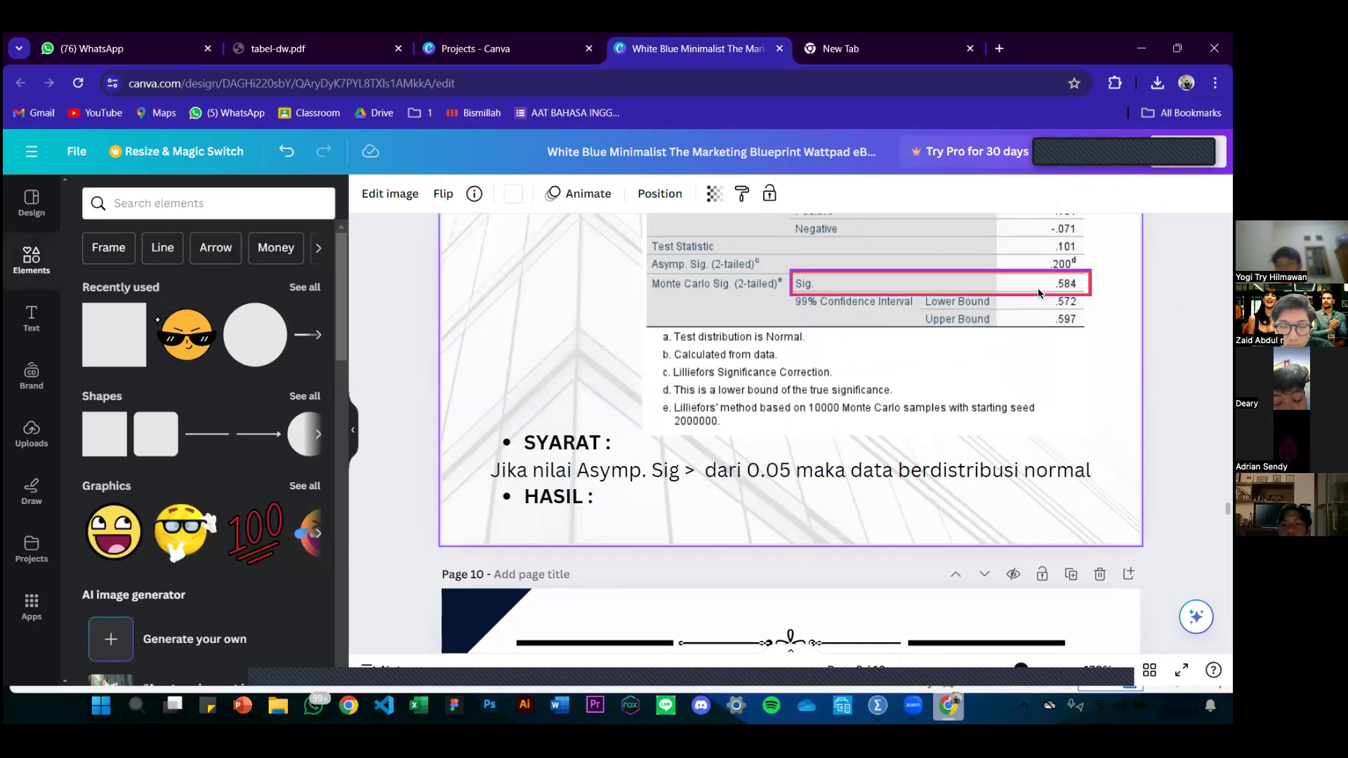
double_click(560, 524)
text(H)
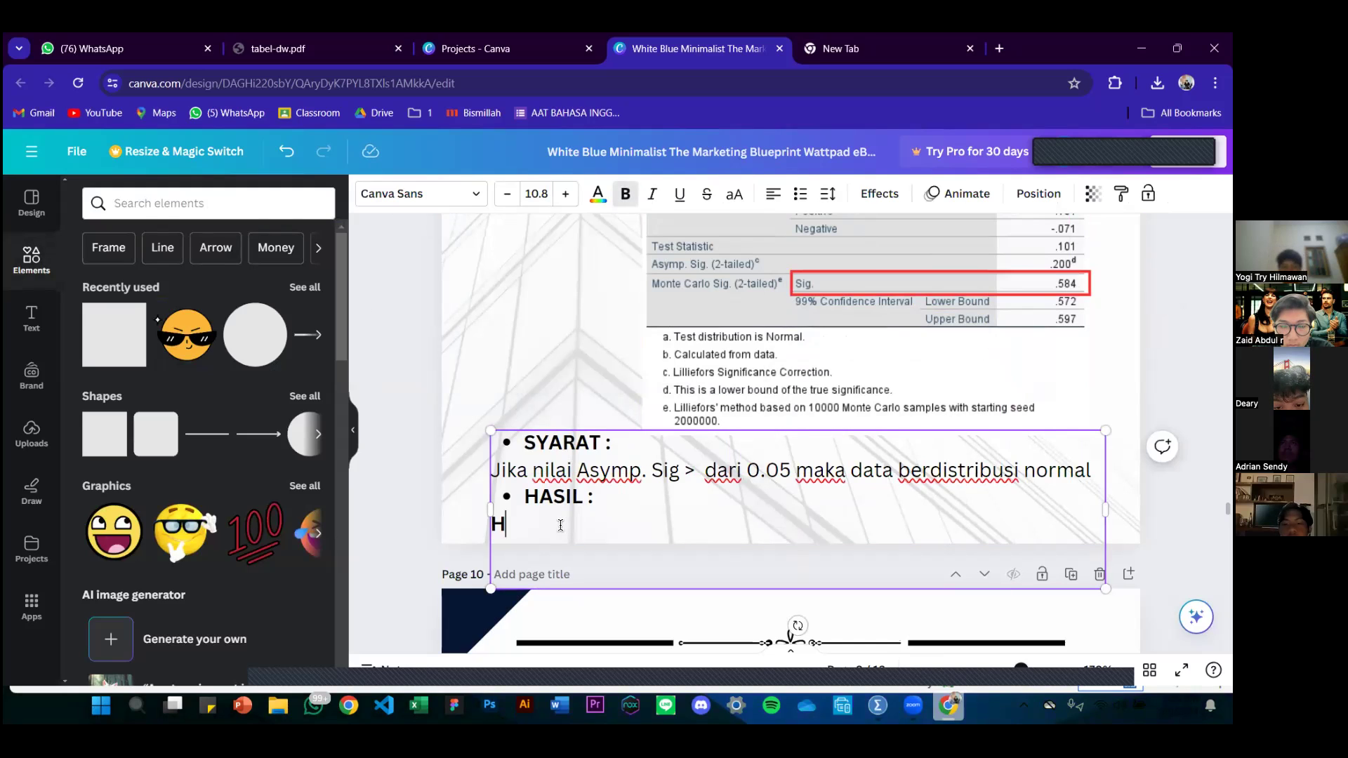
text(as)
key(BackSpace)
key(BackSpace)
key(BackSpace)
text(Nilai Asymp Sig )
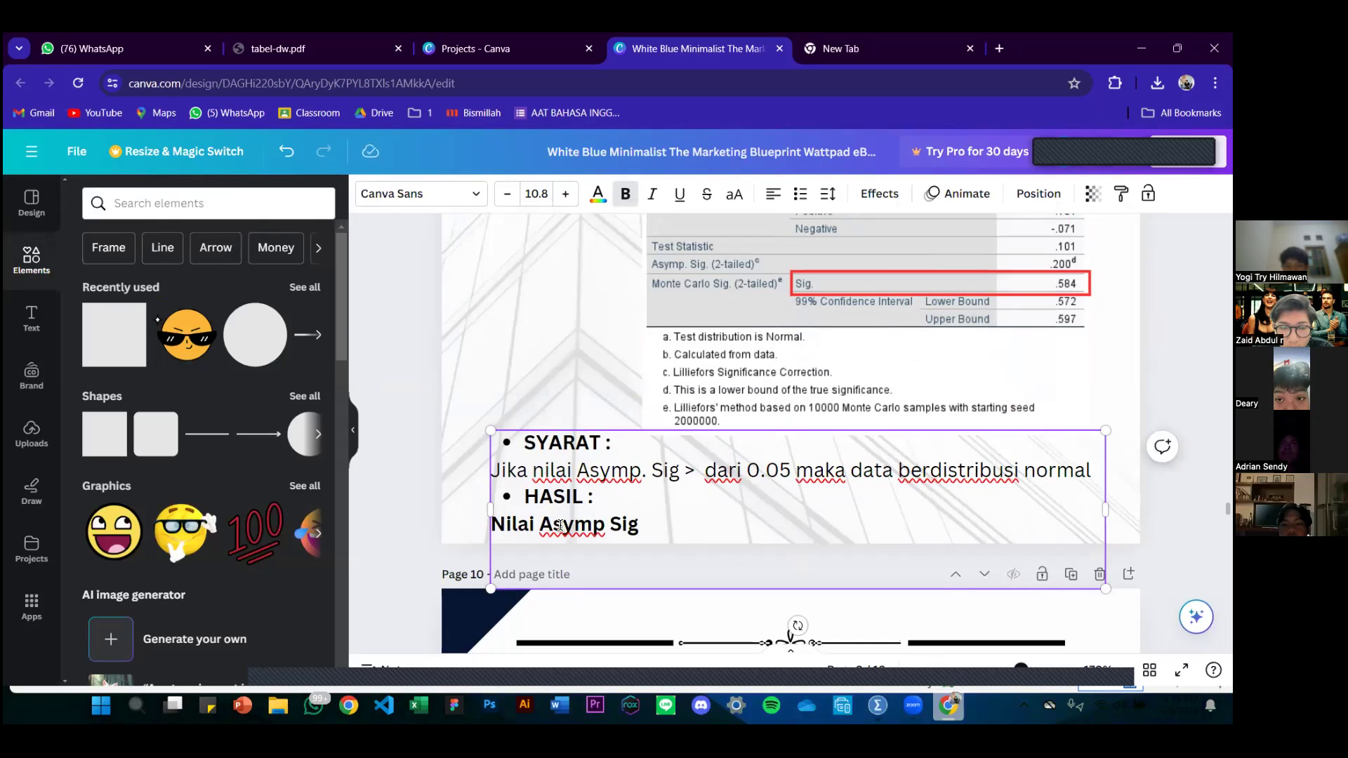
text(0)
text(,583)
key(BackSpace)
text(4 yan)
key(BackSpace)
key(BackSpace)
key(BackSpace)
key(BackSpace)
key(BackSpace)
key(BackSpace)
key(BackSpace)
key(BackSpace)
text(.584 yang be)
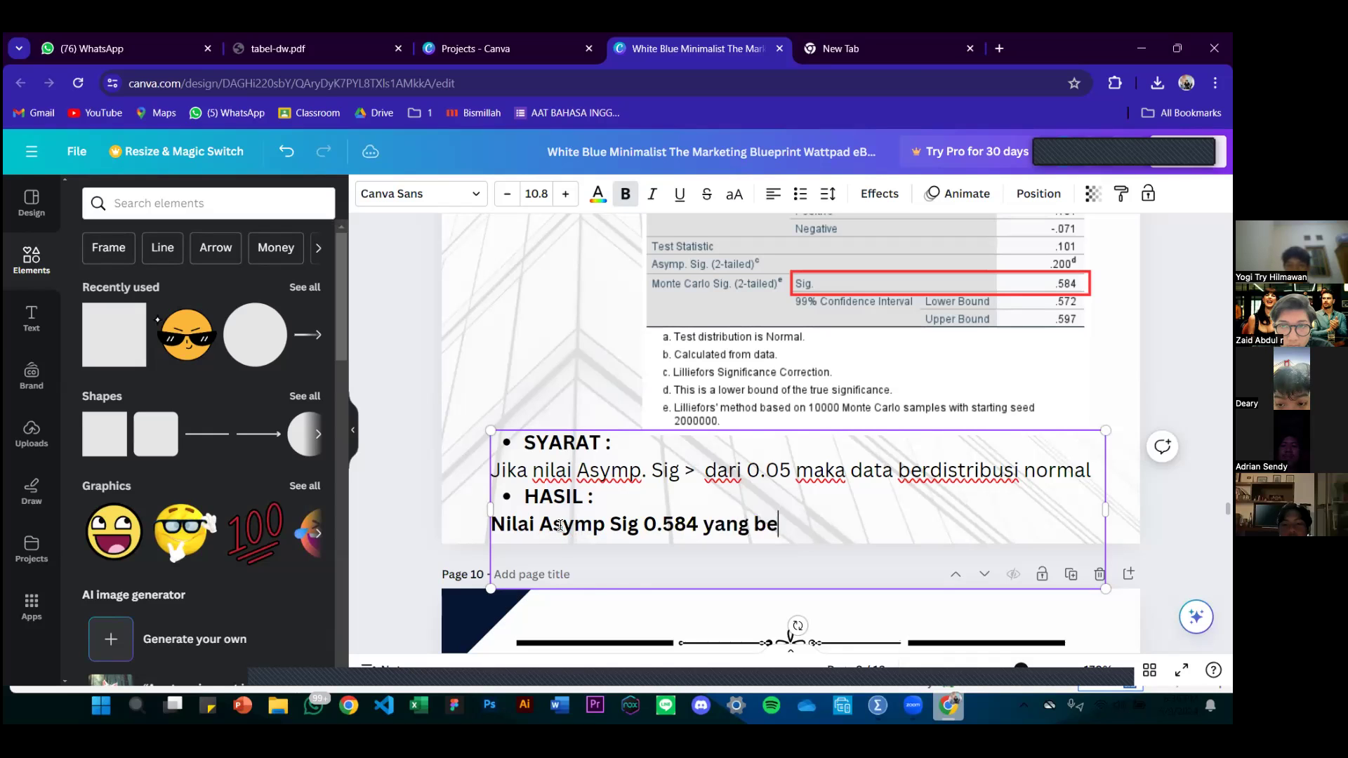
text(rarti data b)
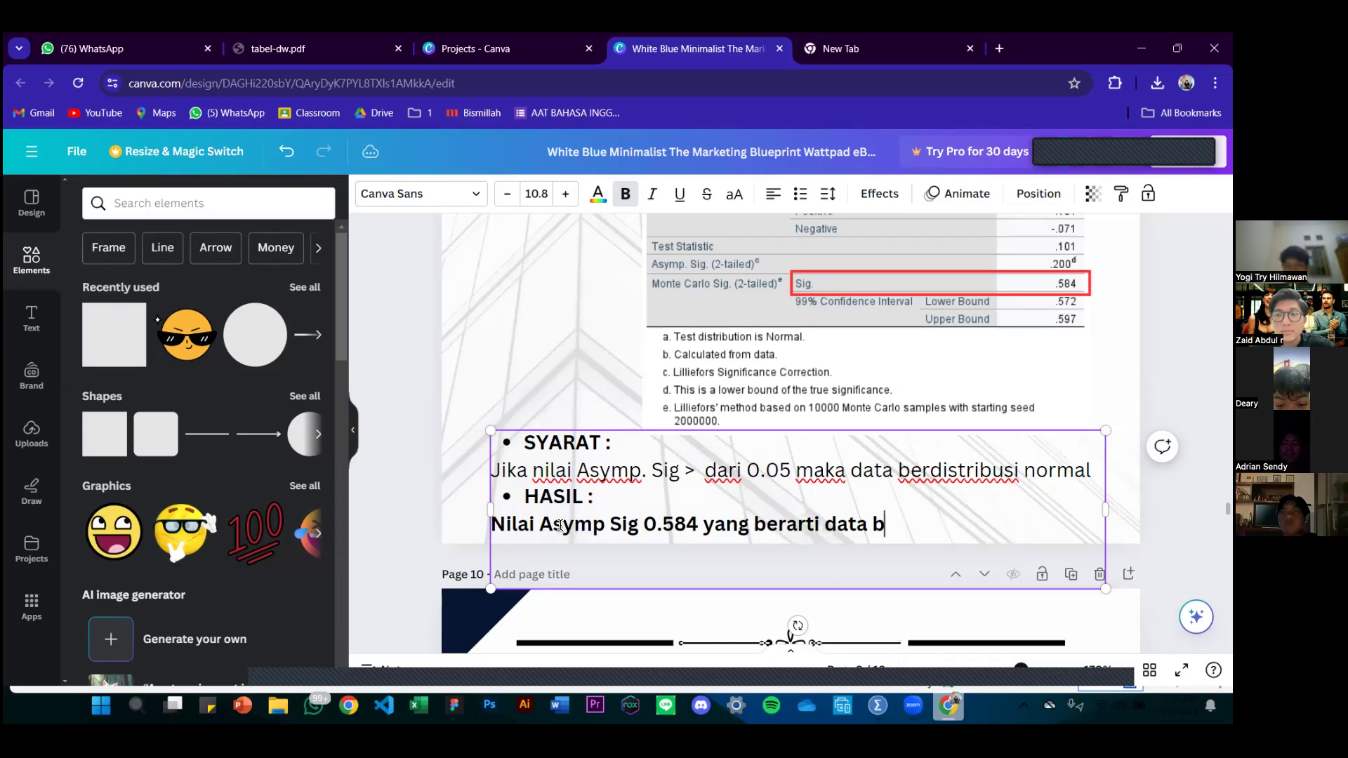
text(erdi)
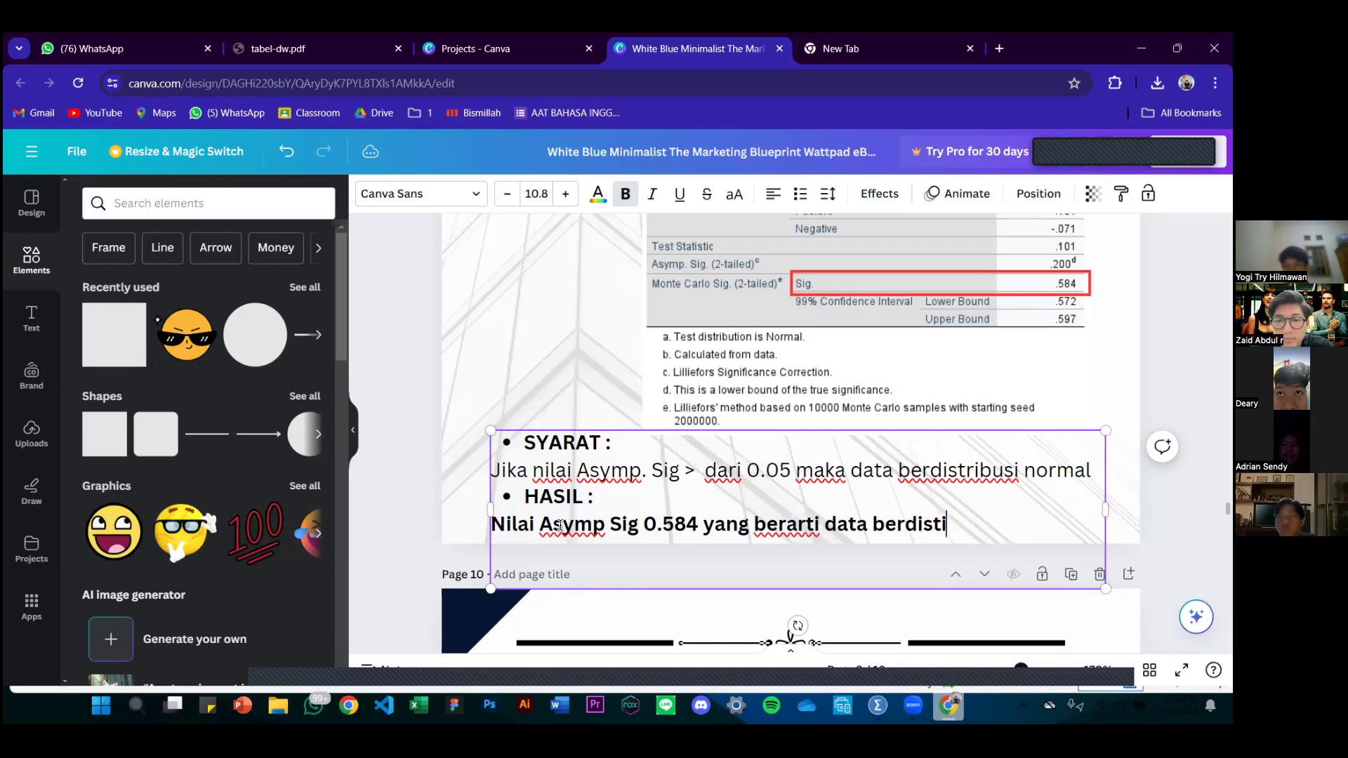
text(stribusi normal)
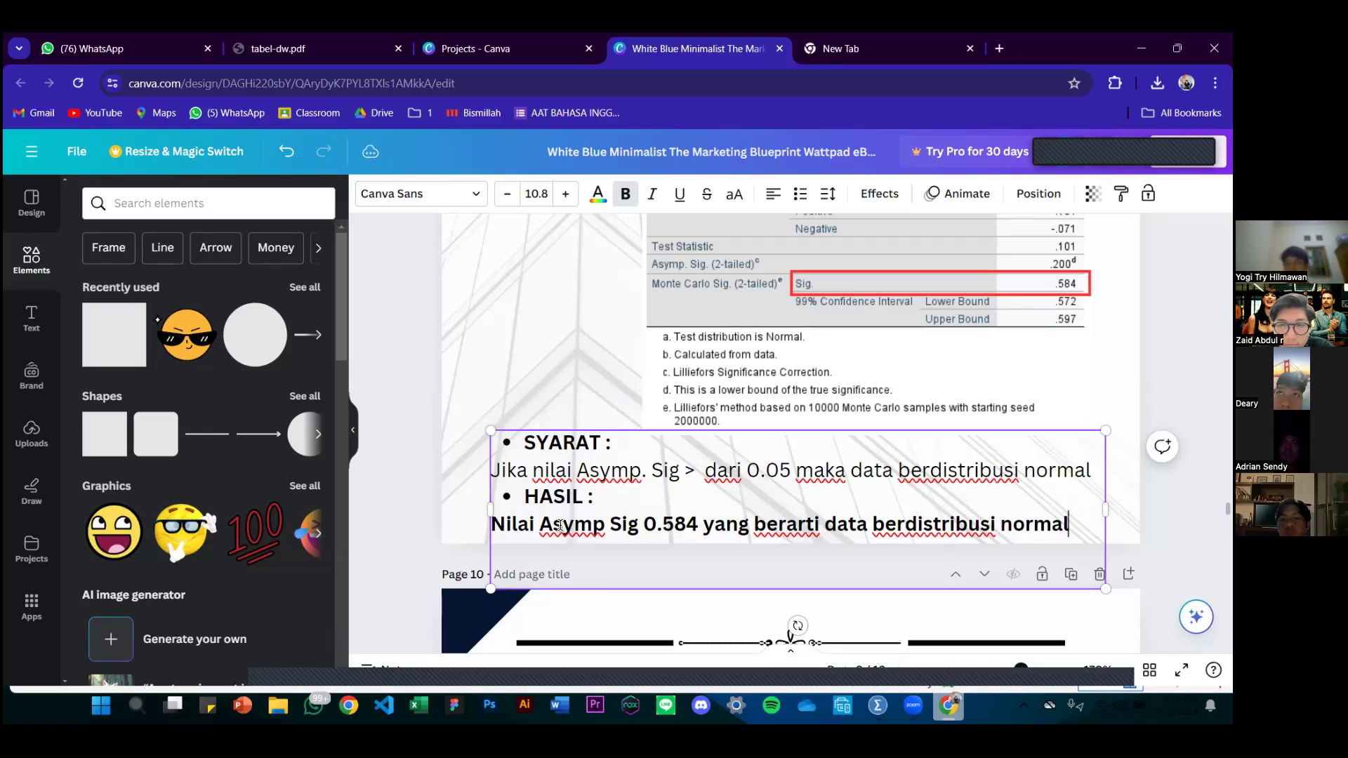
click(1179, 345)
- Examine the UJI MULTIKOLINIEARITAS page, including its SYARAT conditions and the empty area for a table
scroll(1034, 333, down, 6)
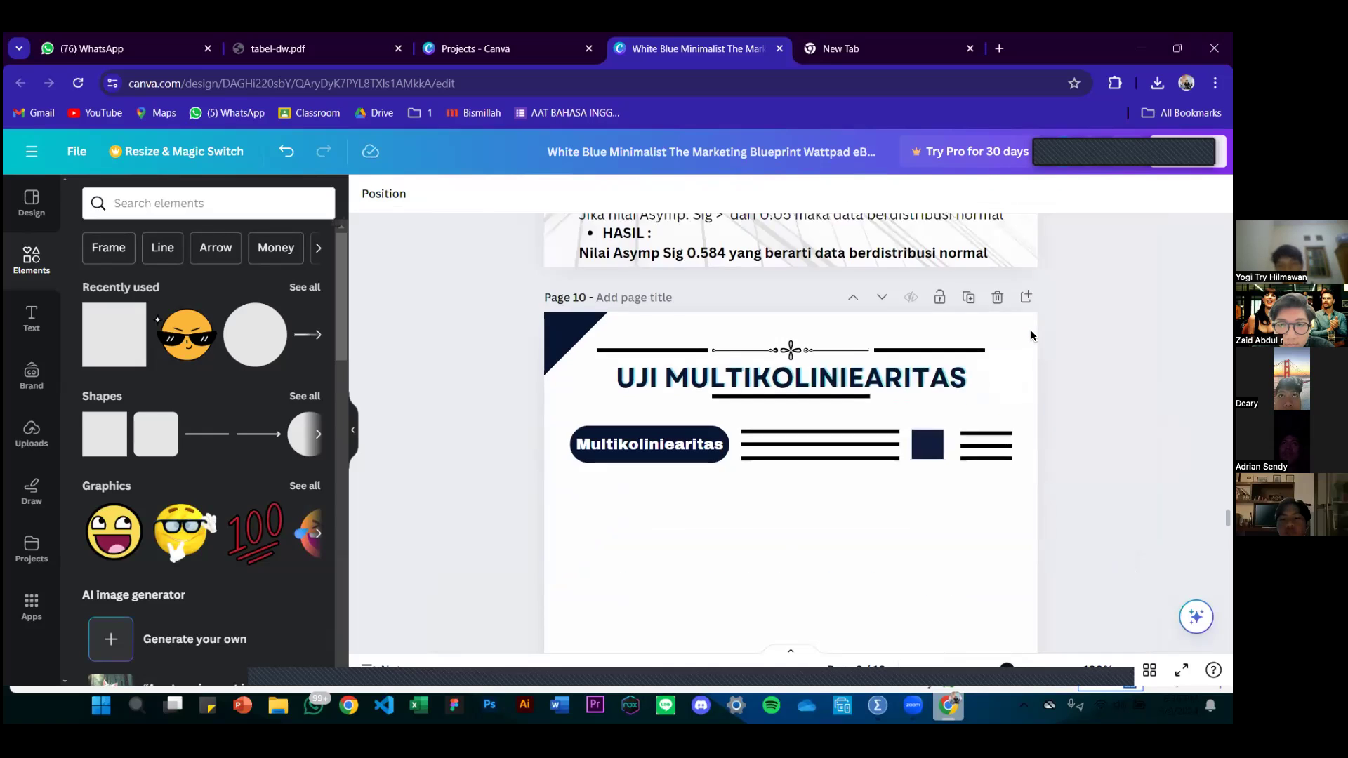
scroll(1030, 336, down, 2)
scroll(1031, 330, up, 10)
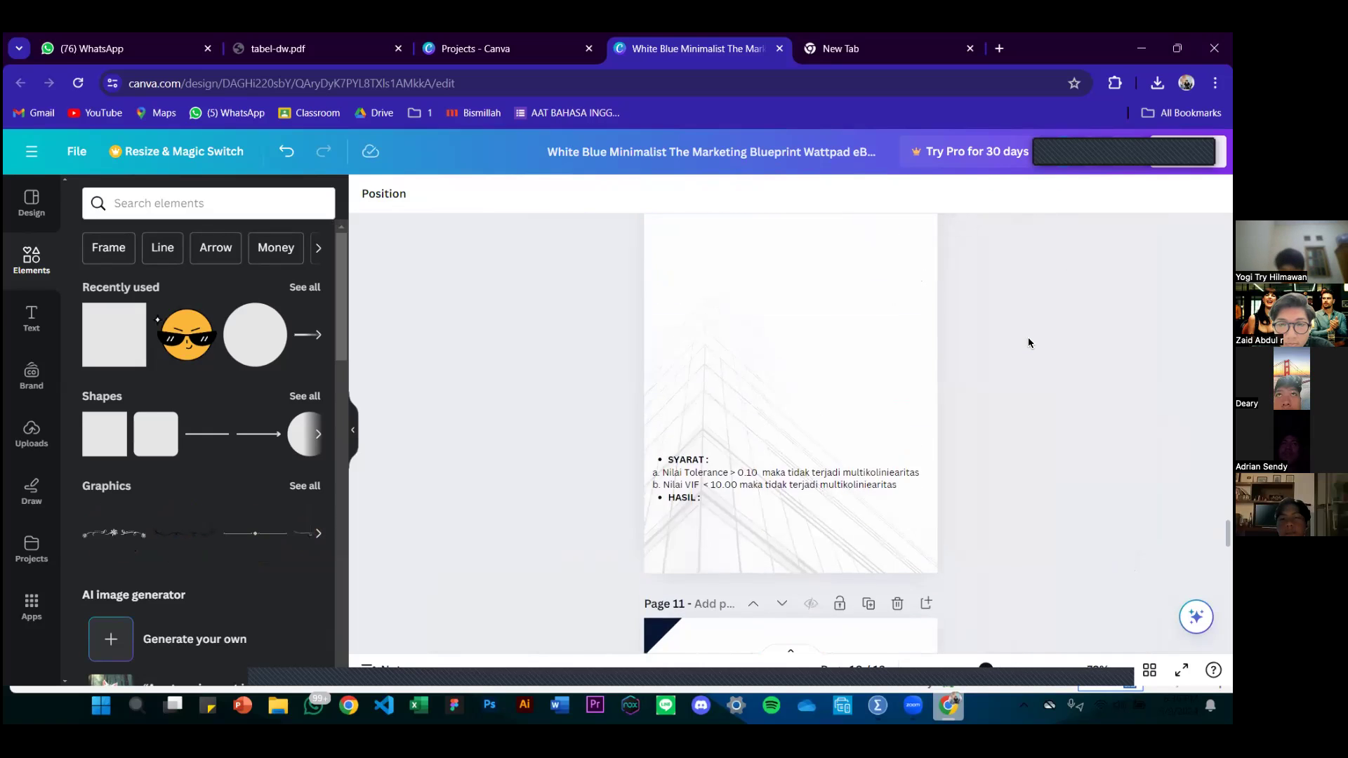
scroll(1023, 356, up, 3)
scroll(1023, 356, down, 12)
scroll(815, 330, up, 2)
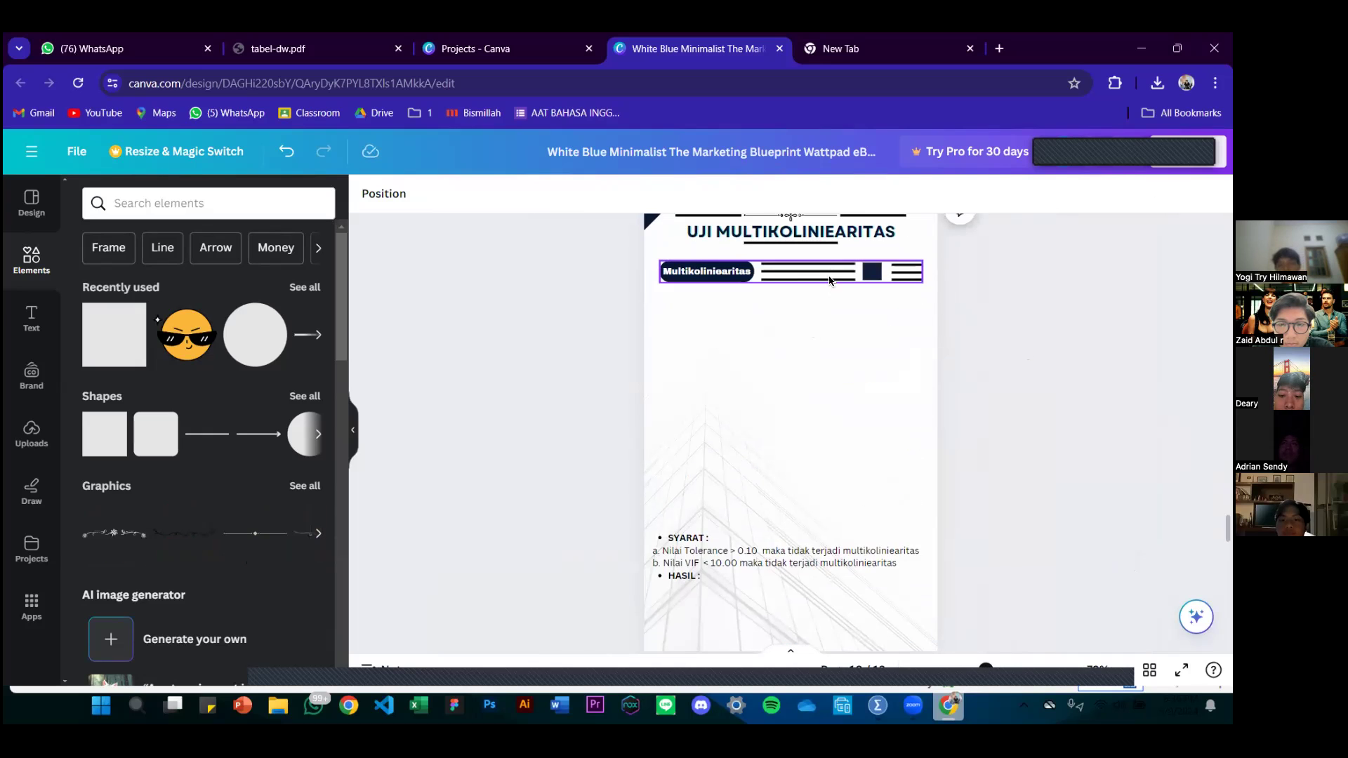
click(773, 364)
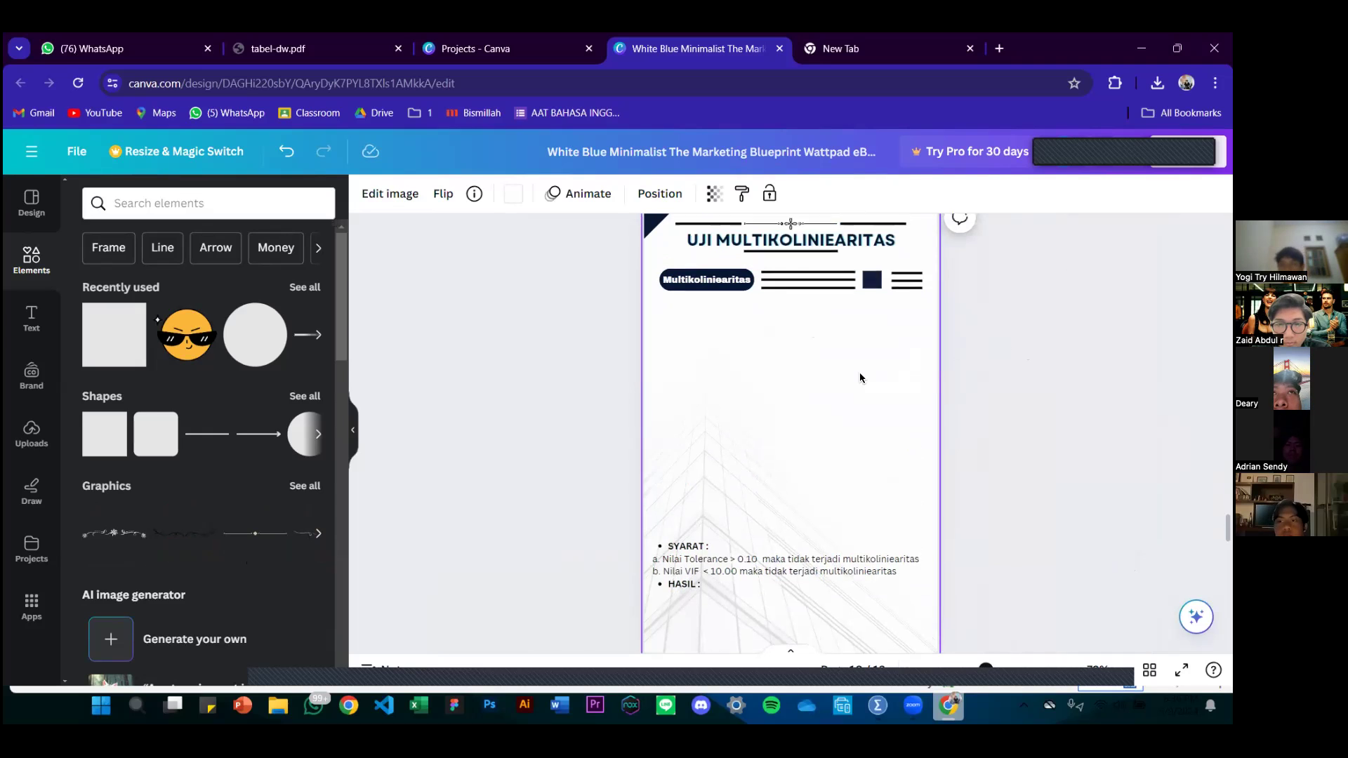
scroll(859, 378, up, 3)
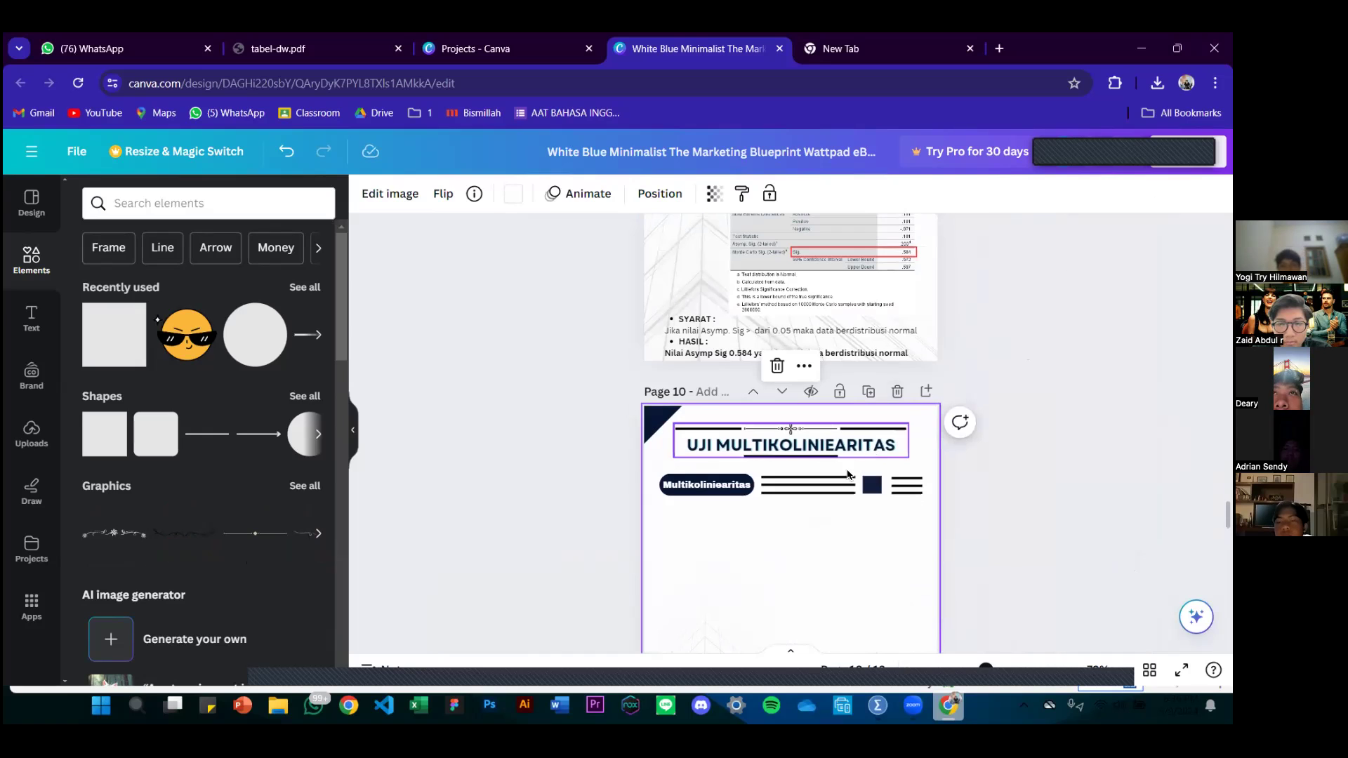
scroll(870, 449, down, 2)
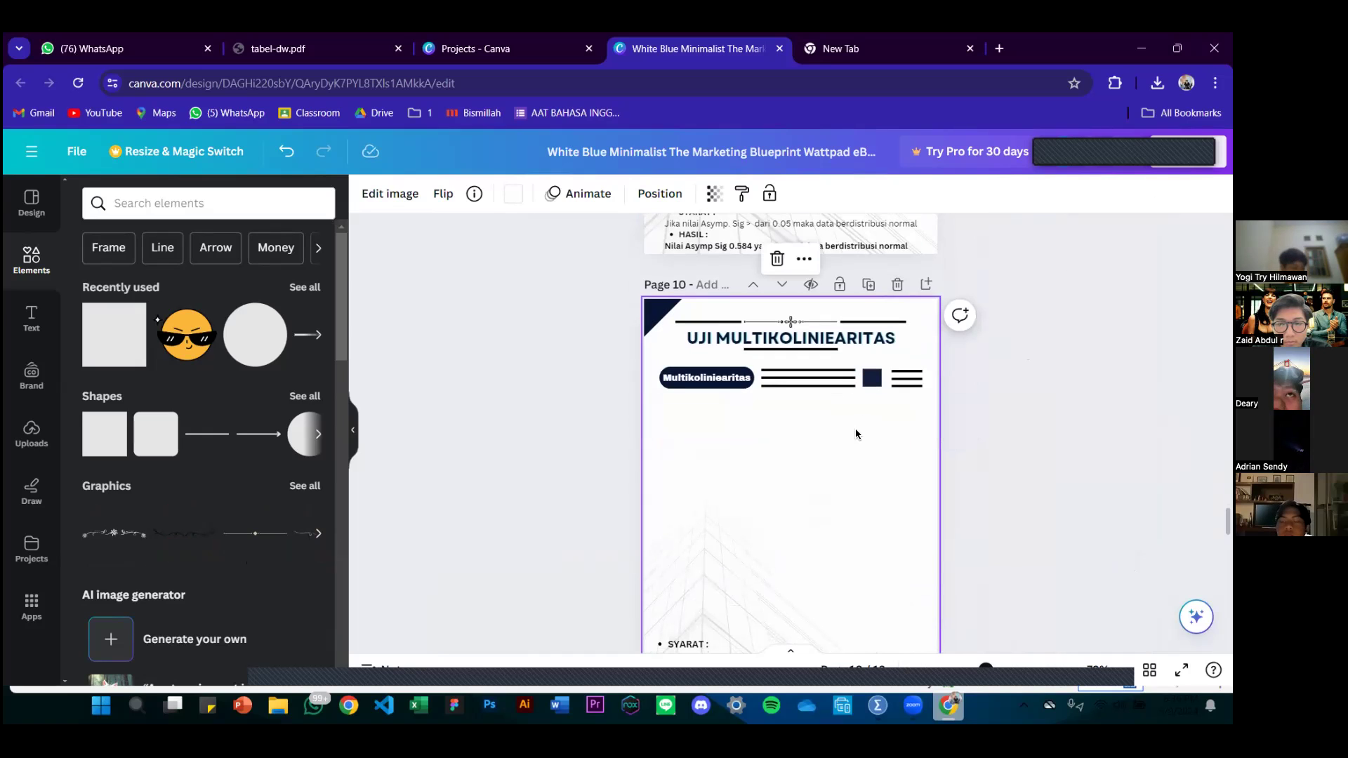
scroll(849, 438, up, 2)
scroll(846, 443, down, 3)
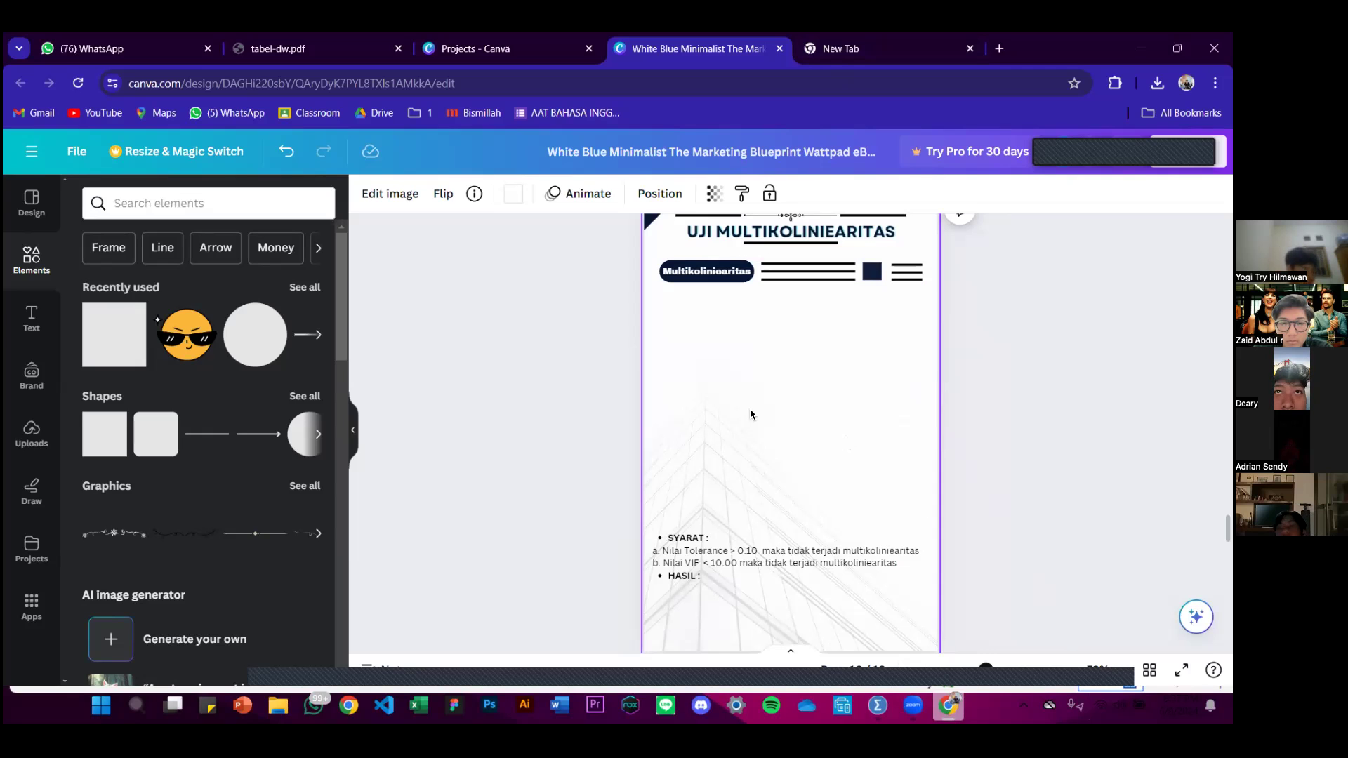
- Switch to the SPSS Data Editor and start a Compute Variable operation with the target variable RES_2
mouse_move(878, 706)
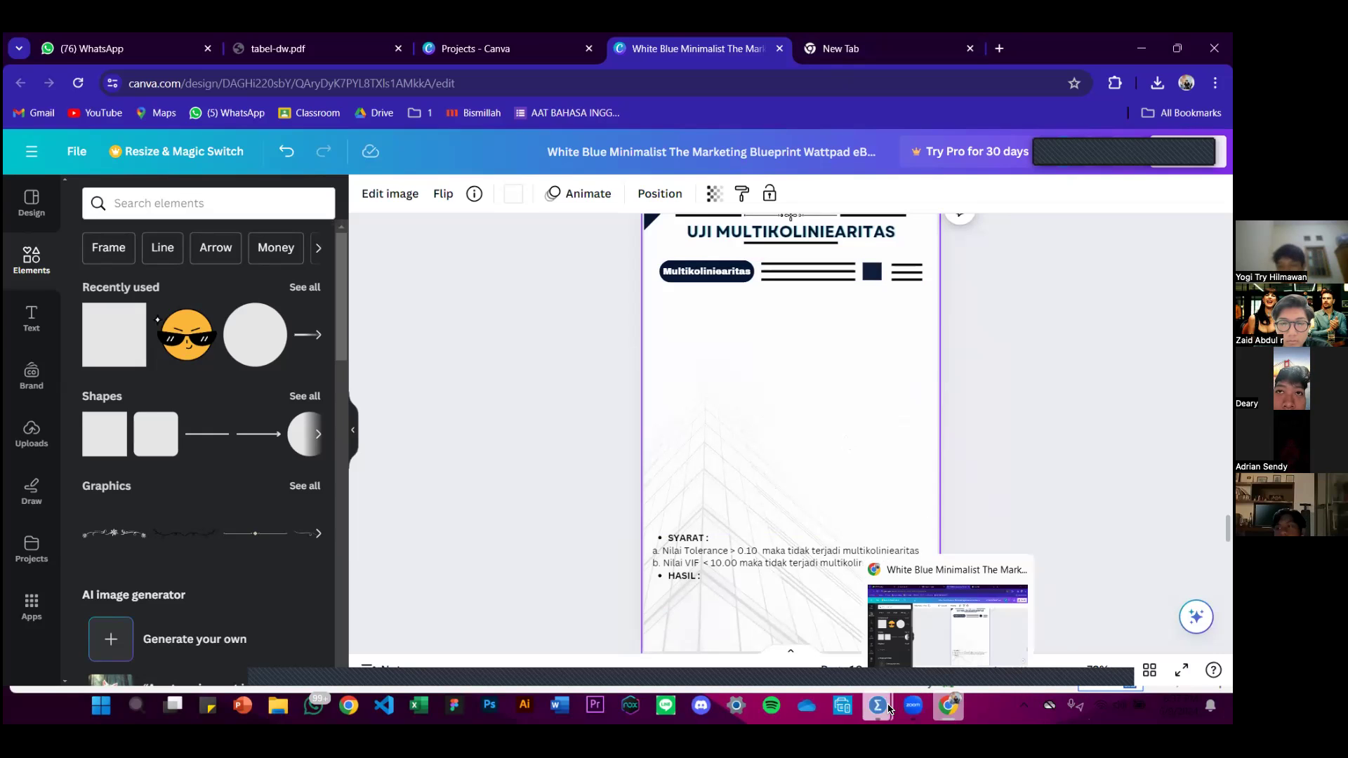
click(790, 618)
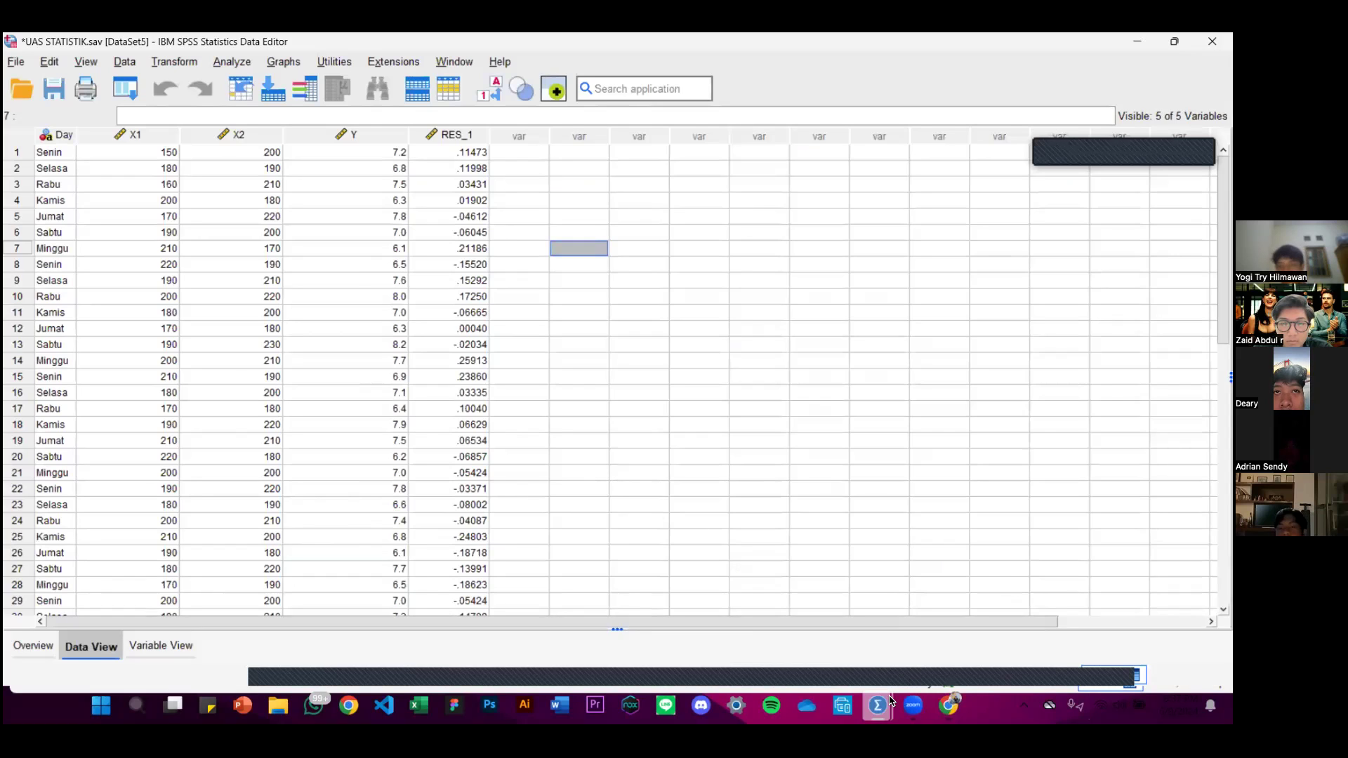
click(188, 63)
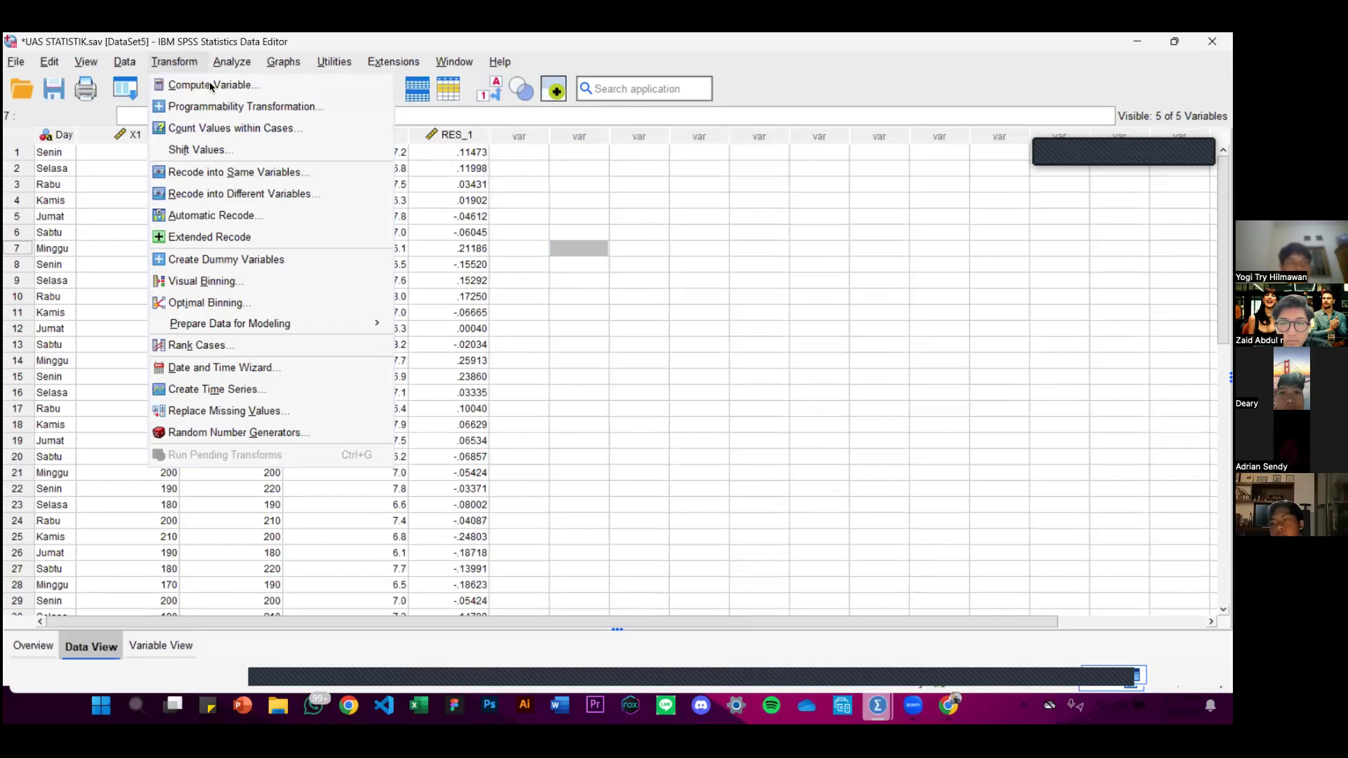
click(212, 85)
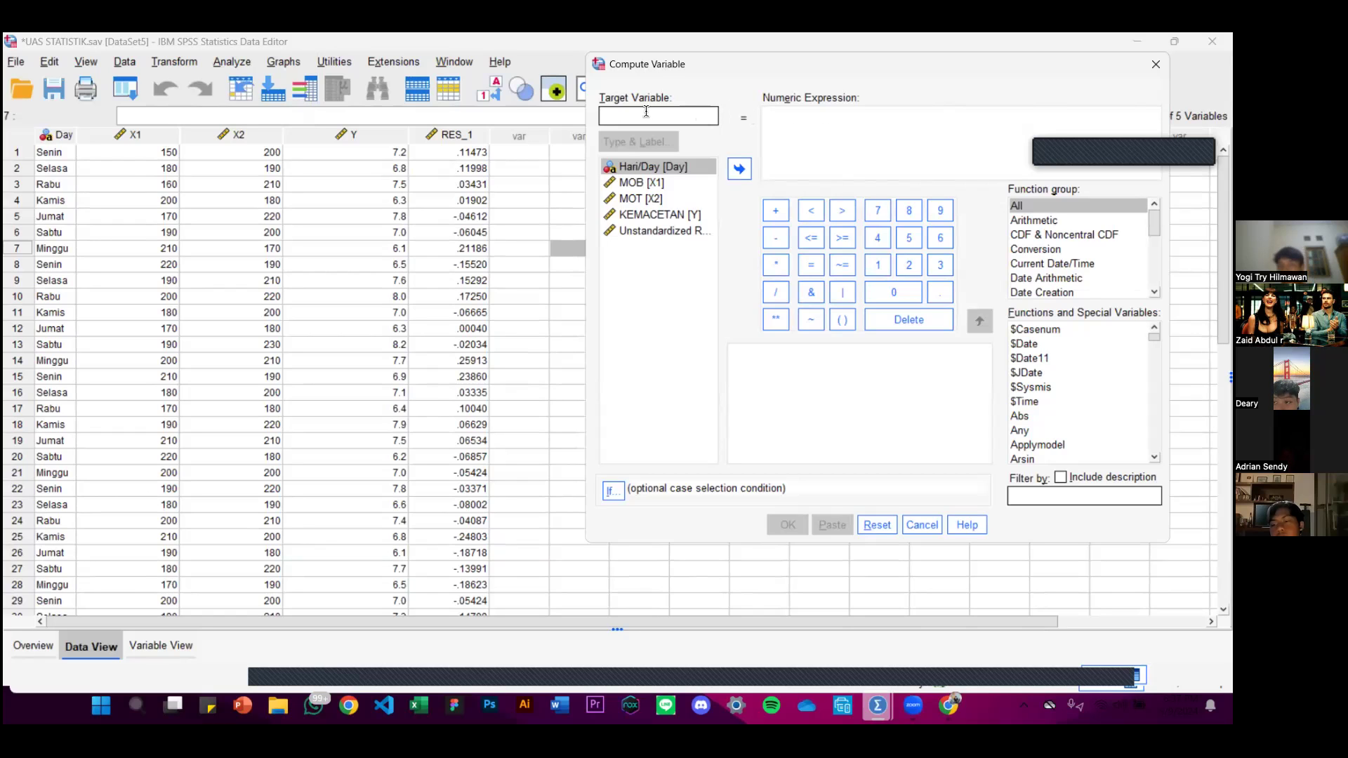
text(RES_2)
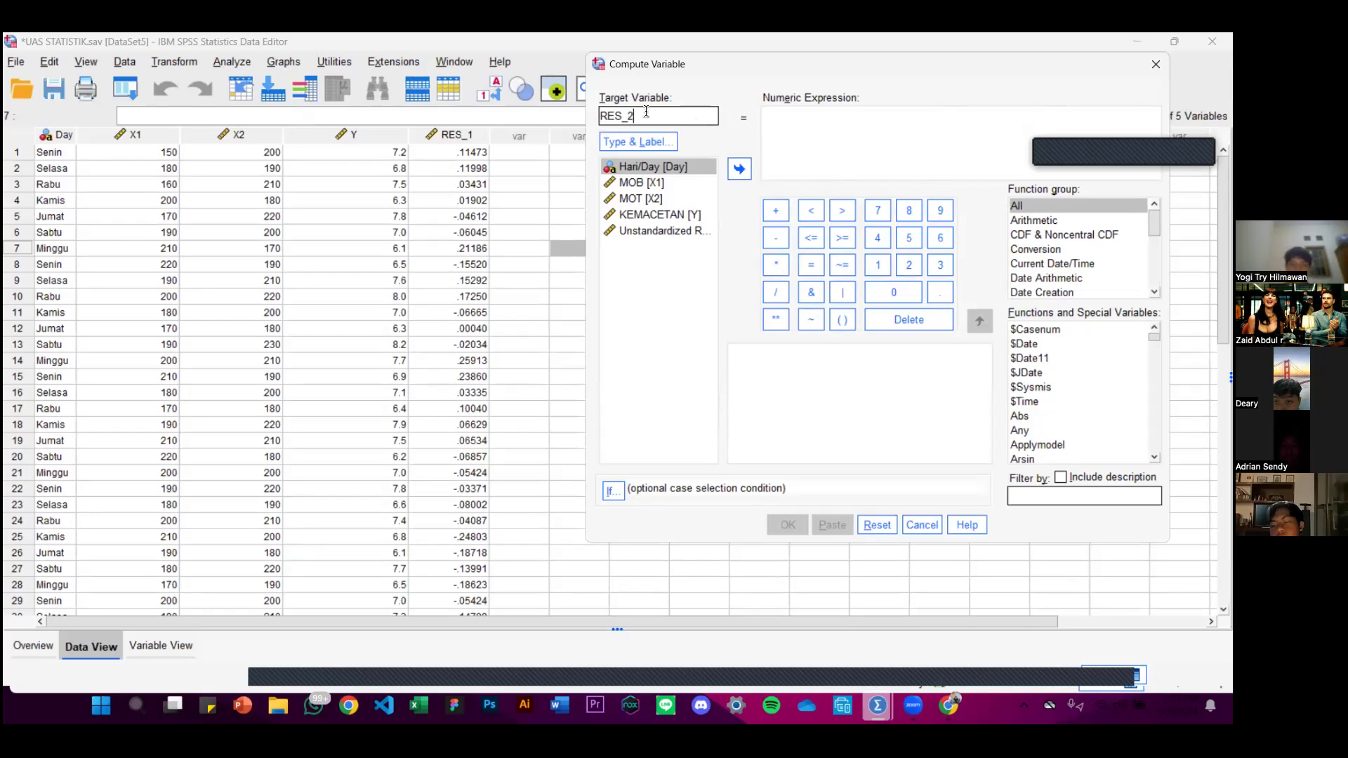
- Build the numeric expression ABS(RES_1) from the Abs function and the unstandardized residual variable
click(793, 127)
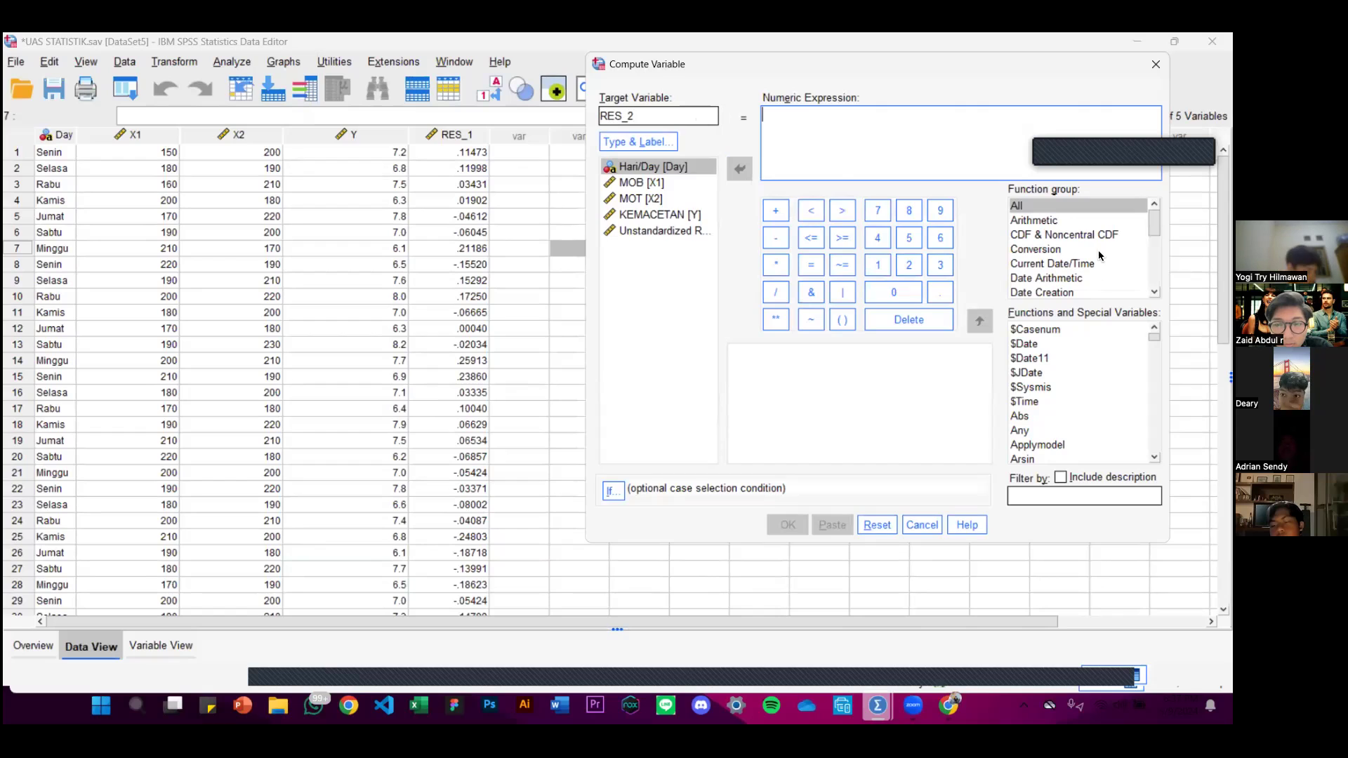
click(1029, 205)
click(1051, 222)
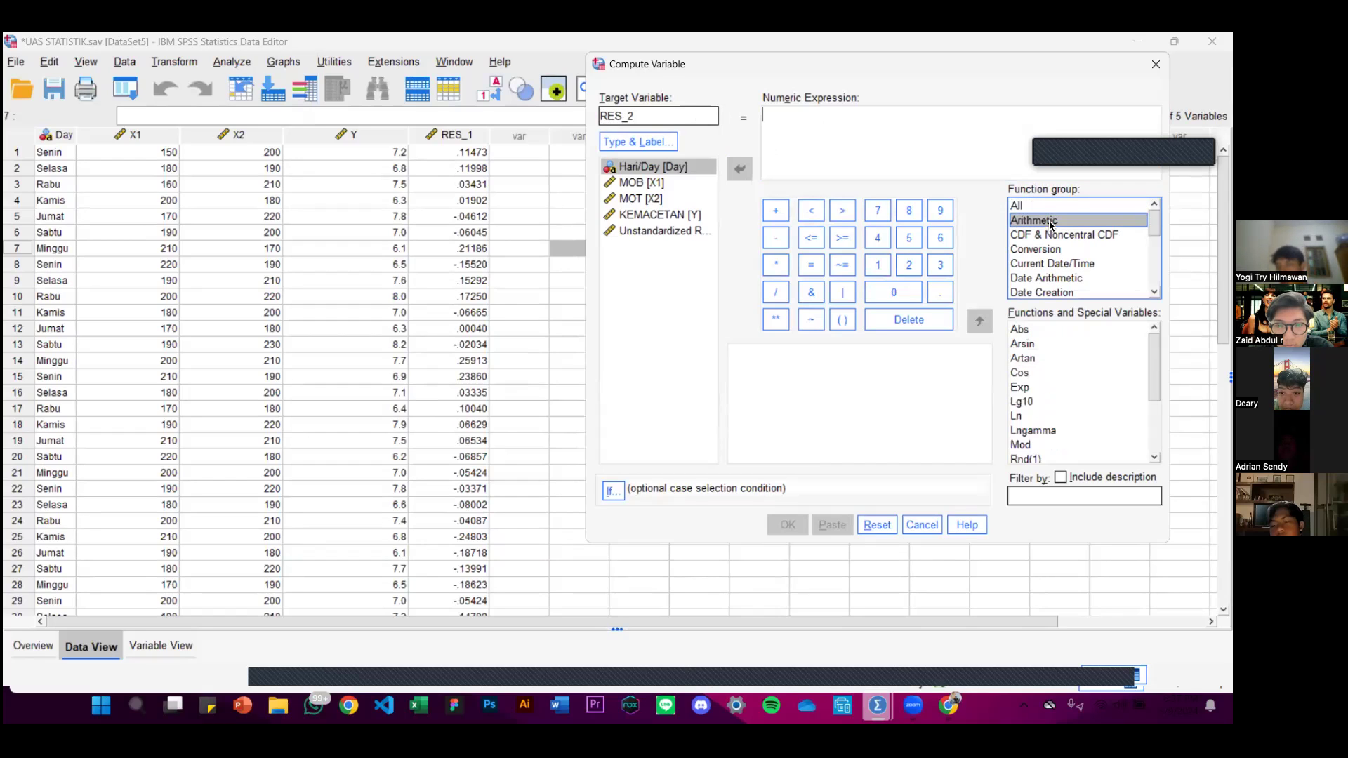
click(1050, 207)
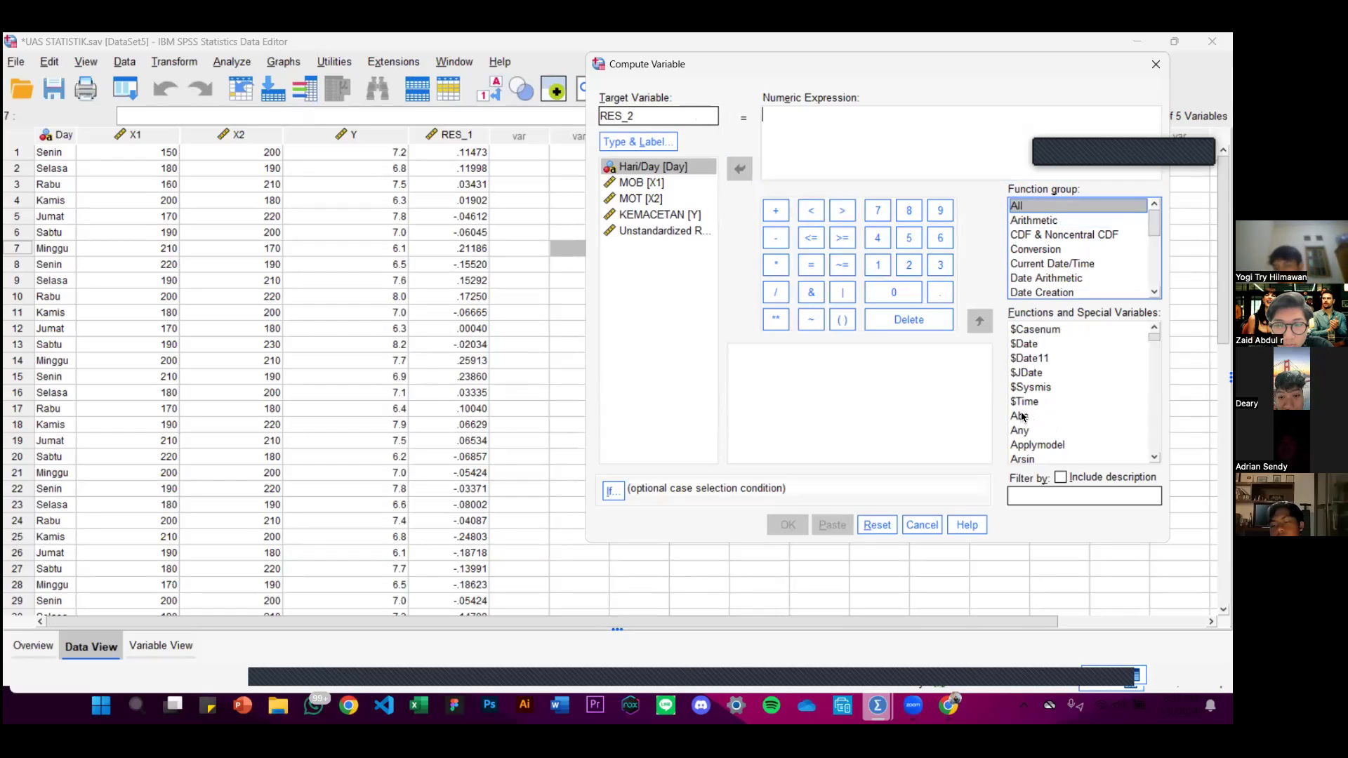
double_click(1026, 417)
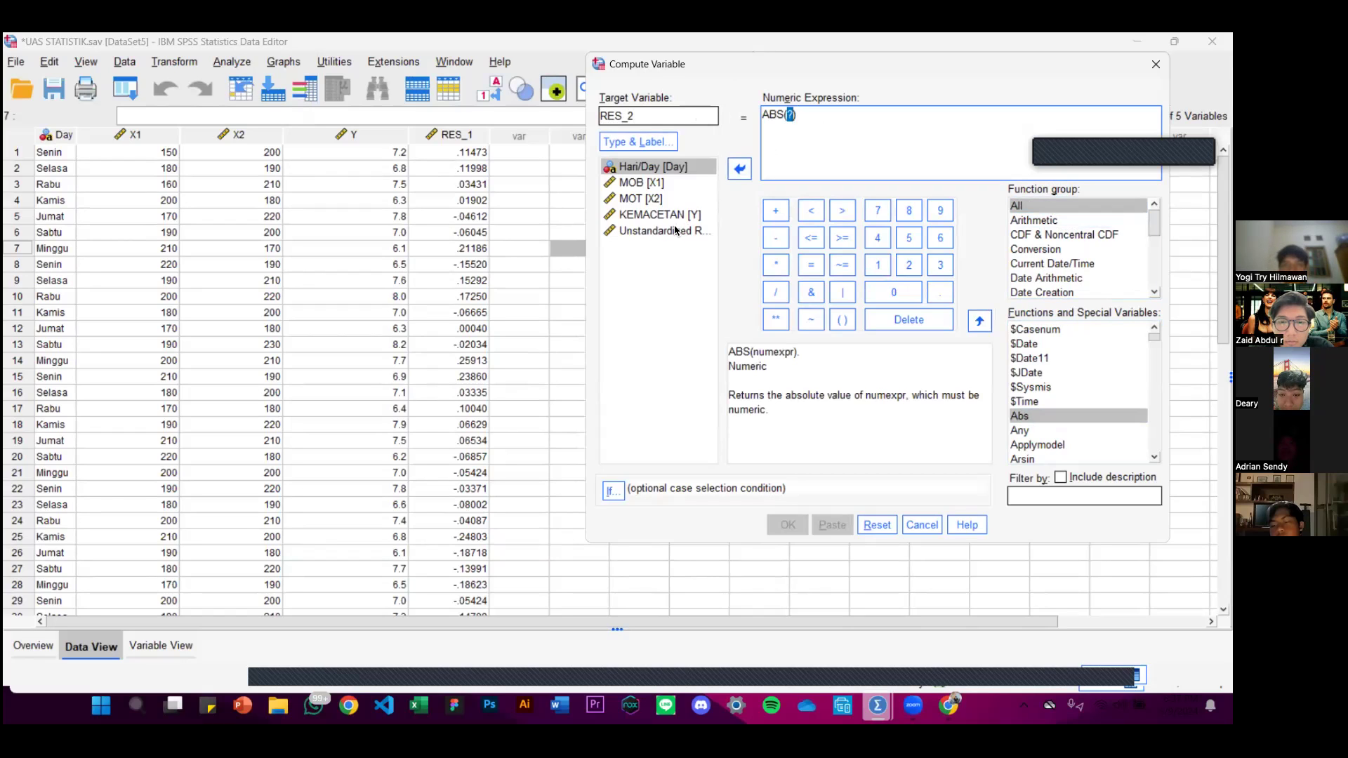
drag(659, 236, 808, 117)
click(794, 118)
key(BackSpace)
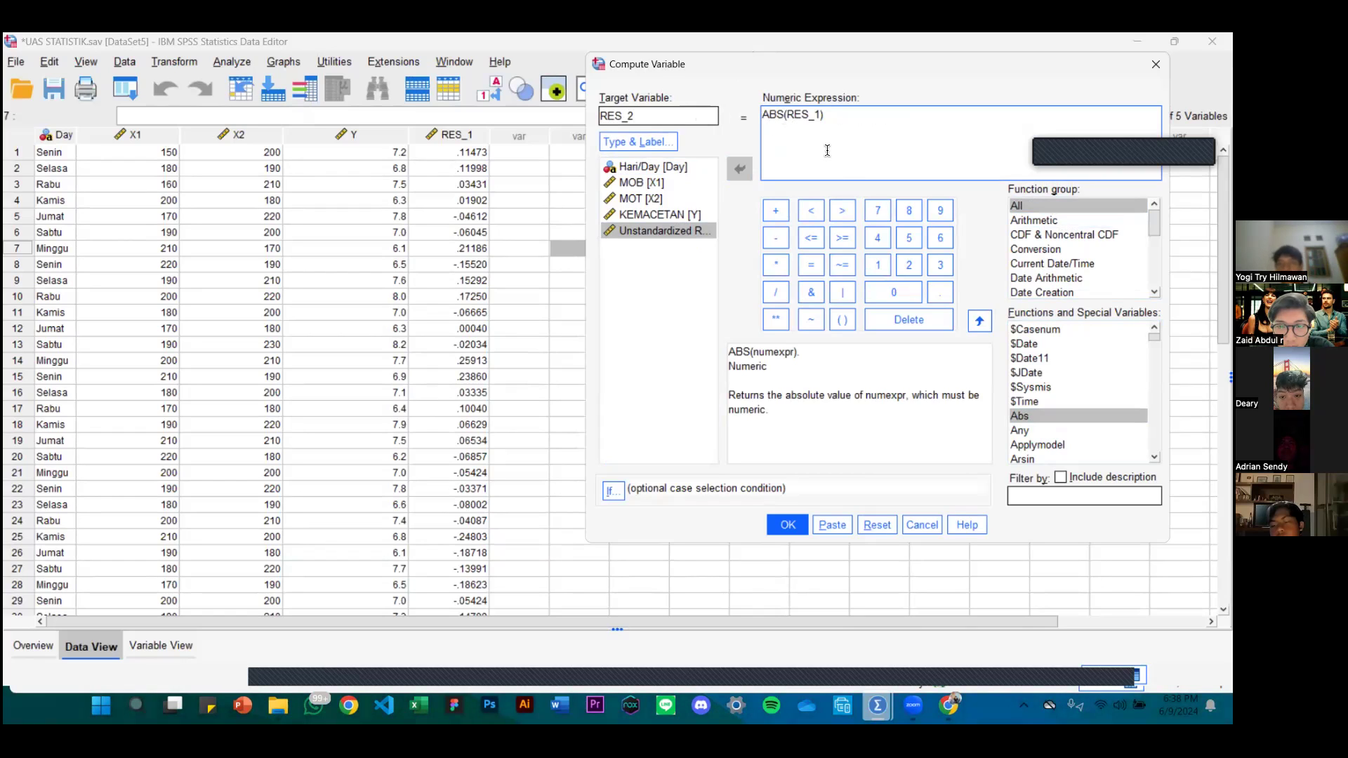
- Extend the function name so the expression reads ABS_RES(RES_1), and run the computation of RES_2
text(_R)
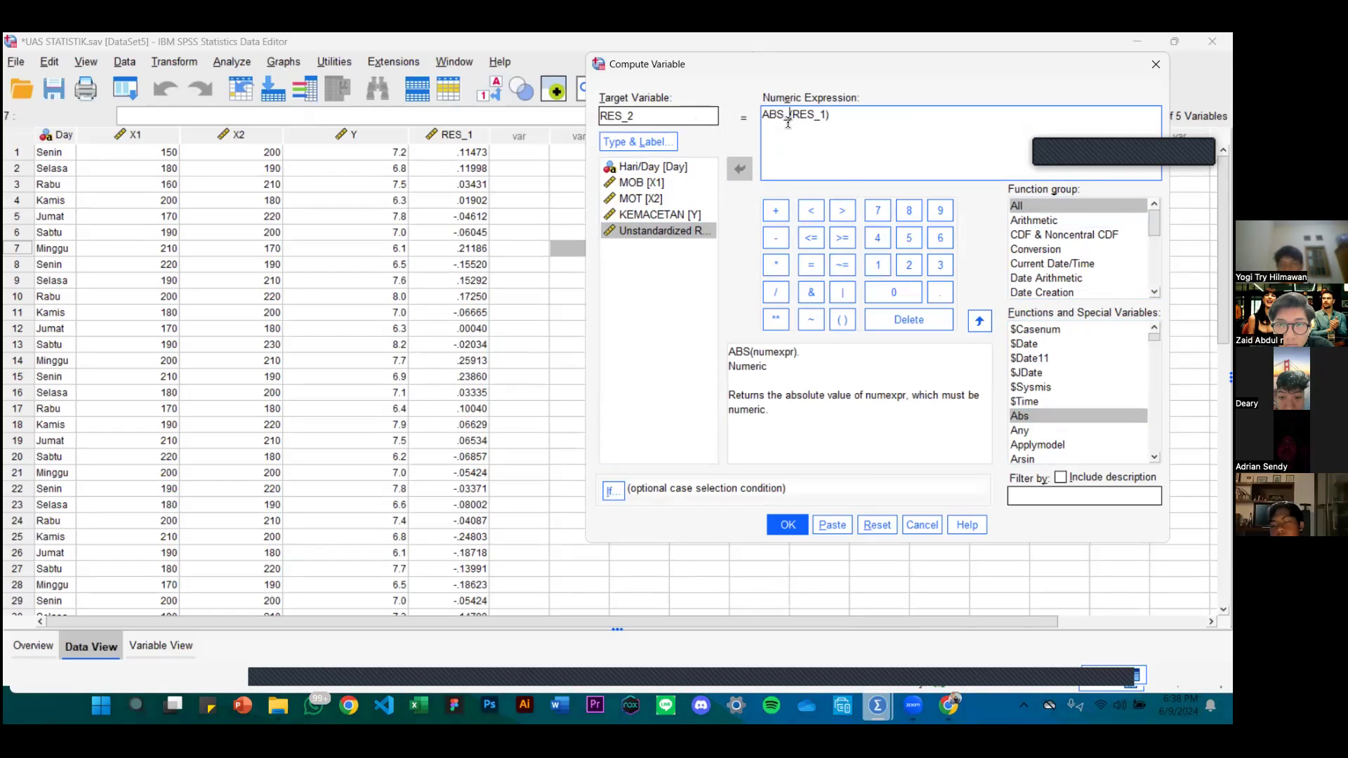
text(ES)
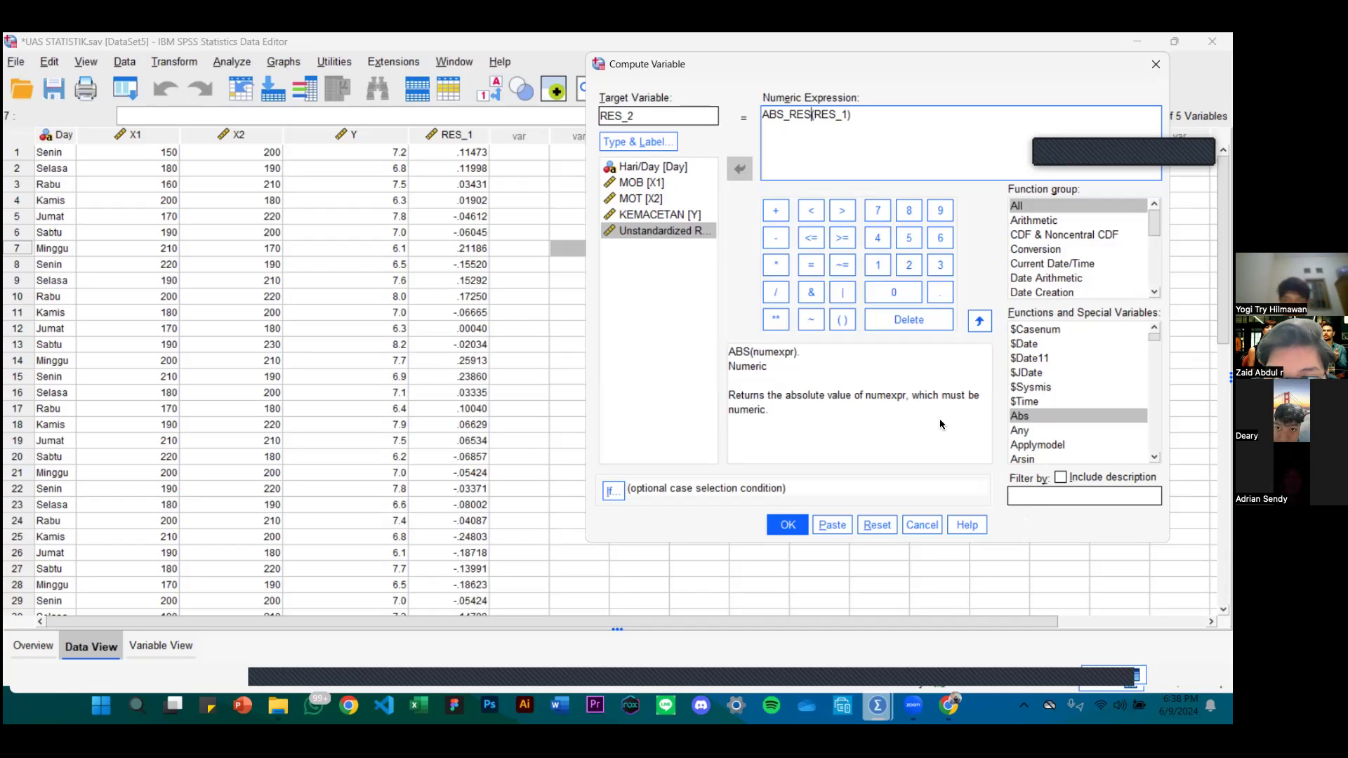
click(789, 525)
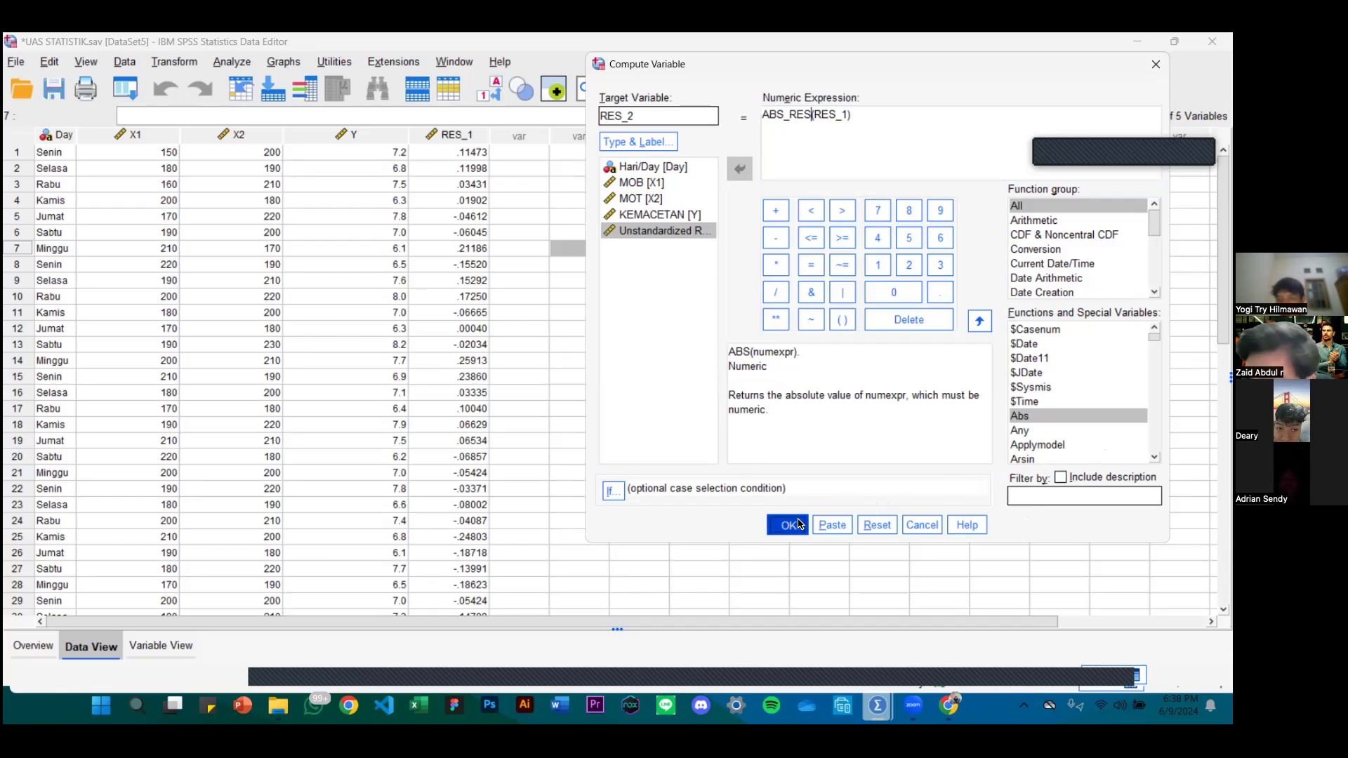
- Review the end of the SPSS output, and inspect individual RES_2 values in the Data Editor
scroll(499, 485, up, 3)
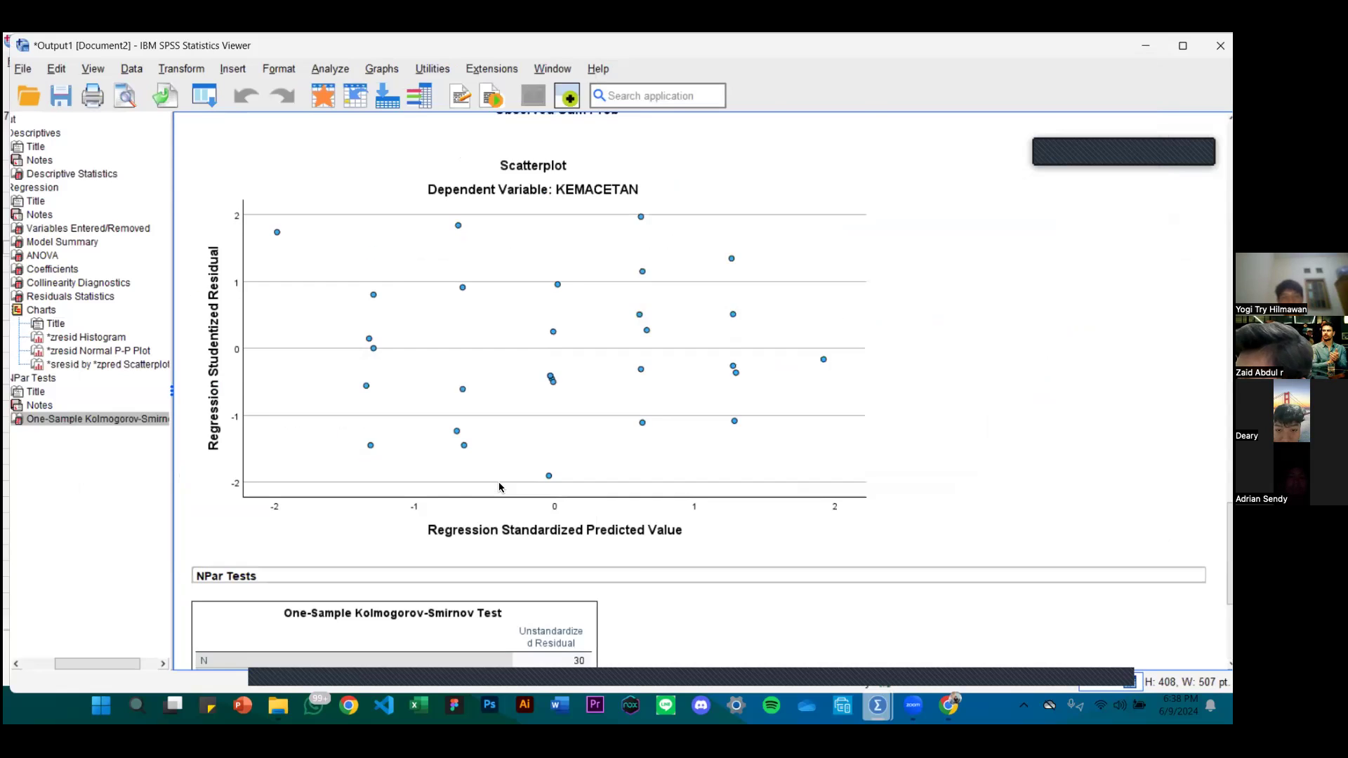
scroll(499, 485, down, 3)
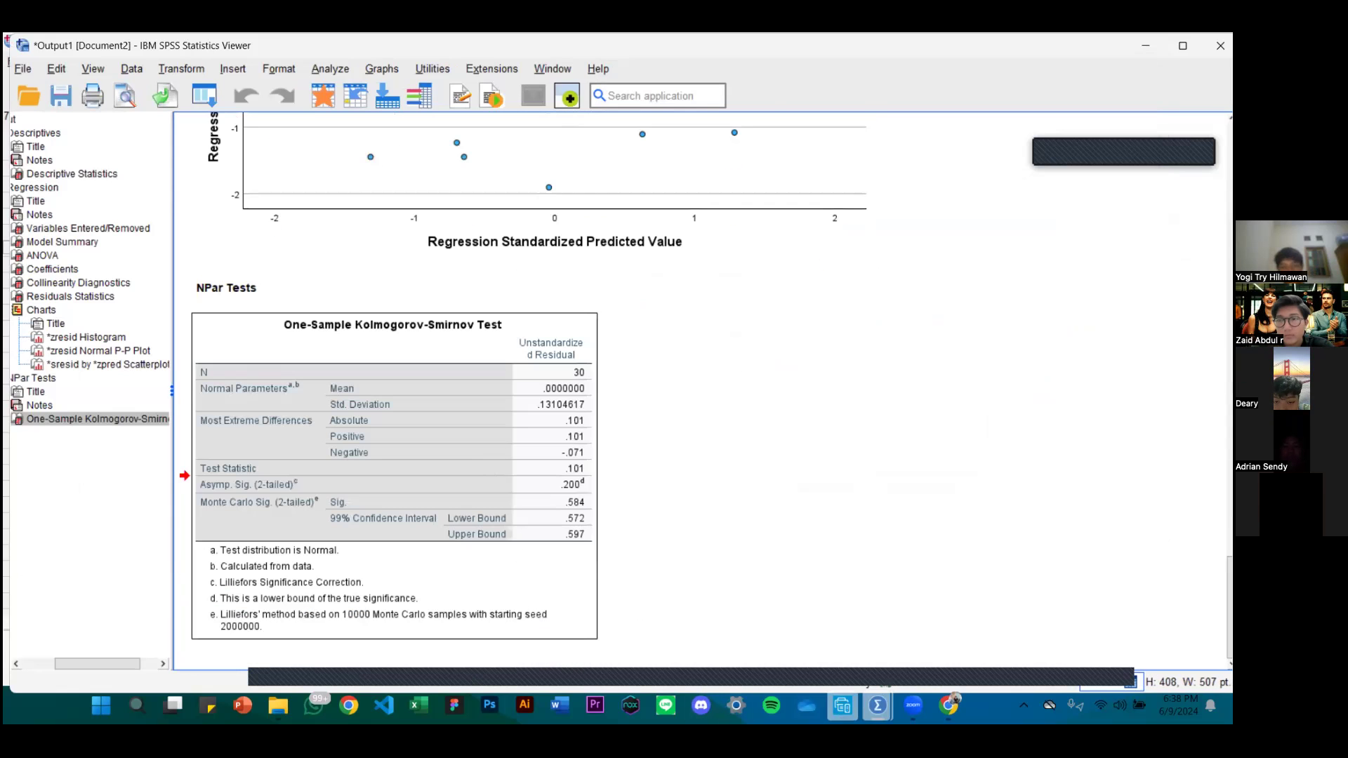
mouse_move(877, 704)
click(798, 626)
click(523, 135)
click(523, 328)
click(523, 456)
click(643, 329)
click(523, 280)
click(522, 217)
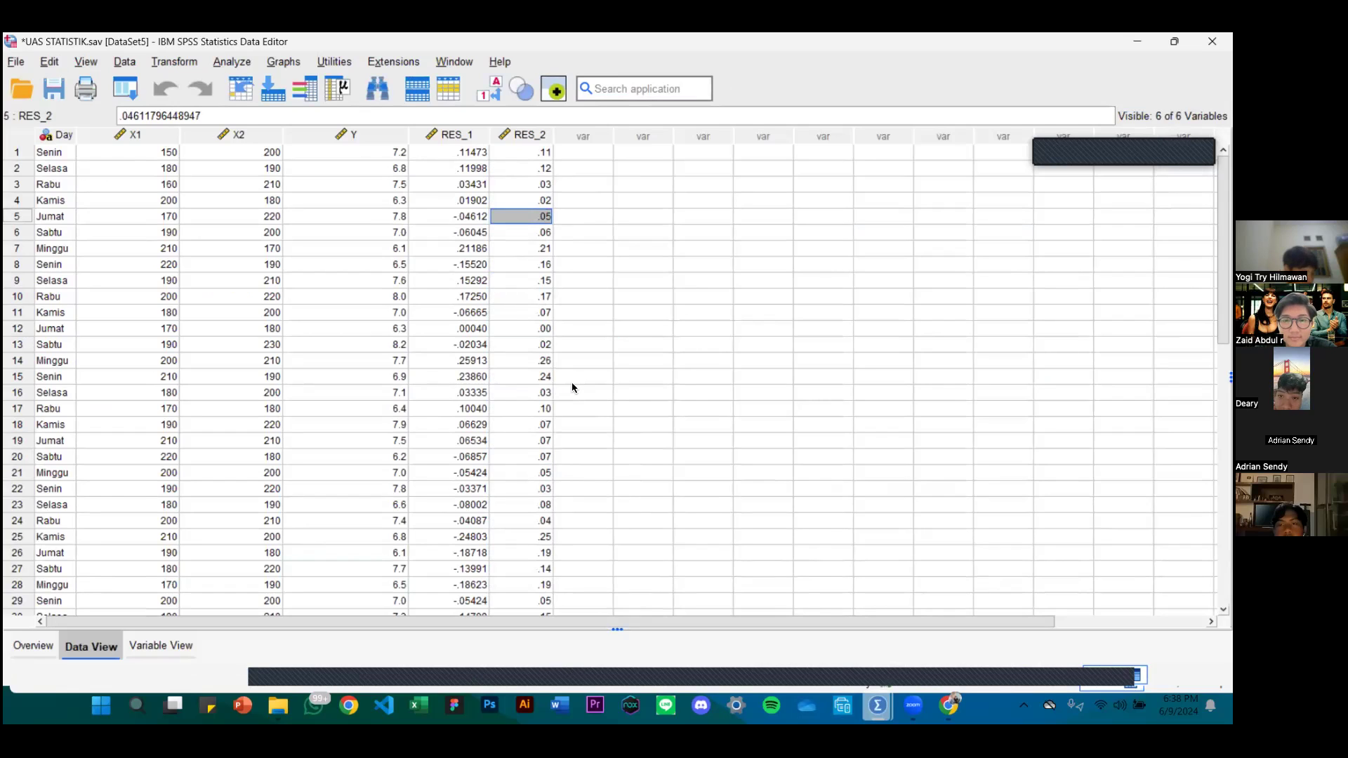
- Check the empty UJI MULTIKOLINIEARITAS page in Canva, and copy the KEMACETAN regression's Coefficients table from the SPSS output
mouse_move(951, 703)
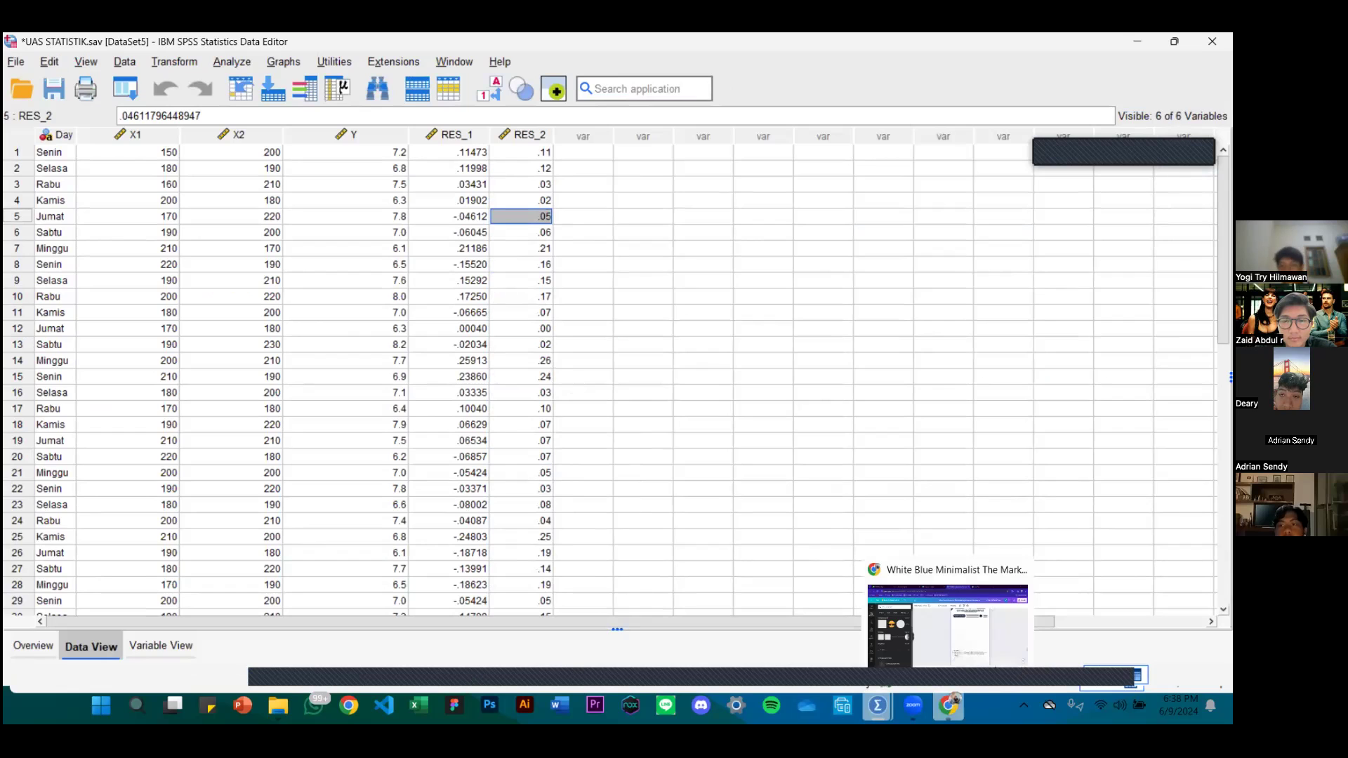
click(947, 624)
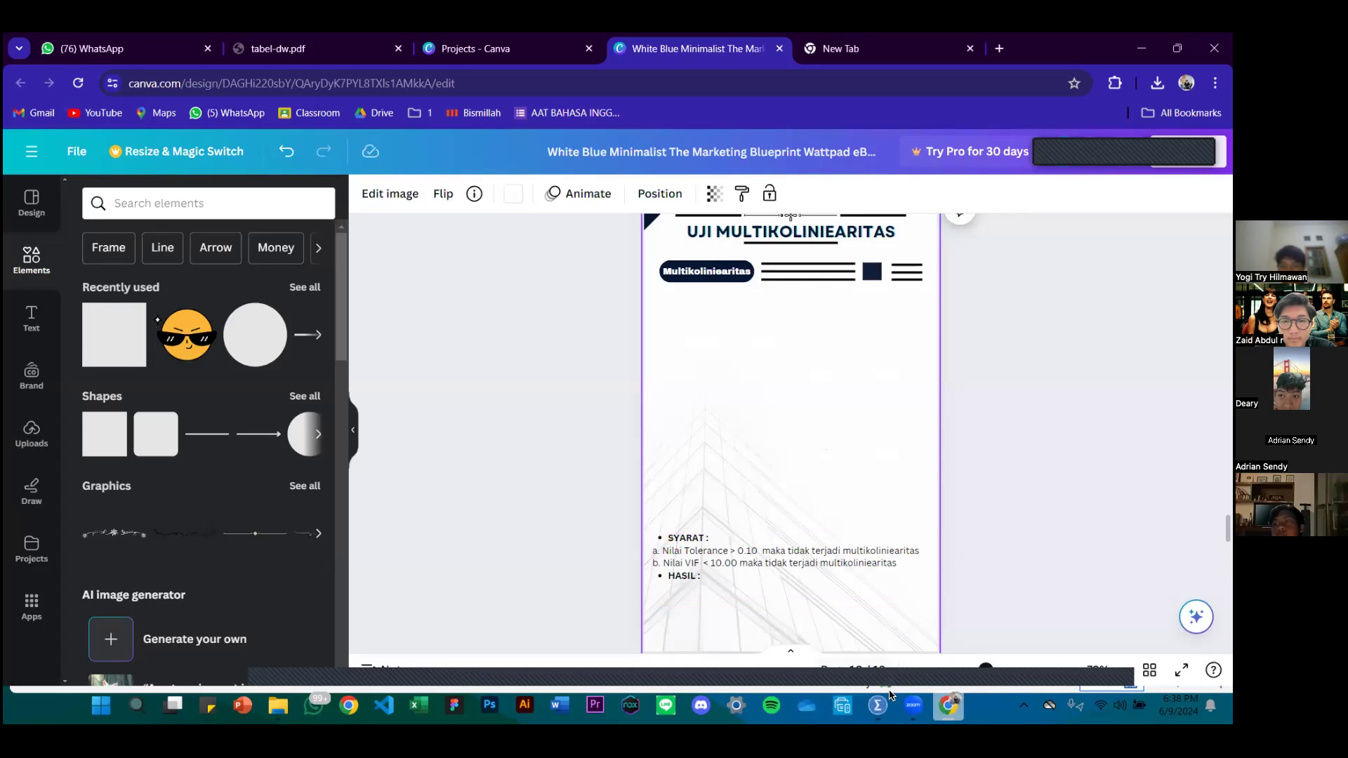
mouse_move(878, 702)
click(963, 618)
scroll(685, 373, up, 5)
scroll(685, 372, up, 10)
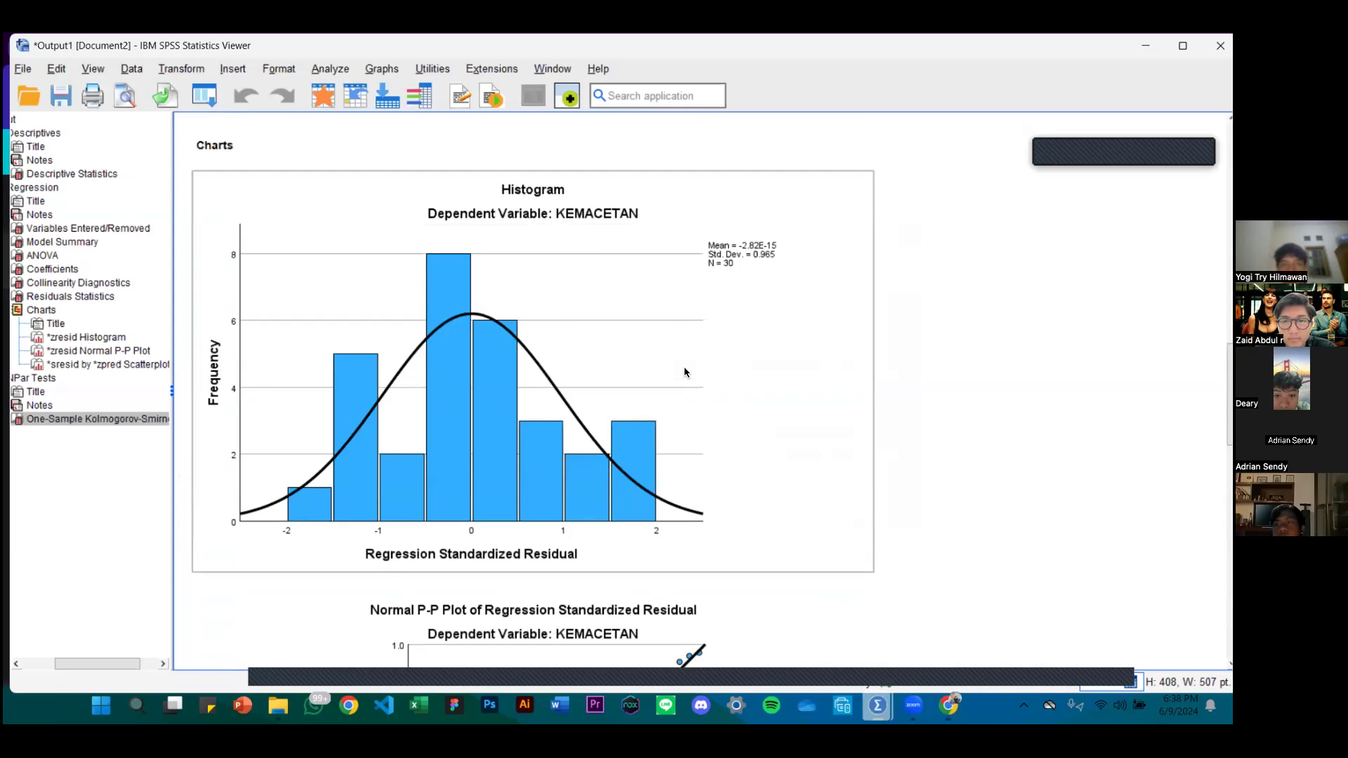
scroll(685, 375, up, 2)
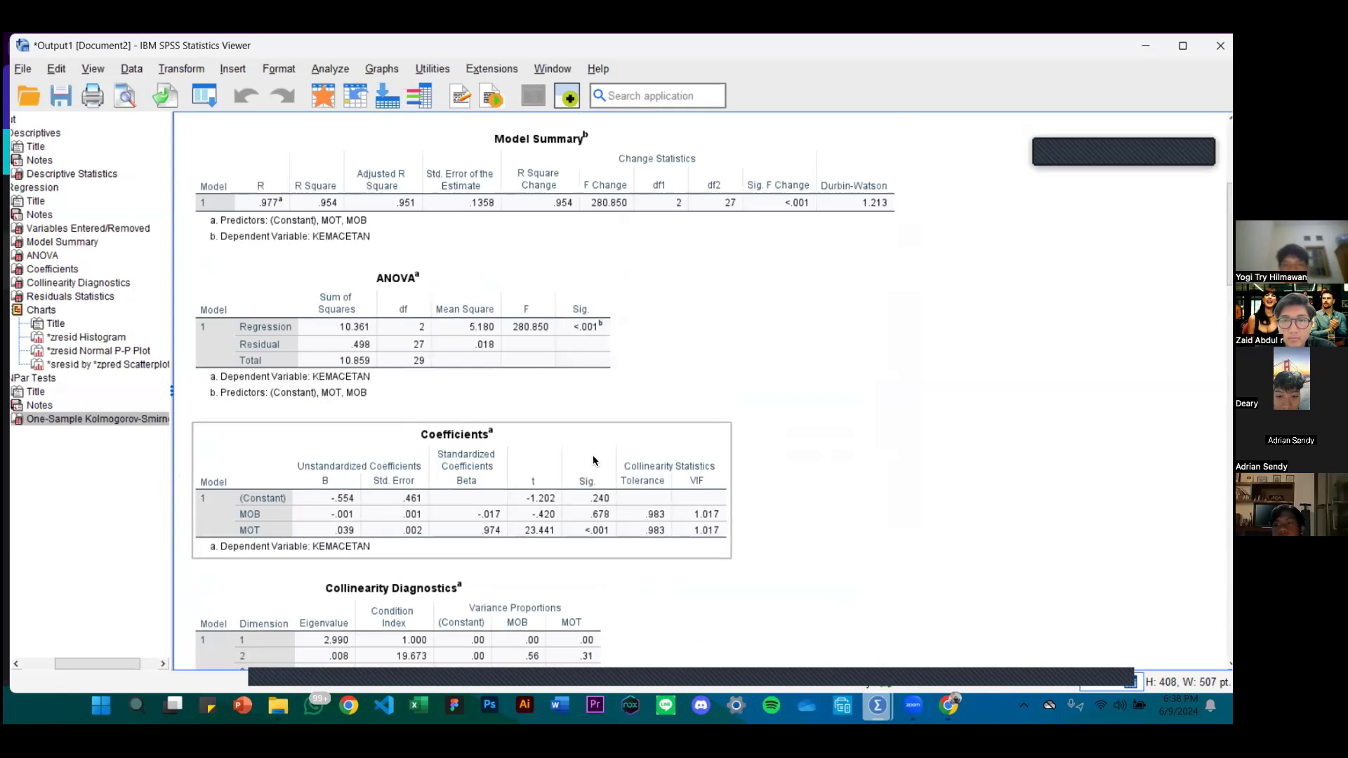
click(592, 461)
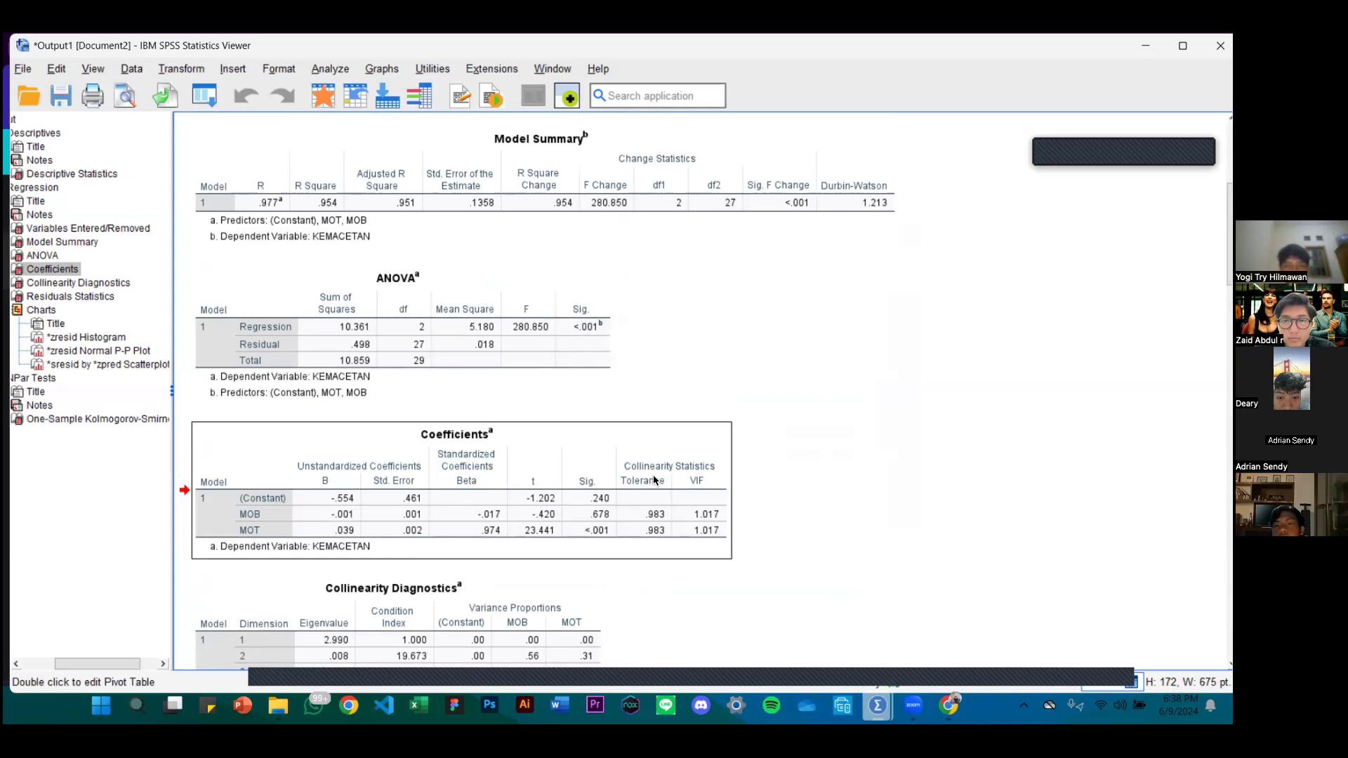
scroll(654, 480, down, 2)
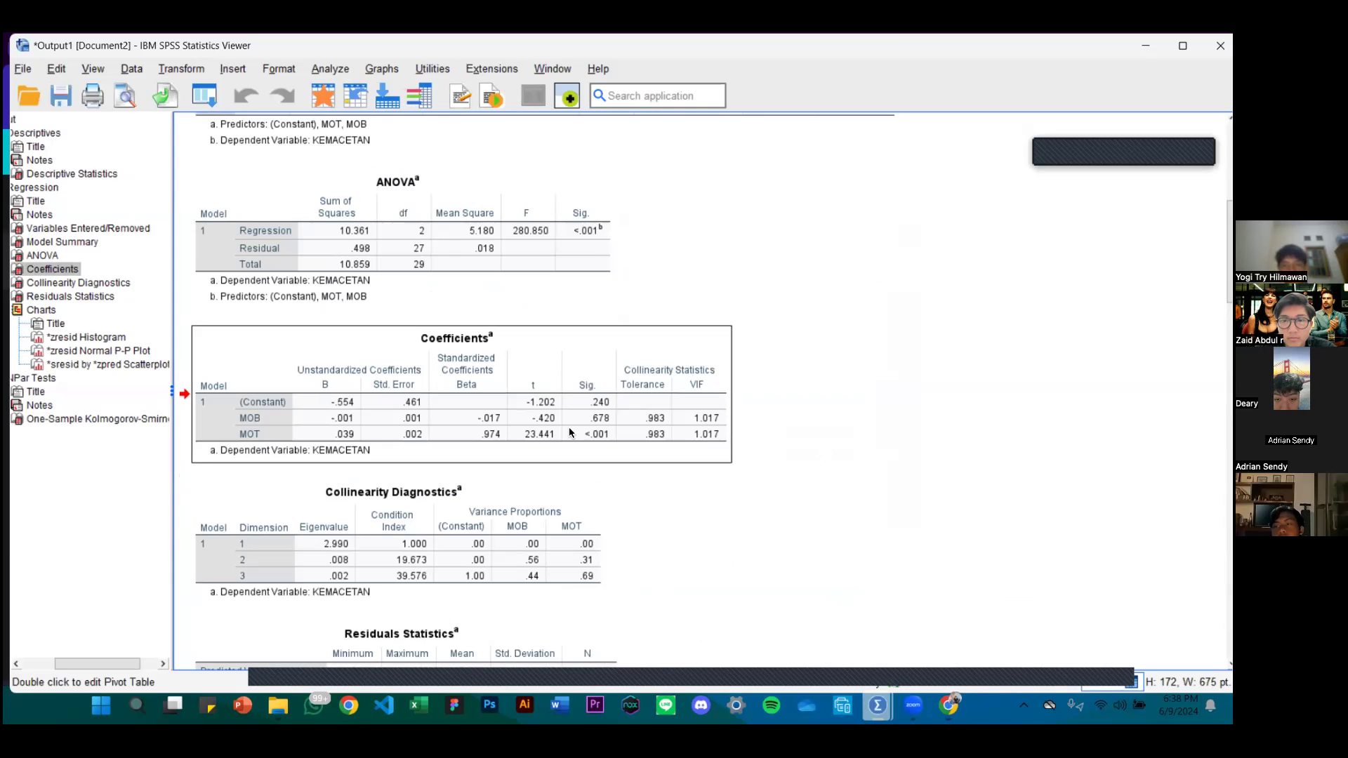
- Switch to Canva, paste the Coefficients table under the Multikoliniearitas label, and enlarge it to about the page width
key(alt+Tab)
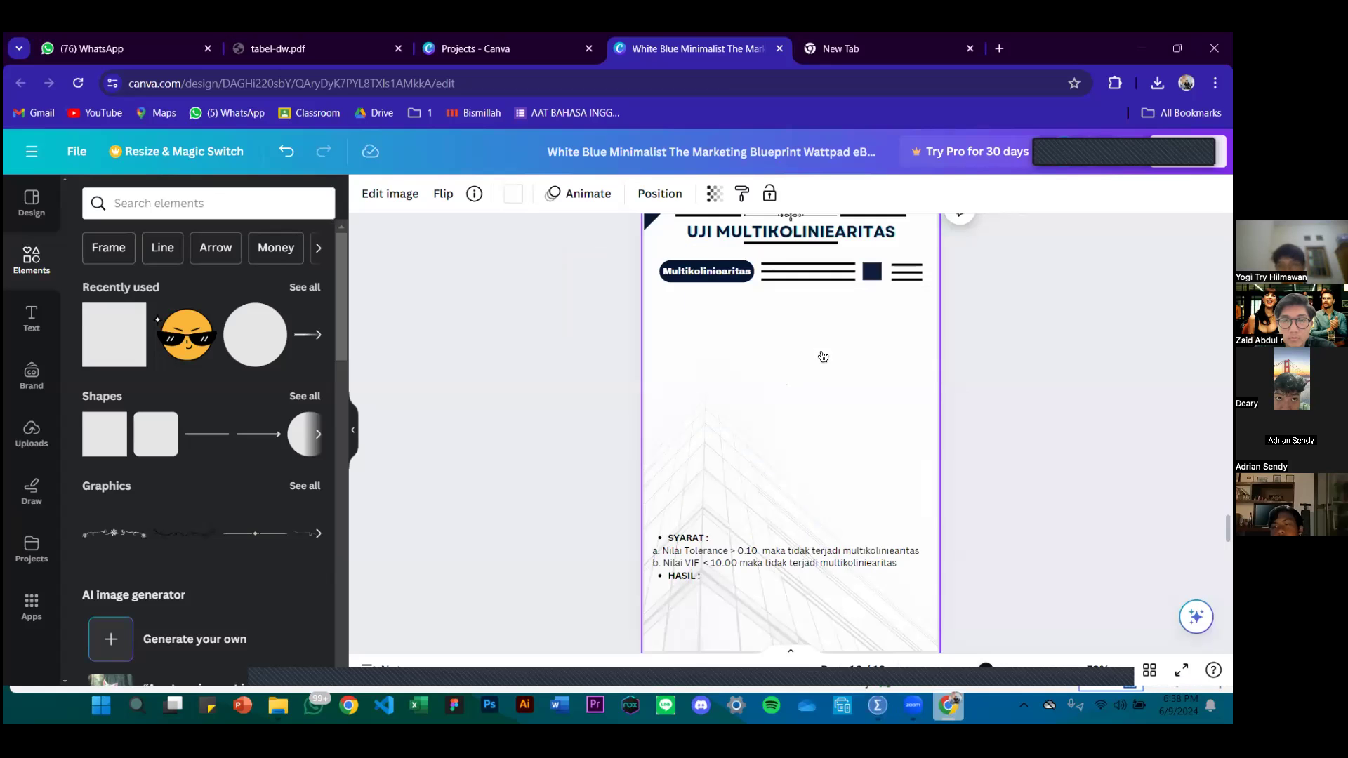
key(ctrl+v)
drag(843, 431, 920, 436)
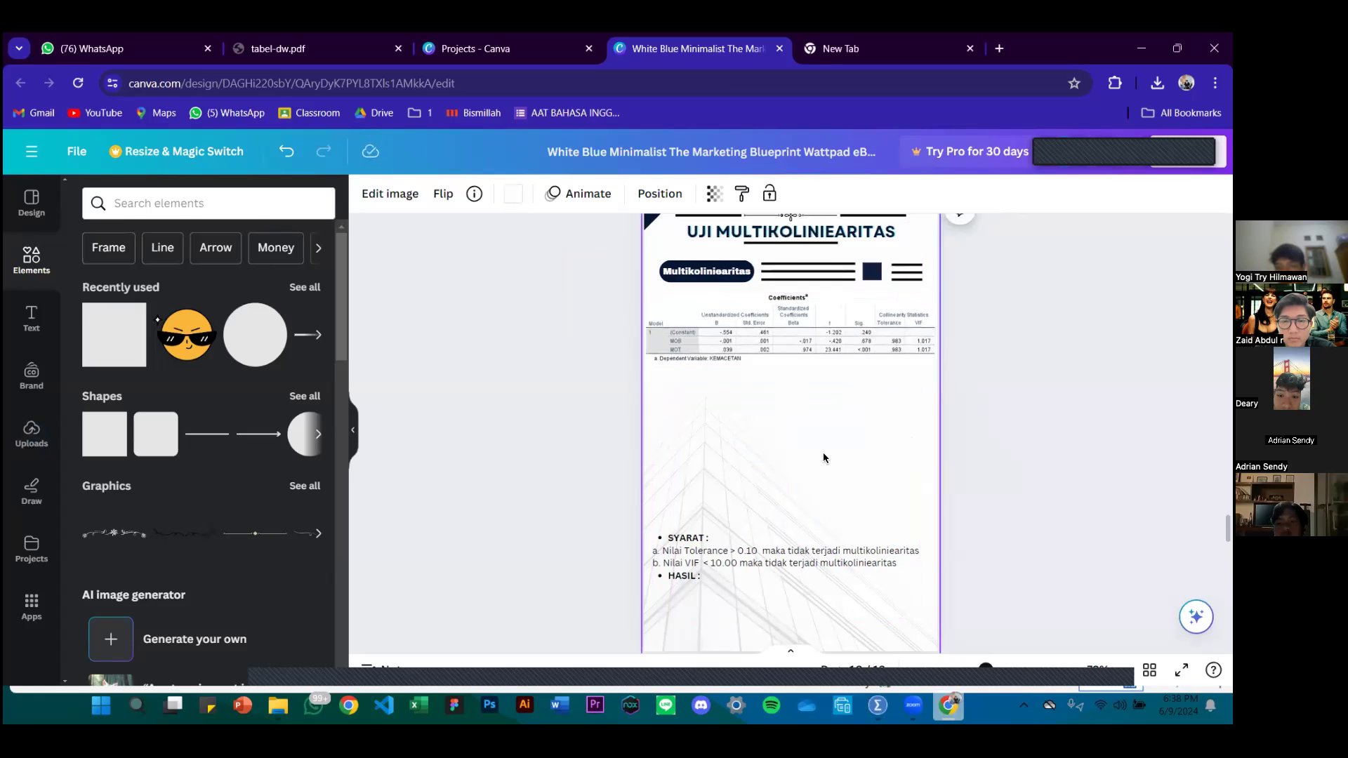
click(765, 418)
- Copy the red highlight rectangle from the Kolmogorov-Smirnov table and paste it onto the UJI MULTIKOLINIEARITAS page
scroll(589, 412, up, 5)
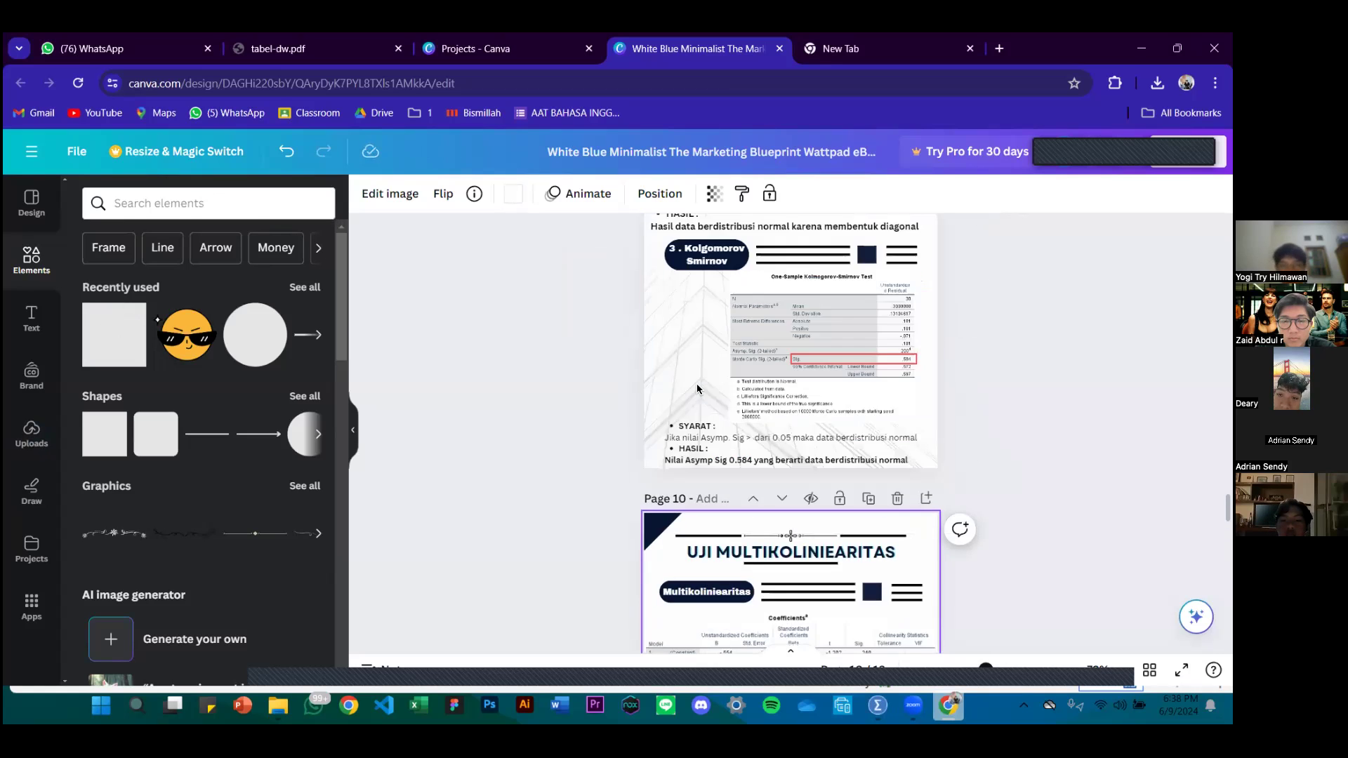
click(814, 464)
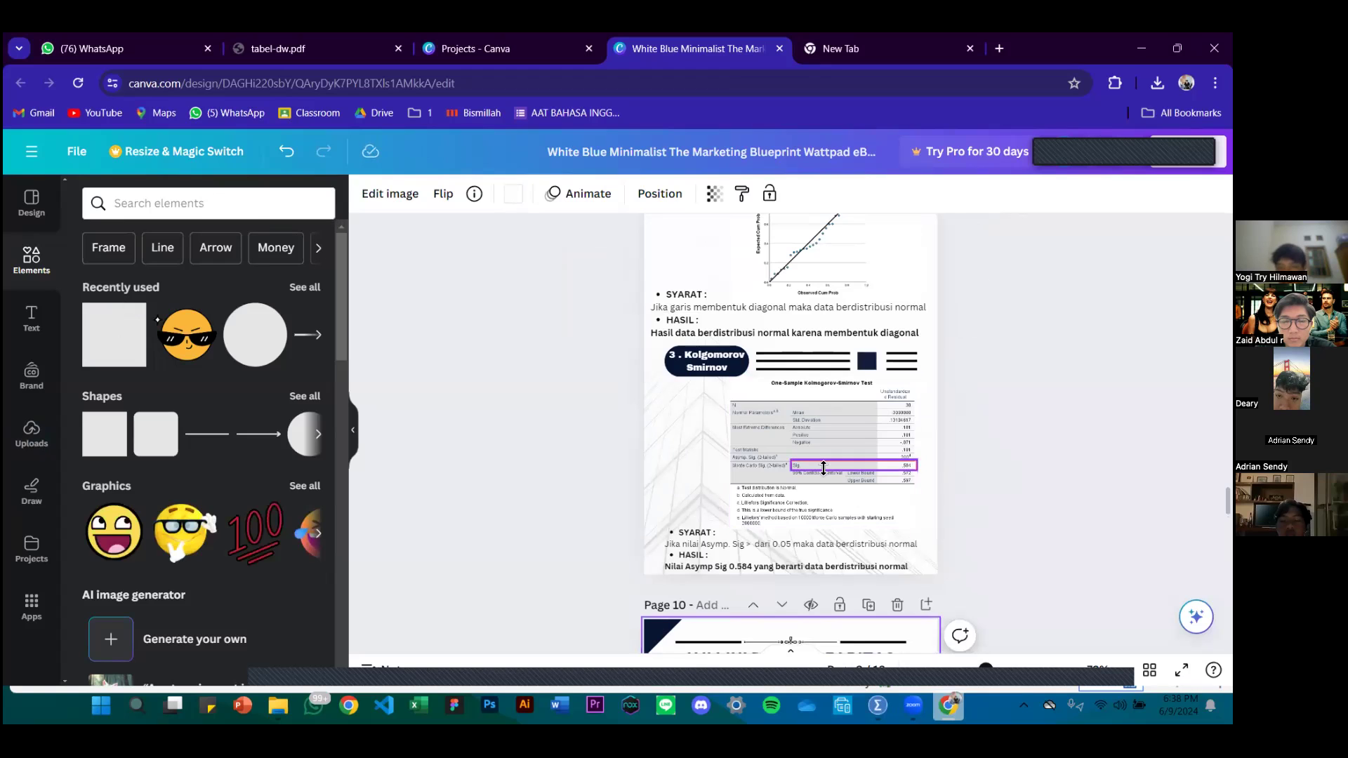
scroll(842, 449, down, 5)
key(ctrl+v)
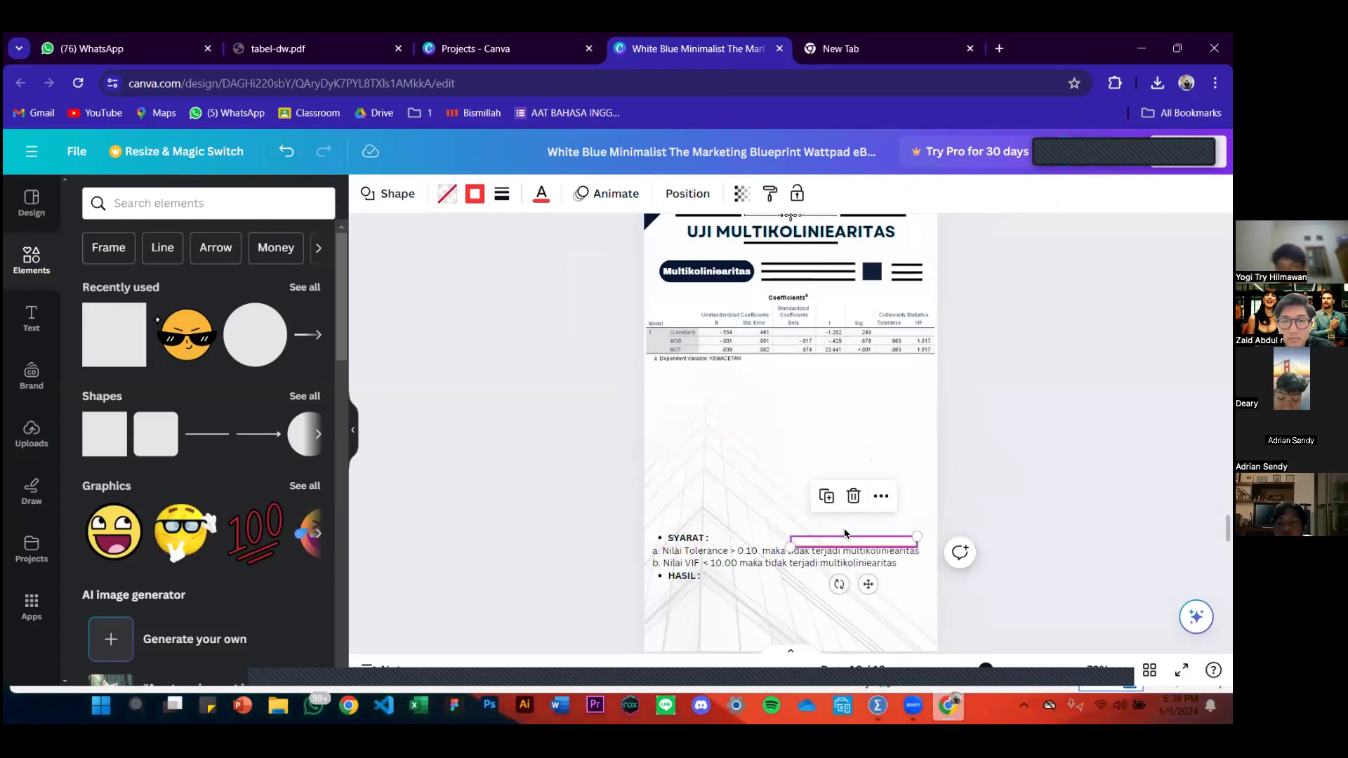
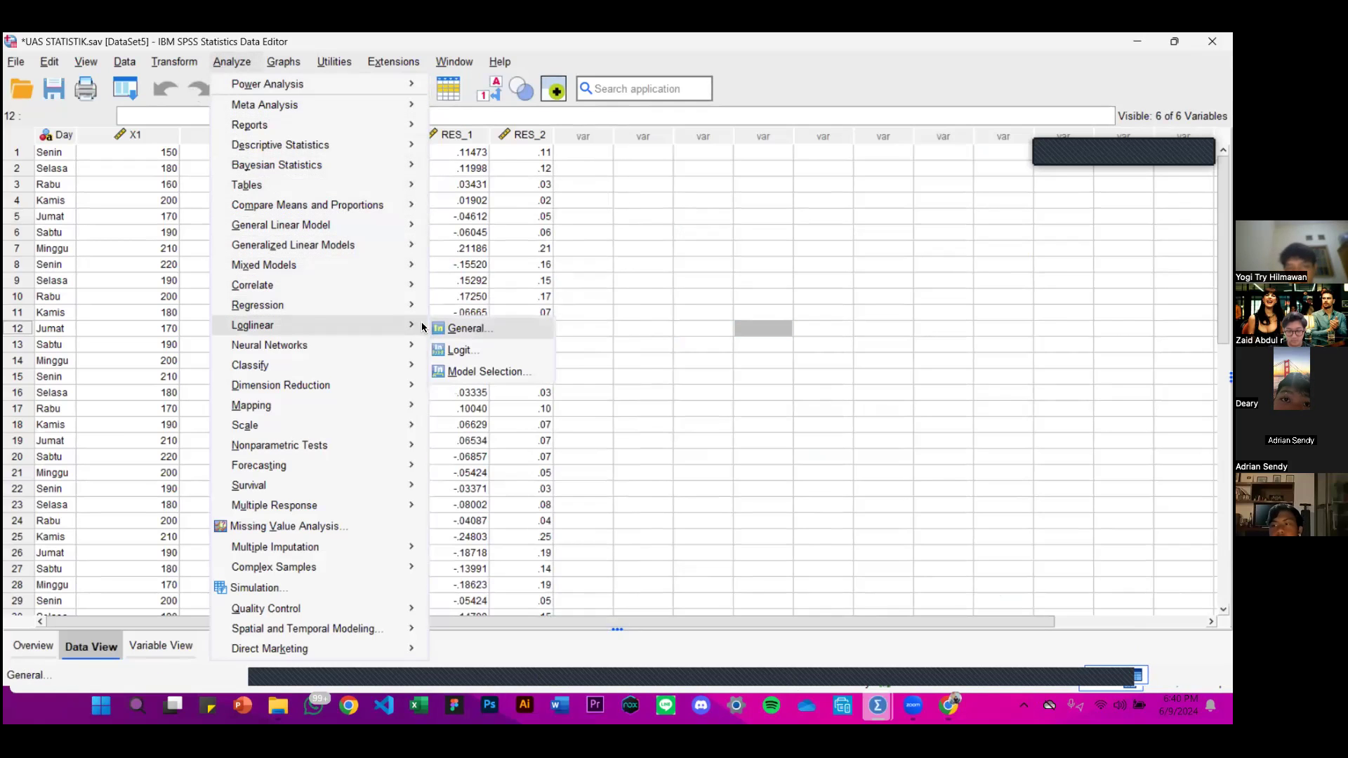
- Open Linear Regression in the SPSS Data Editor and replace the dependent variable KEMACETAN with RES_2
mouse_move(365, 304)
click(465, 326)
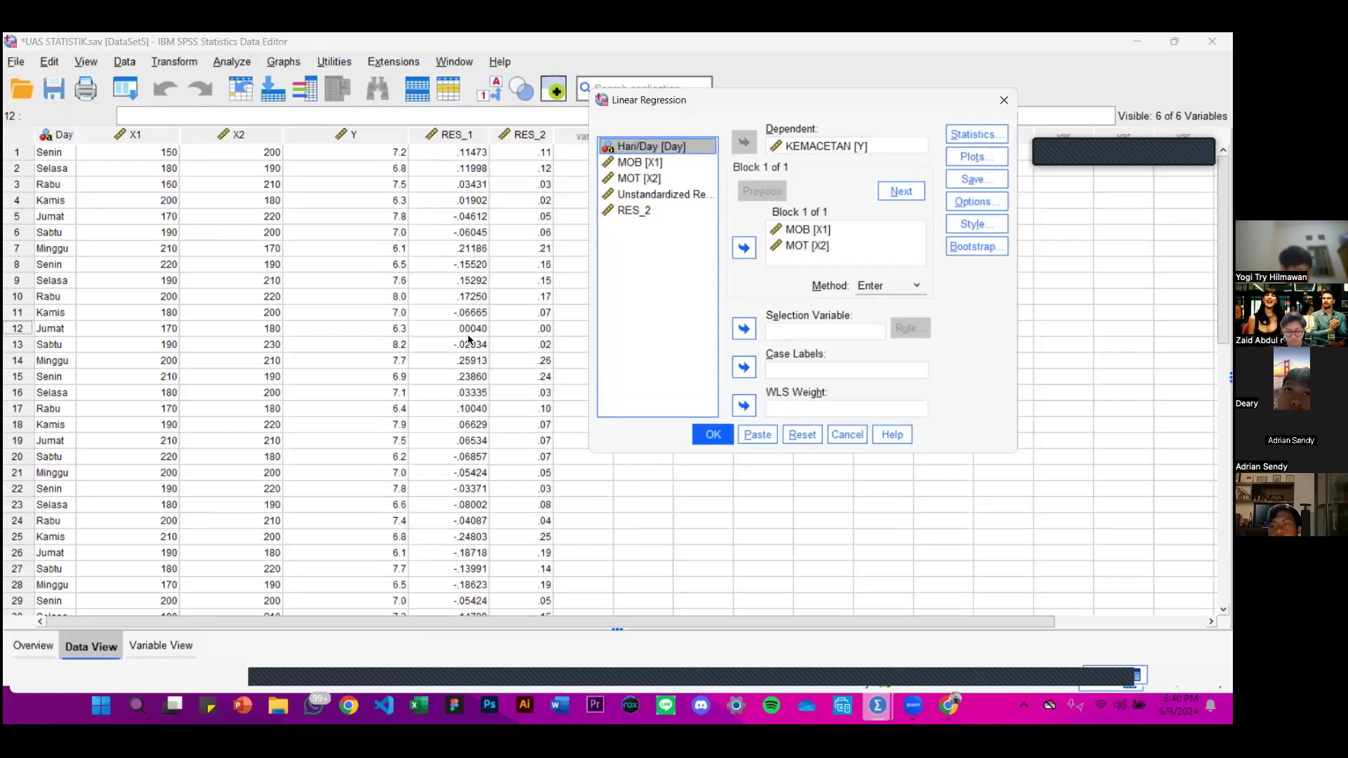
click(814, 147)
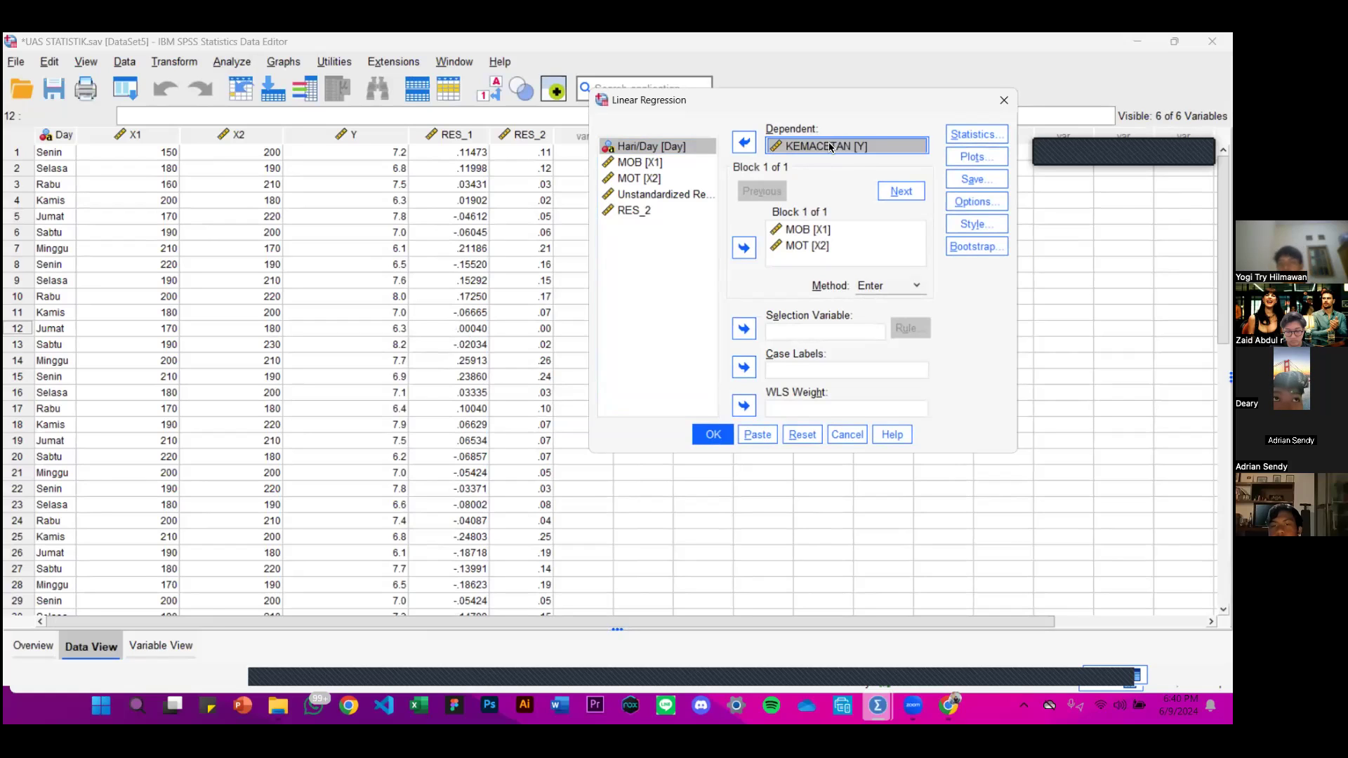
click(743, 143)
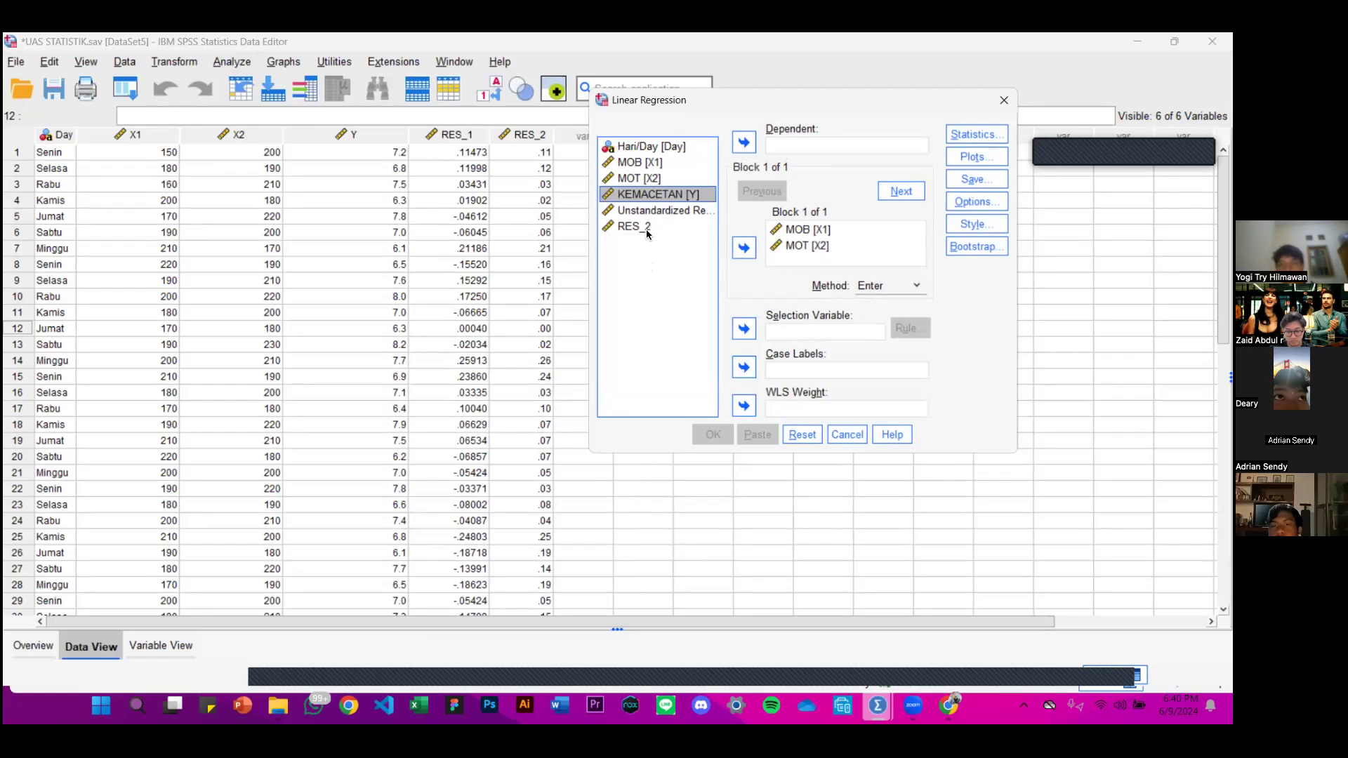
click(648, 228)
click(743, 142)
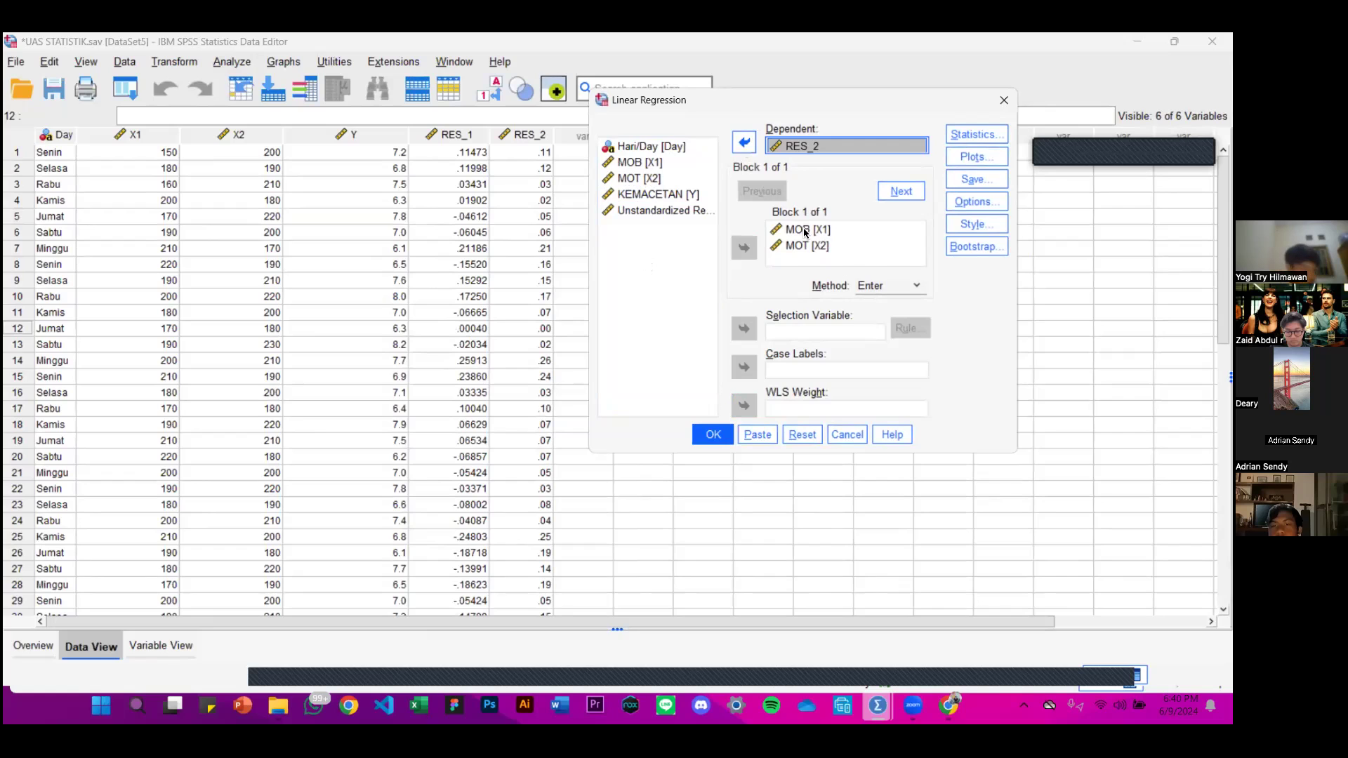
- In the regression statistics, disable R squared change, Collinearity diagnostics and Durbin-Watson, and enable Covariance matrix
click(967, 131)
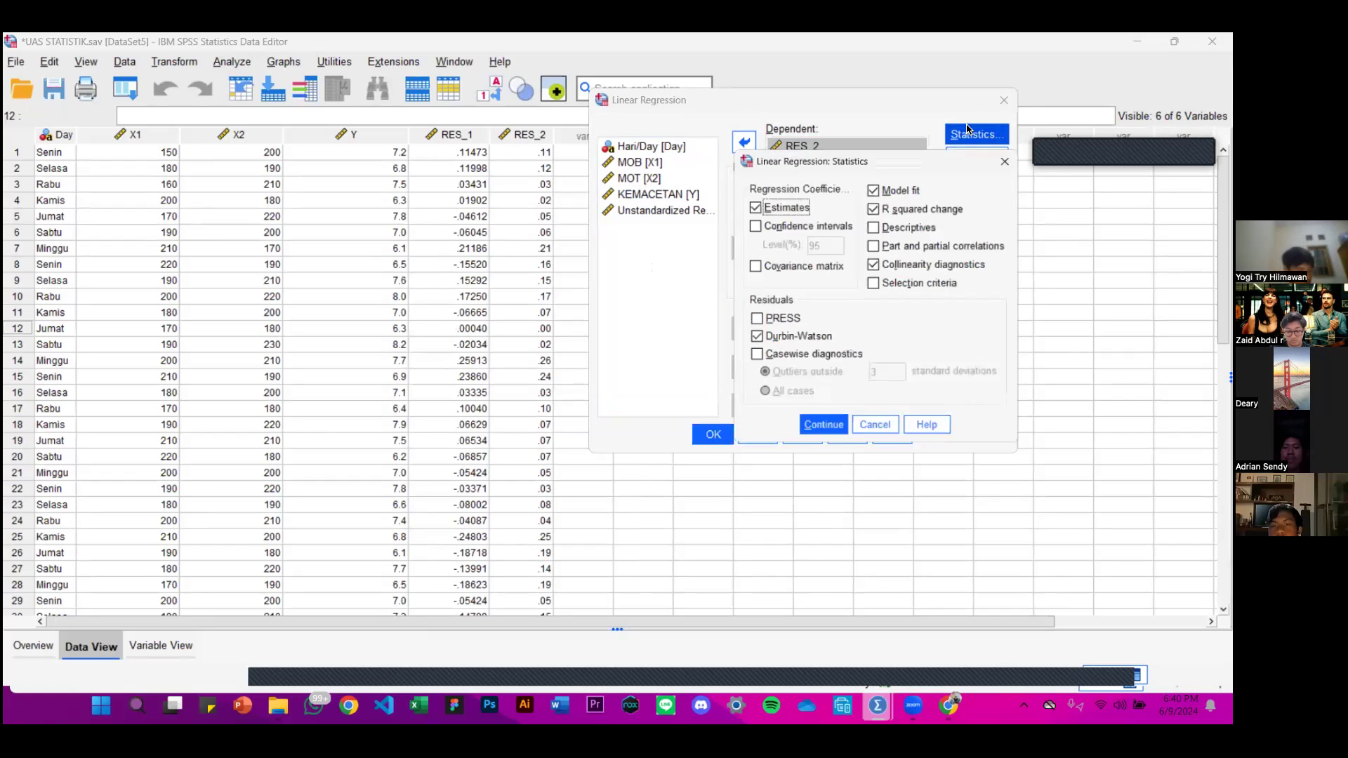
click(879, 206)
click(875, 264)
click(768, 264)
click(782, 340)
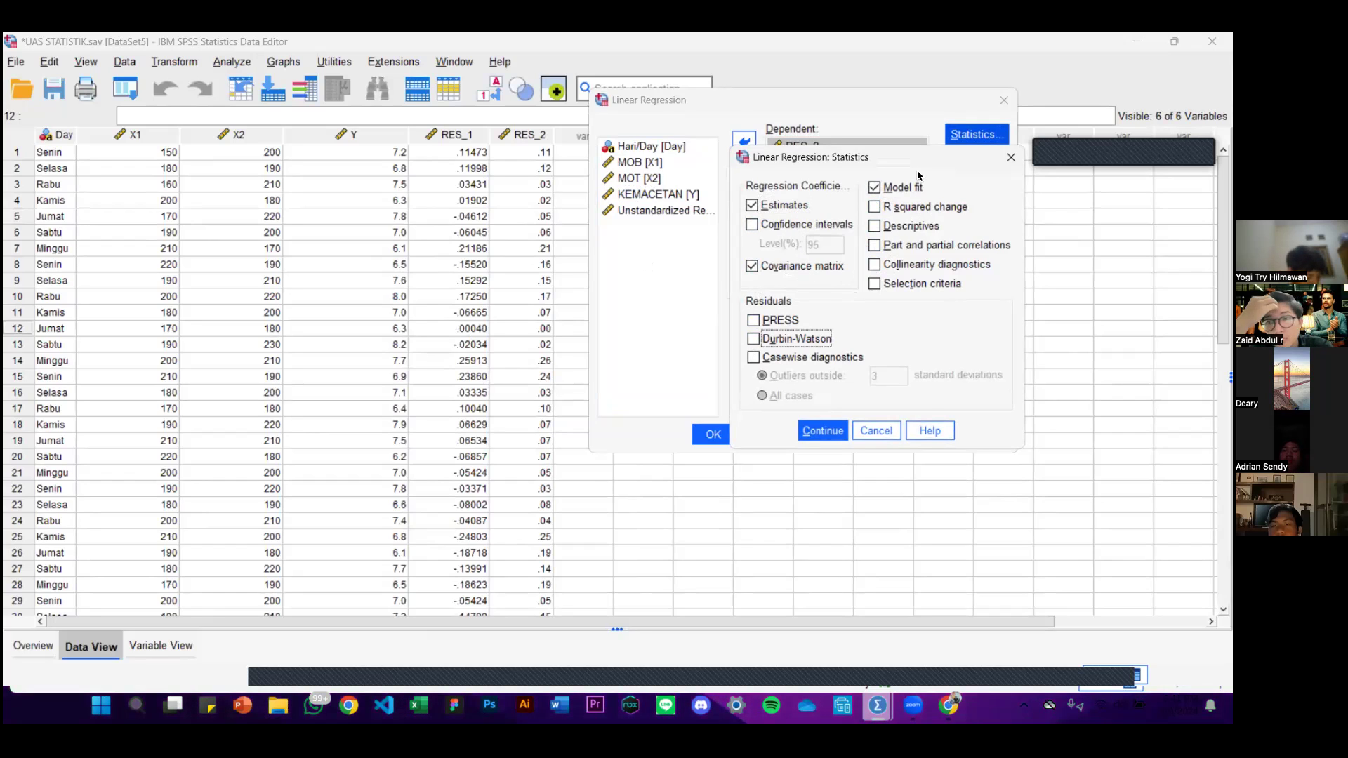
click(822, 430)
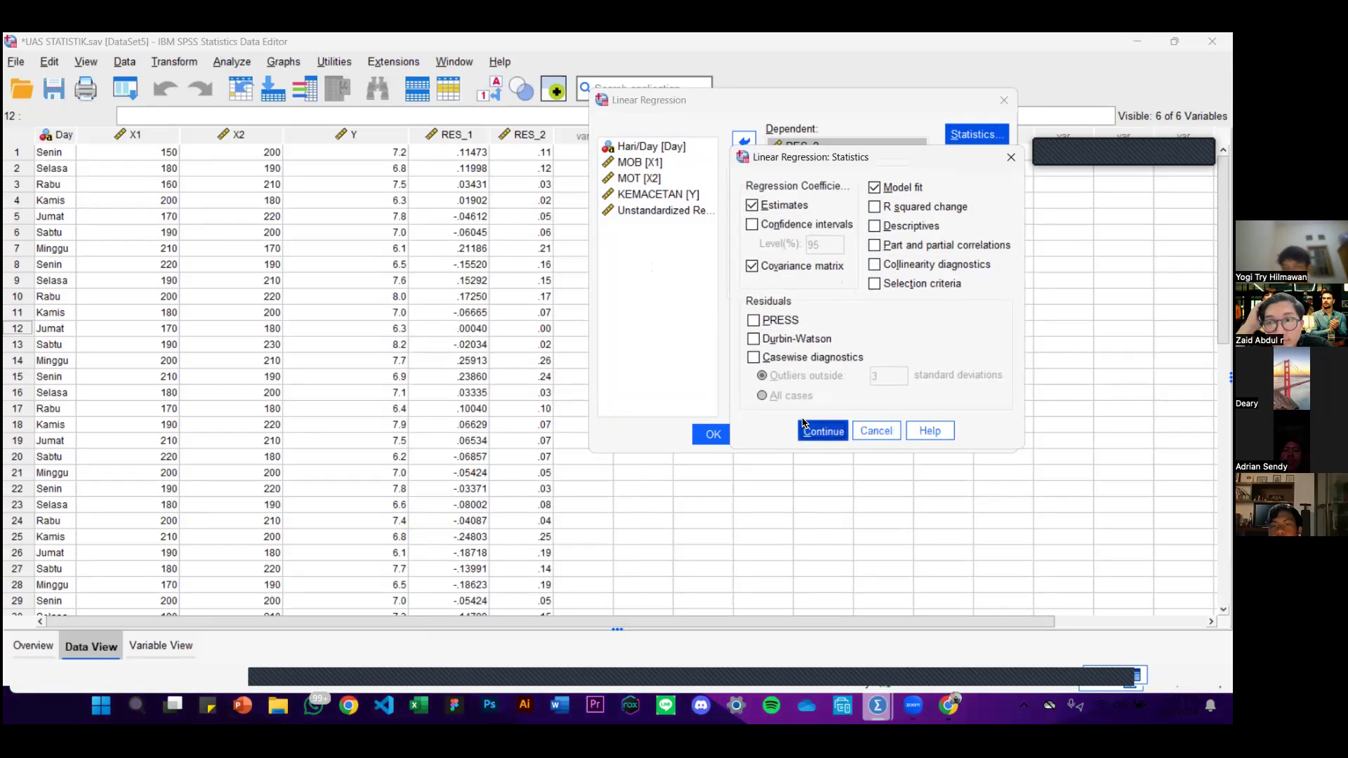
- Disable the Histogram and Normal probability plot in the regression plots, and run the RES_2 regression
click(976, 156)
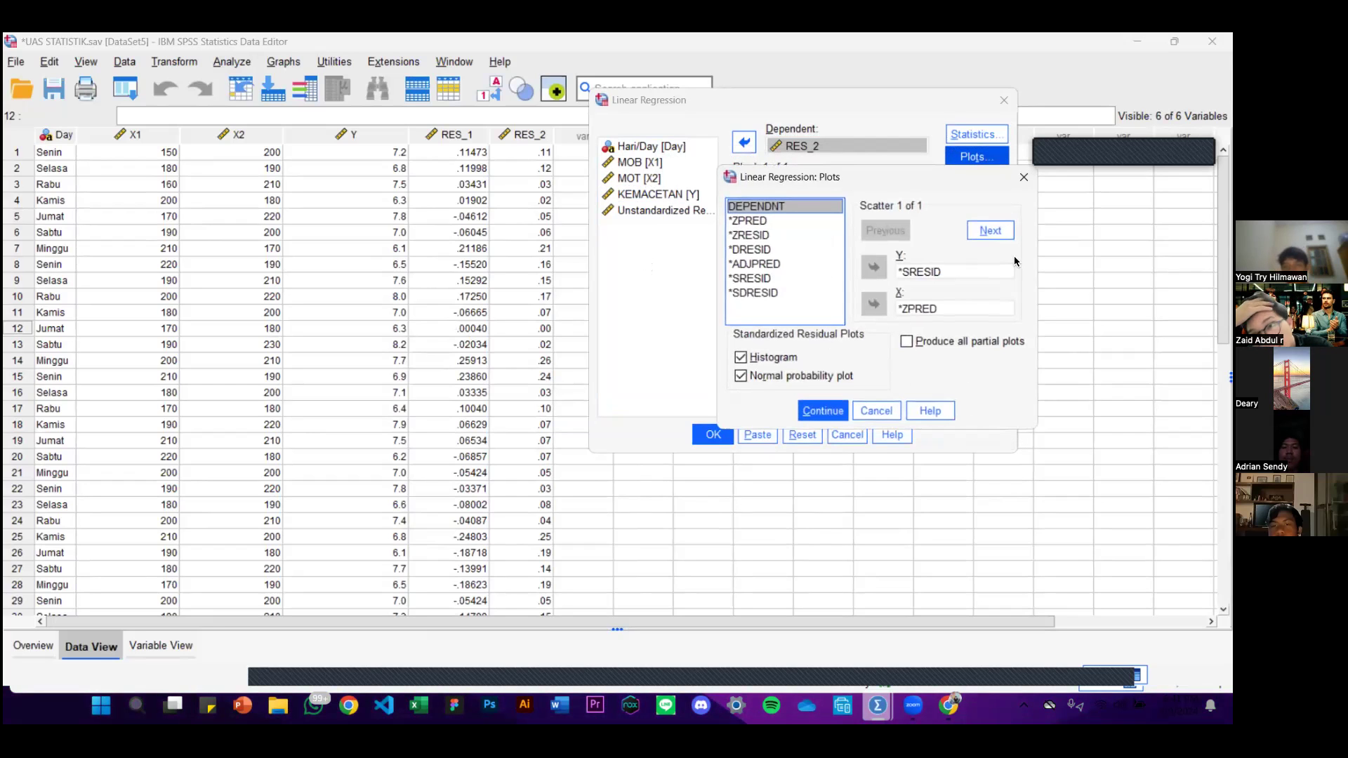
click(772, 360)
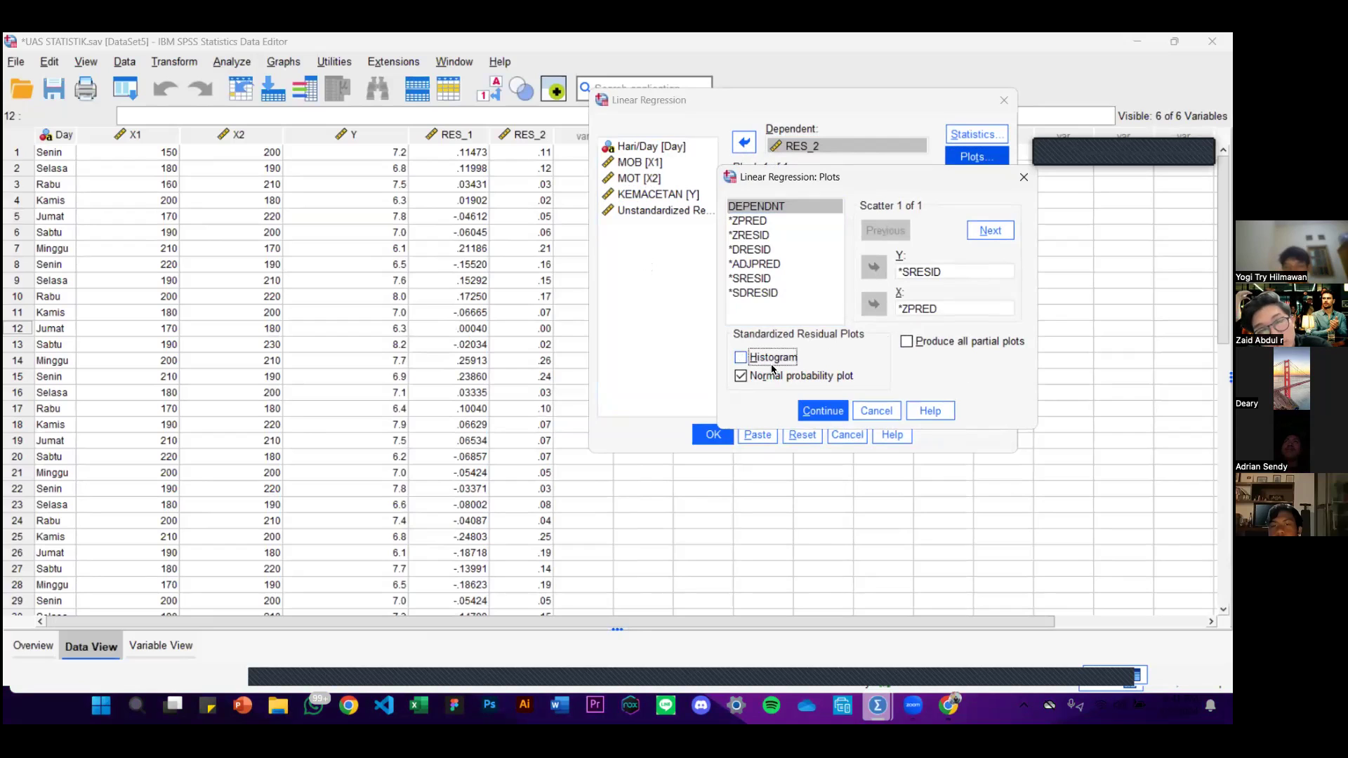
click(817, 378)
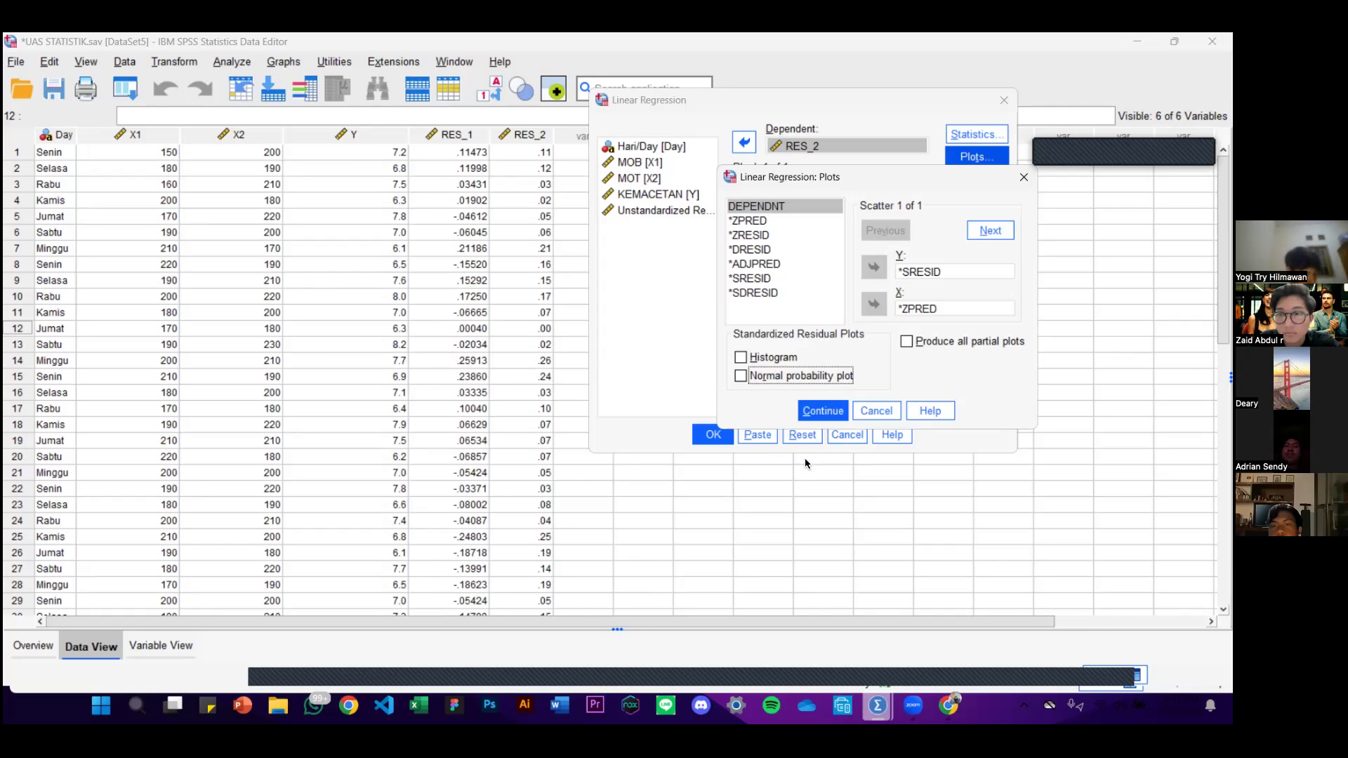
click(823, 410)
click(715, 434)
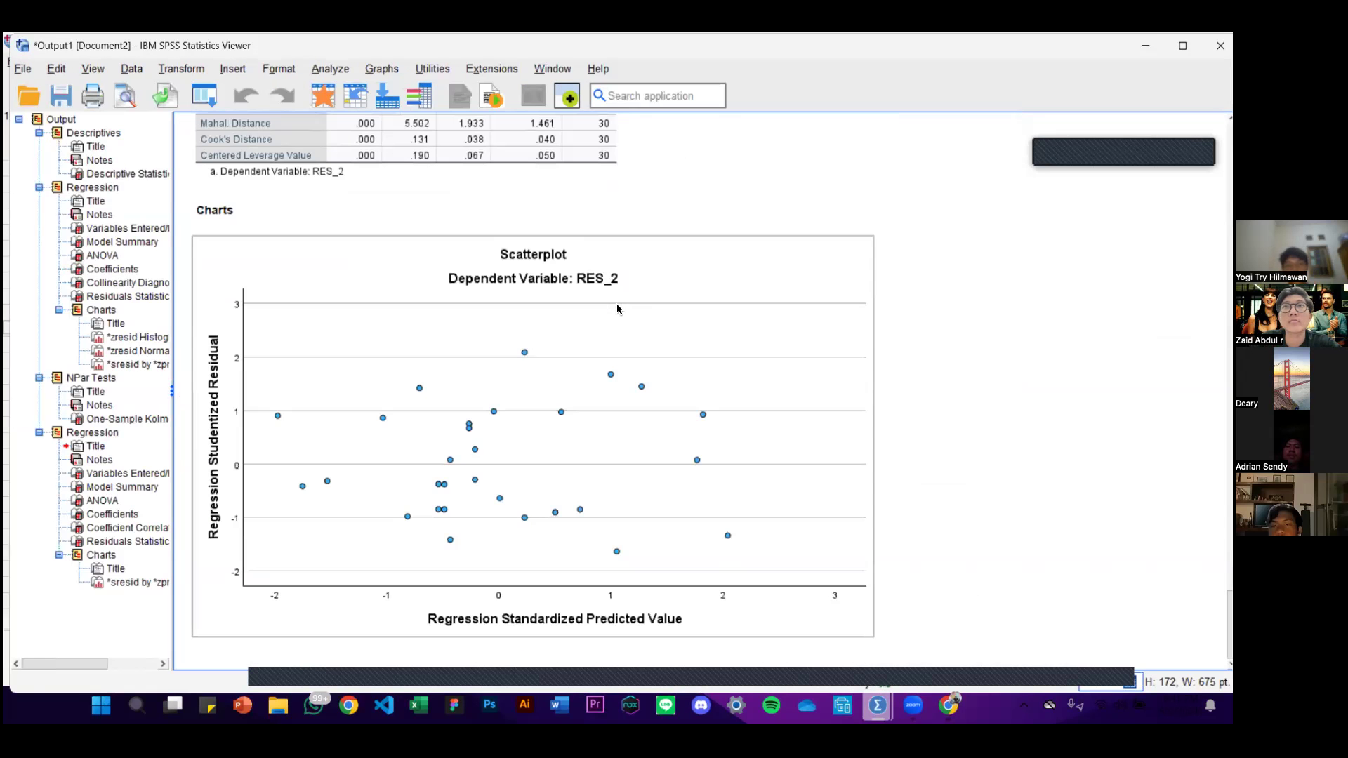
- Review the RES_2 regression output, from the scatterplot up to the coefficients and model tables
click(583, 369)
click(694, 216)
scroll(614, 403, up, 5)
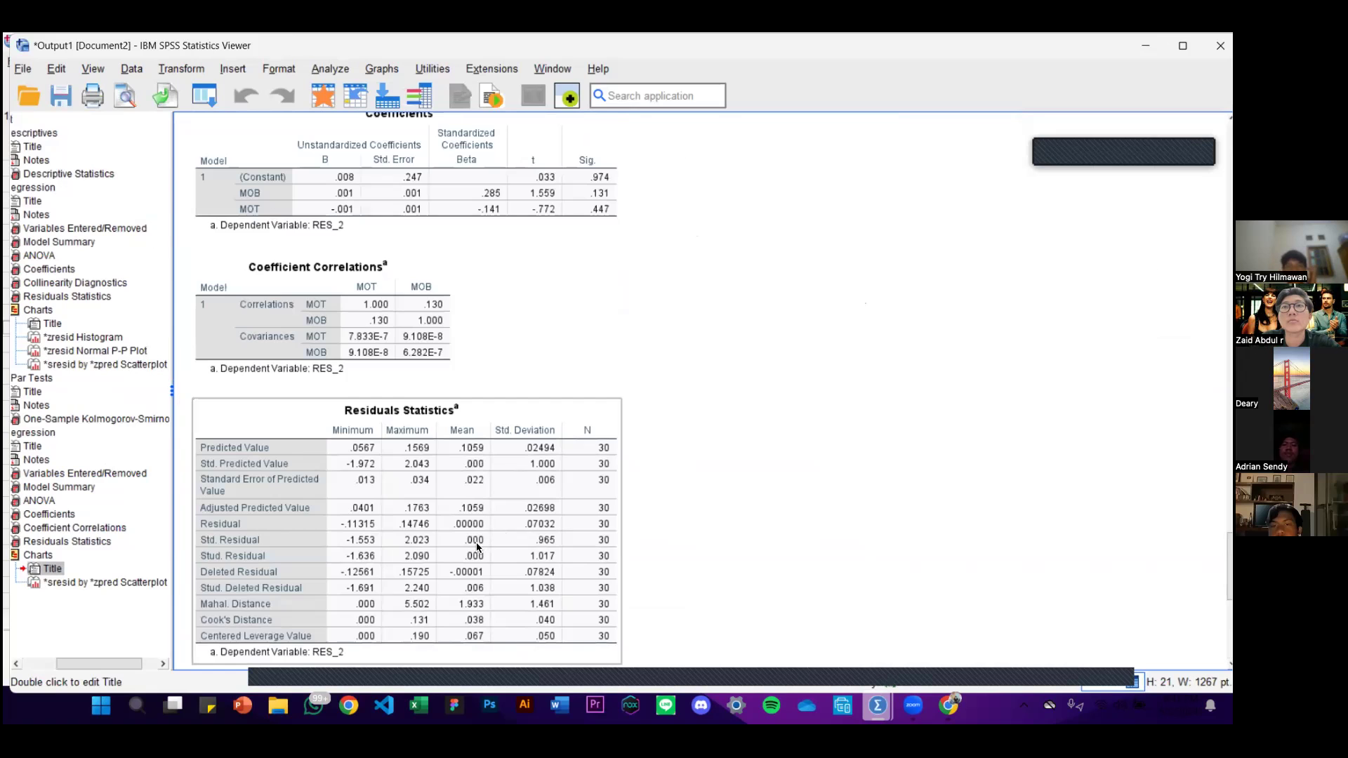
scroll(562, 348, up, 7)
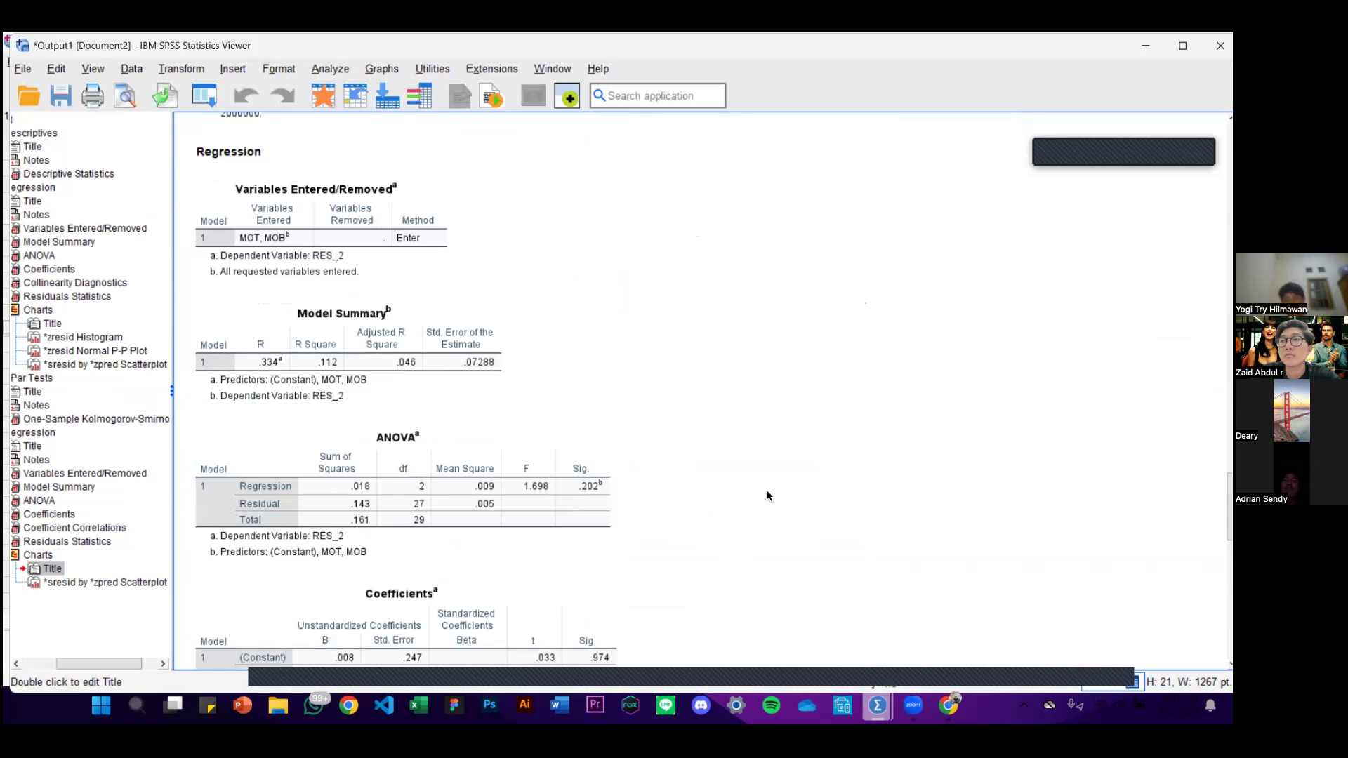
scroll(767, 495, down, 12)
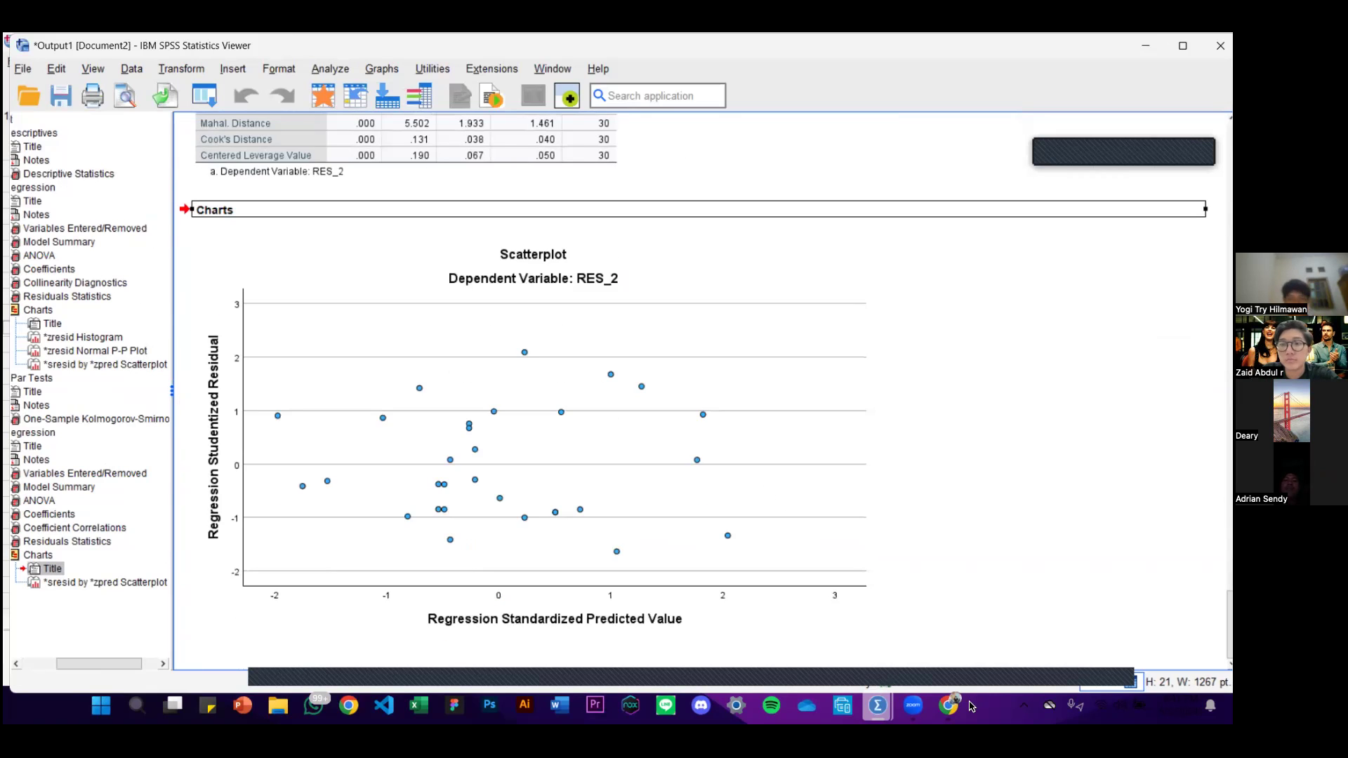
- Check the UJI HETEROKEDASTISITASTAS page in Canva, and copy the RES_2 scatterplot from the SPSS output
click(948, 705)
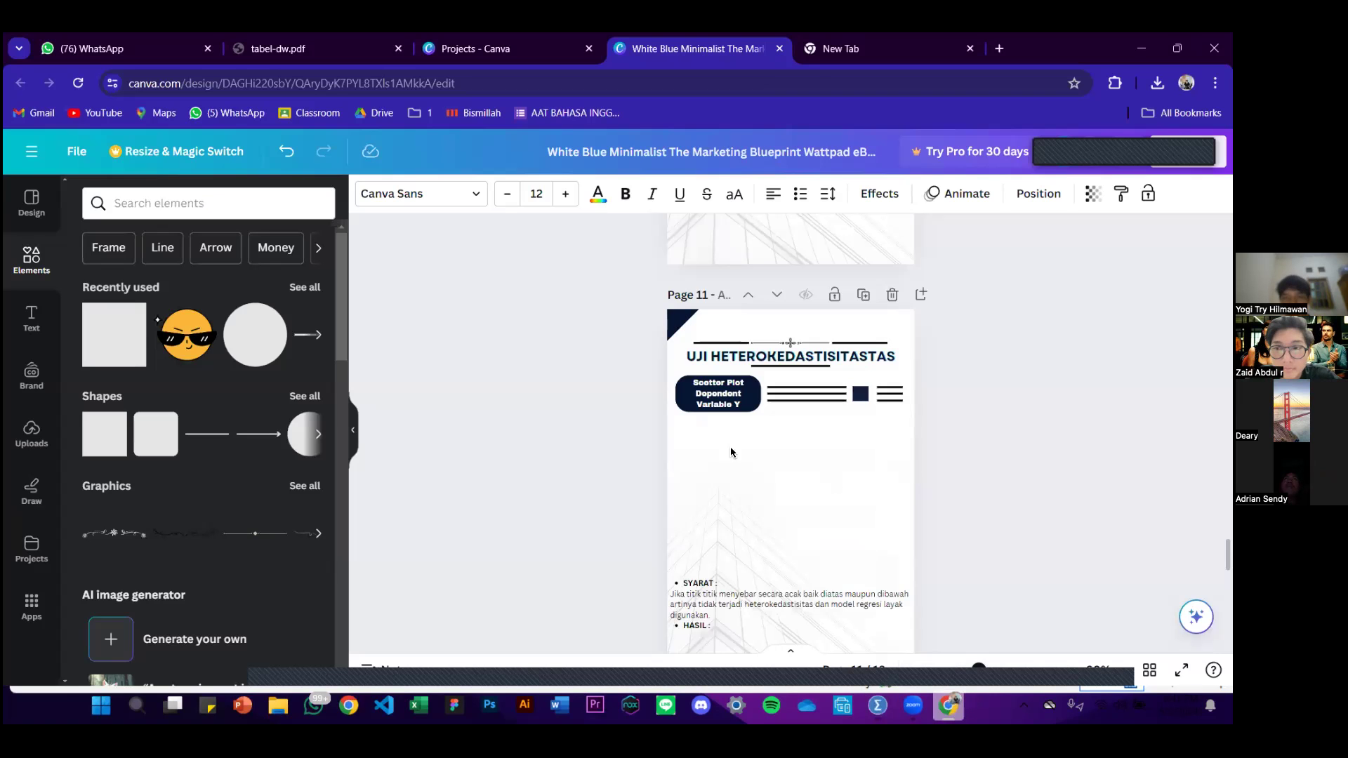
scroll(731, 449, down, 2)
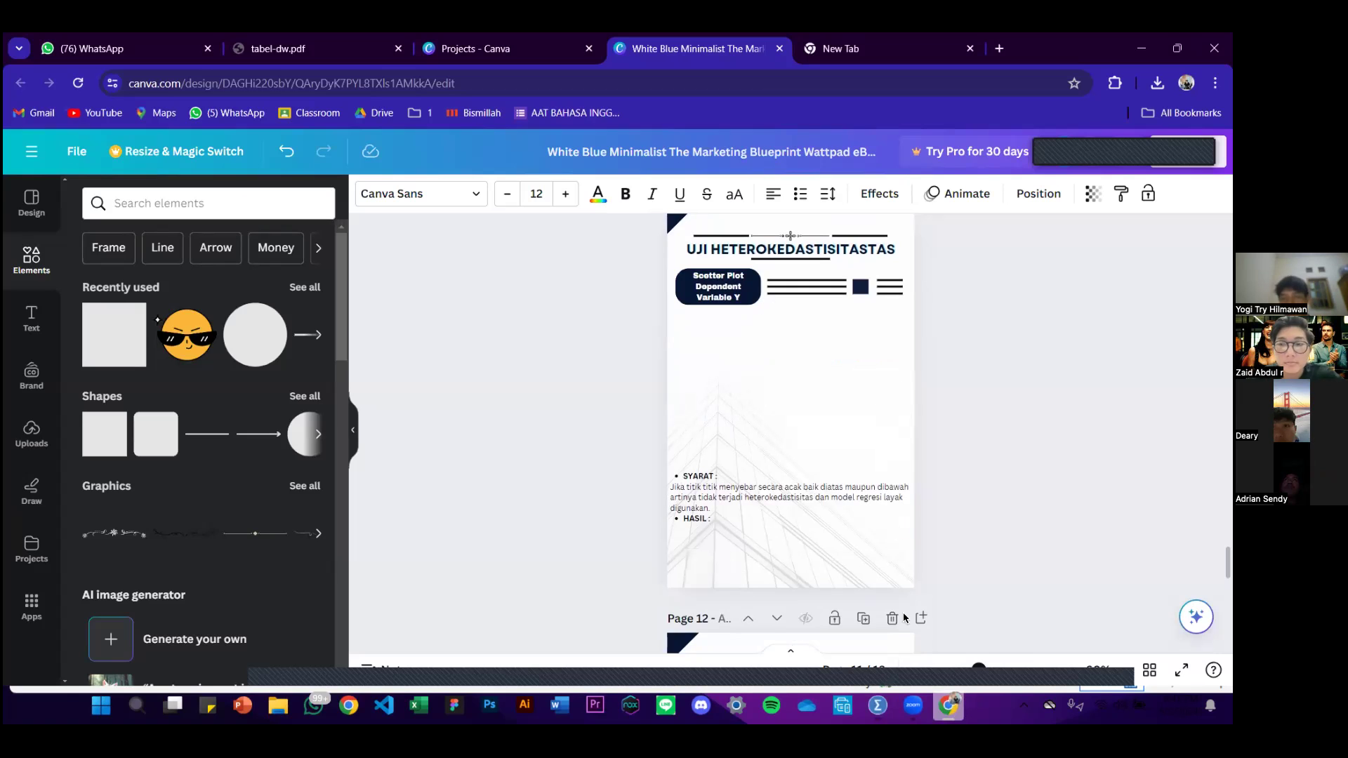
mouse_move(878, 705)
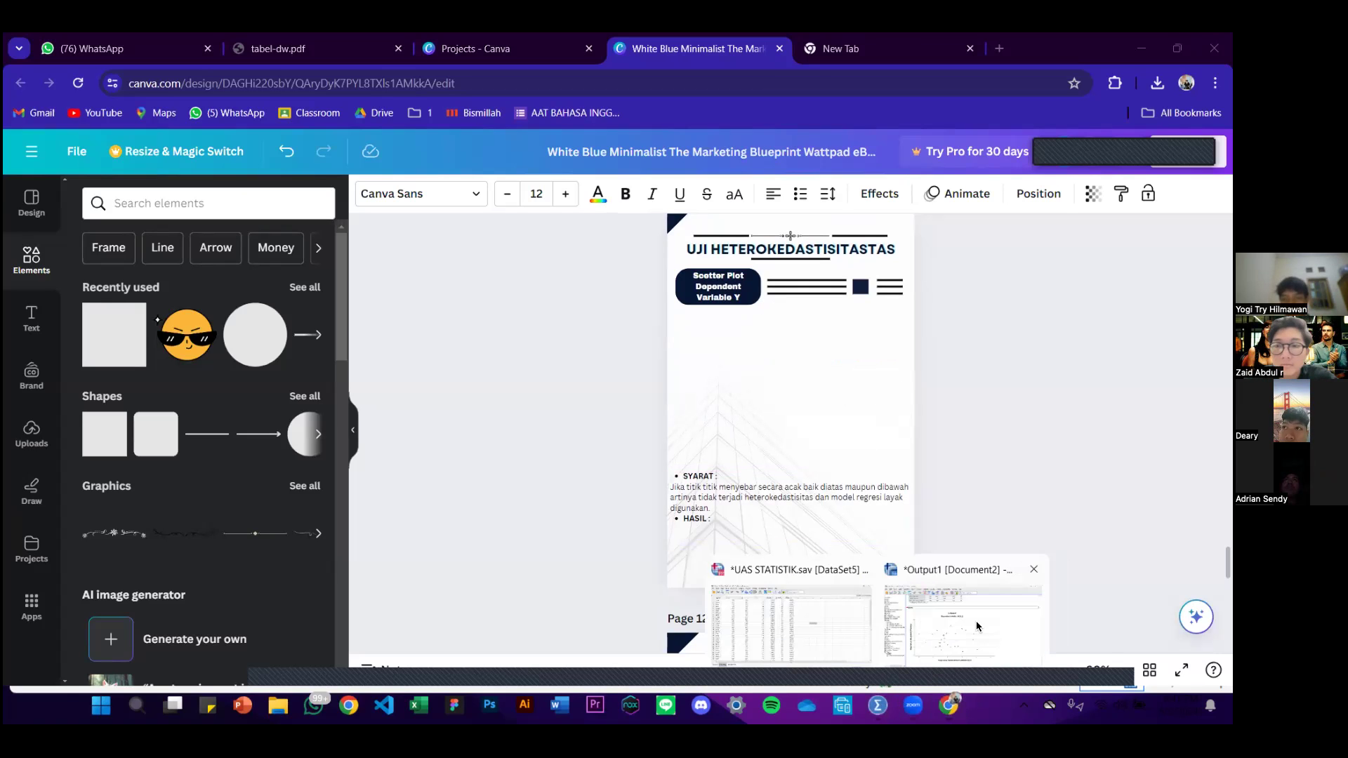
click(976, 626)
click(706, 383)
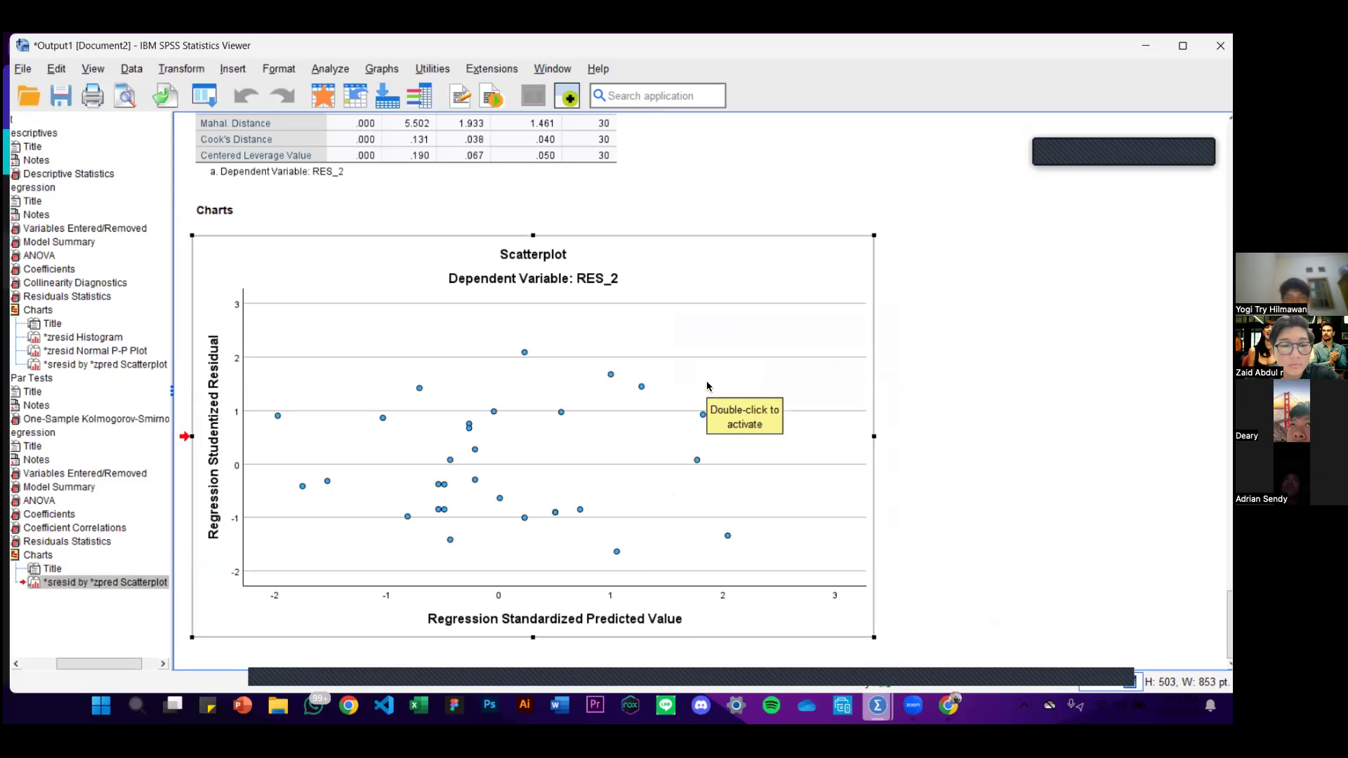
key(alt+Tab)
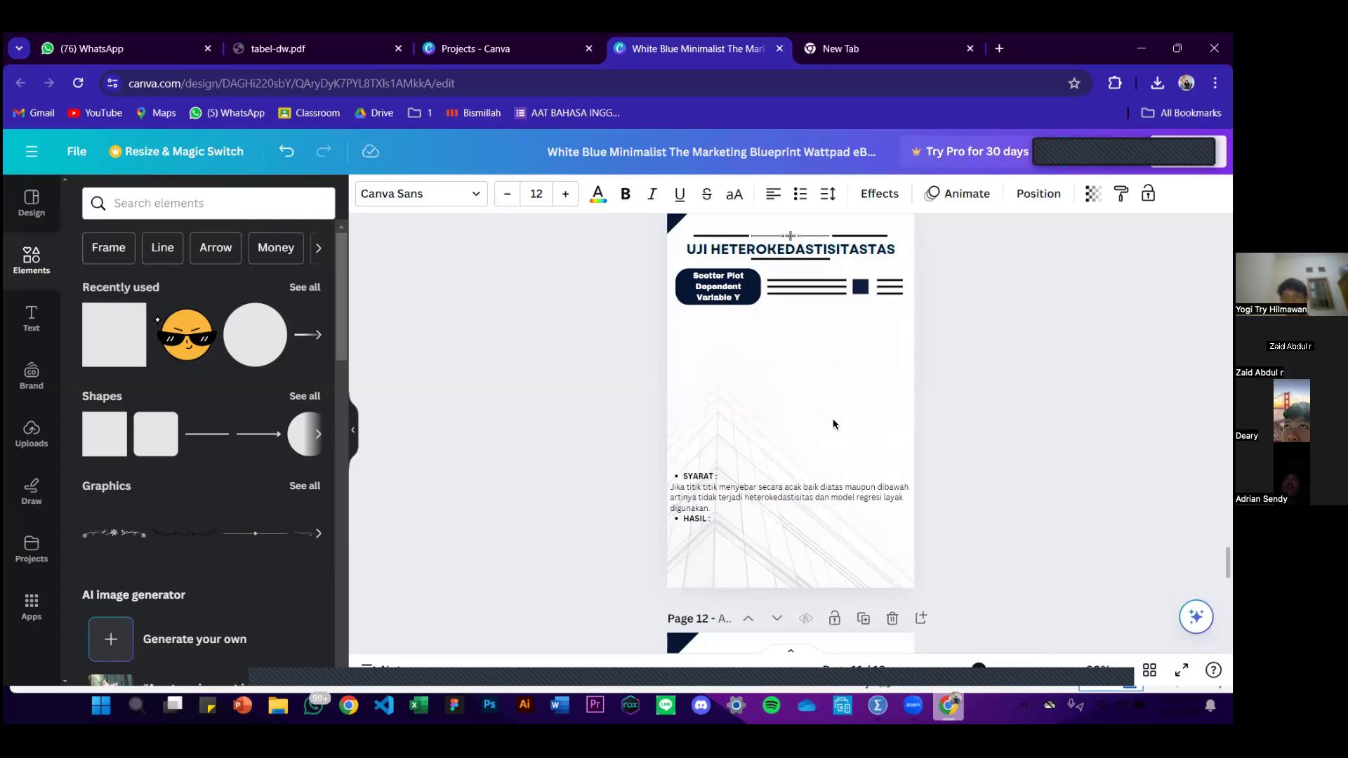
click(816, 477)
key(alt+Tab)
right_click(692, 366)
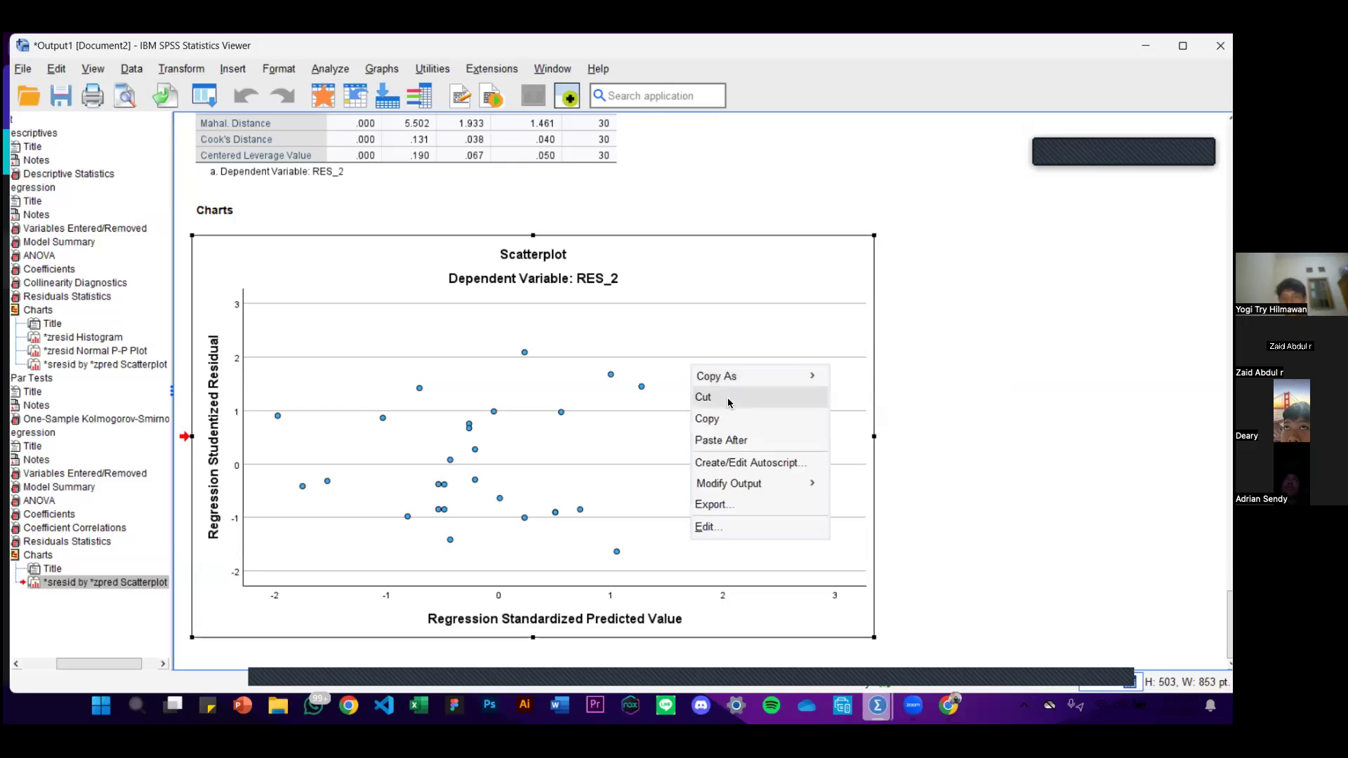
click(730, 418)
- Switch to Canva, paste the scatterplot below the Scetter Plot Dependent Variable Y label, and enlarge it to about 506 by 298
key(alt+Tab)
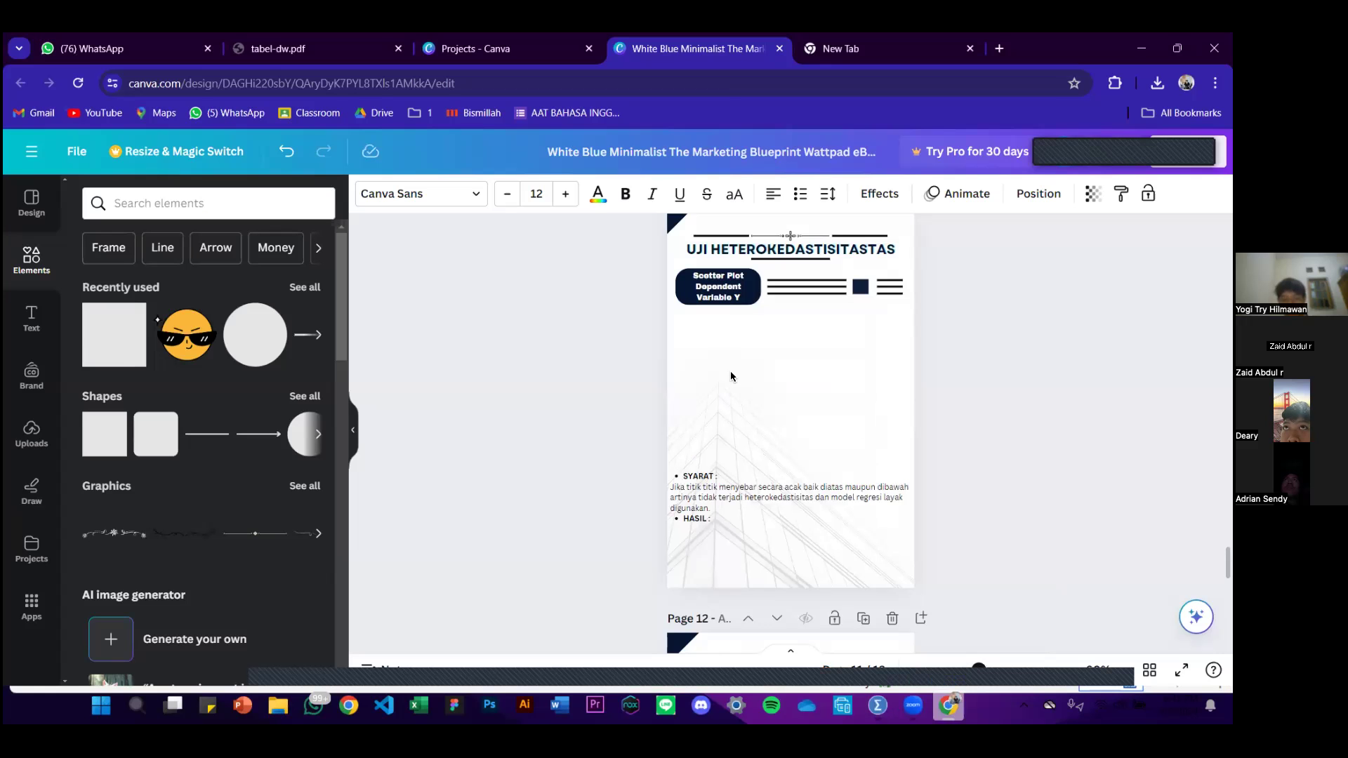
key(ctrl+v)
mouse_move(749, 384)
mouse_down()
mouse_move(720, 365)
mouse_move(827, 406)
mouse_move(755, 368)
mouse_up()
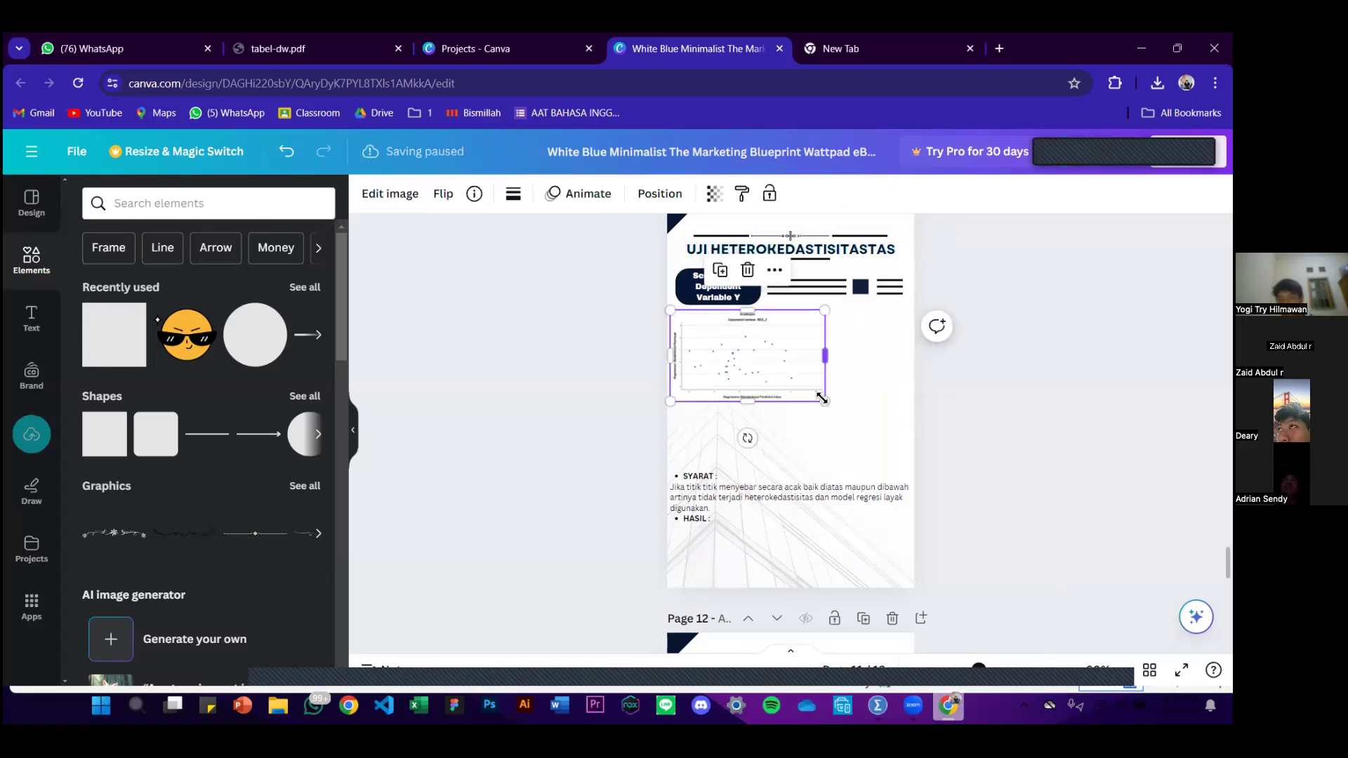
drag(817, 402, 903, 461)
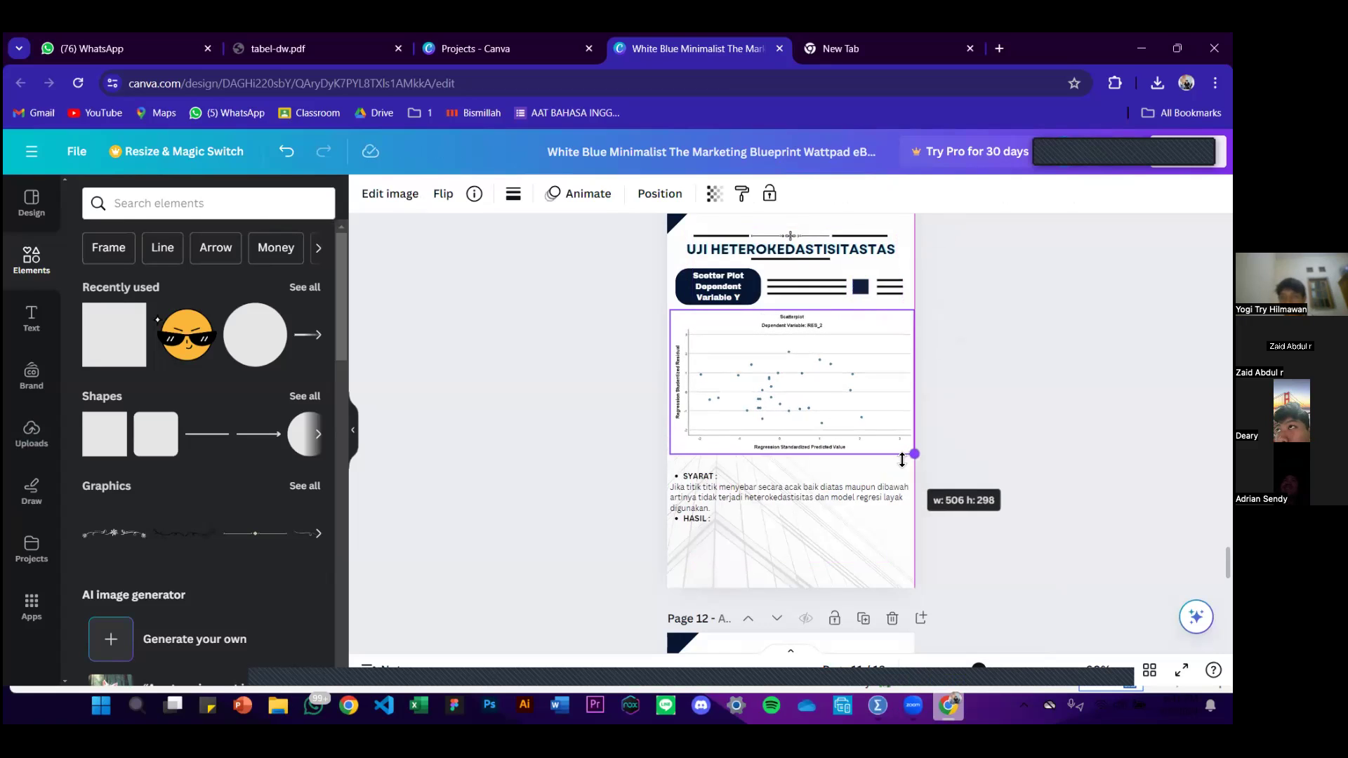
- Write under HASIL below the scatterplot: "Titik titik menyebar yang berarti tidak terjadi heterokedastisitas dan model regresi layak digunakan"
click(1094, 370)
scroll(676, 516, down, 3)
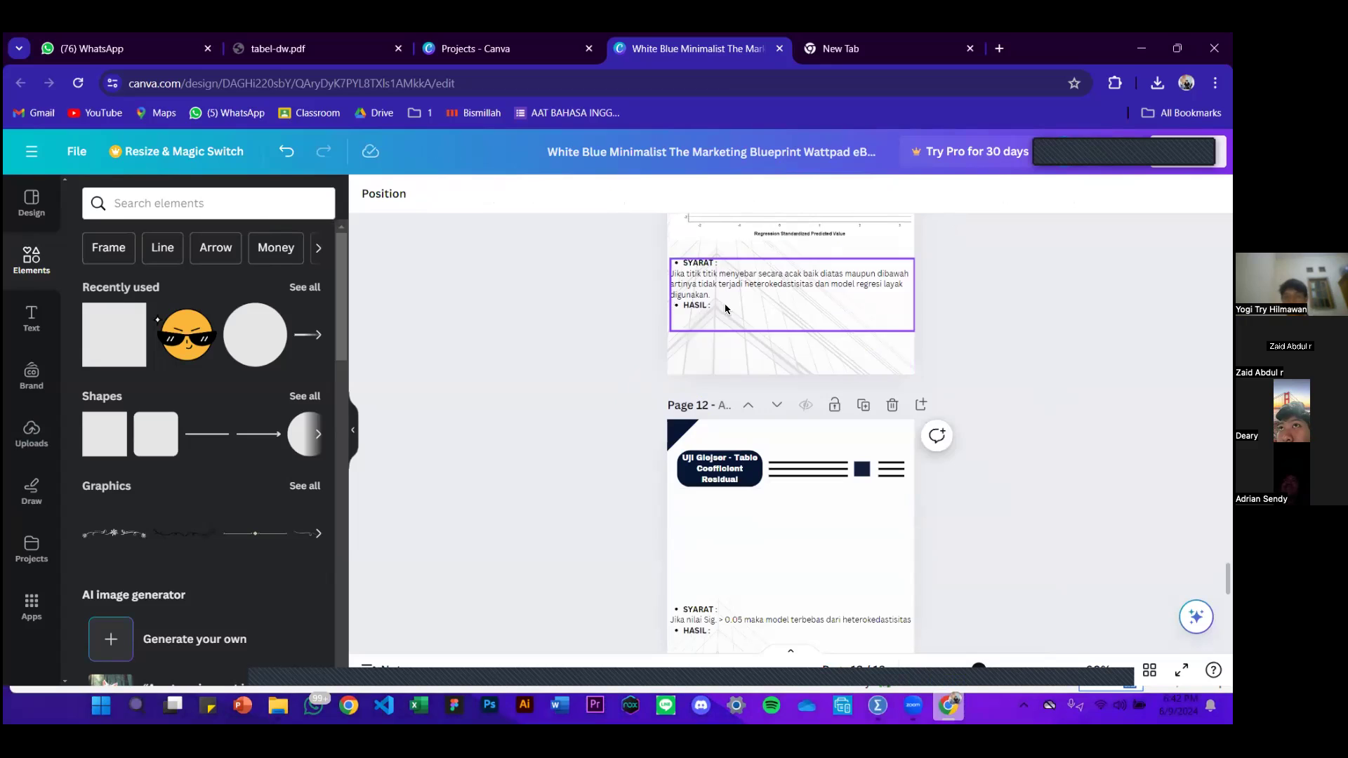
double_click(672, 326)
key(Escape)
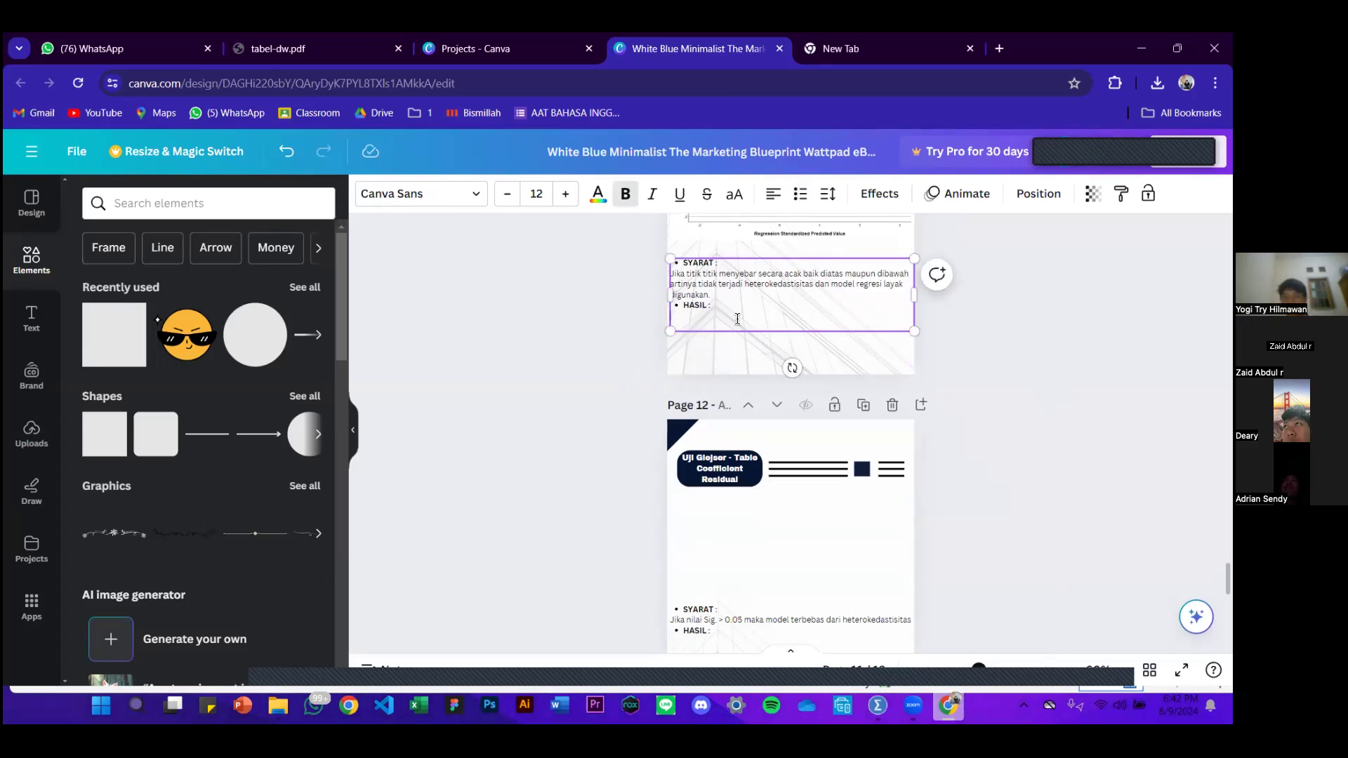
scroll(737, 320, up, 3)
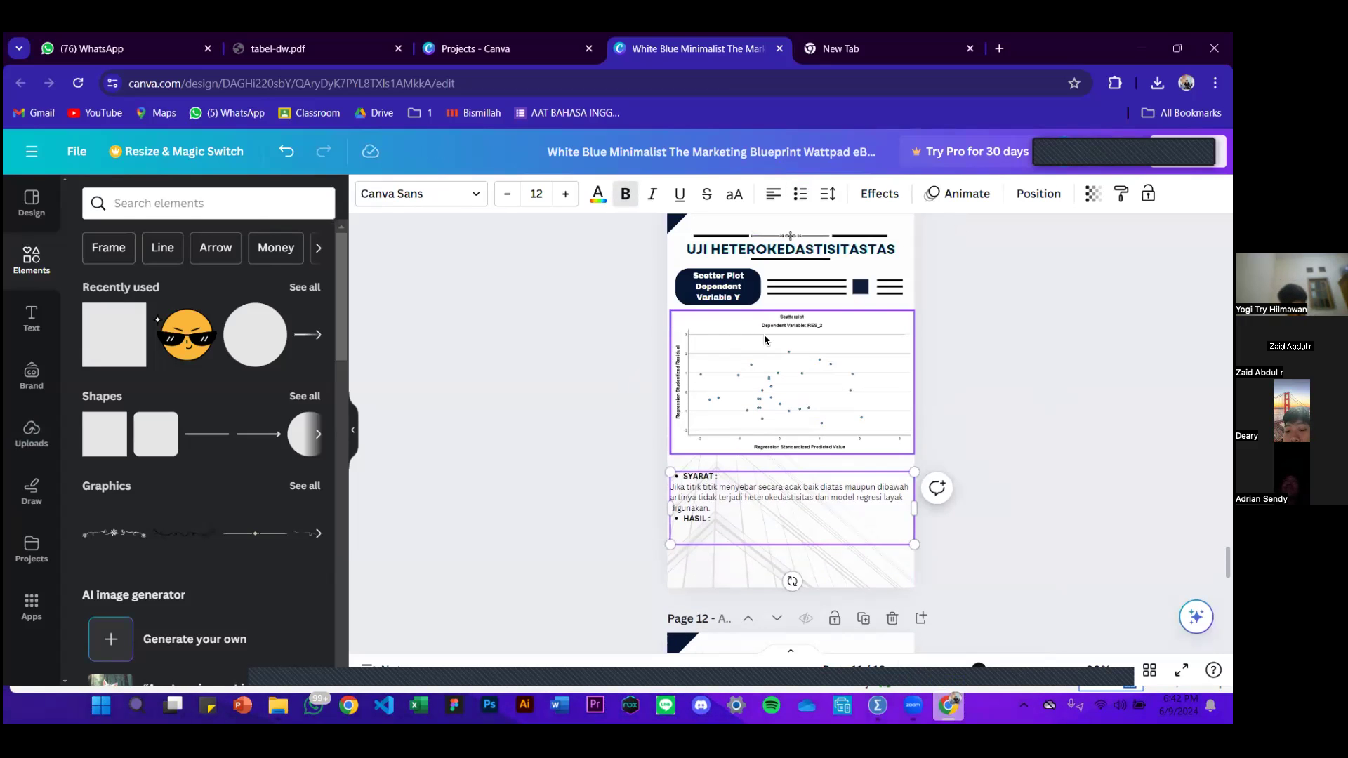
scroll(764, 340, down, 2)
scroll(765, 340, up, 2)
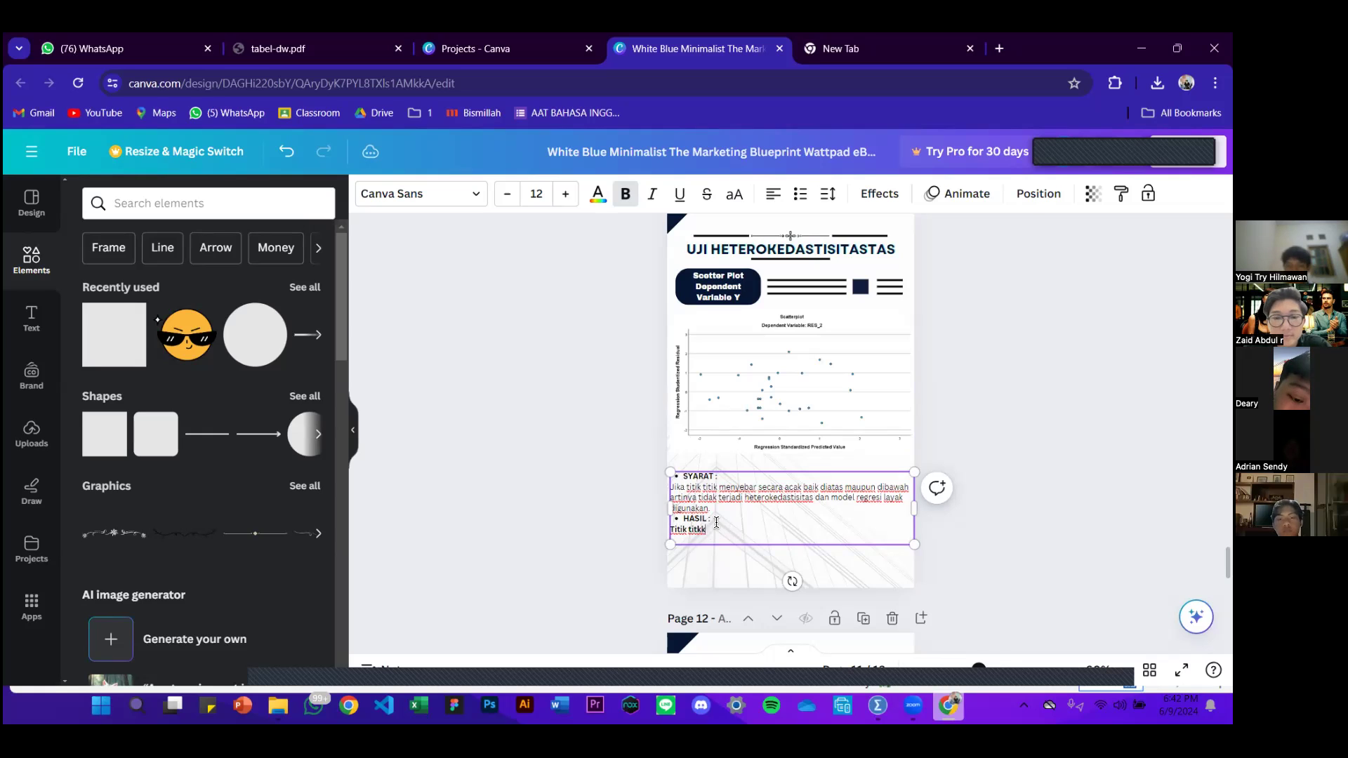
text(men)
text(yebar ya)
key(BackSpace)
text(yang eb)
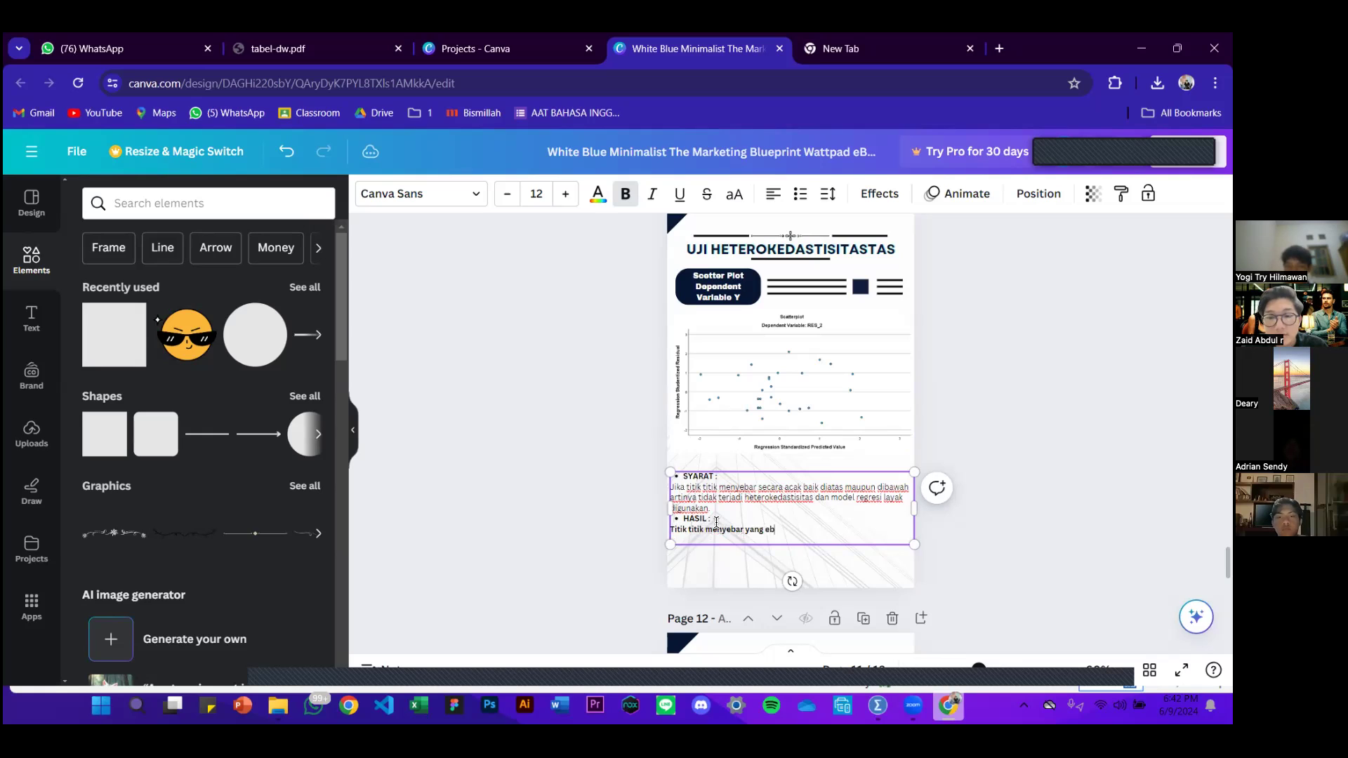
key(BackSpace)
key(BackSpace)
text(berarti ti)
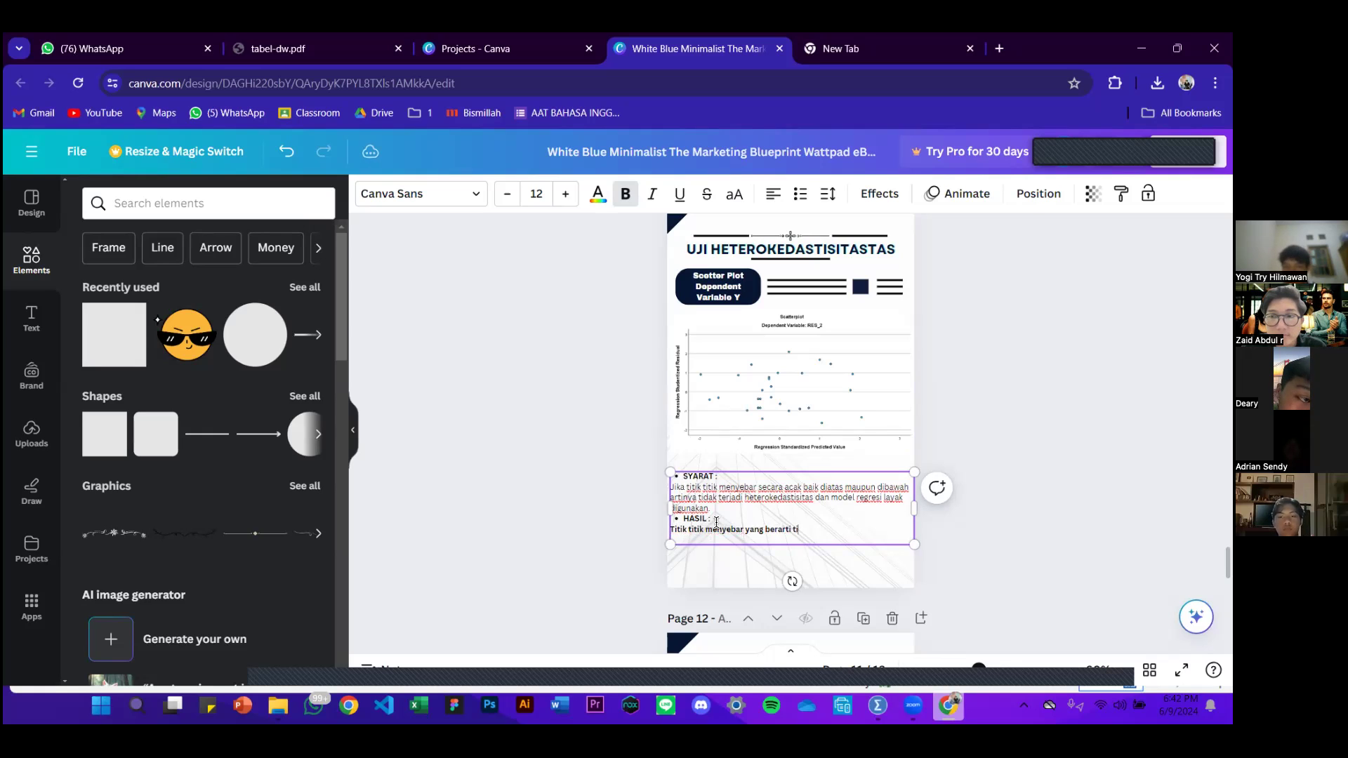
text(dak terjadi het)
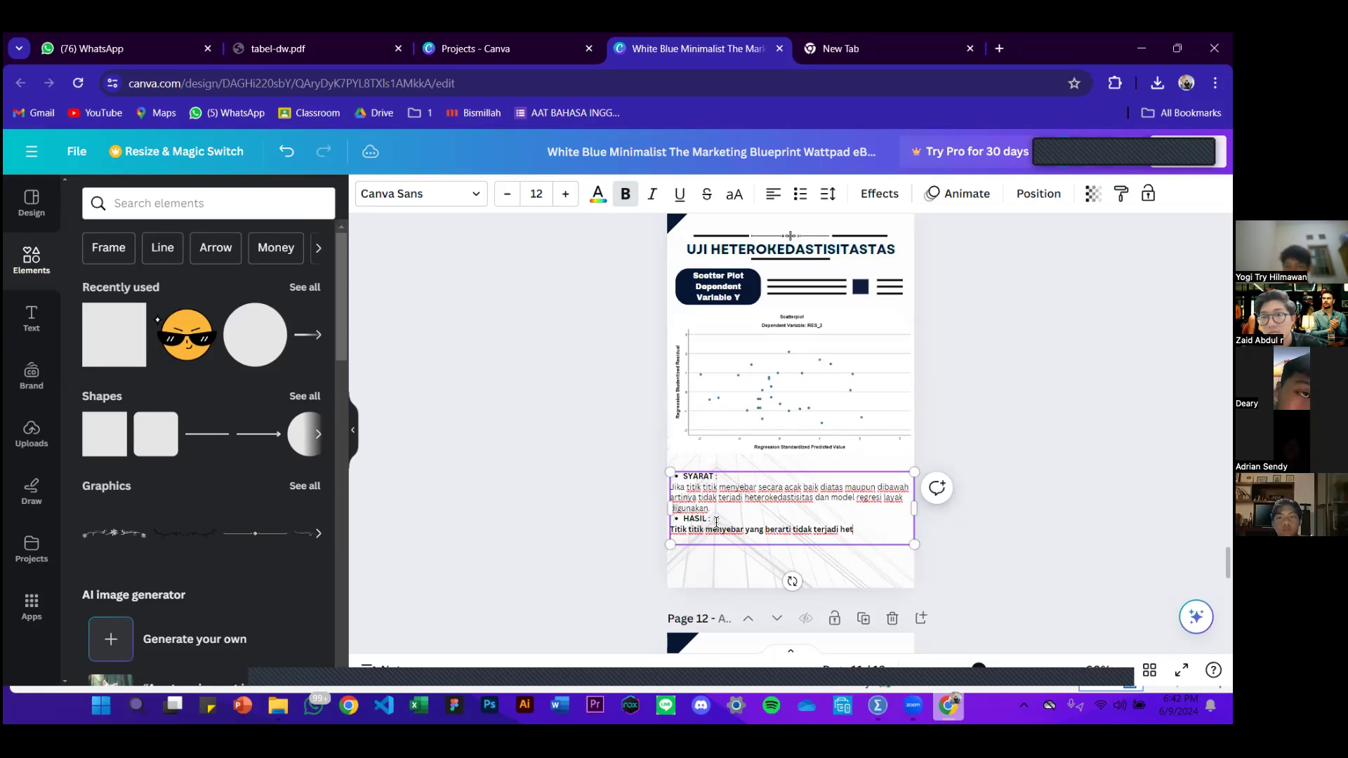
text(erokedastisit)
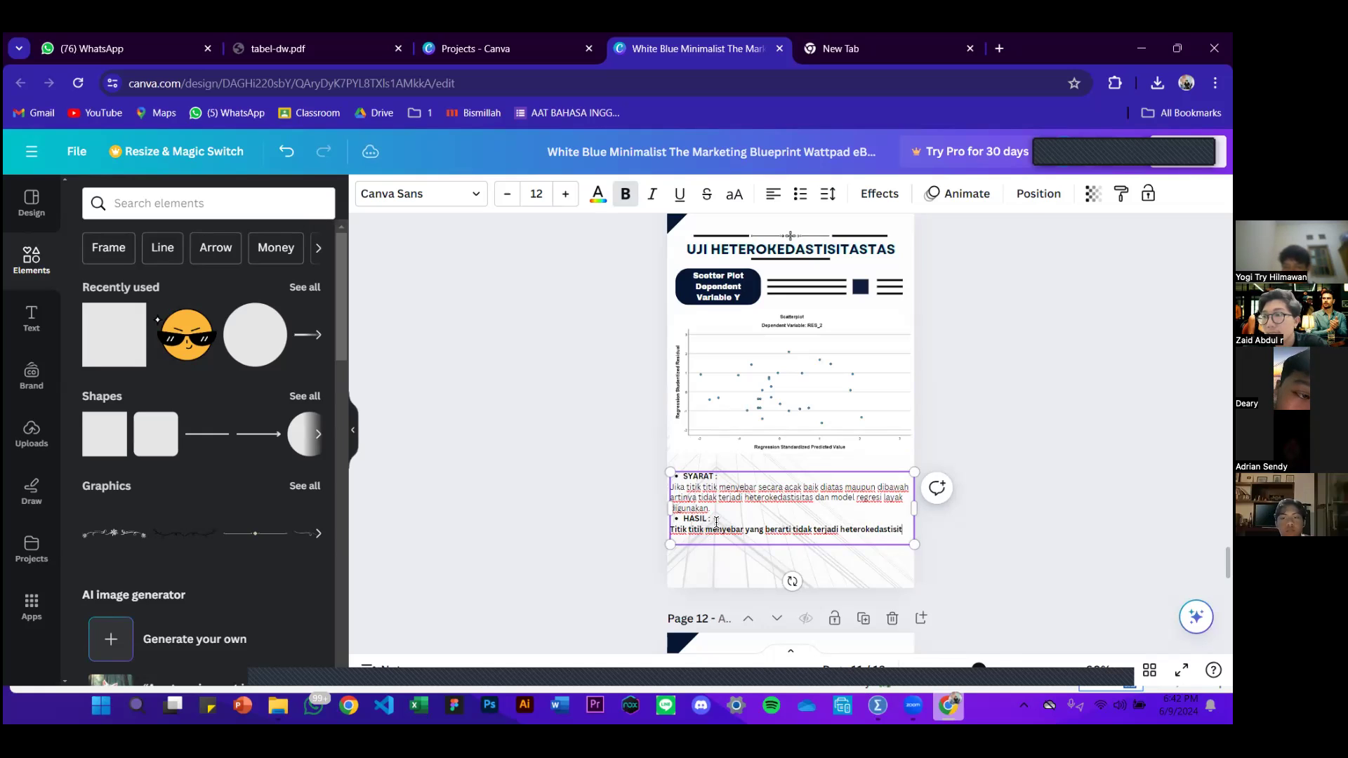
text(as dan model re)
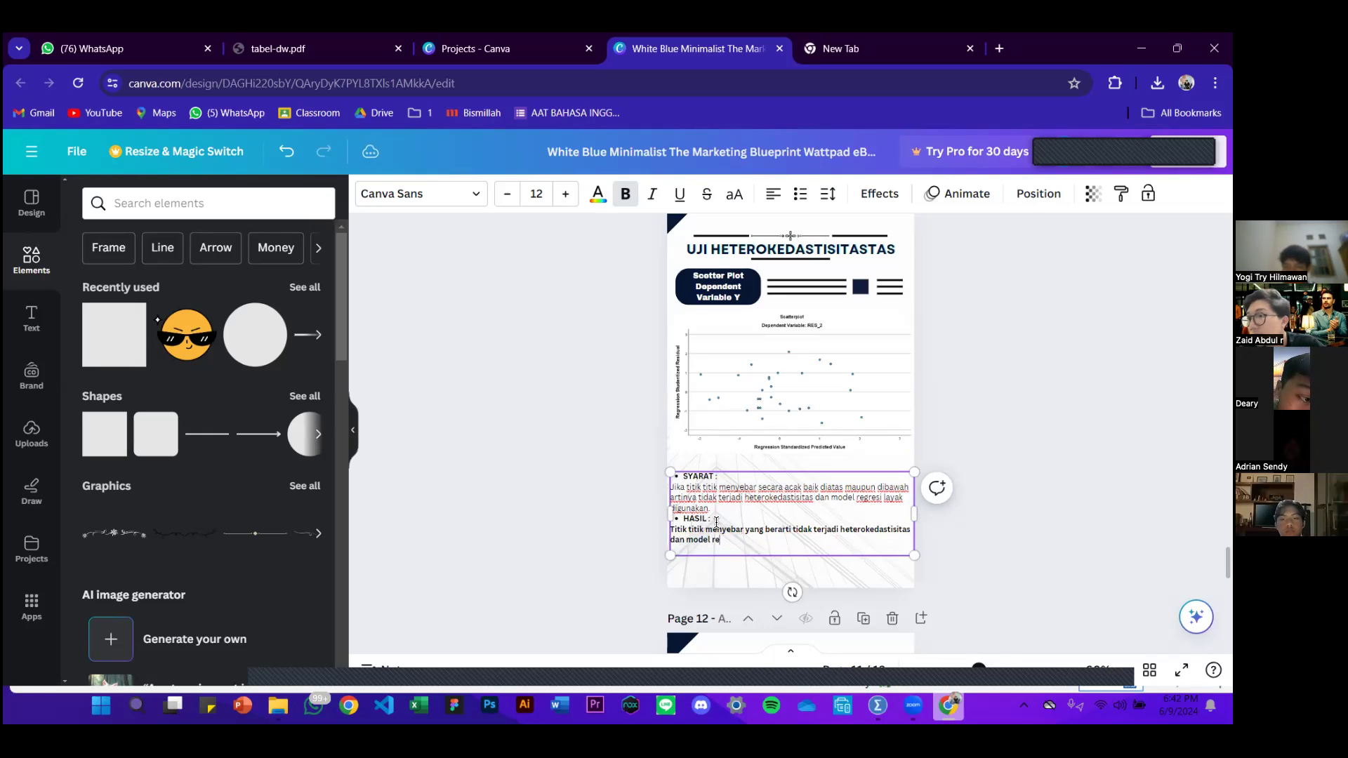
text(gesi layak digunakan)
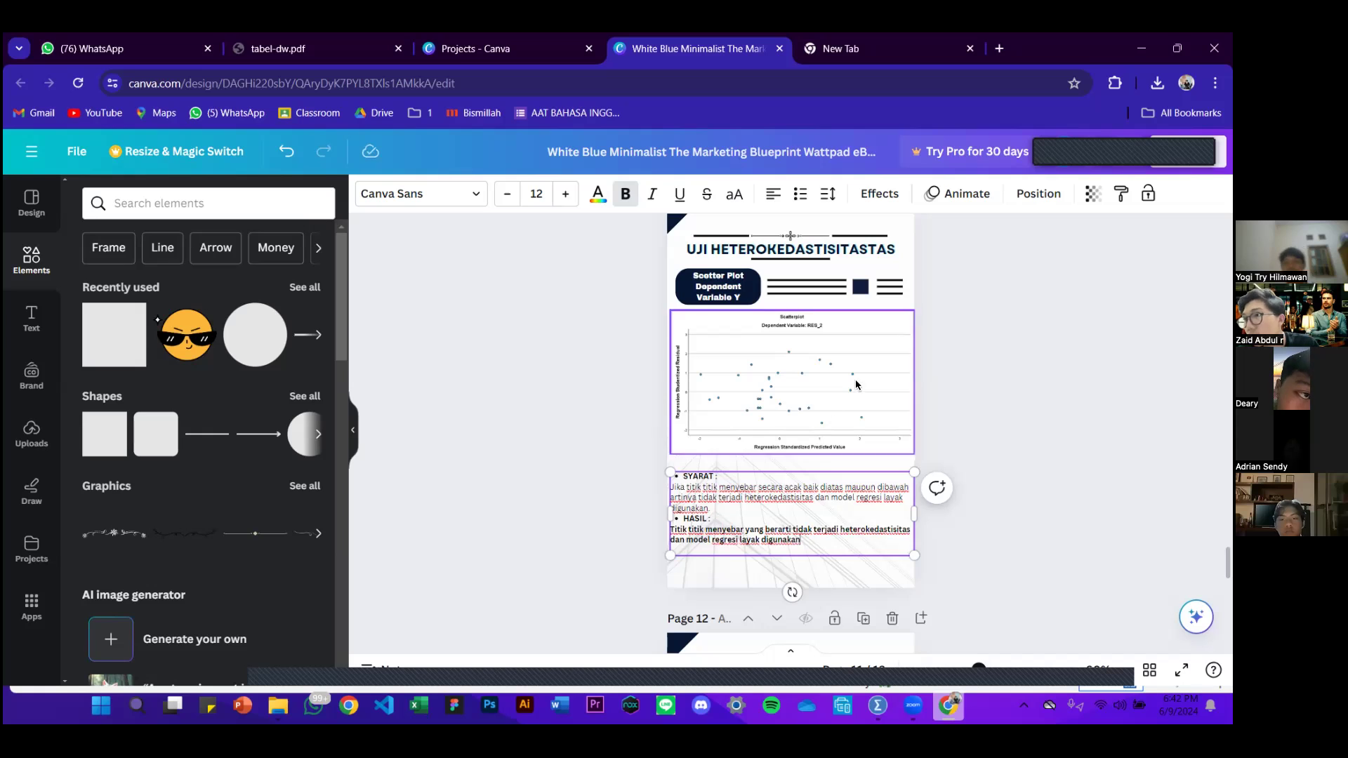
click(963, 347)
- Check the Uji Glejser - Table Coefficient Residual page, and look through the SPSS output for the coefficients table it needs
scroll(931, 449, down, 4)
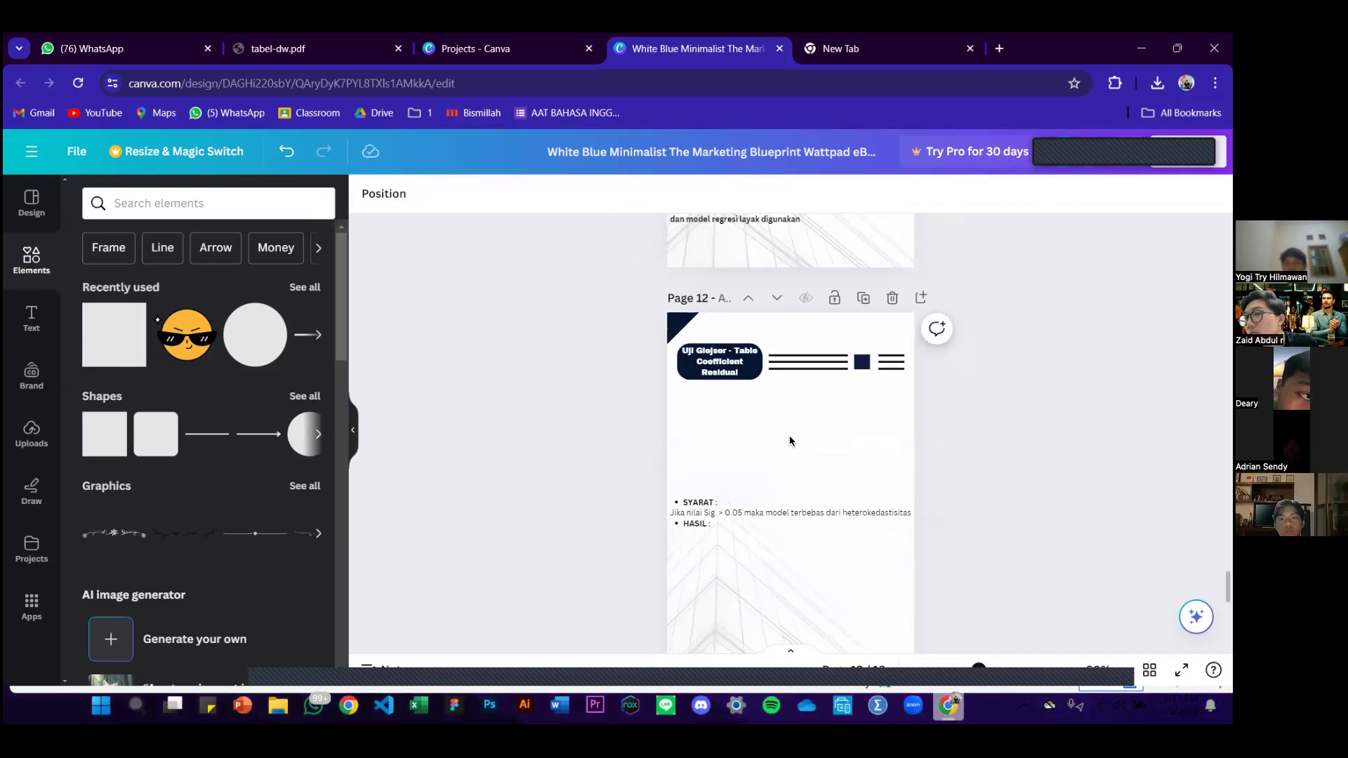
click(789, 439)
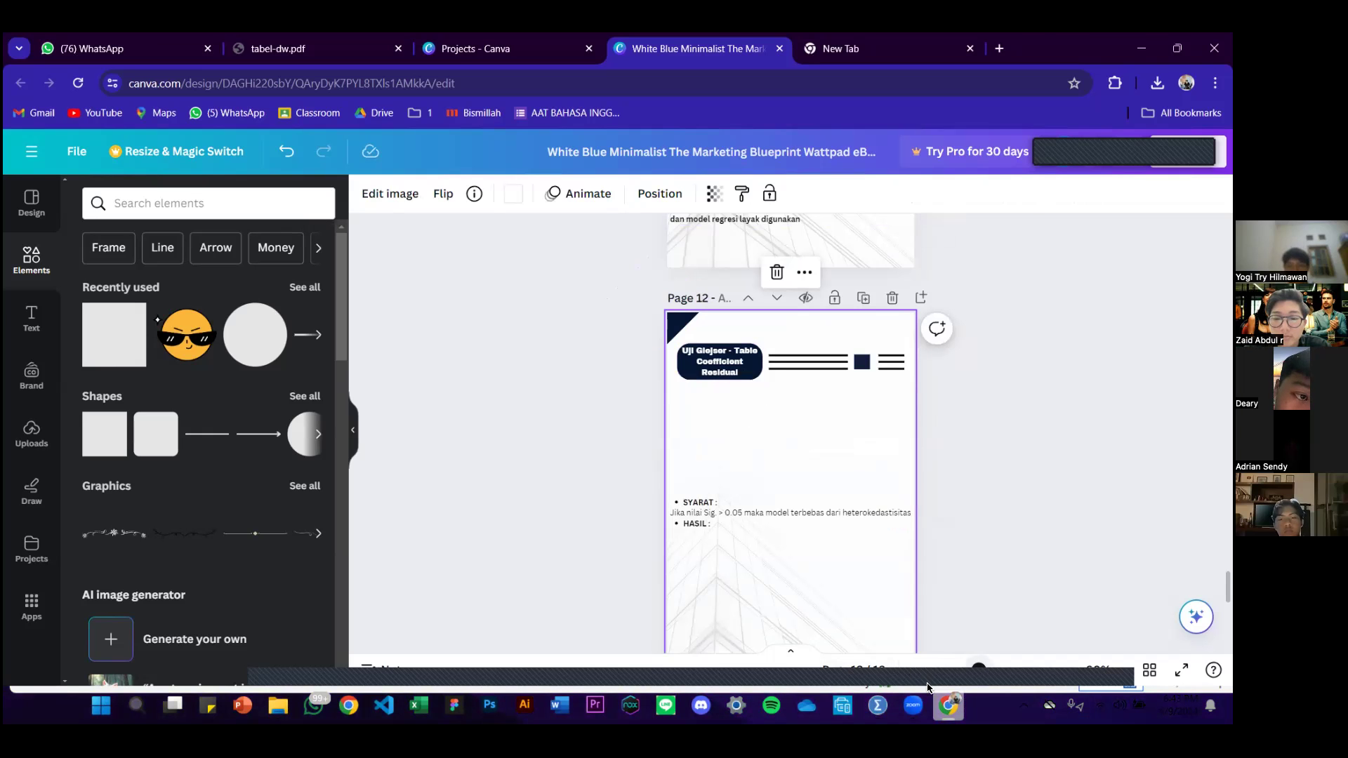
click(877, 704)
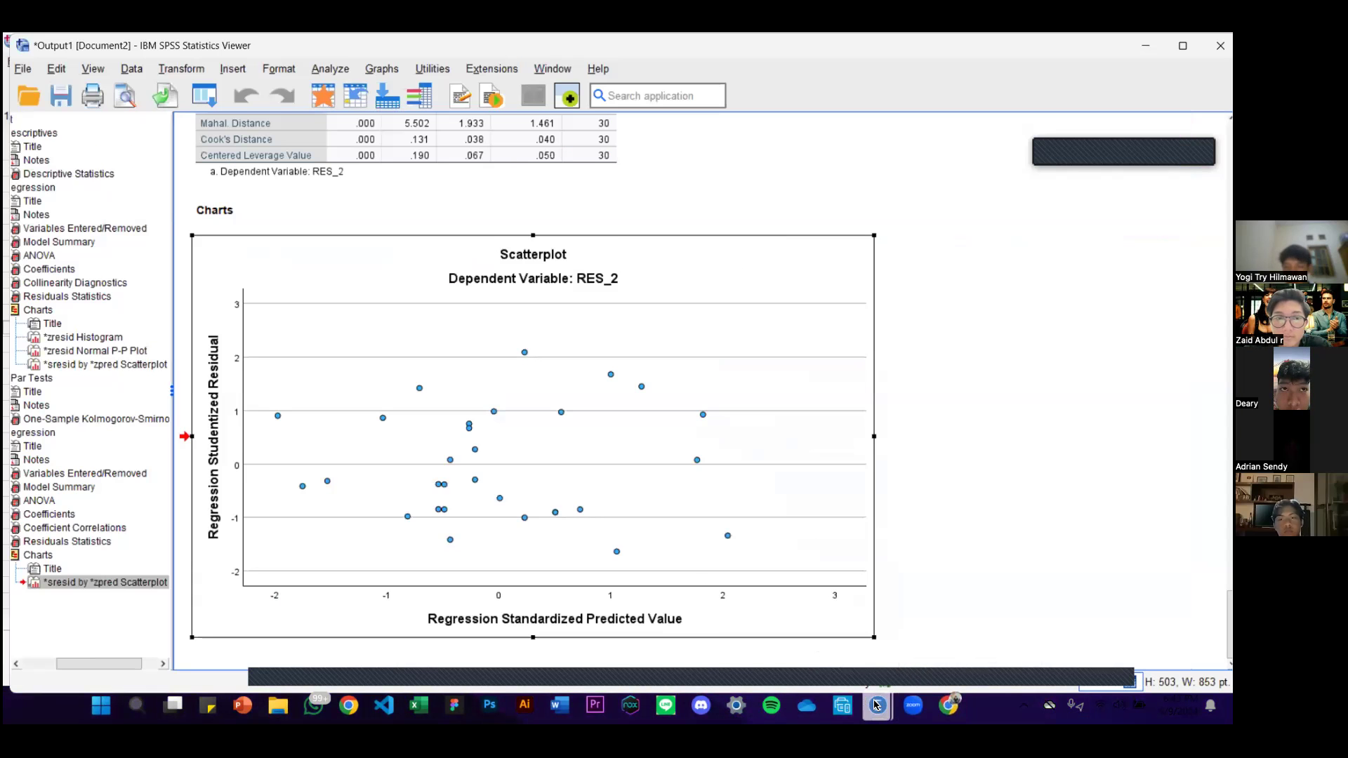
scroll(646, 278, up, 10)
scroll(646, 278, up, 15)
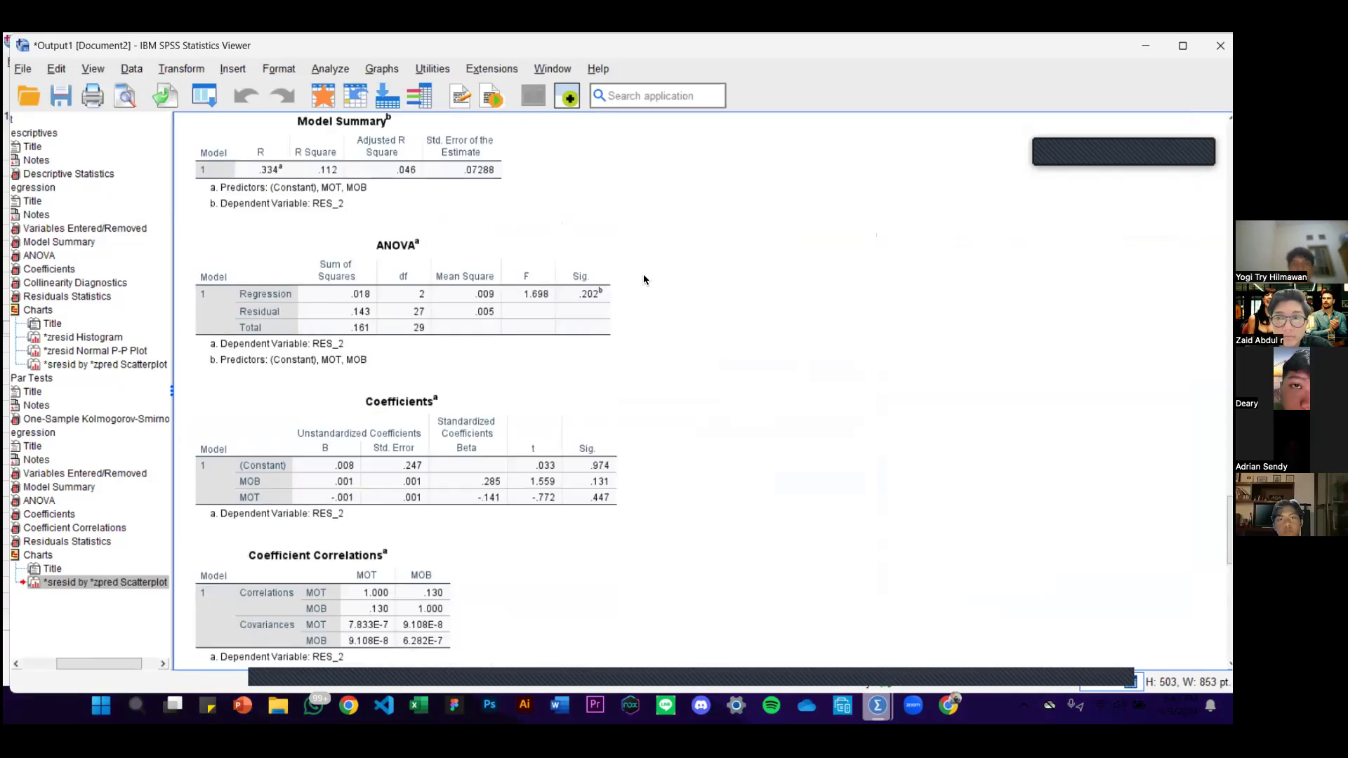
key(alt+Tab)
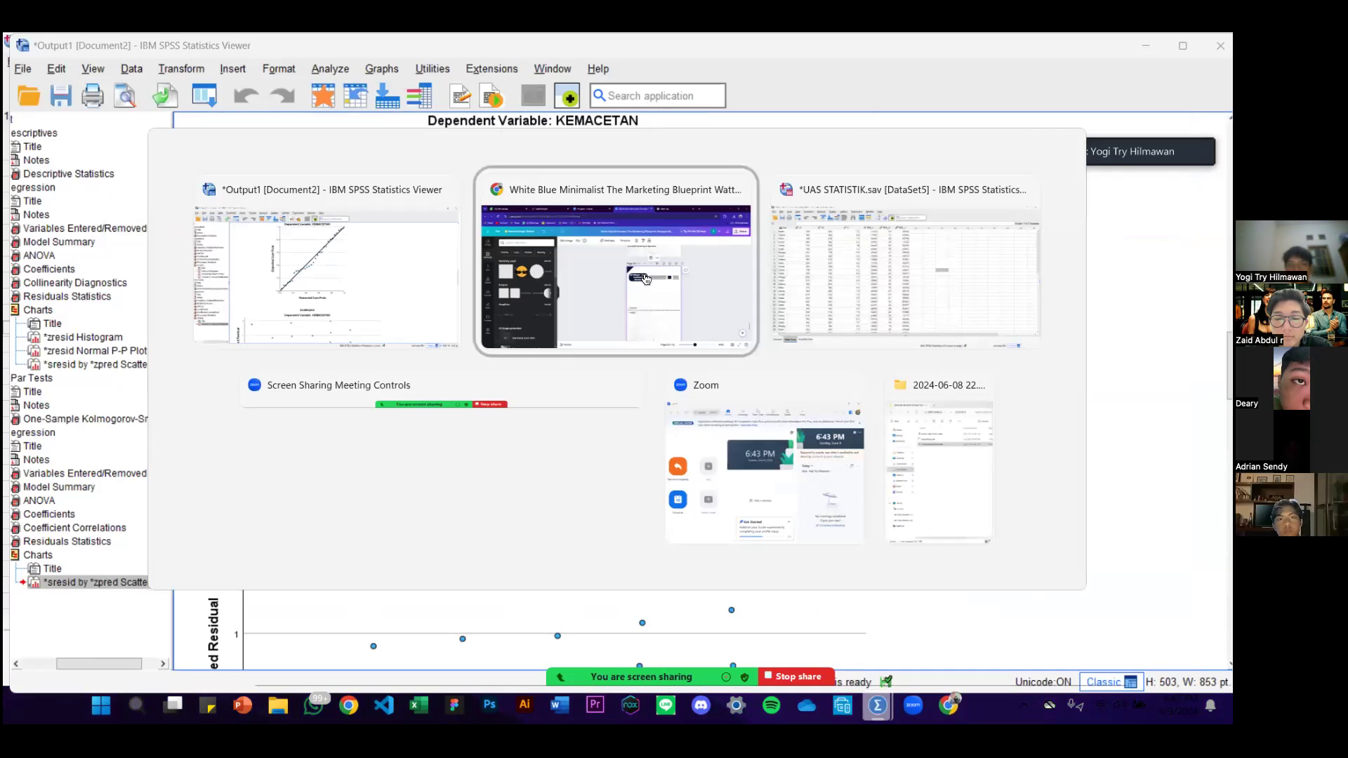
key(alt+Tab)
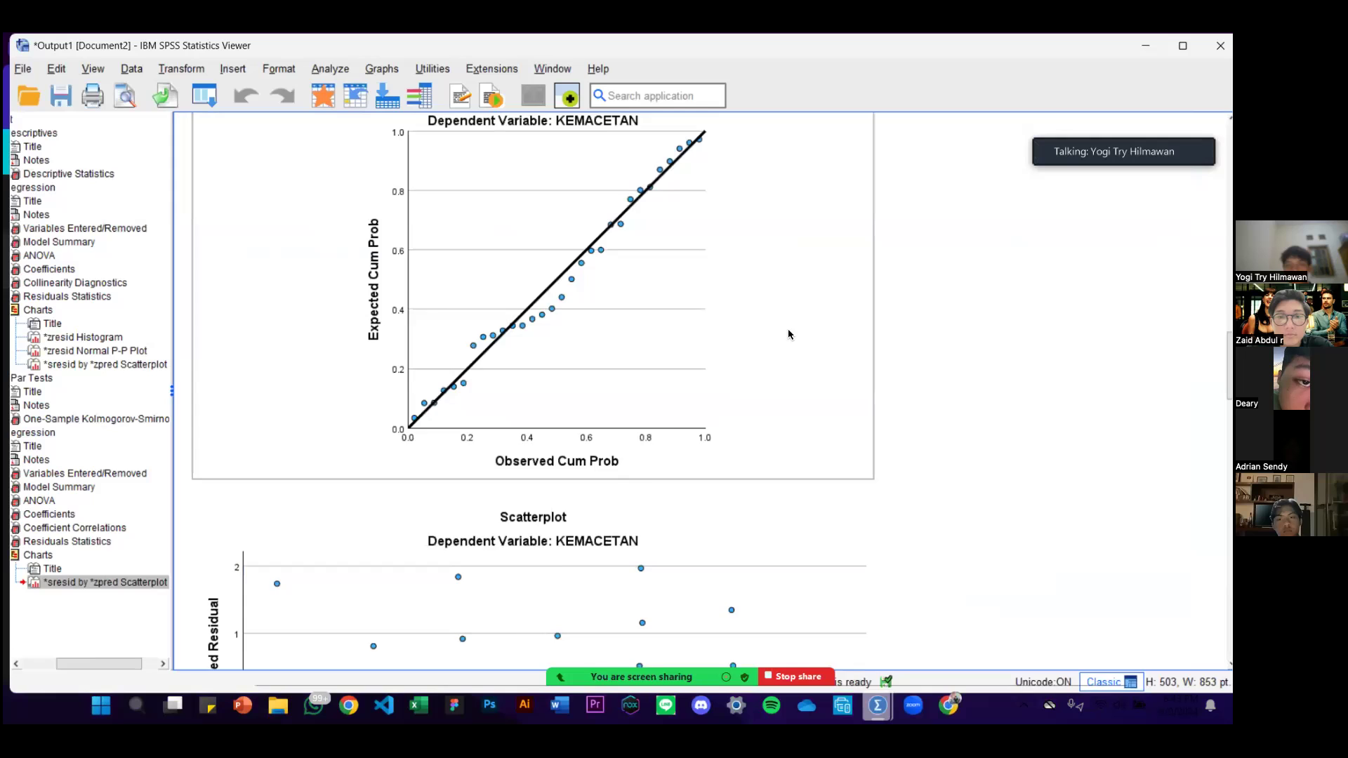
scroll(788, 332, up, 5)
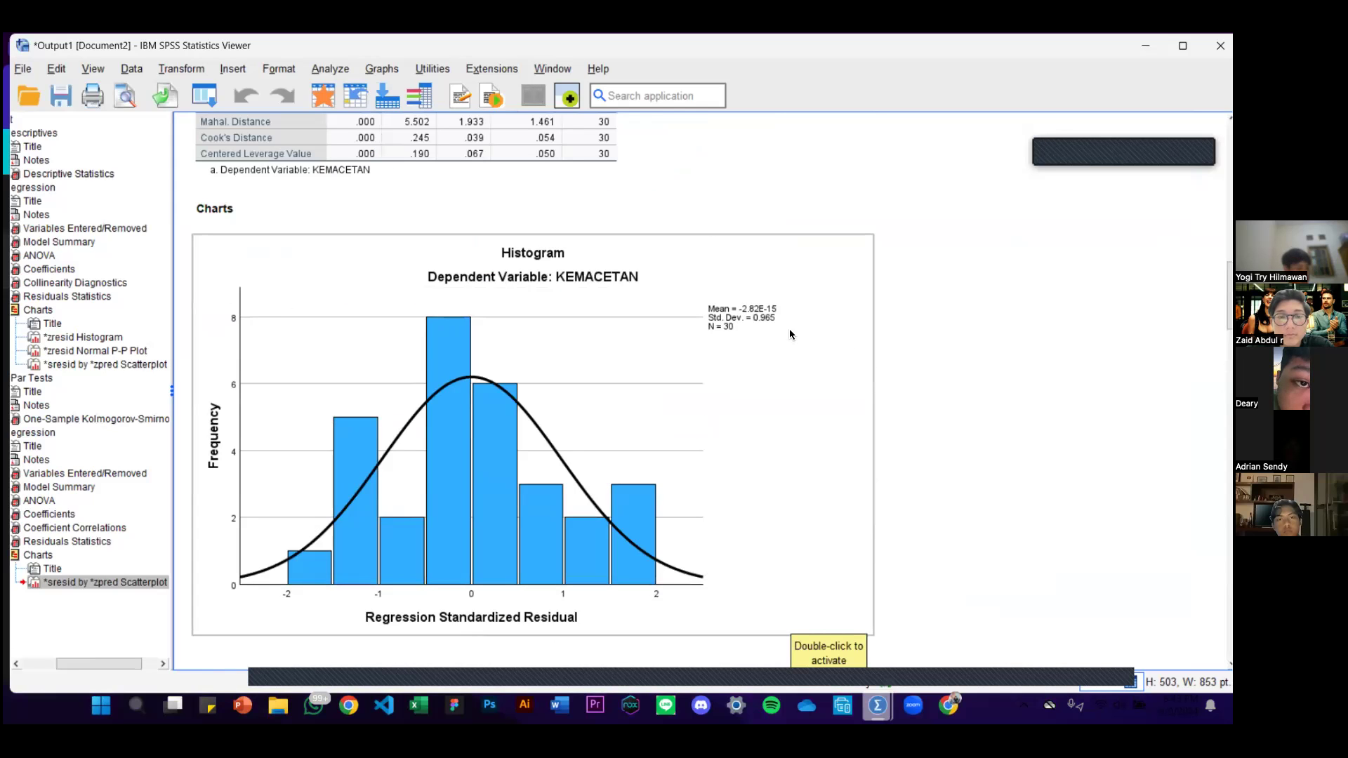
scroll(772, 335, up, 10)
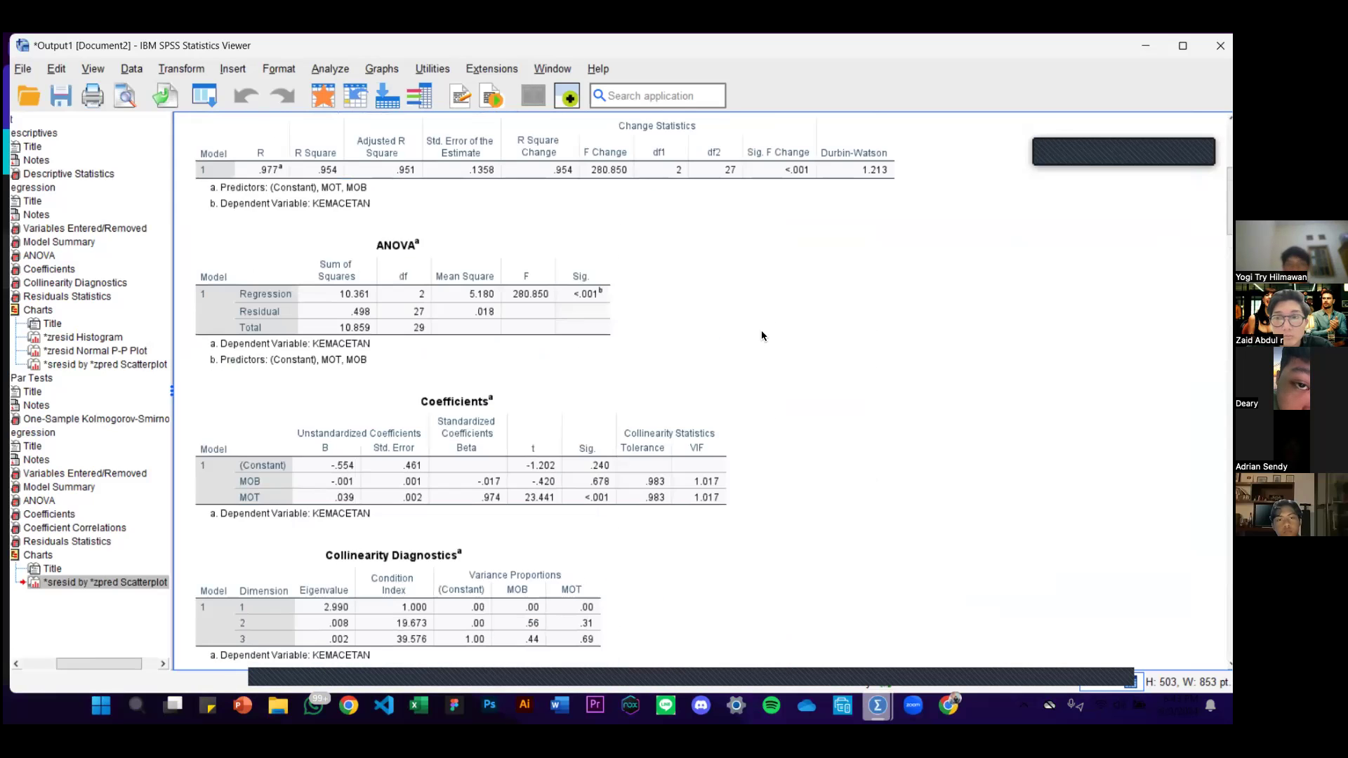
scroll(682, 430, down, 7)
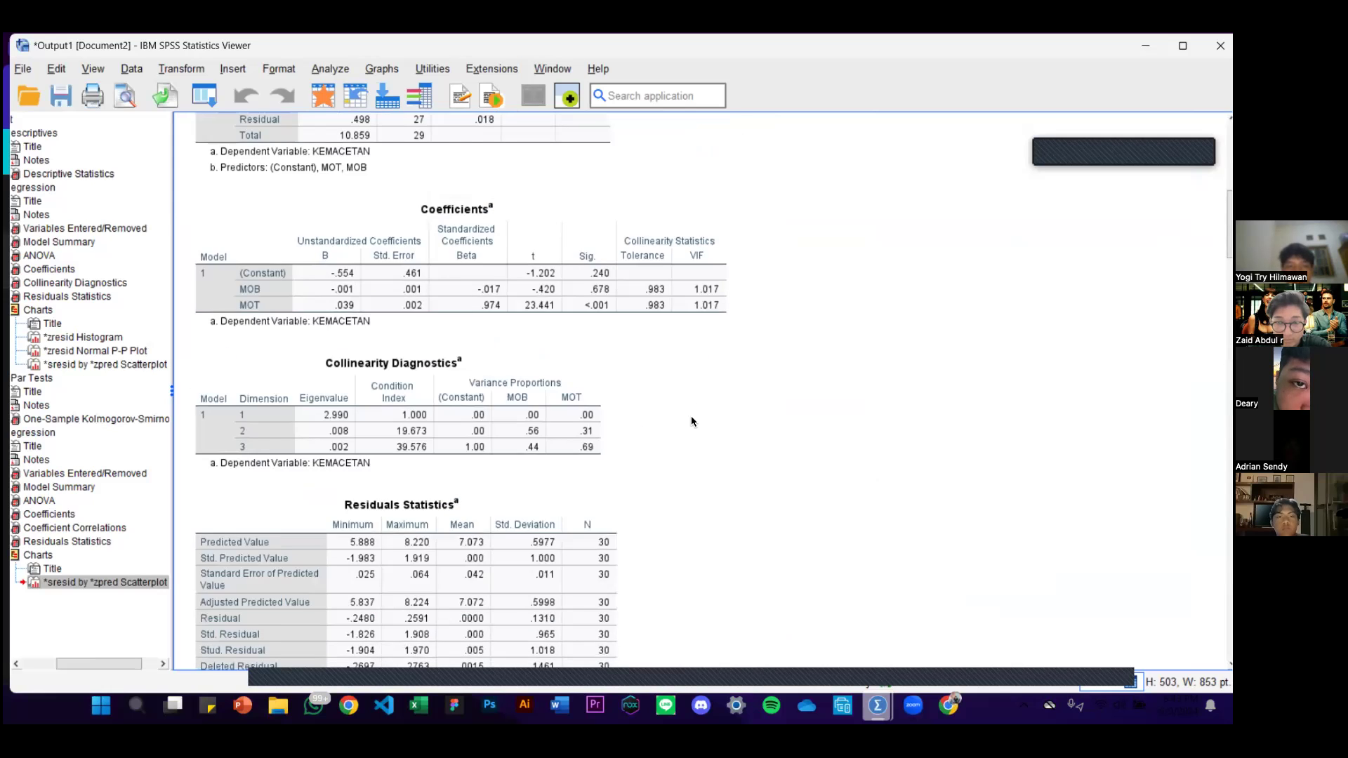
scroll(696, 406, down, 15)
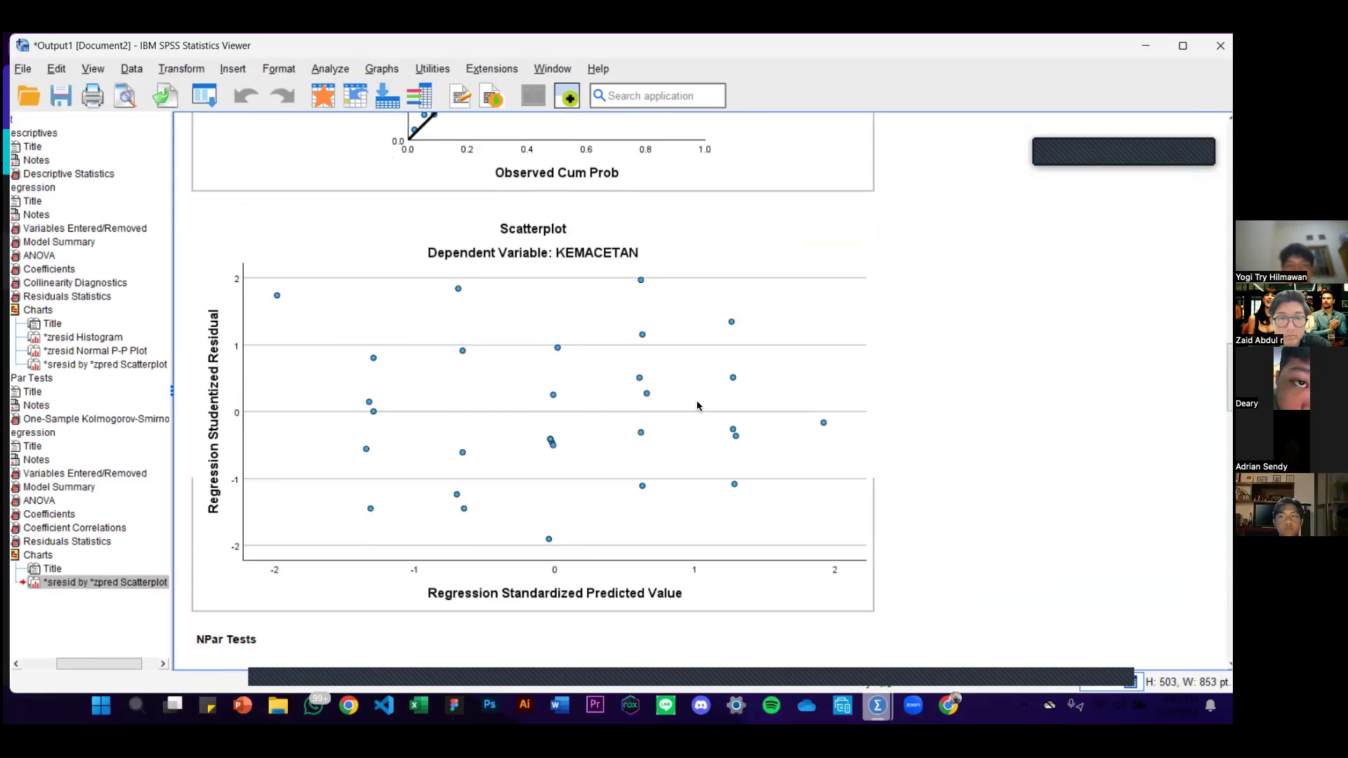
scroll(699, 404, down, 10)
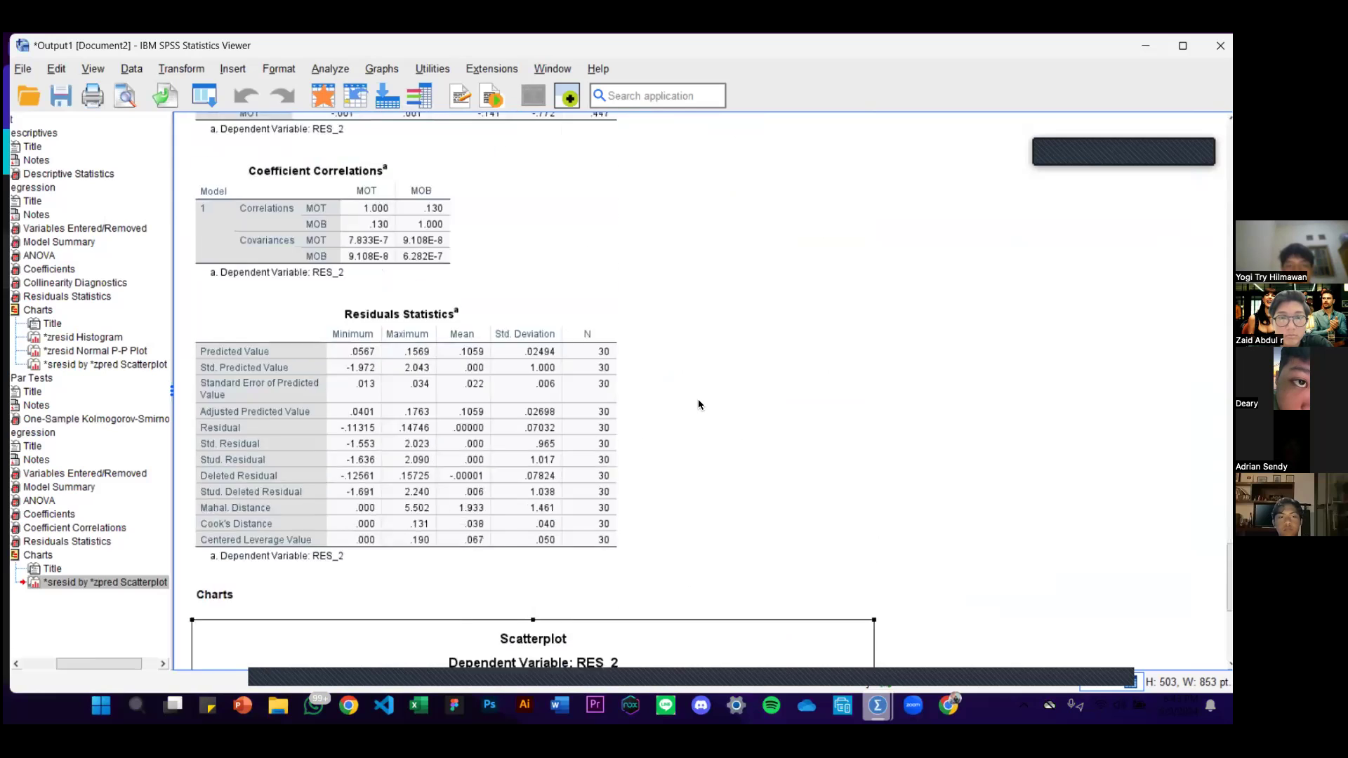
- Copy the Coefficients table of the RES_2 regression from the SPSS output
click(562, 285)
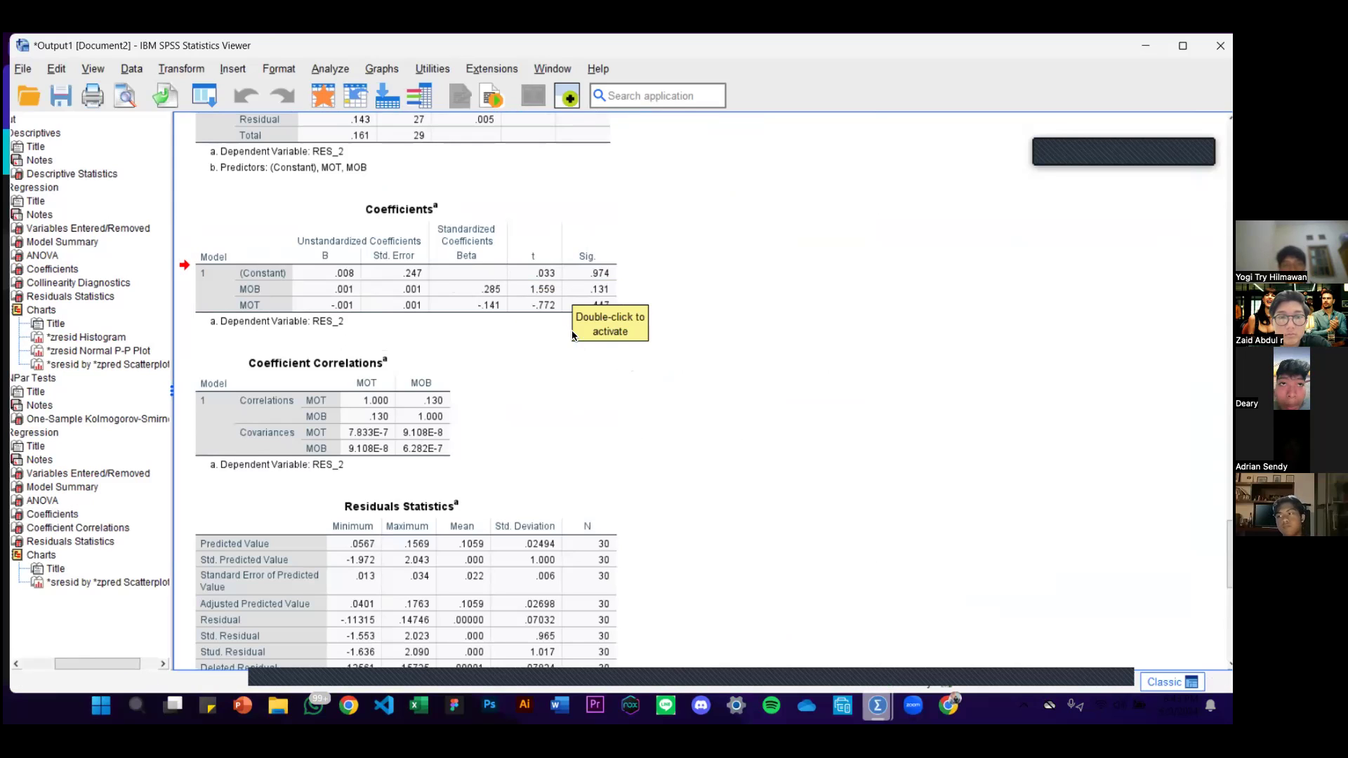
click(541, 218)
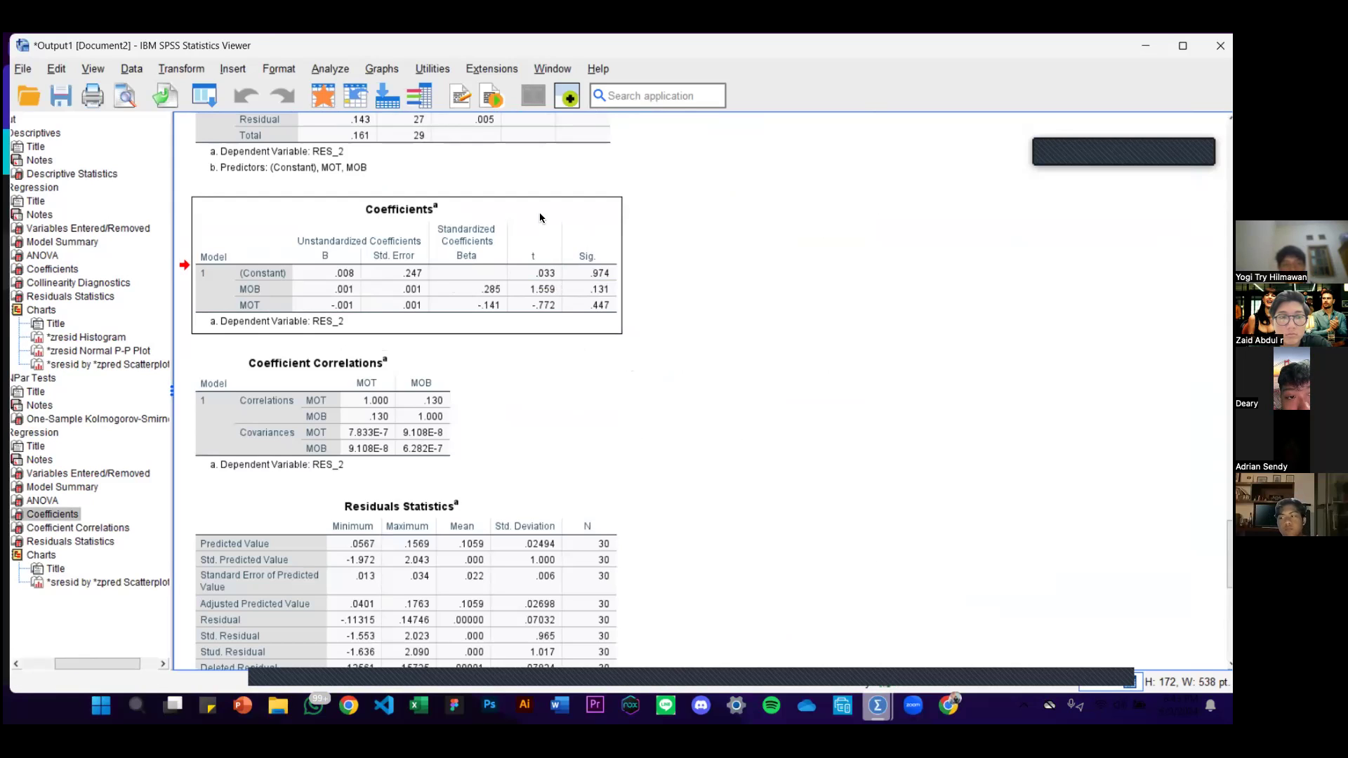
key(alt+Tab)
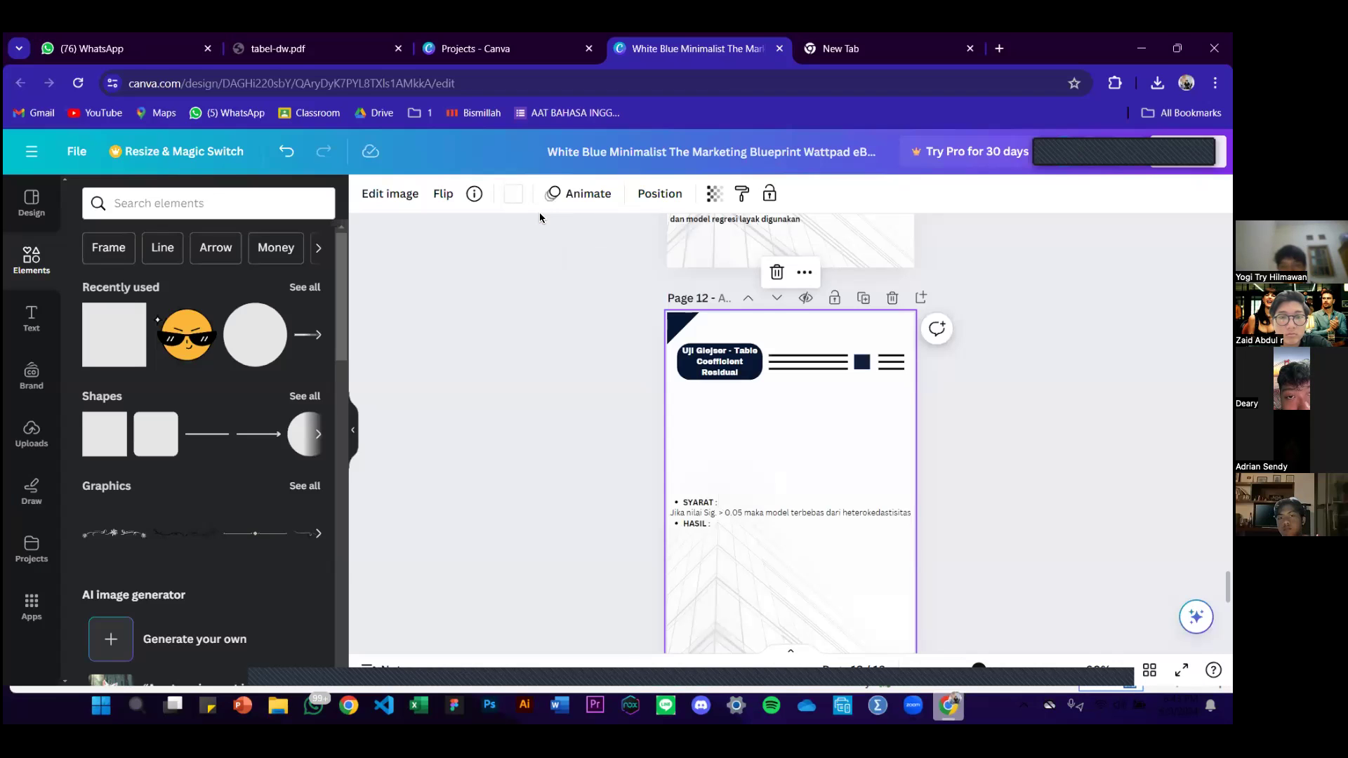
key(alt+Tab)
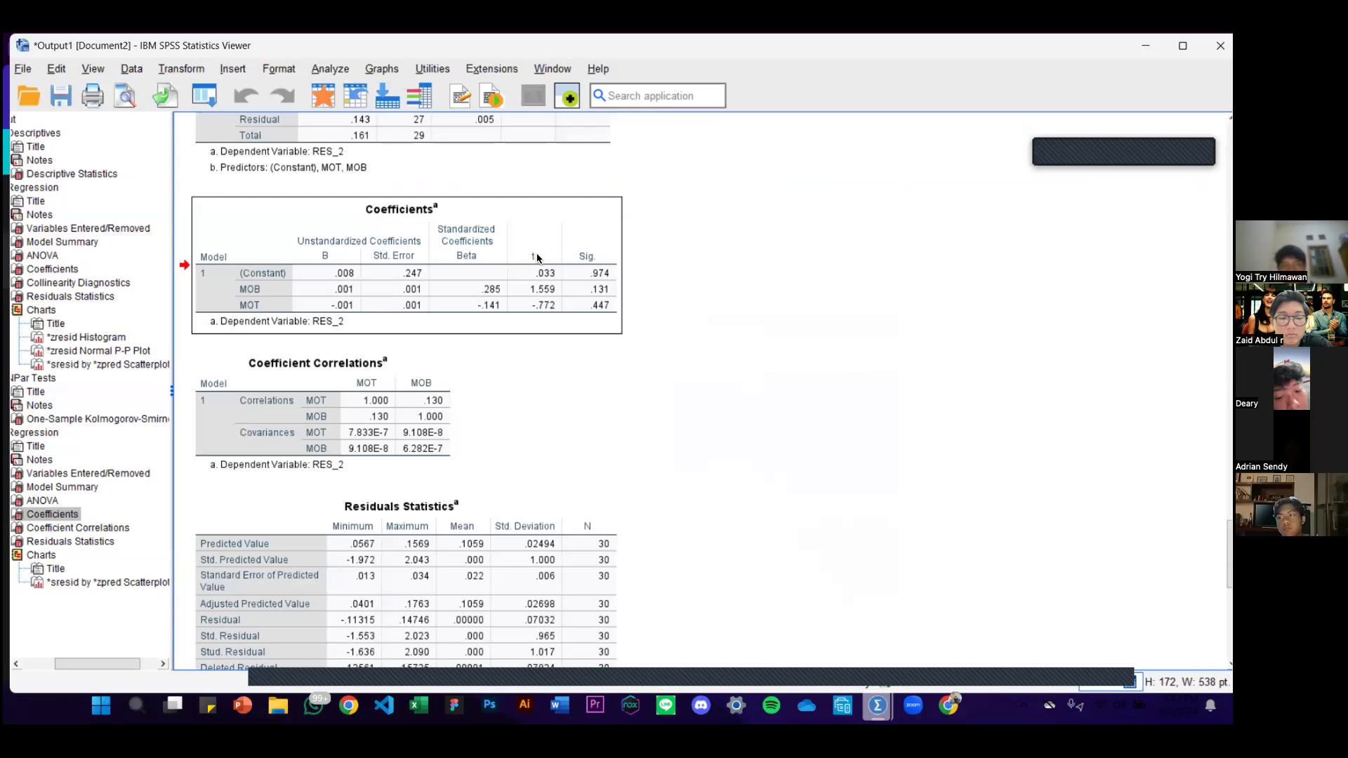
- Switch to Canva, paste the Coefficients table below the Uji Glejser label on page 12, and enlarge it to nearly the page width
key(alt+Tab)
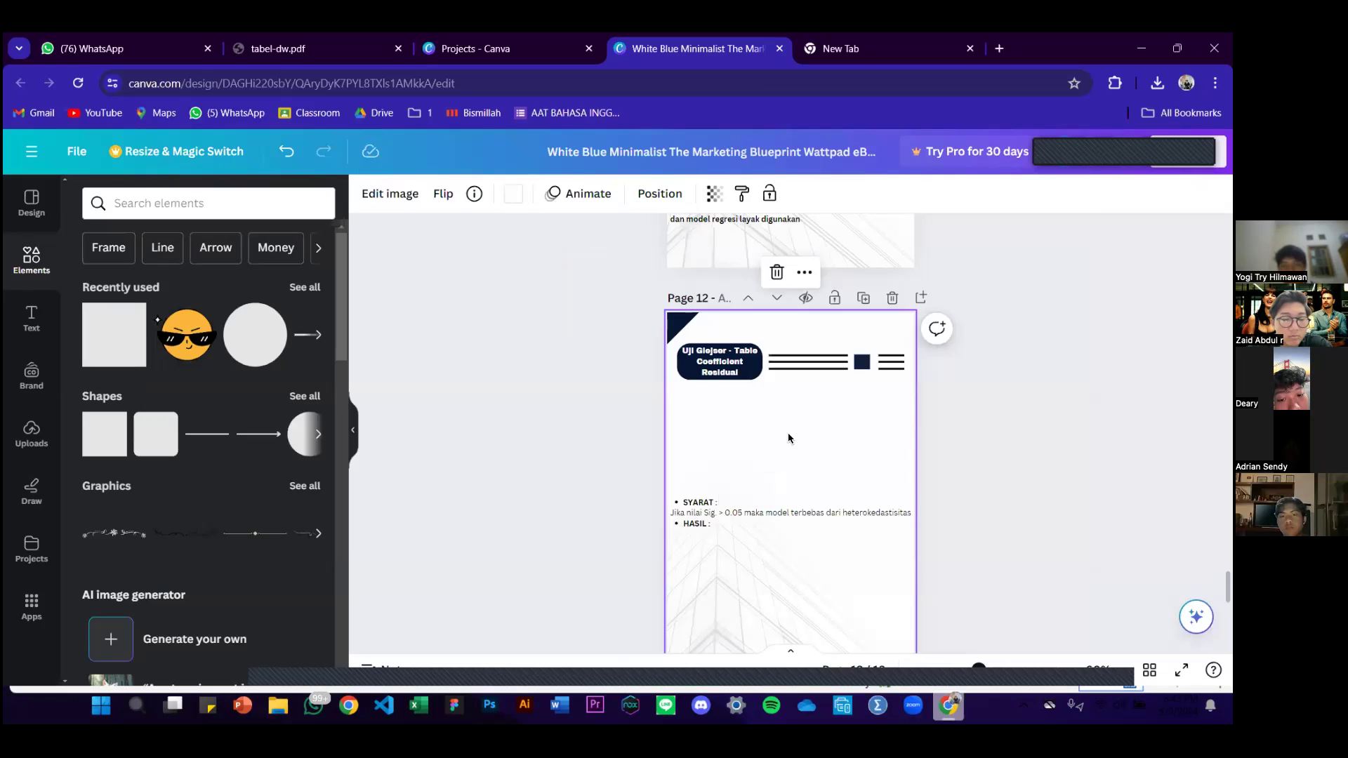
key(ctrl+v)
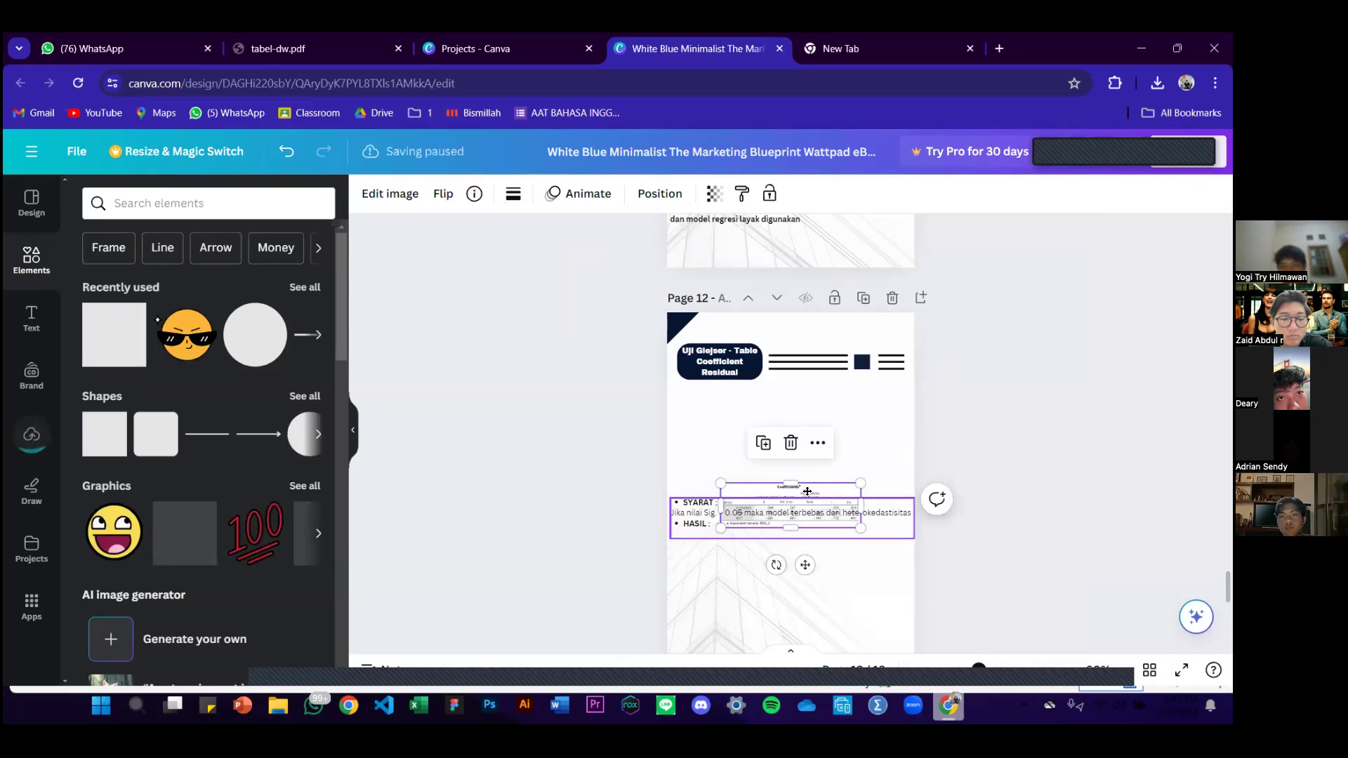
drag(771, 398, 888, 515)
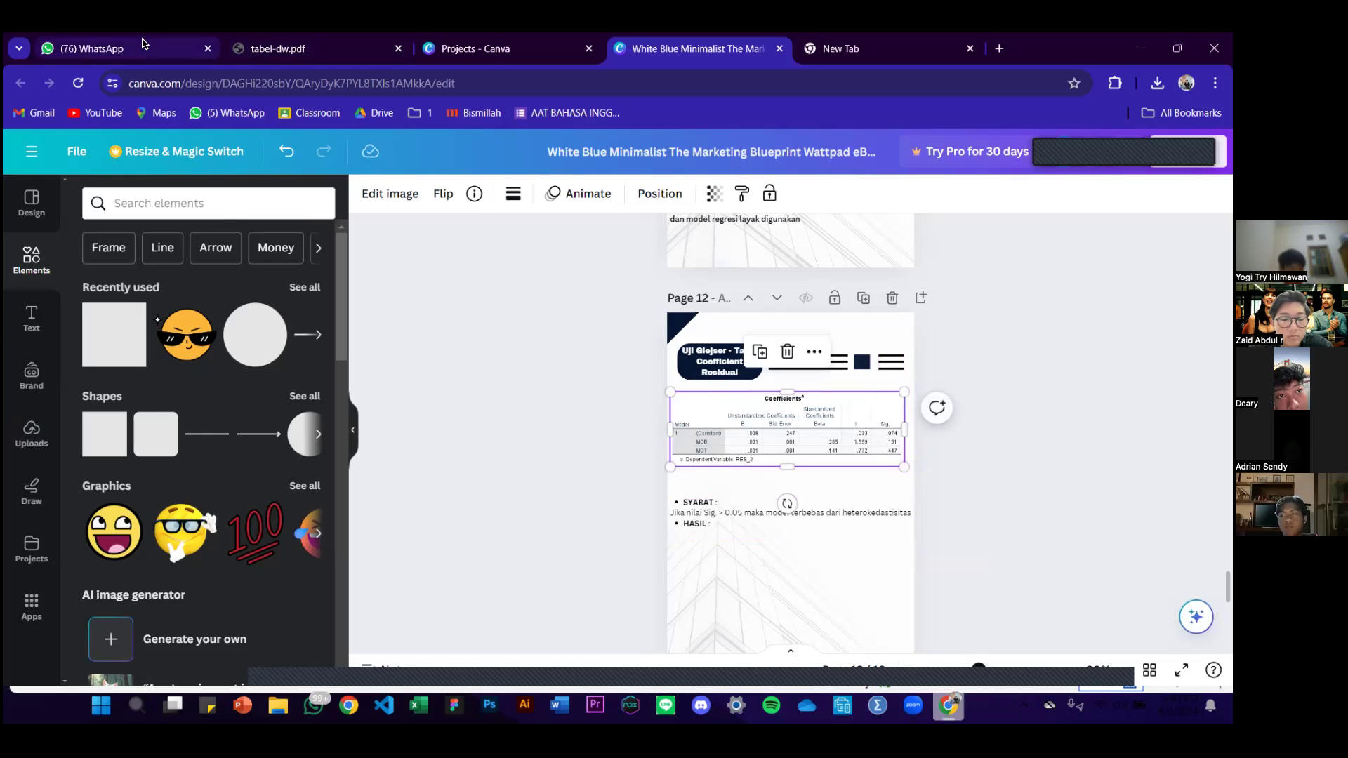
mouse_move(143, 44)
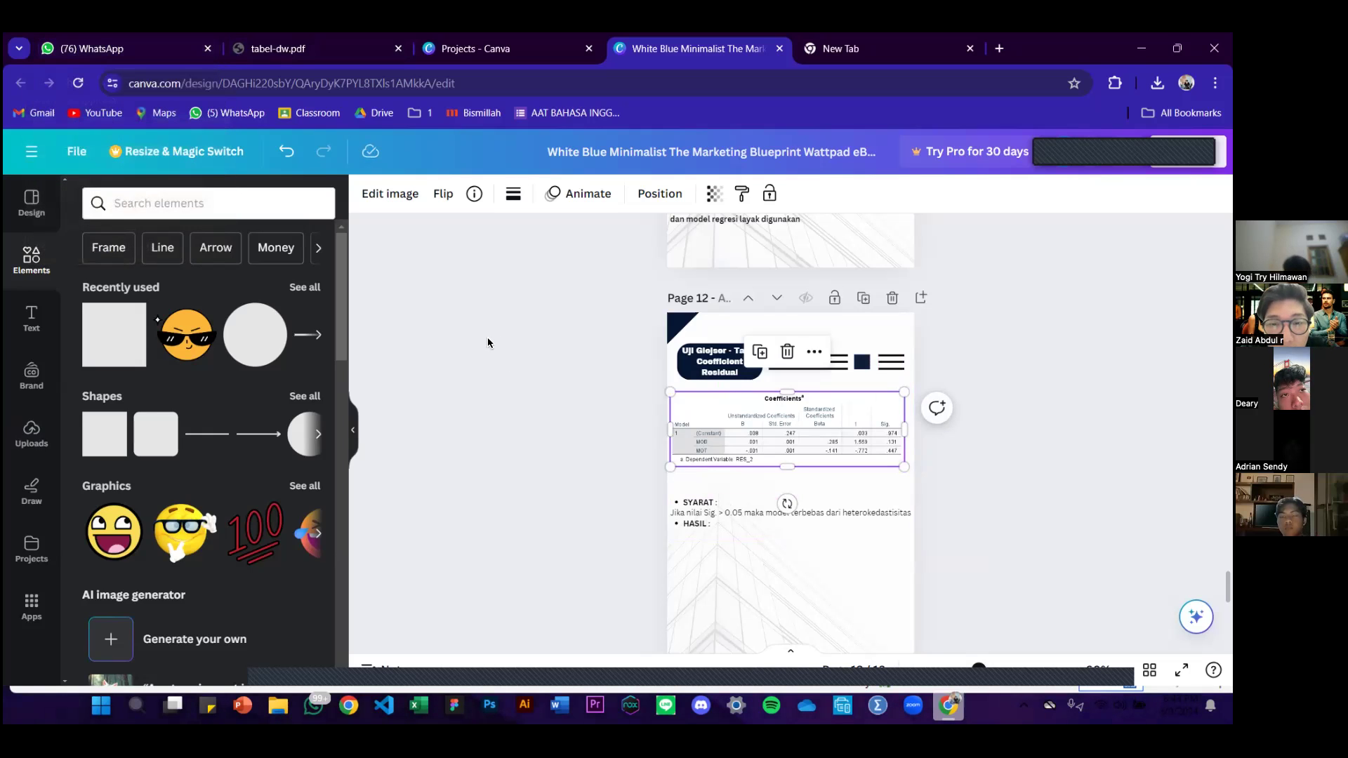
- Write under HASIL on the Uji Glejser page: "Nilai terbebas dari heterokedastisitas karena berada diangka 0.447"
click(744, 537)
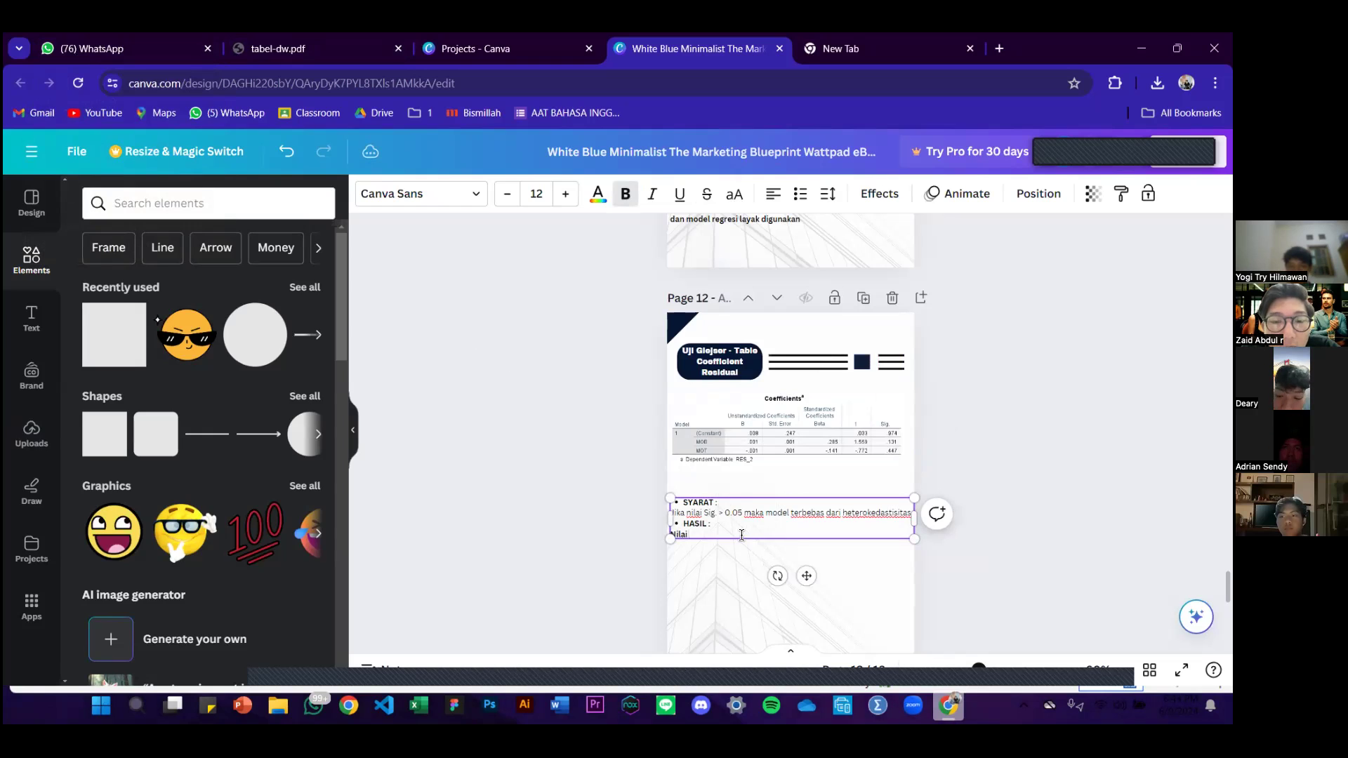
text(bas dari heterokedastisitas HASIL : Nilai terbebas dari heterokedas)
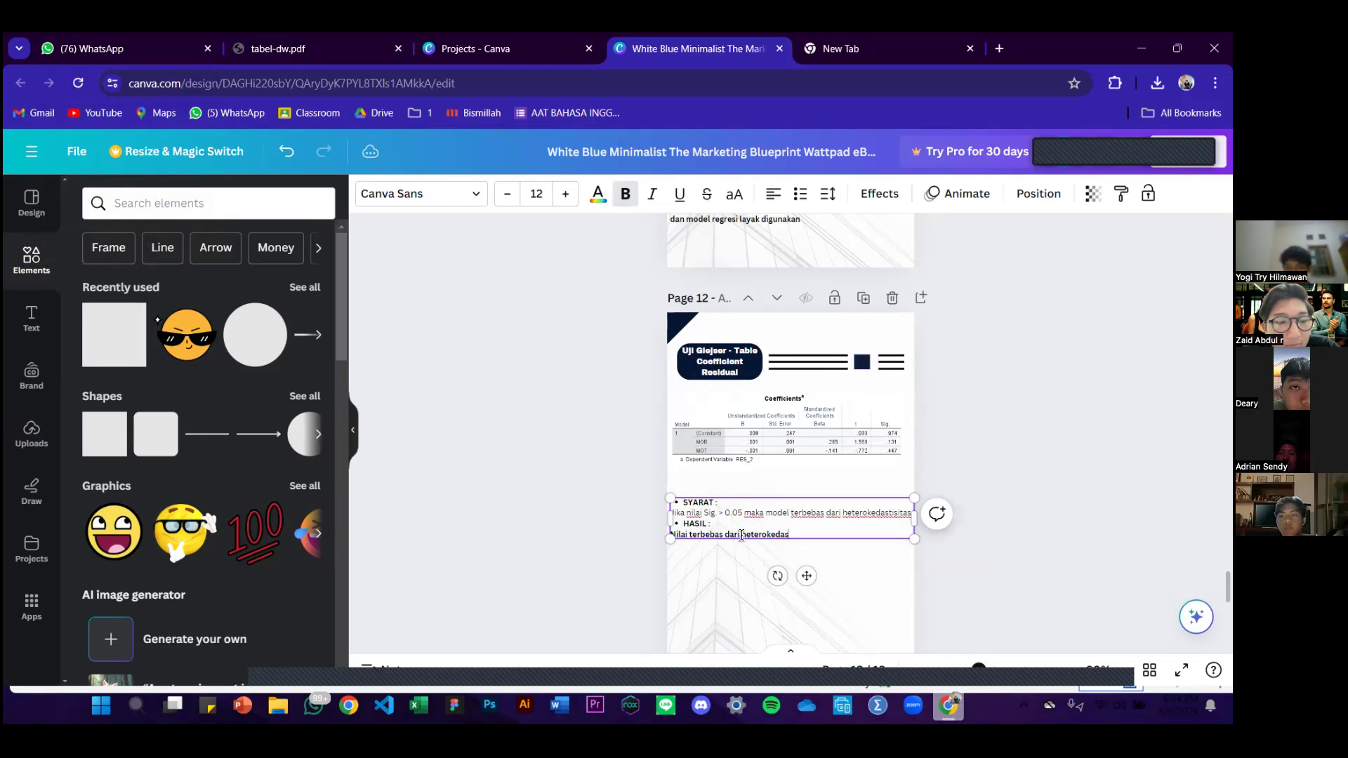
text(tisitas karen)
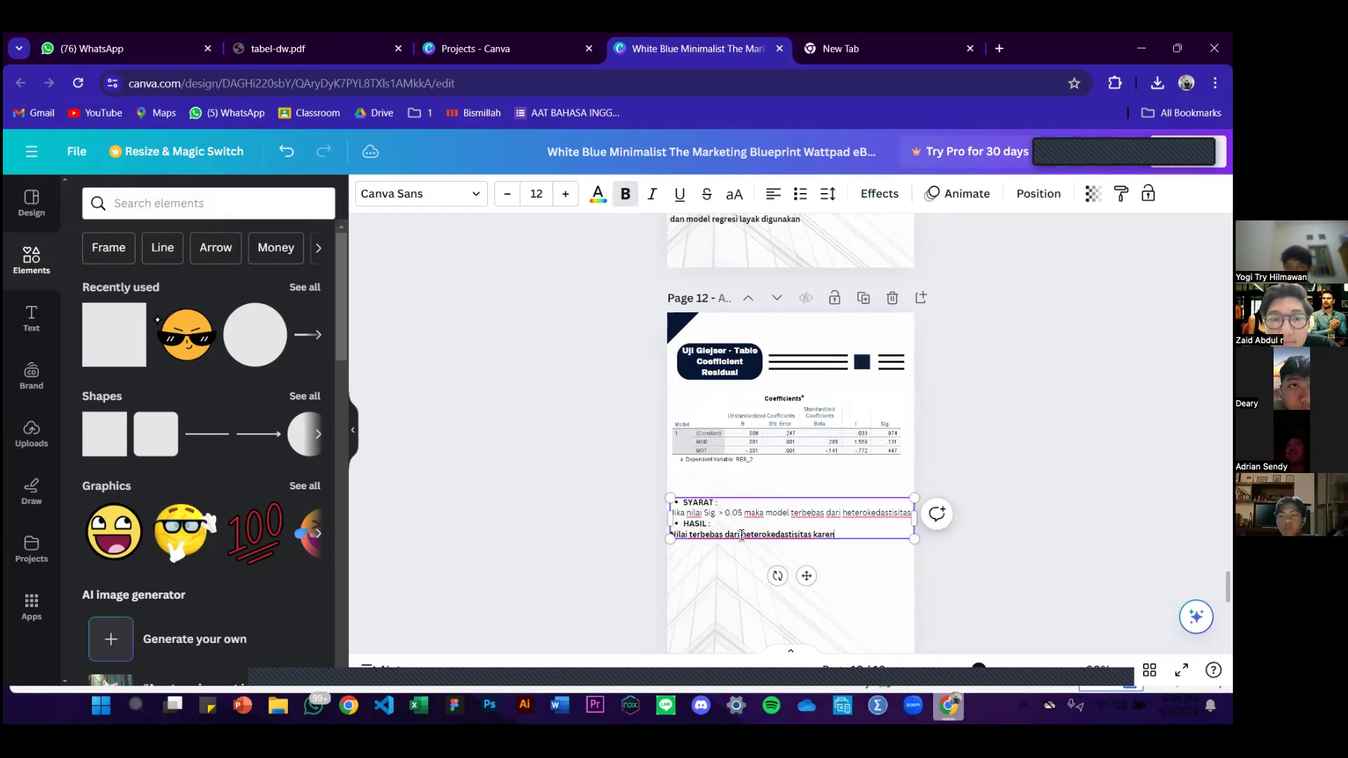
text(a berada diang)
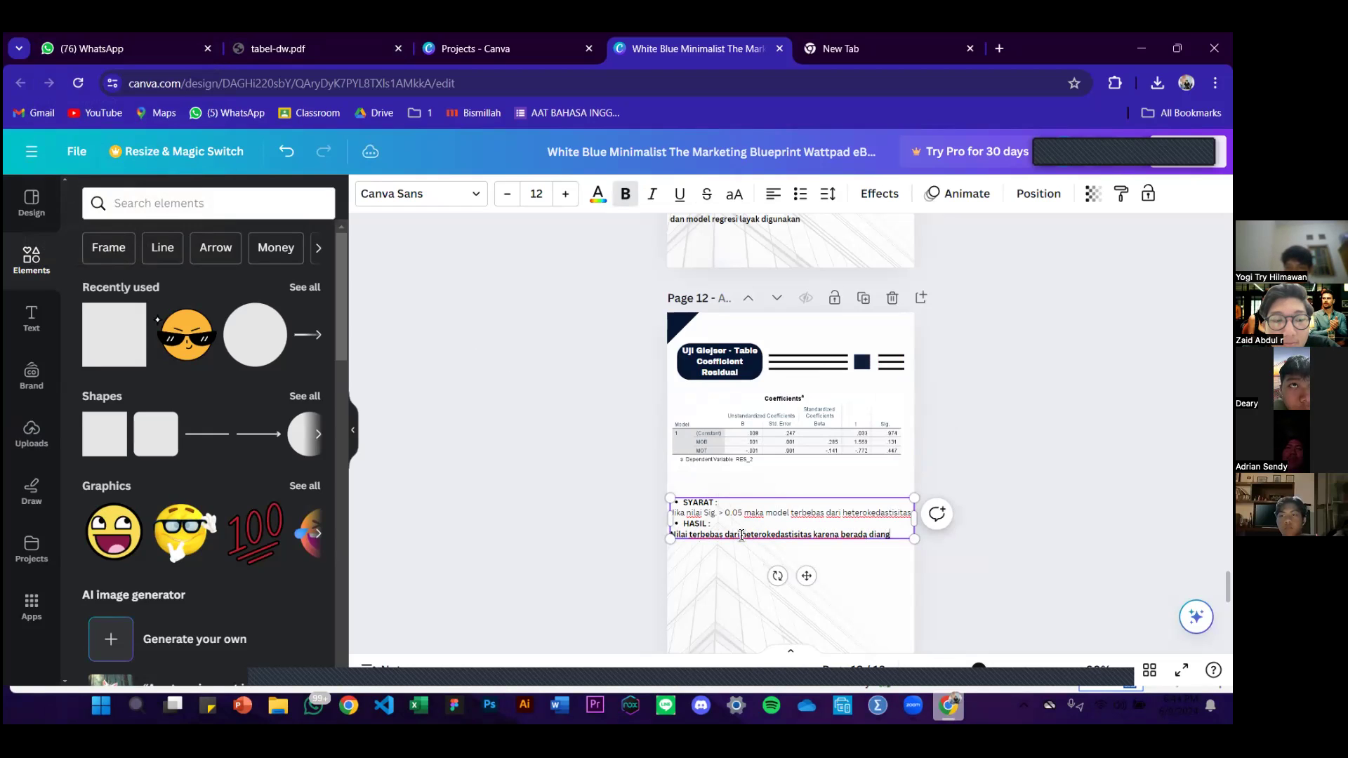
text(ka 0.447)
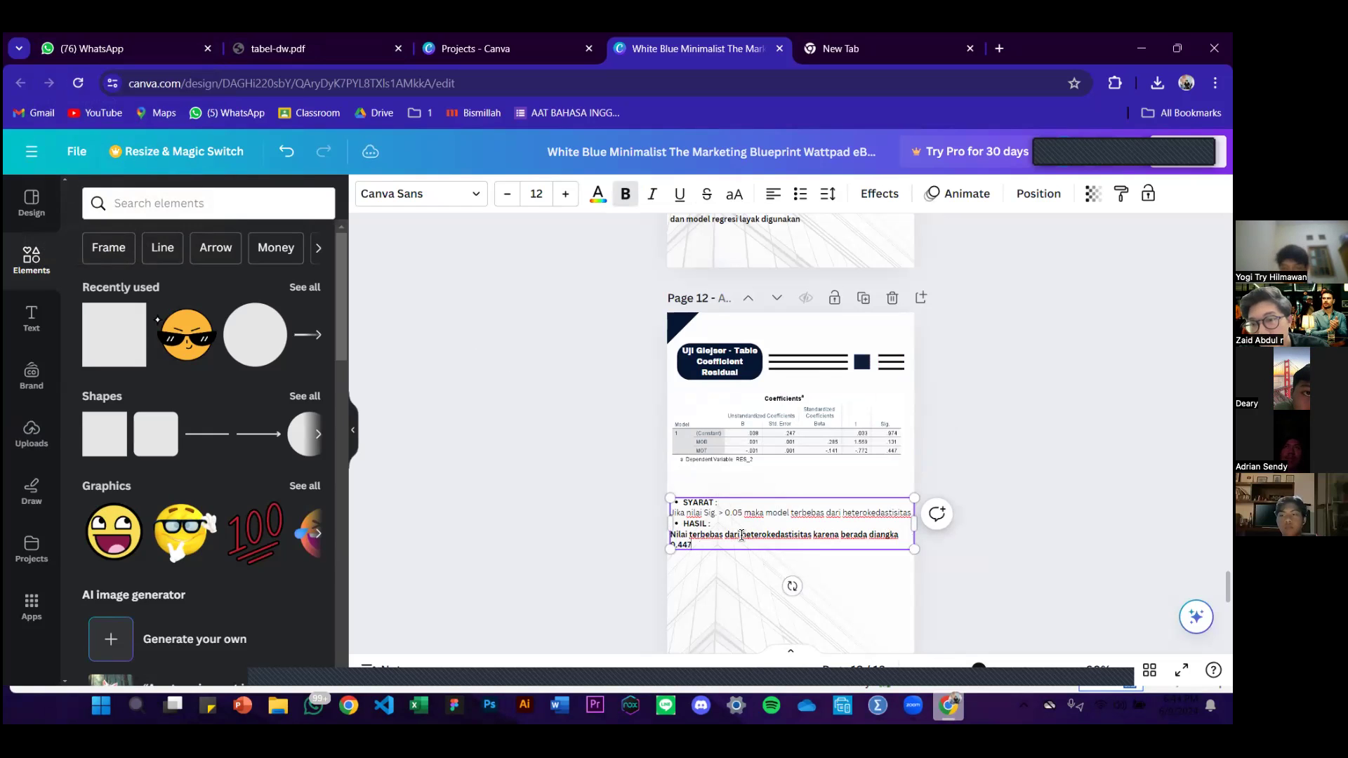
click(848, 563)
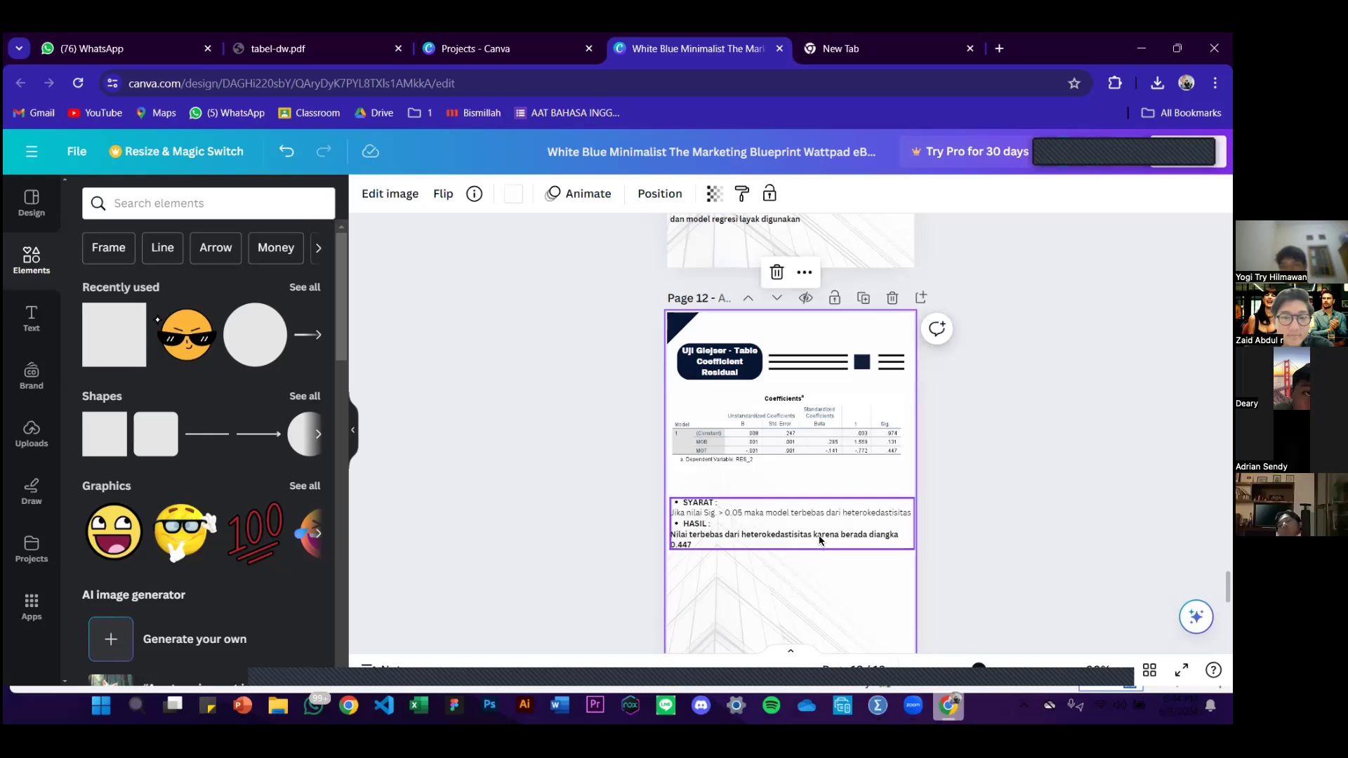
- Check the Uji Auto-Korelasi page, and copy the Model Summary table containing the Durbin-Watson column from the SPSS output
click(825, 546)
click(835, 560)
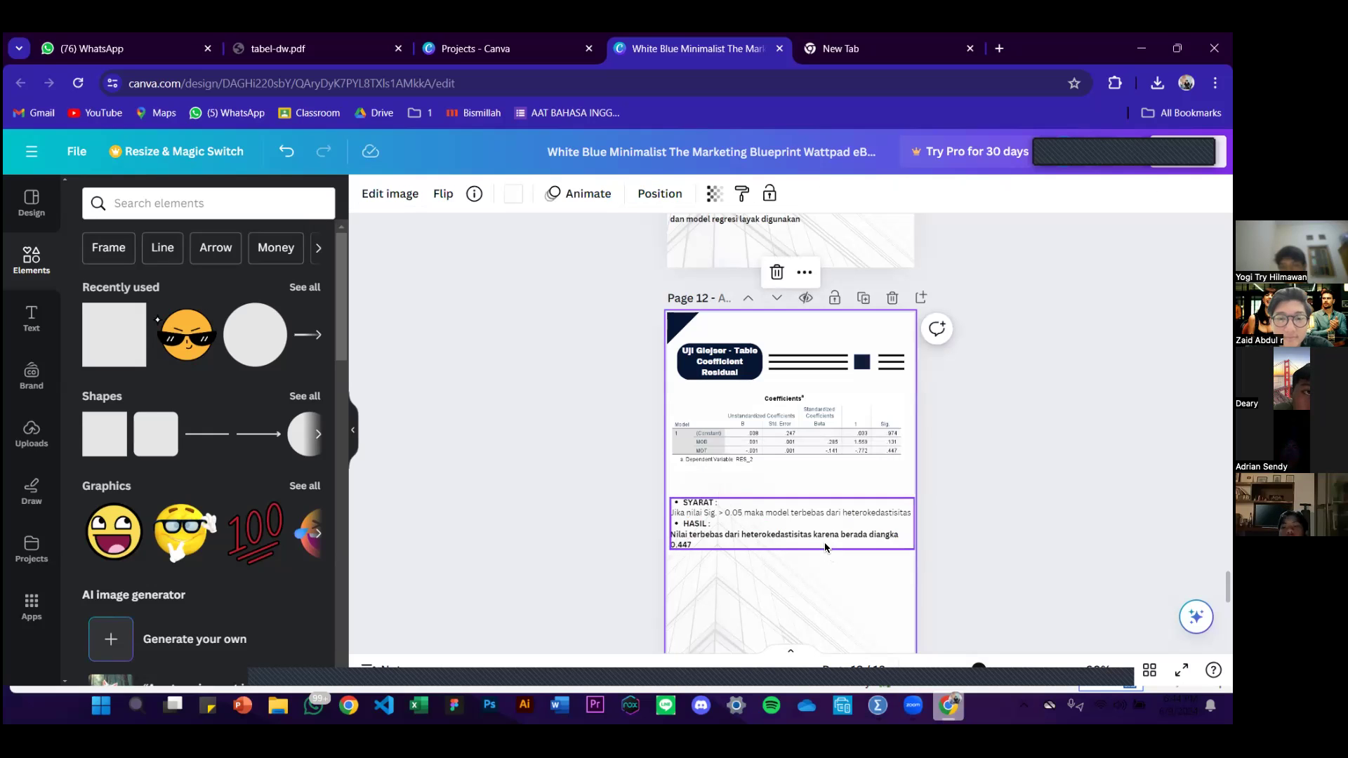
scroll(828, 470, down, 5)
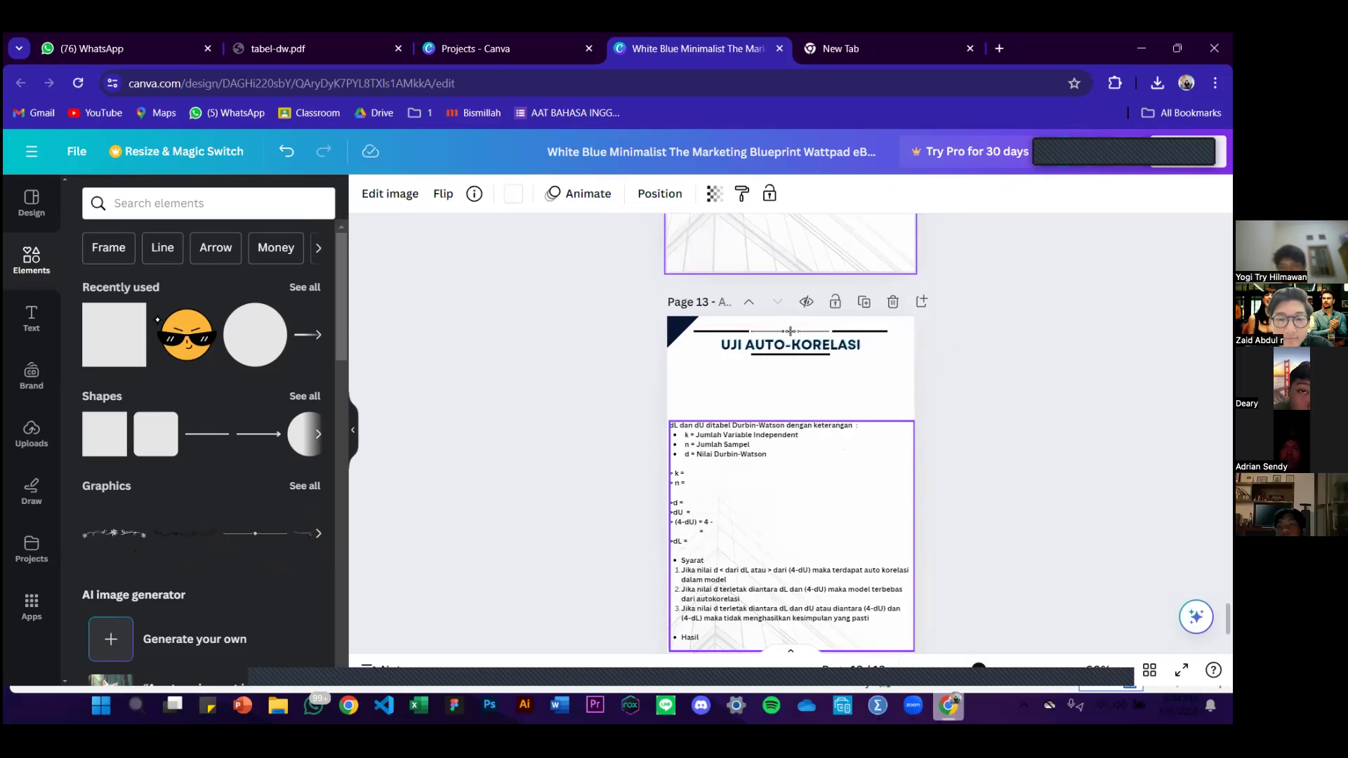
mouse_move(913, 705)
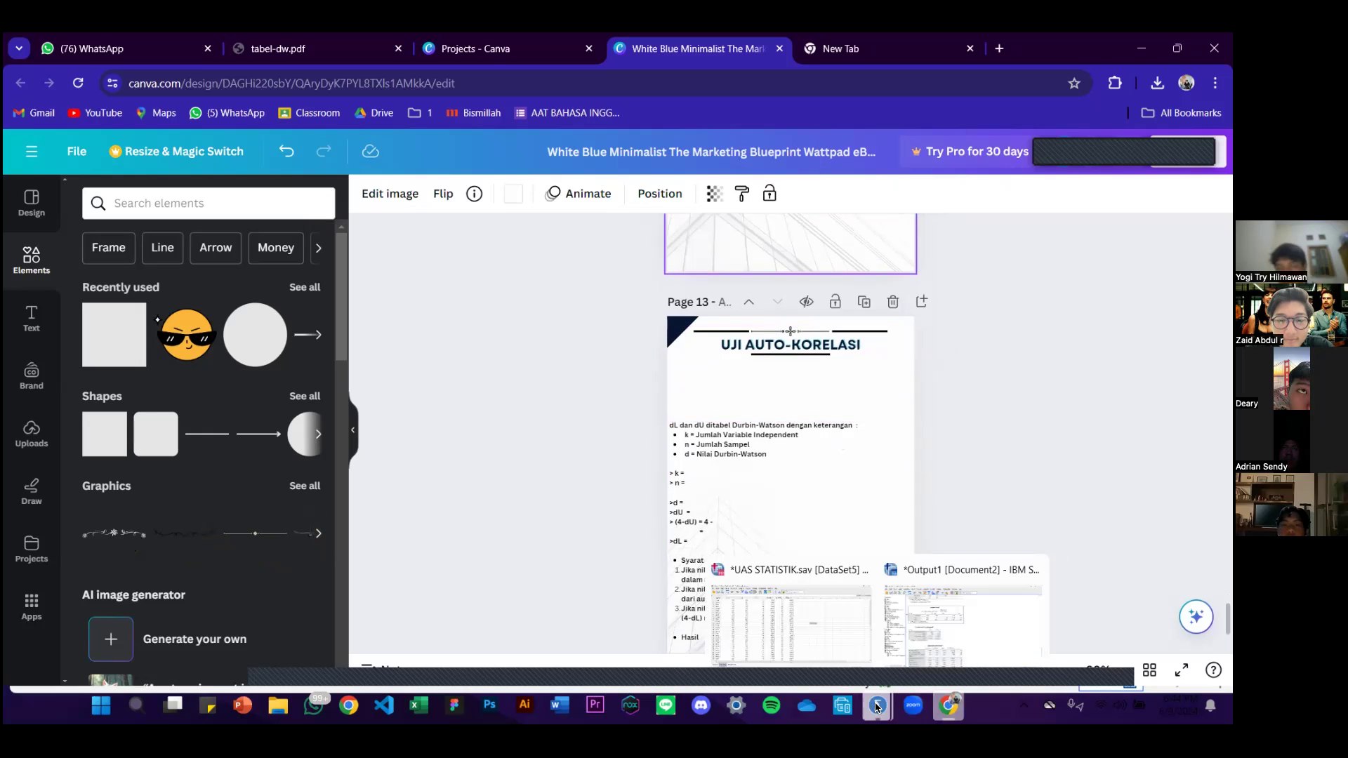
click(926, 631)
scroll(765, 433, up, 12)
scroll(777, 432, up, 15)
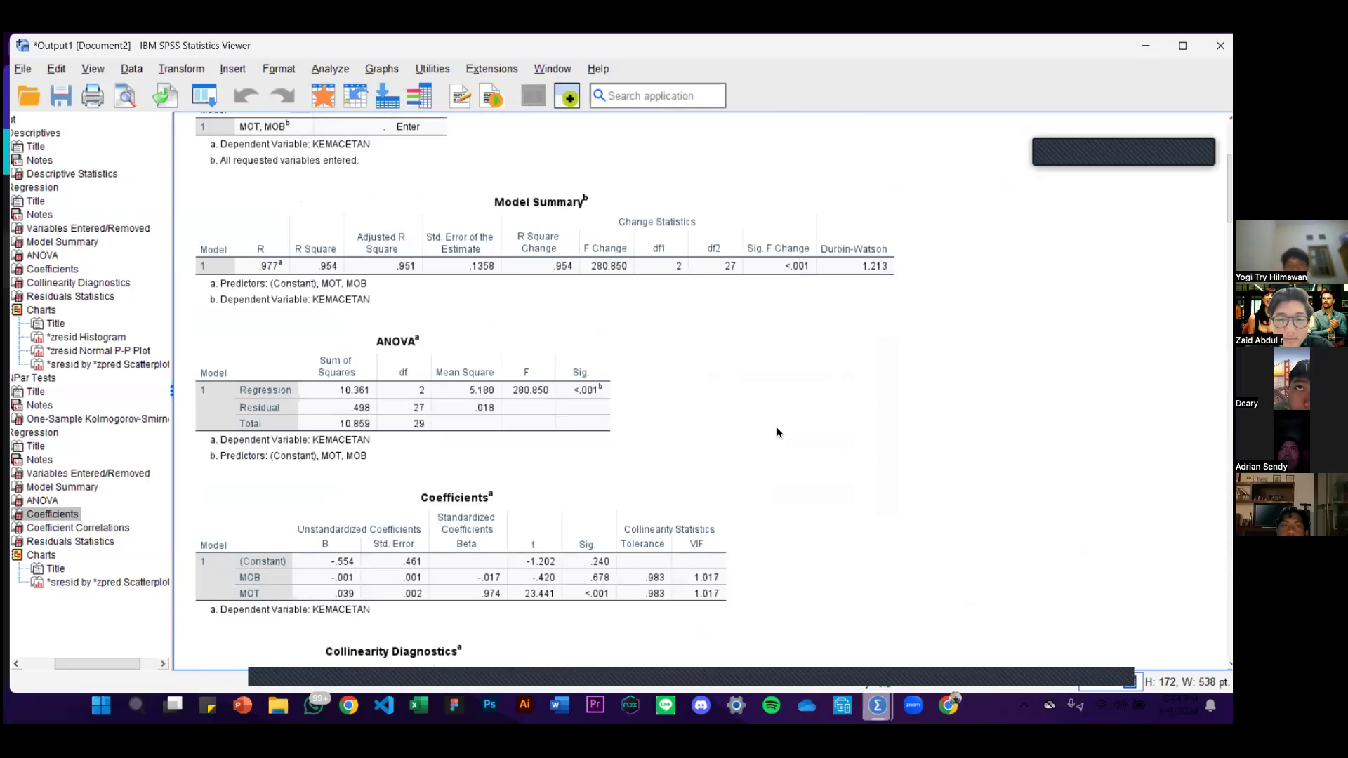
scroll(777, 432, down, 4)
scroll(706, 153, up, 3)
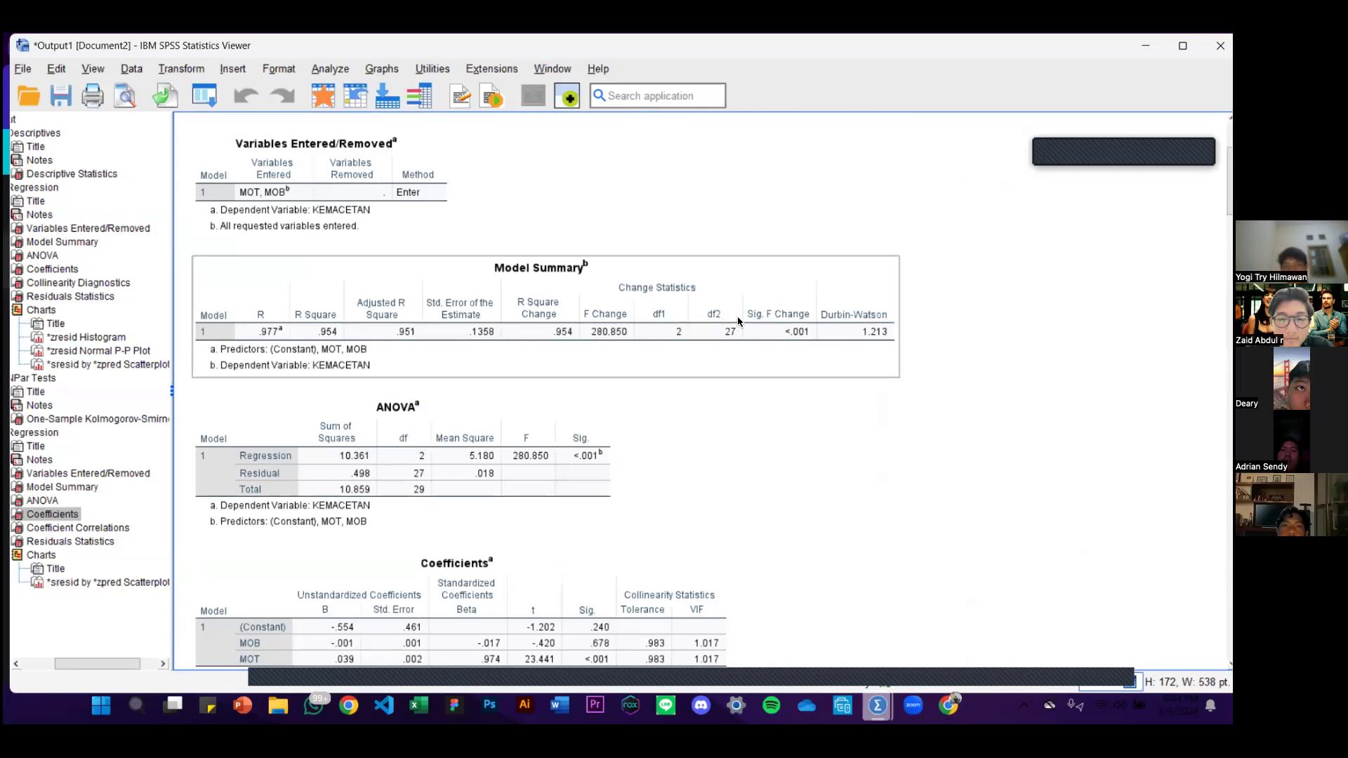
click(740, 322)
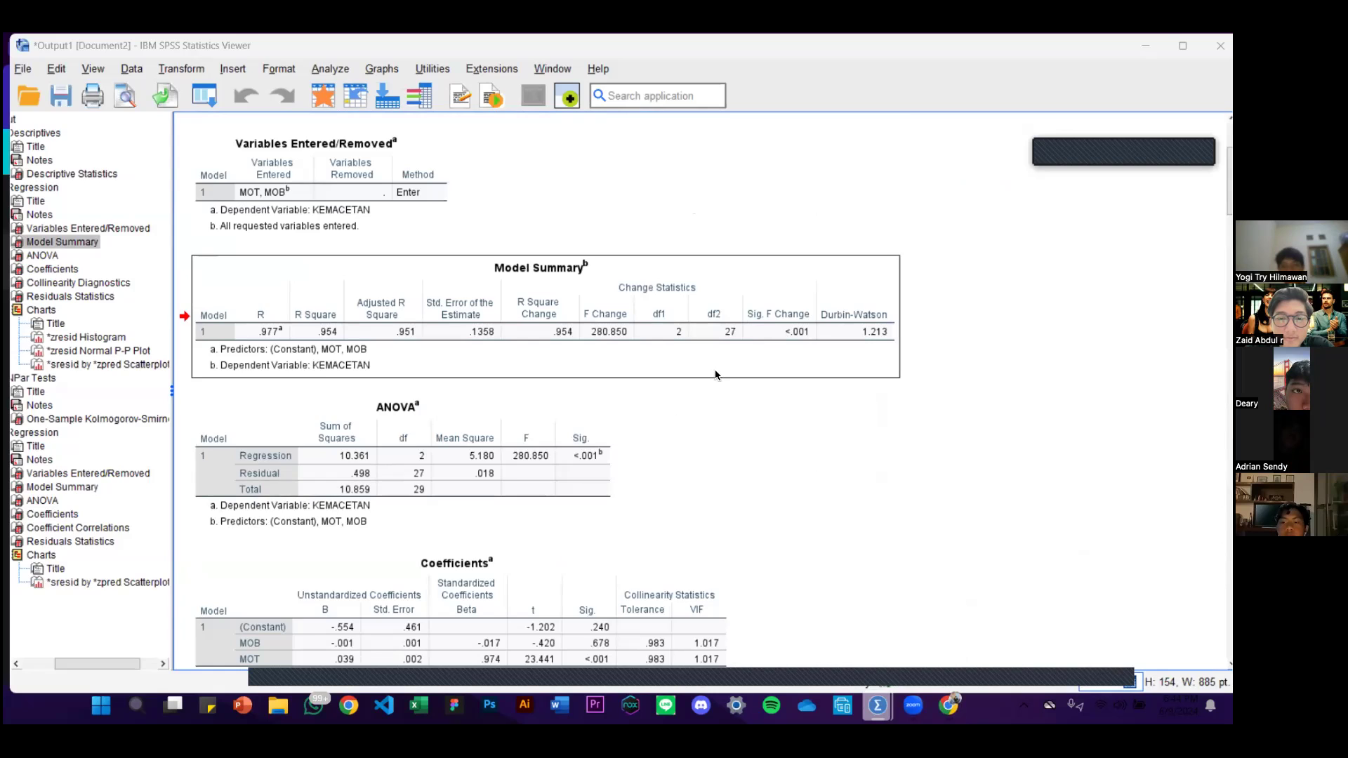
- Switch to Canva, paste the Model Summary table below the UJI AUTO-KORELASI heading on page 13, and enlarge it to the page width
key(alt+Tab)
key(ctrl+v)
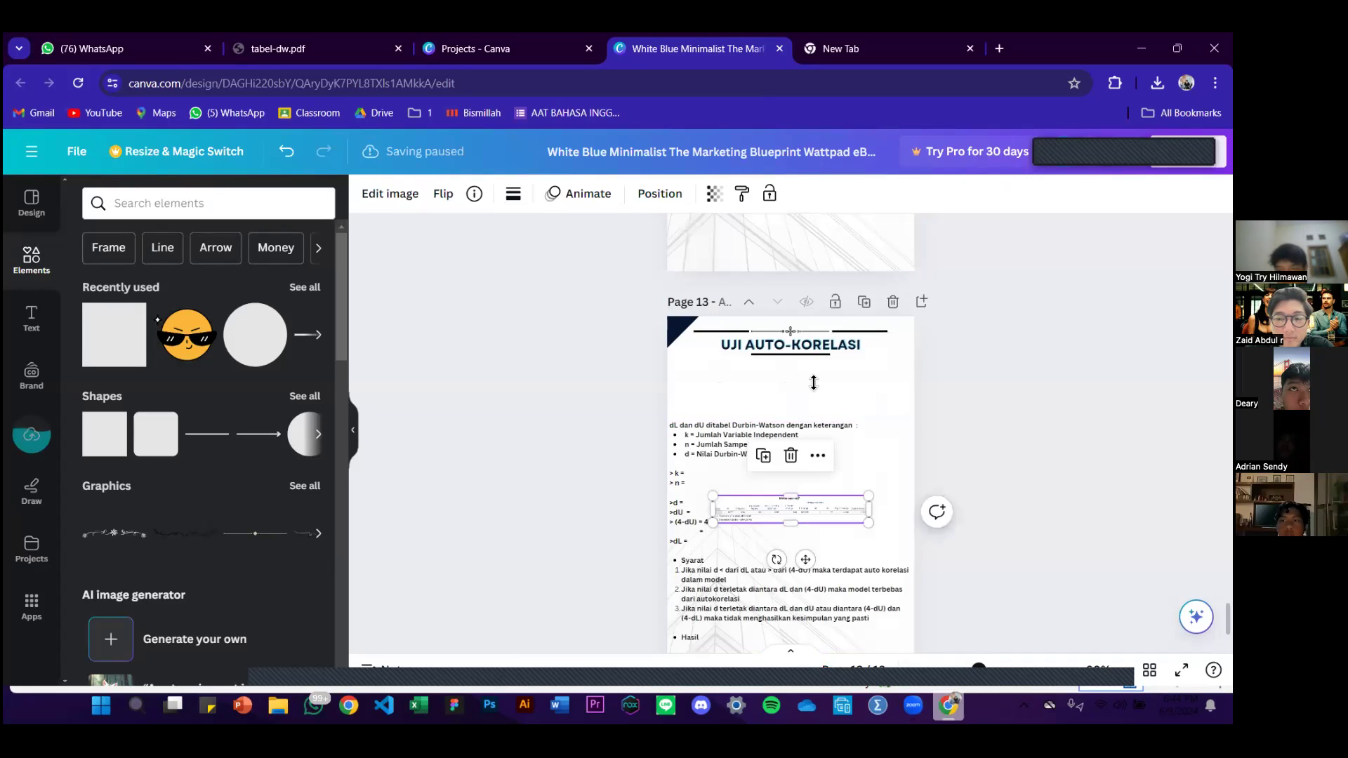
drag(823, 387, 903, 432)
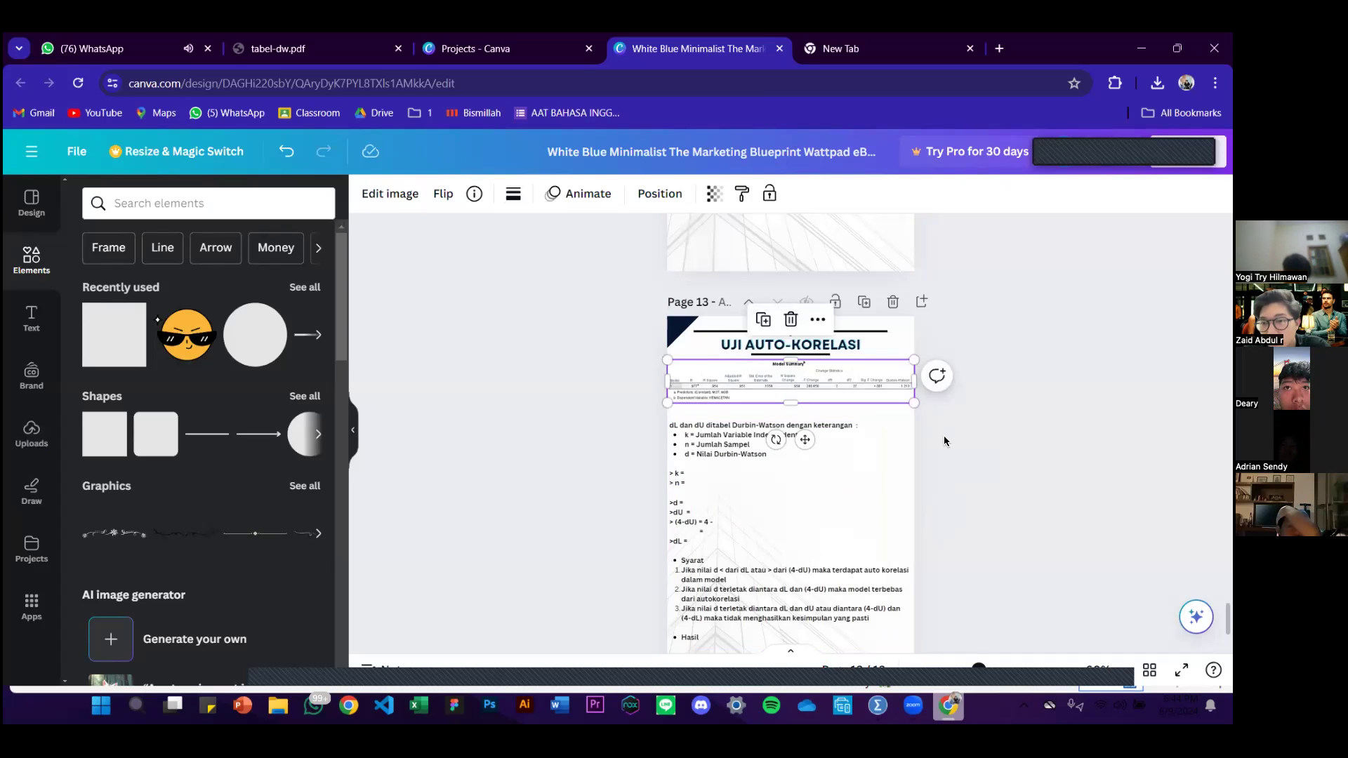
click(1011, 407)
- Fill in the Uji Auto-Korelasi text with k = 2 and n = 30 (1 bulan)
scroll(796, 414, down, 1)
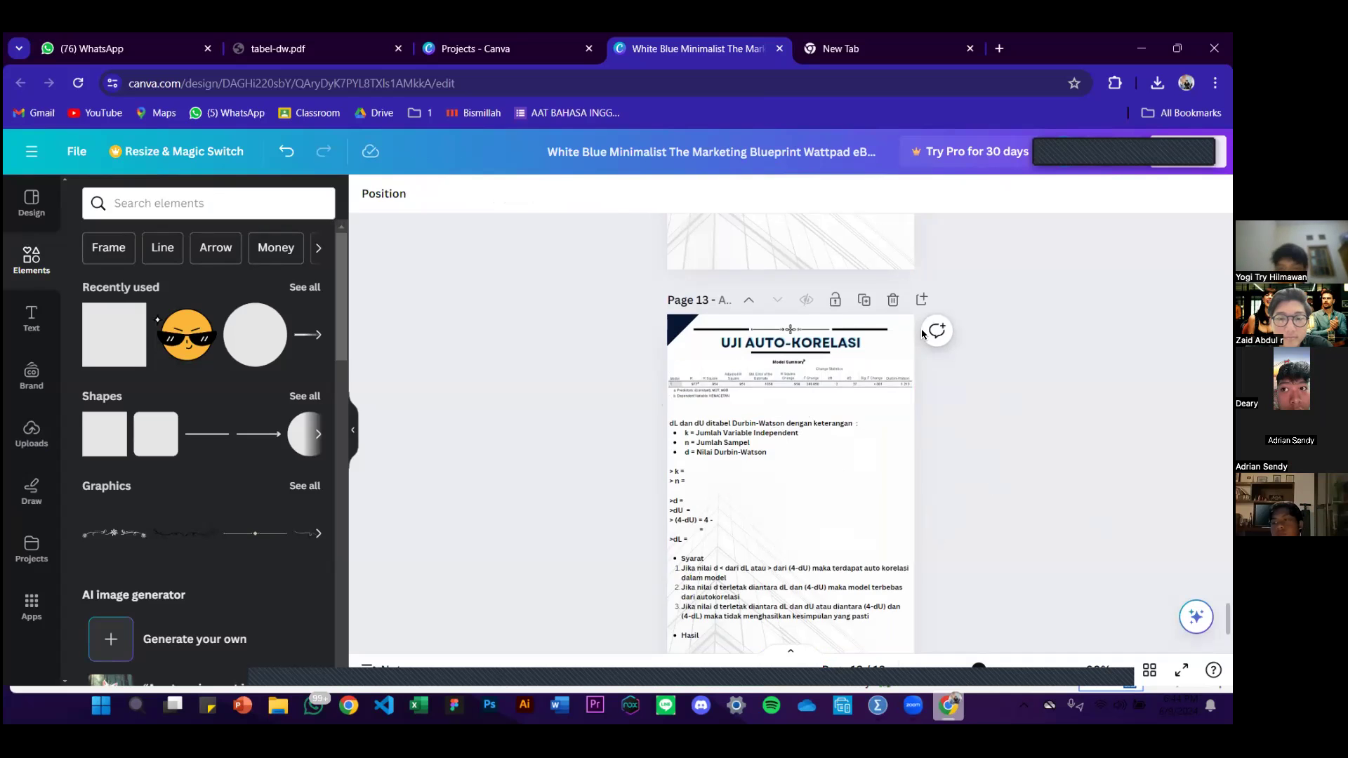
scroll(912, 343, down, 1)
scroll(883, 369, up, 5)
scroll(857, 335, down, 2)
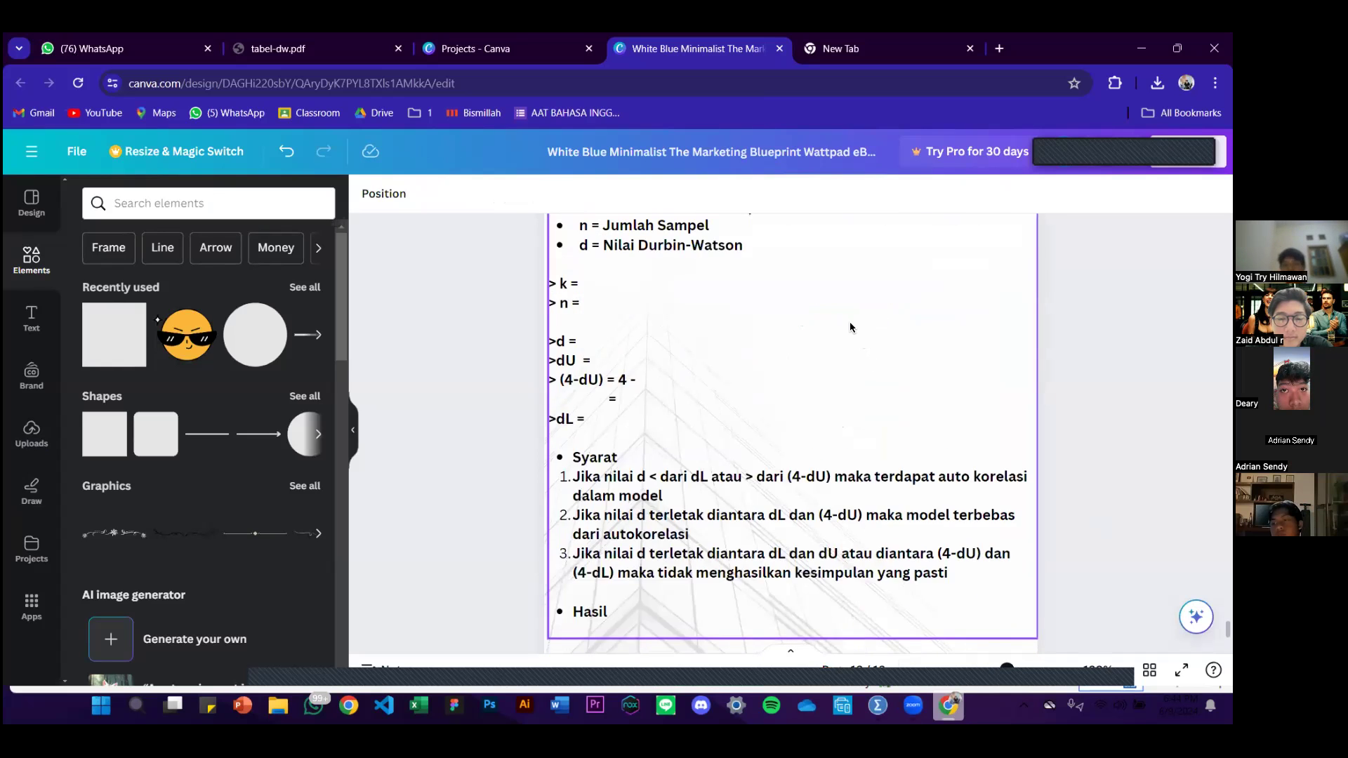
scroll(849, 327, down, 2)
scroll(836, 316, up, 3)
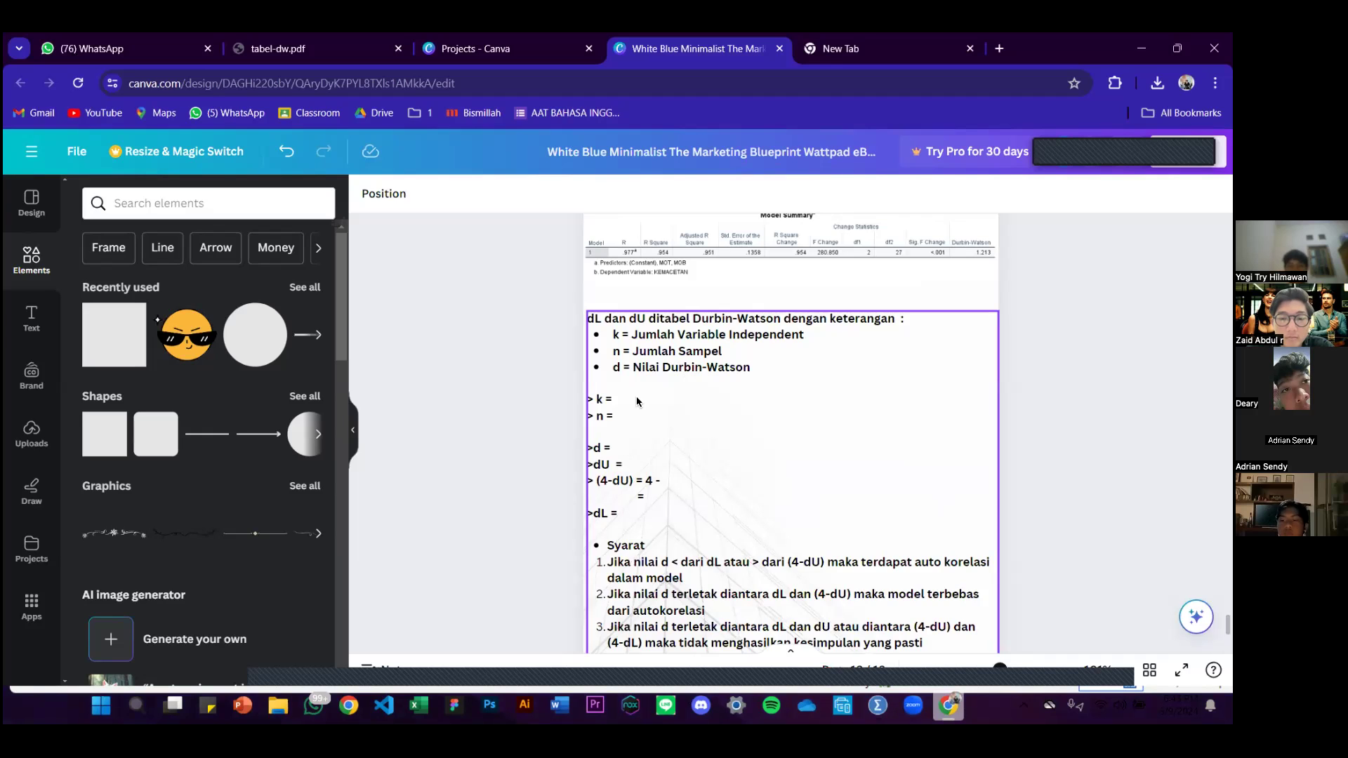
click(624, 421)
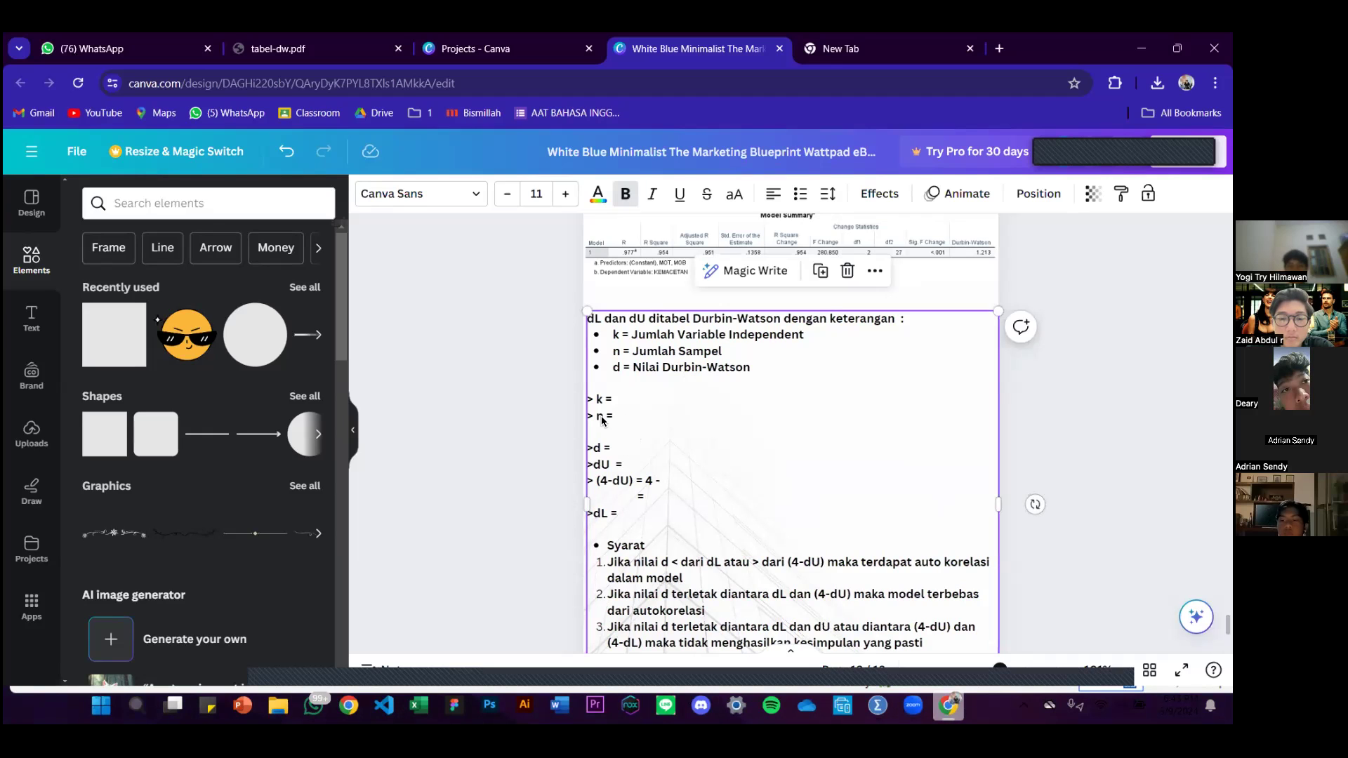
text(2)
key(Down)
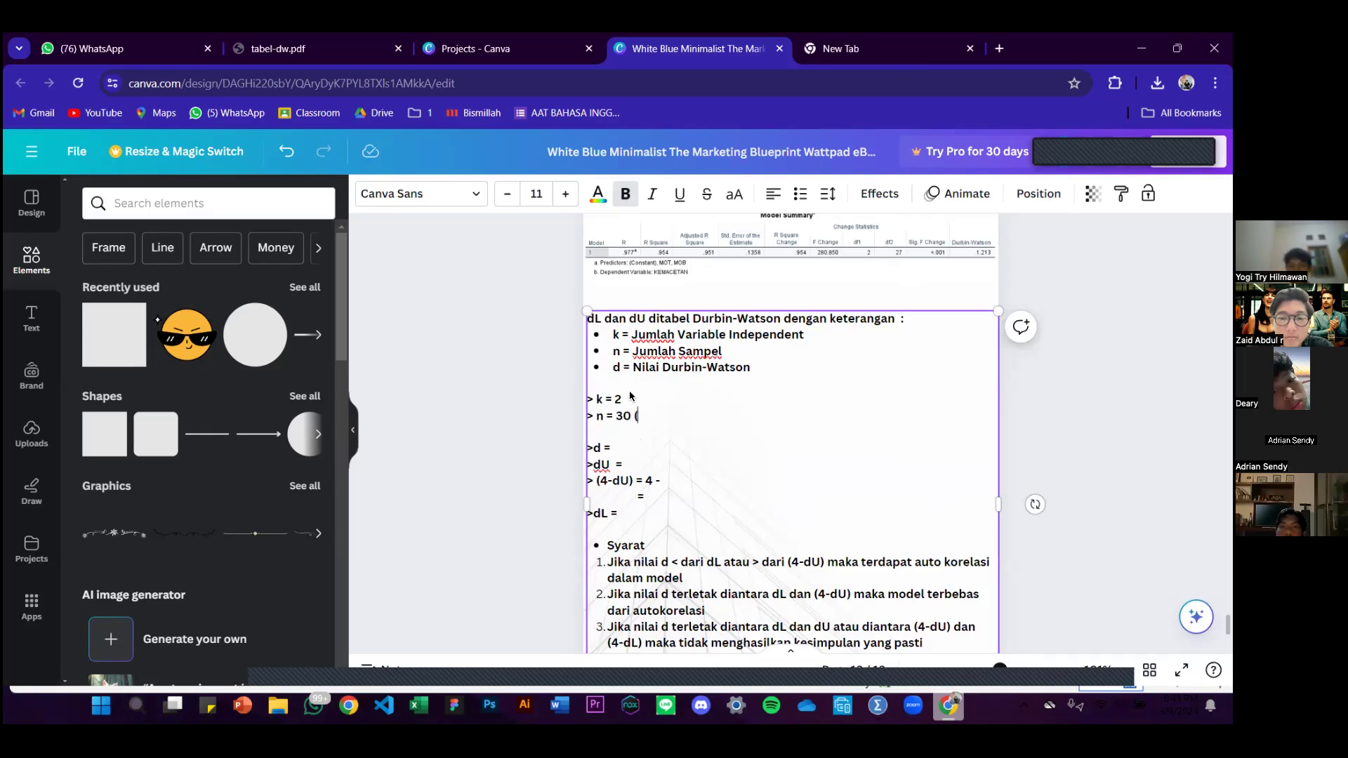
text(30 (1 bulan))
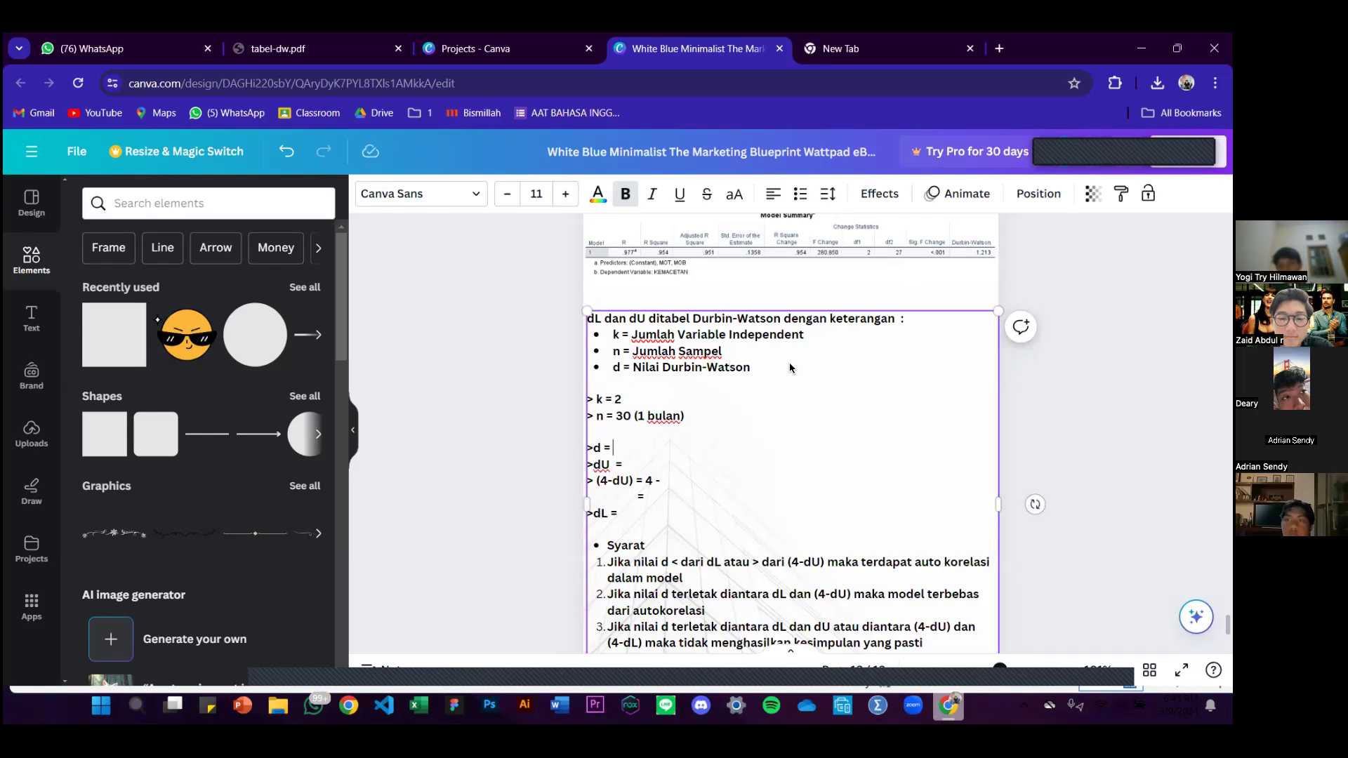
- Copy the red frame around the Collinearity Statistics columns on the Uji Multikoliniearitas page
scroll(924, 413, up, 5)
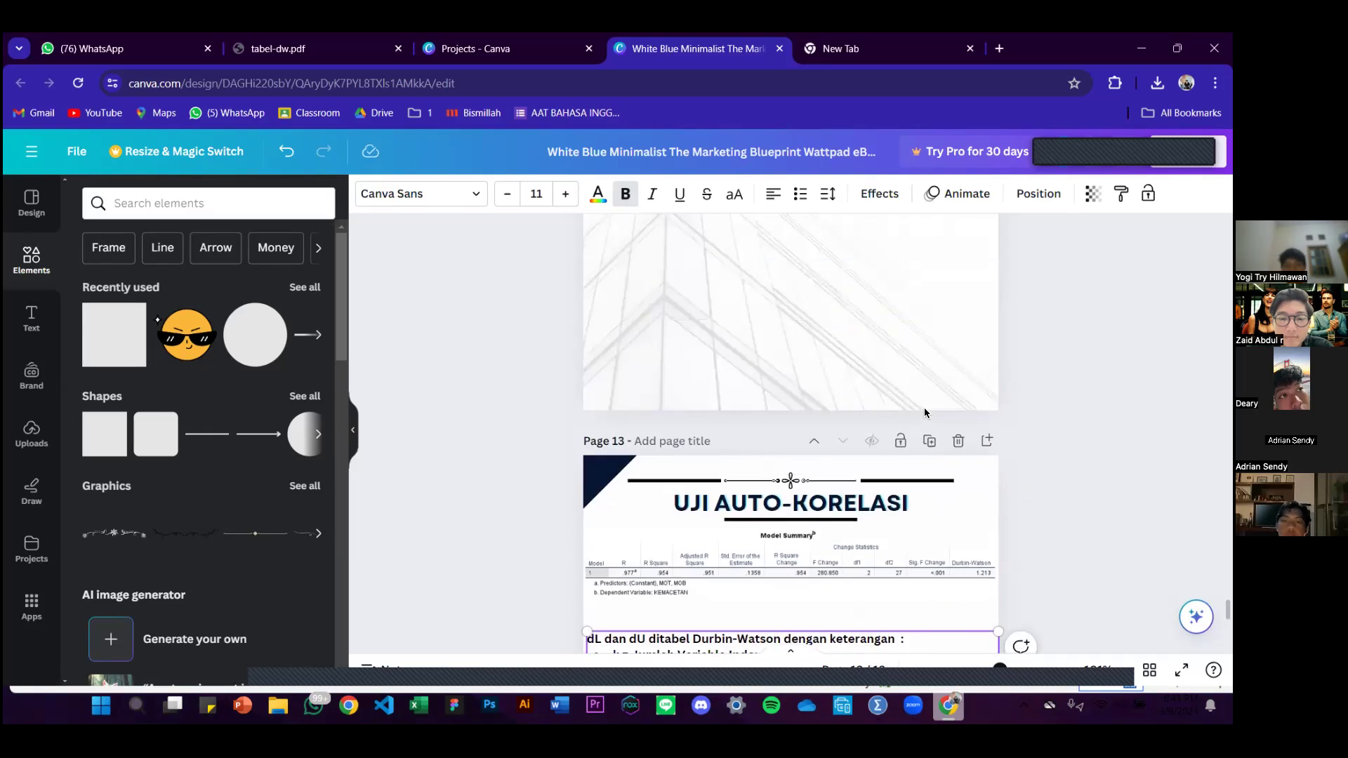
scroll(923, 407, up, 3)
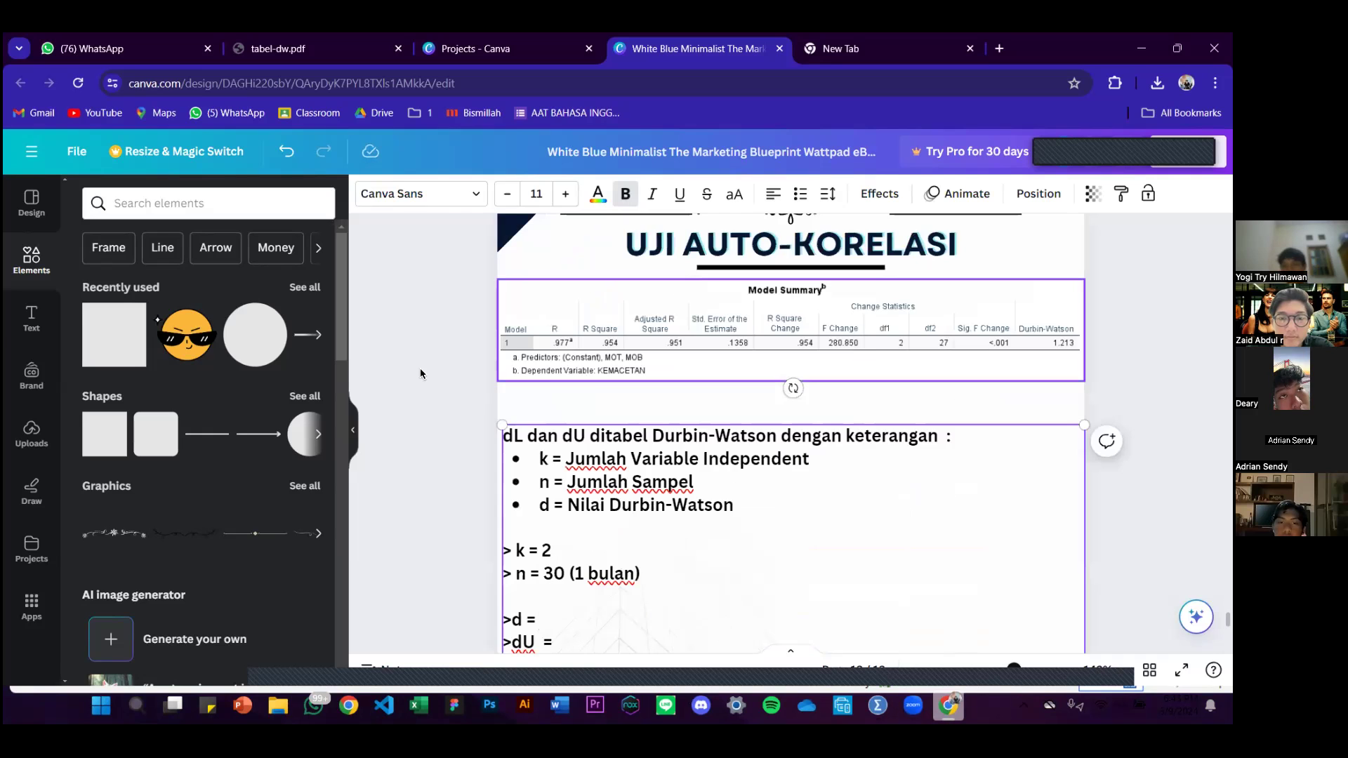
scroll(797, 420, up, 3)
scroll(842, 435, up, 10)
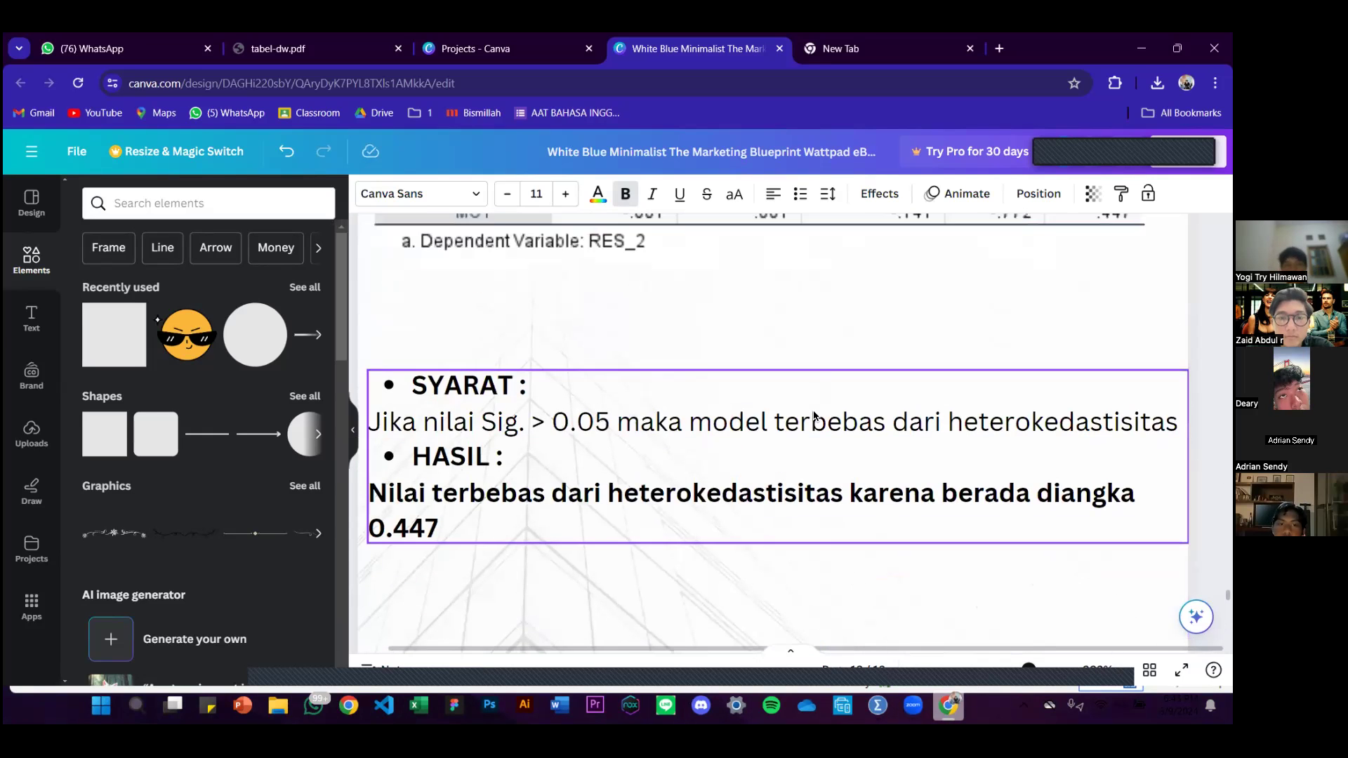
scroll(1064, 525, up, 15)
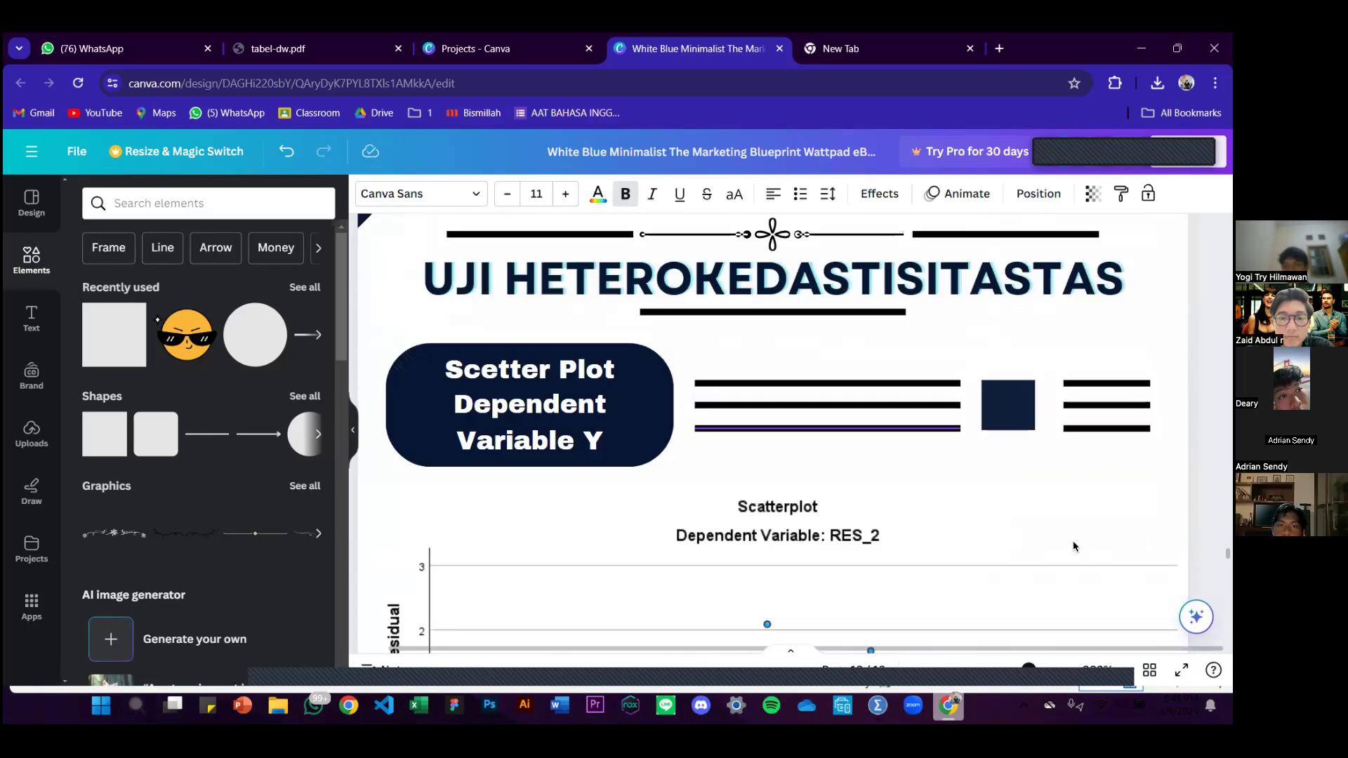
scroll(1064, 525, up, 2)
scroll(1065, 525, down, 3)
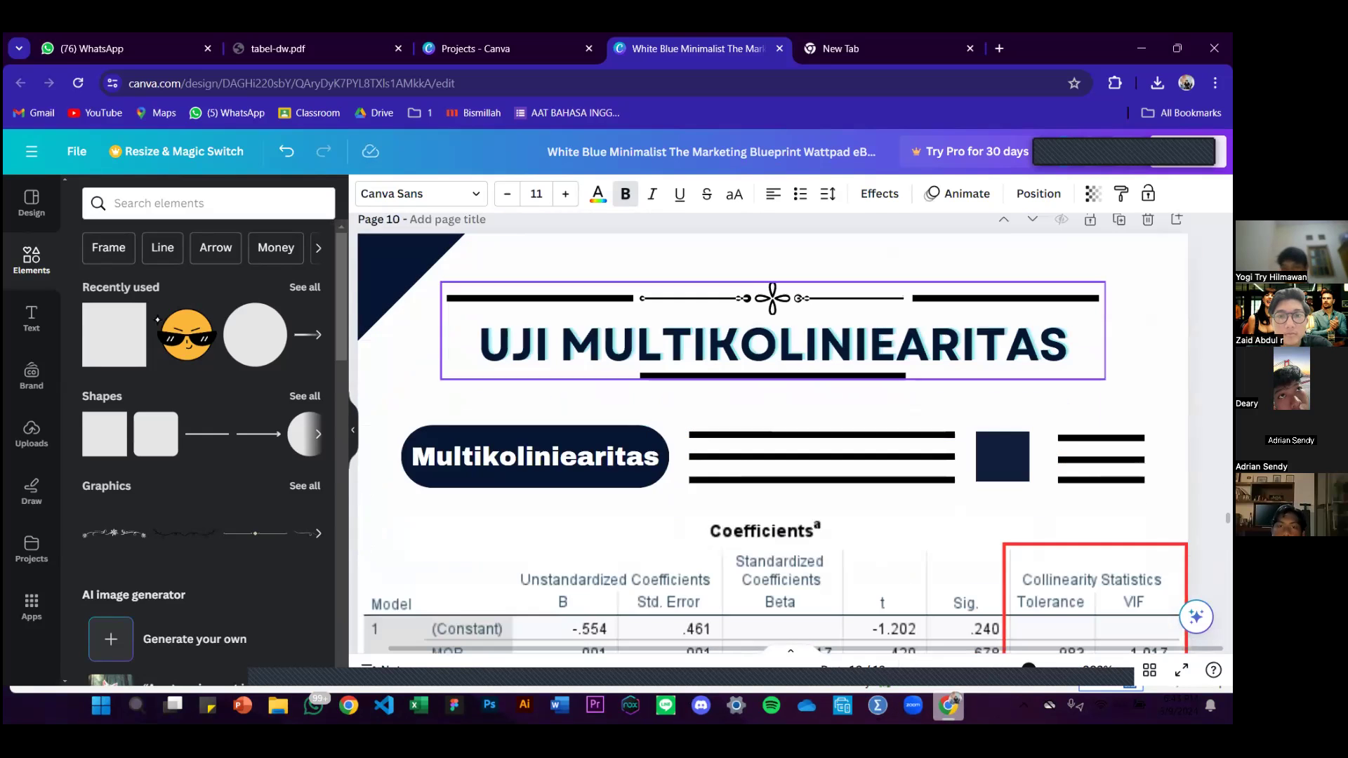
click(1065, 561)
scroll(1064, 561, down, 20)
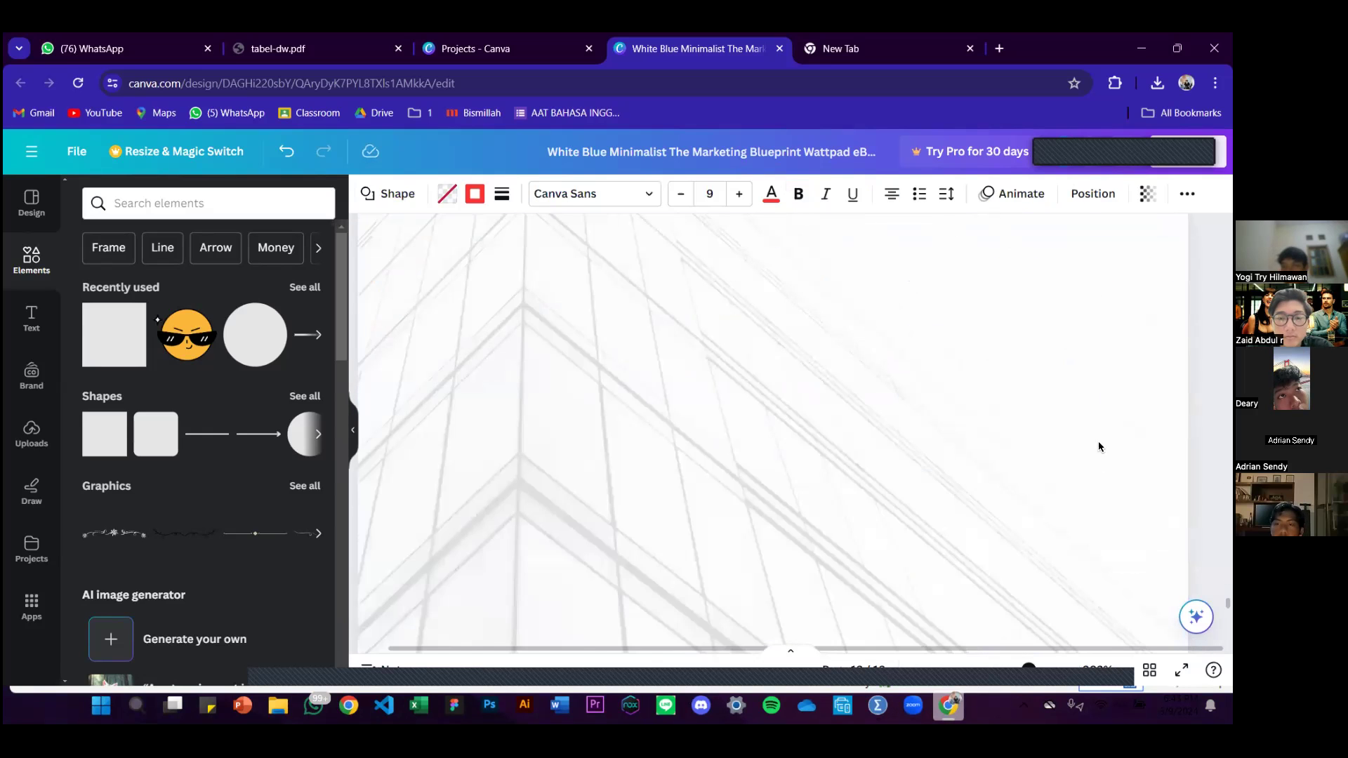
scroll(1099, 383, up, 3)
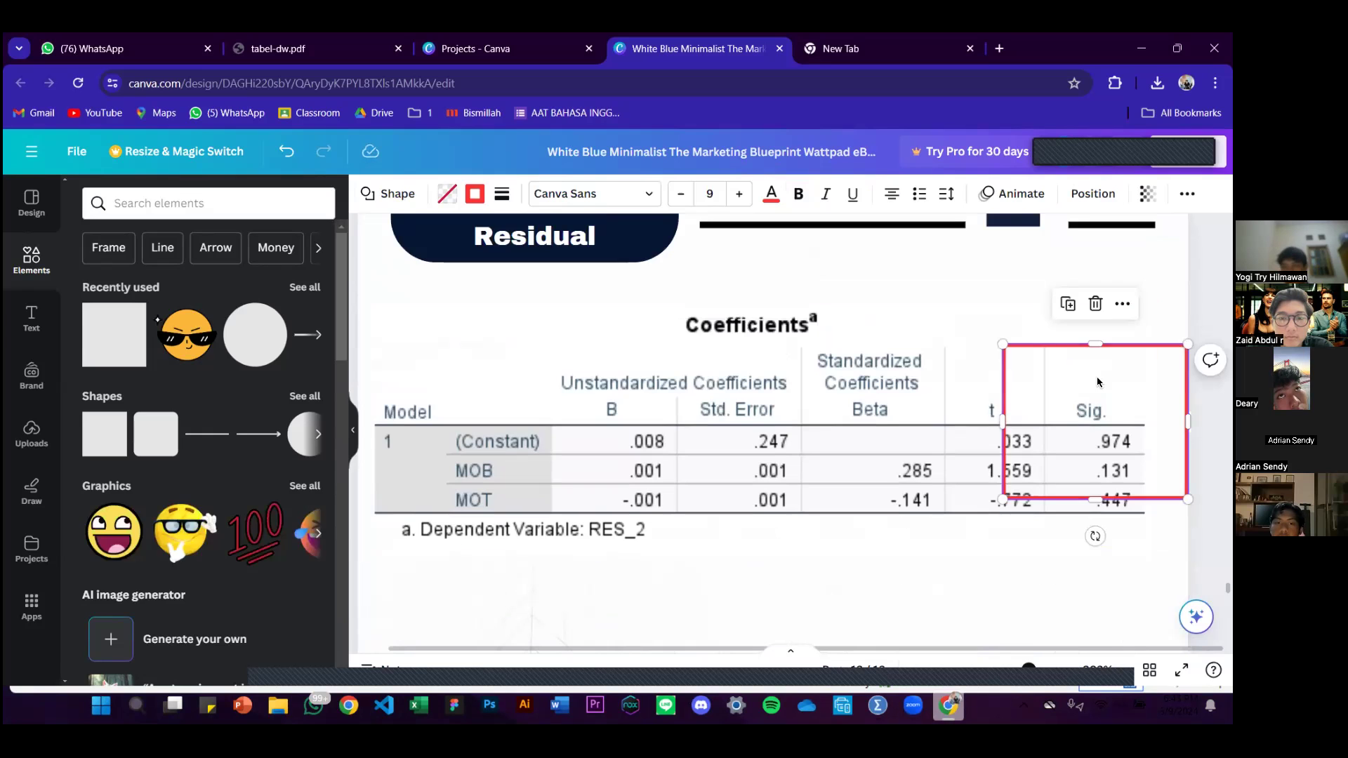
key(ctrl+z)
- Paste the red frame on the Uji Auto-Korelasi page and fit it around the Durbin-Watson column of the Model Summary table
scroll(1098, 307, down, 10)
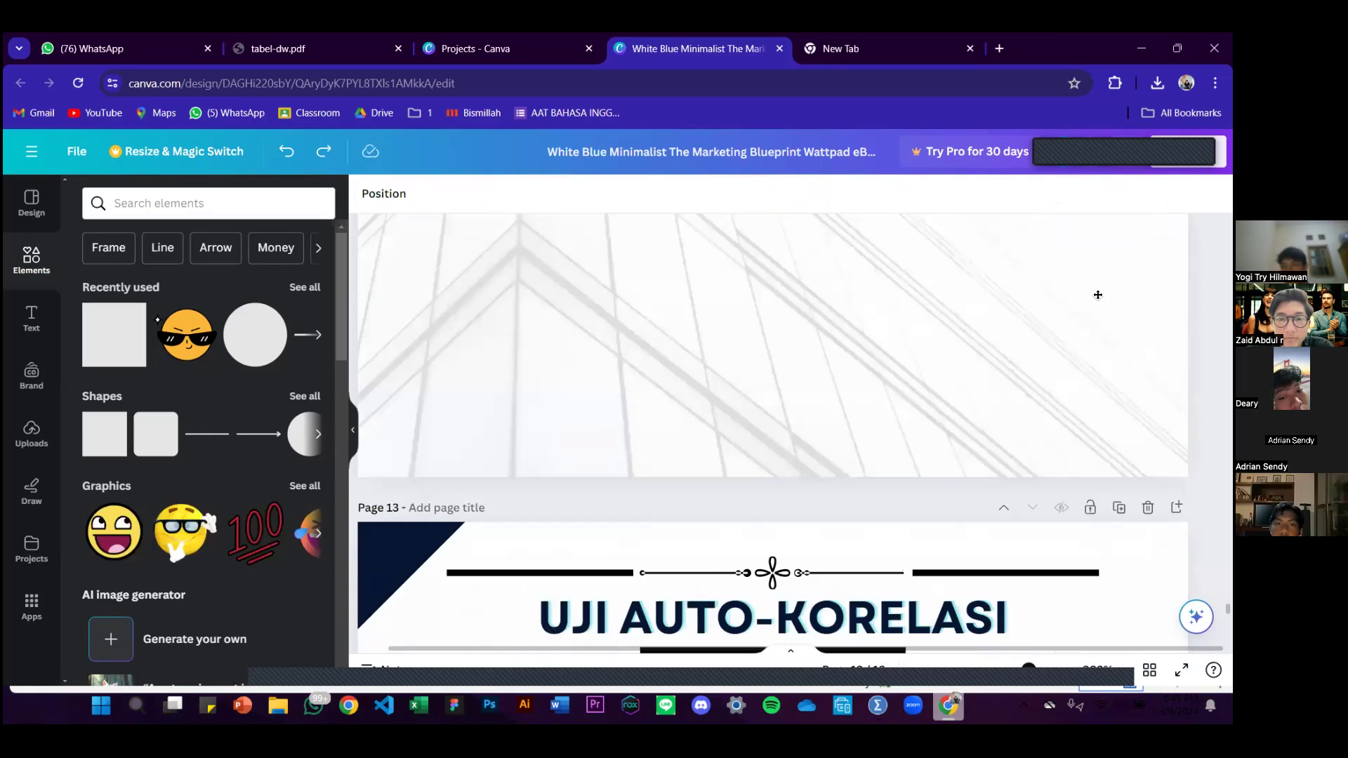
scroll(1088, 303, down, 6)
scroll(1074, 344, down, 2)
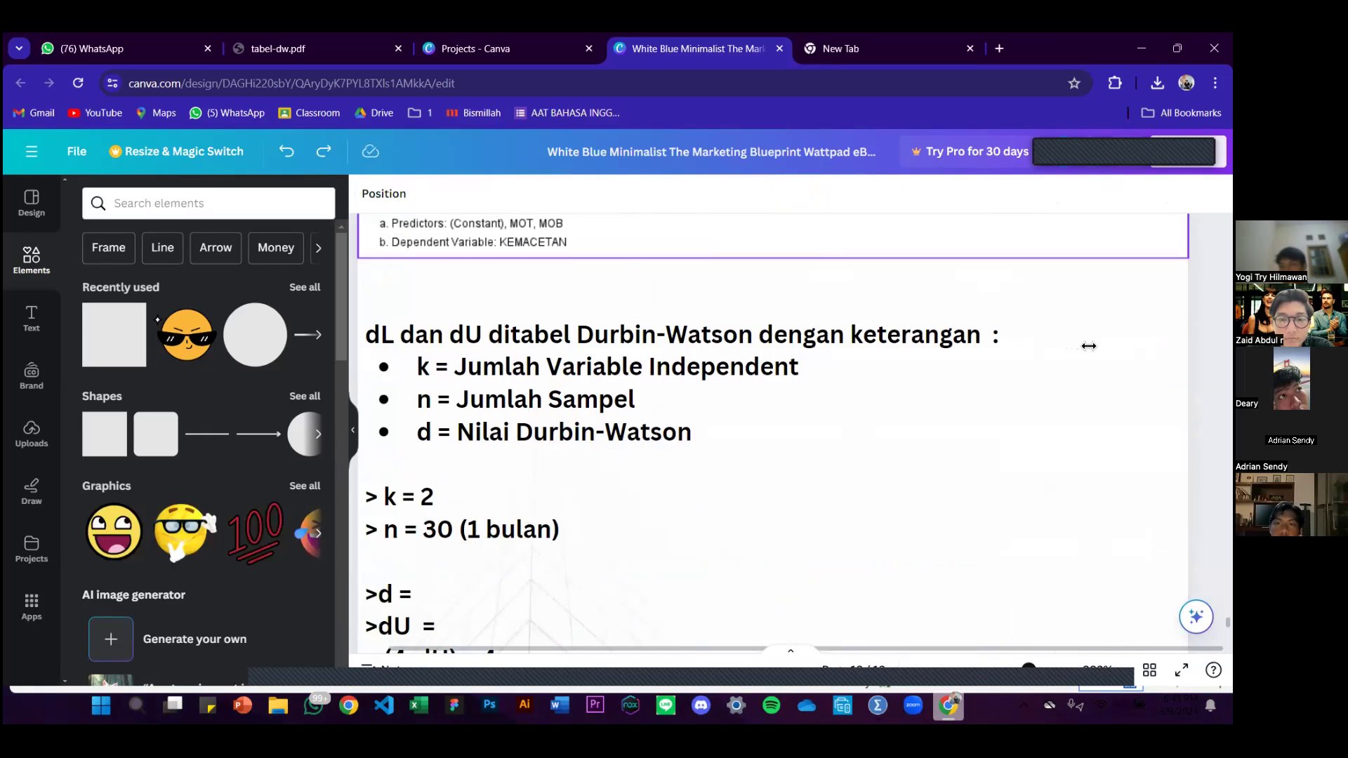
scroll(1086, 445, down, 3)
scroll(664, 429, up, 4)
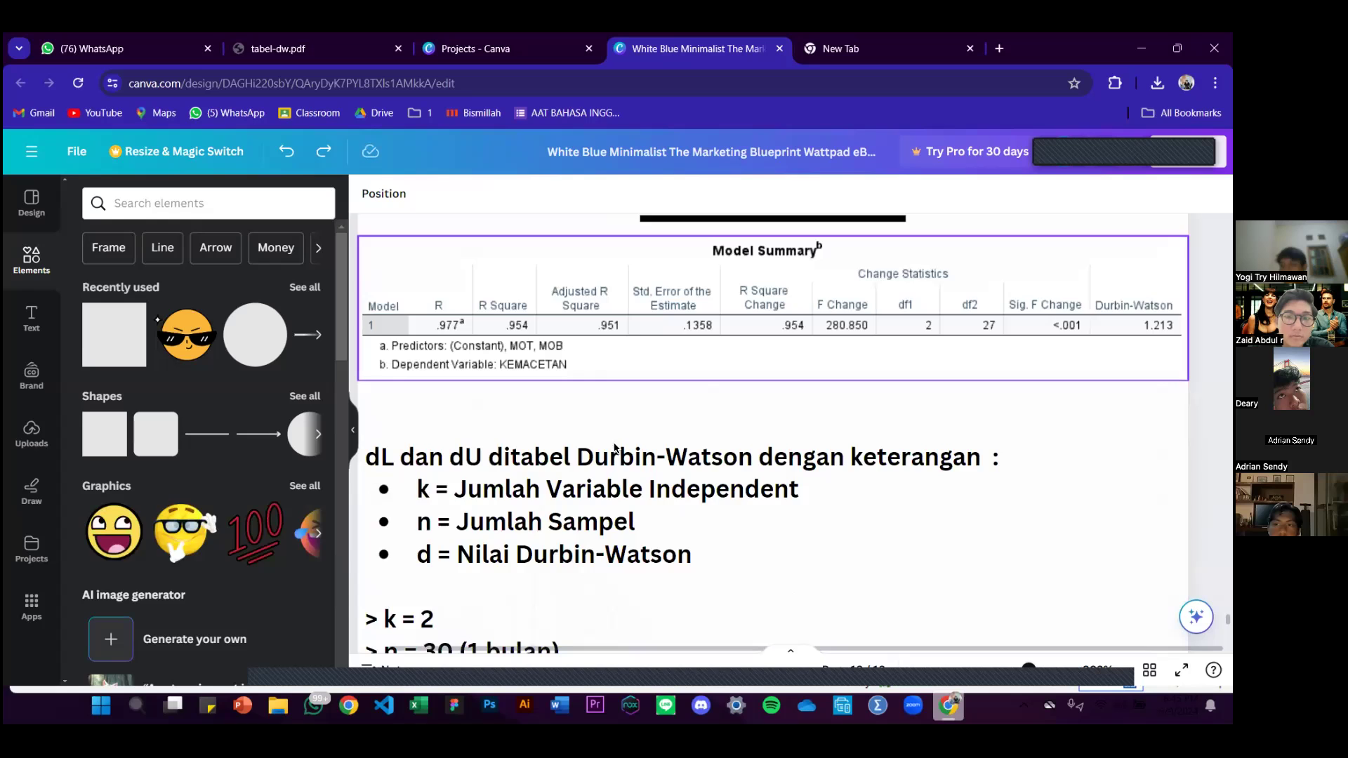
click(441, 518)
scroll(440, 518, down, 2)
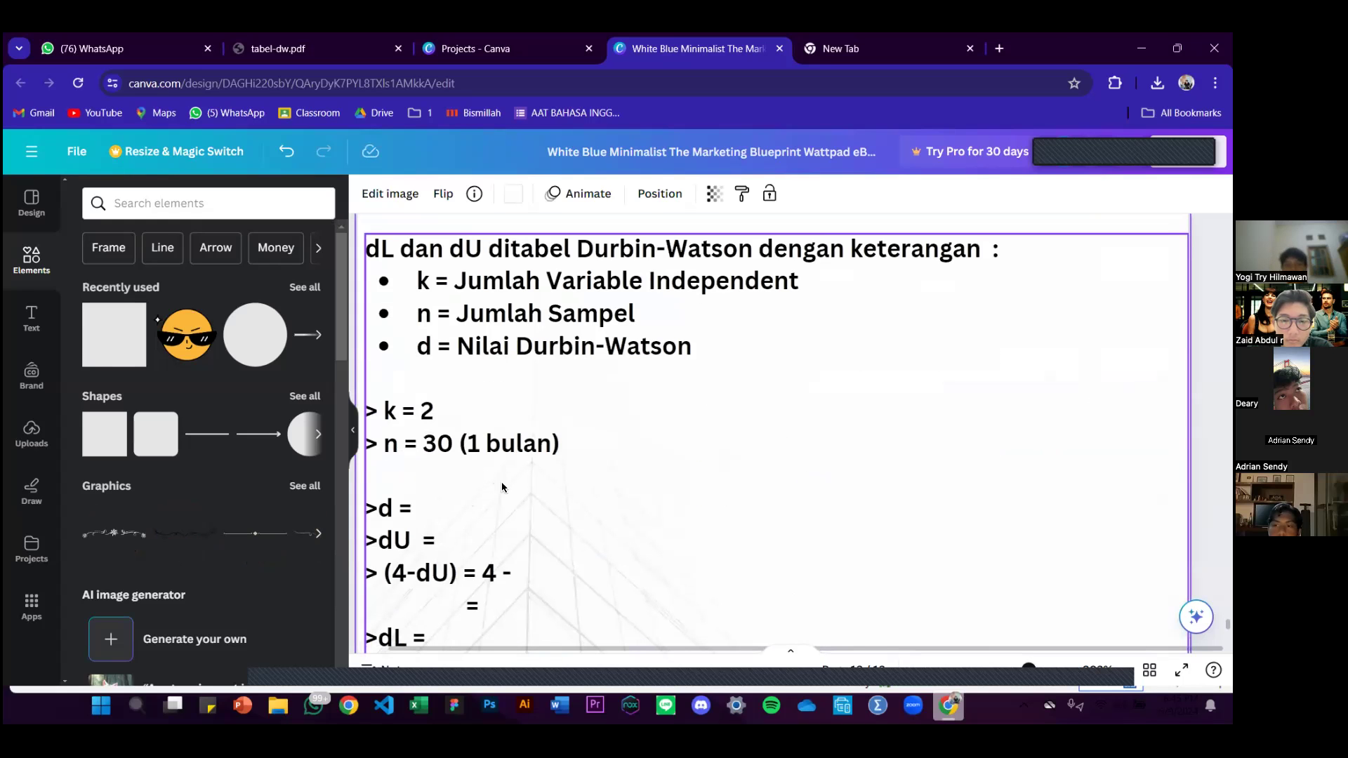
- Enter 1.213 as the value of d in the Uji Auto-Korelasi text
click(586, 505)
scroll(615, 504, down, 2)
scroll(629, 554, down, 2)
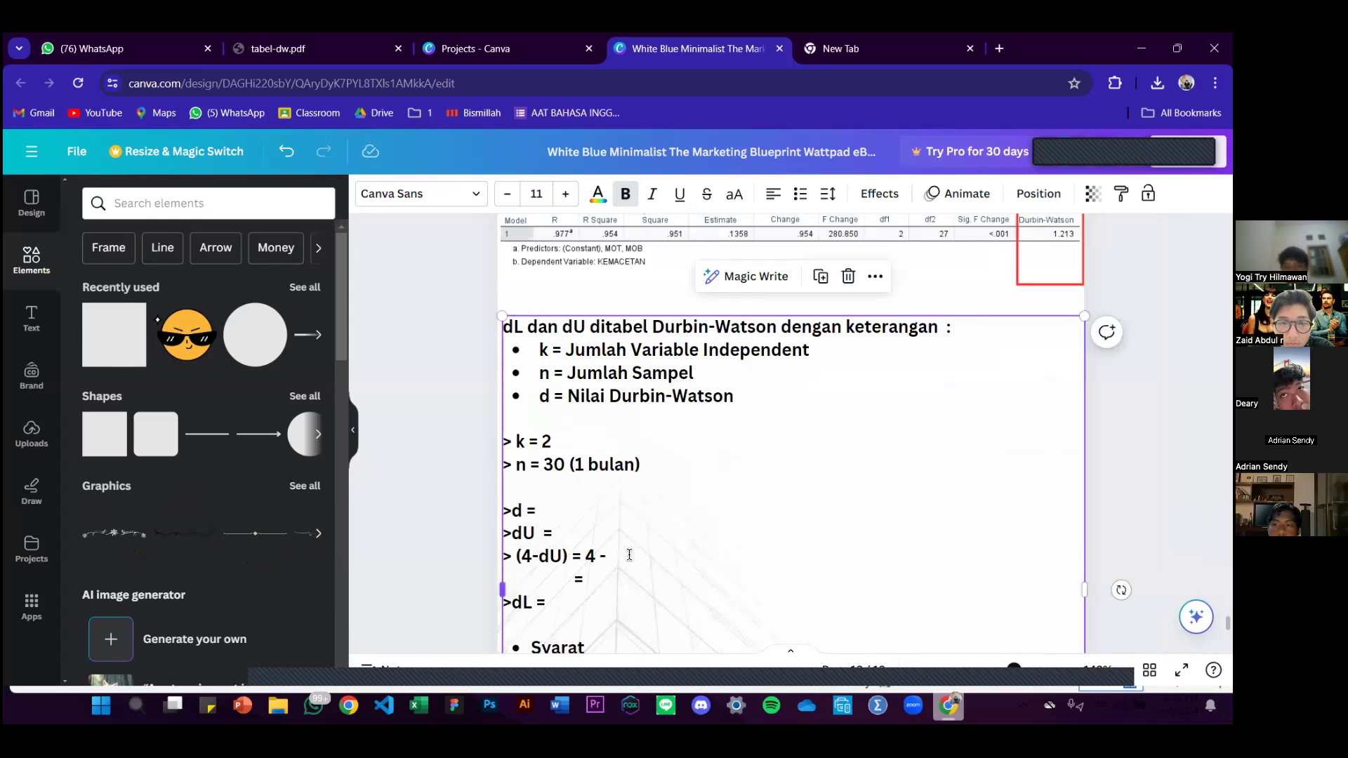
scroll(629, 554, down, 2)
scroll(622, 407, down, 2)
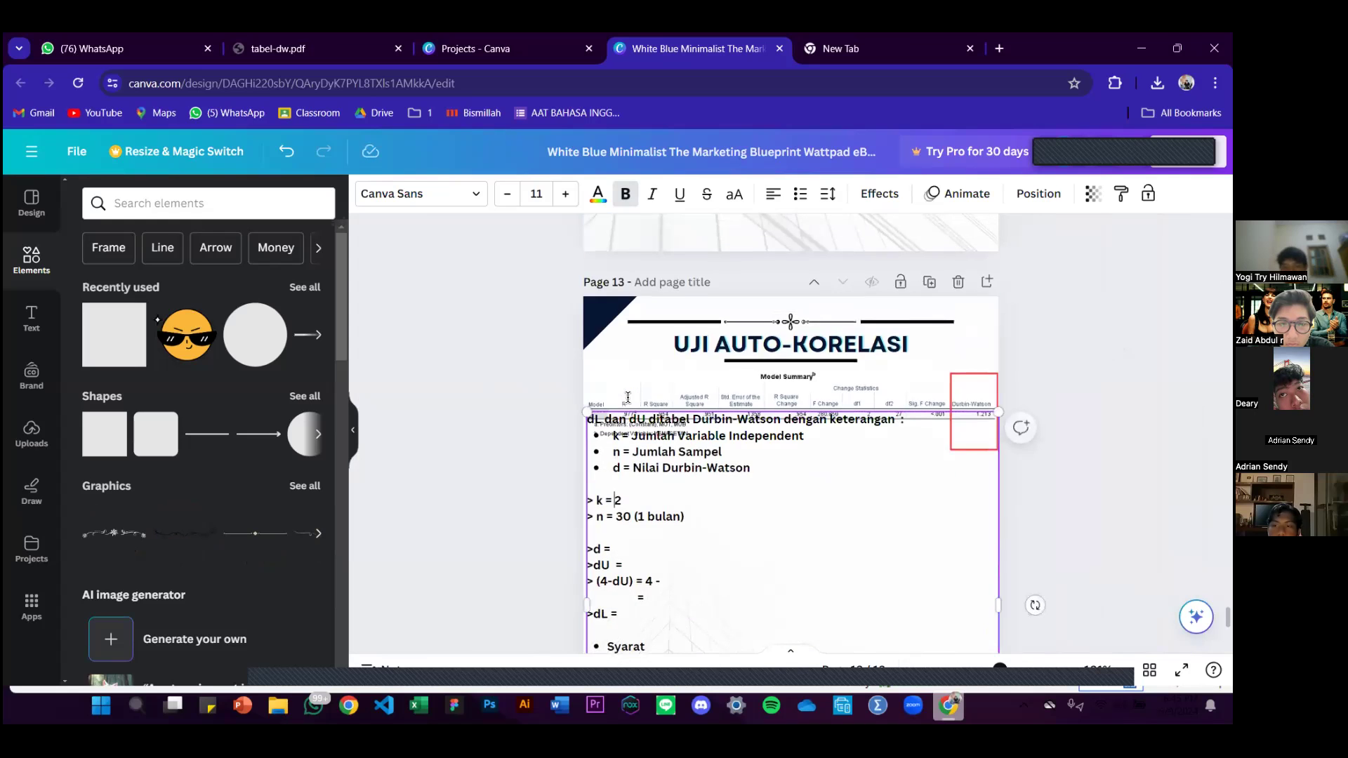
scroll(695, 421, down, 3)
click(663, 397)
text(1.213)
scroll(651, 323, up, 3)
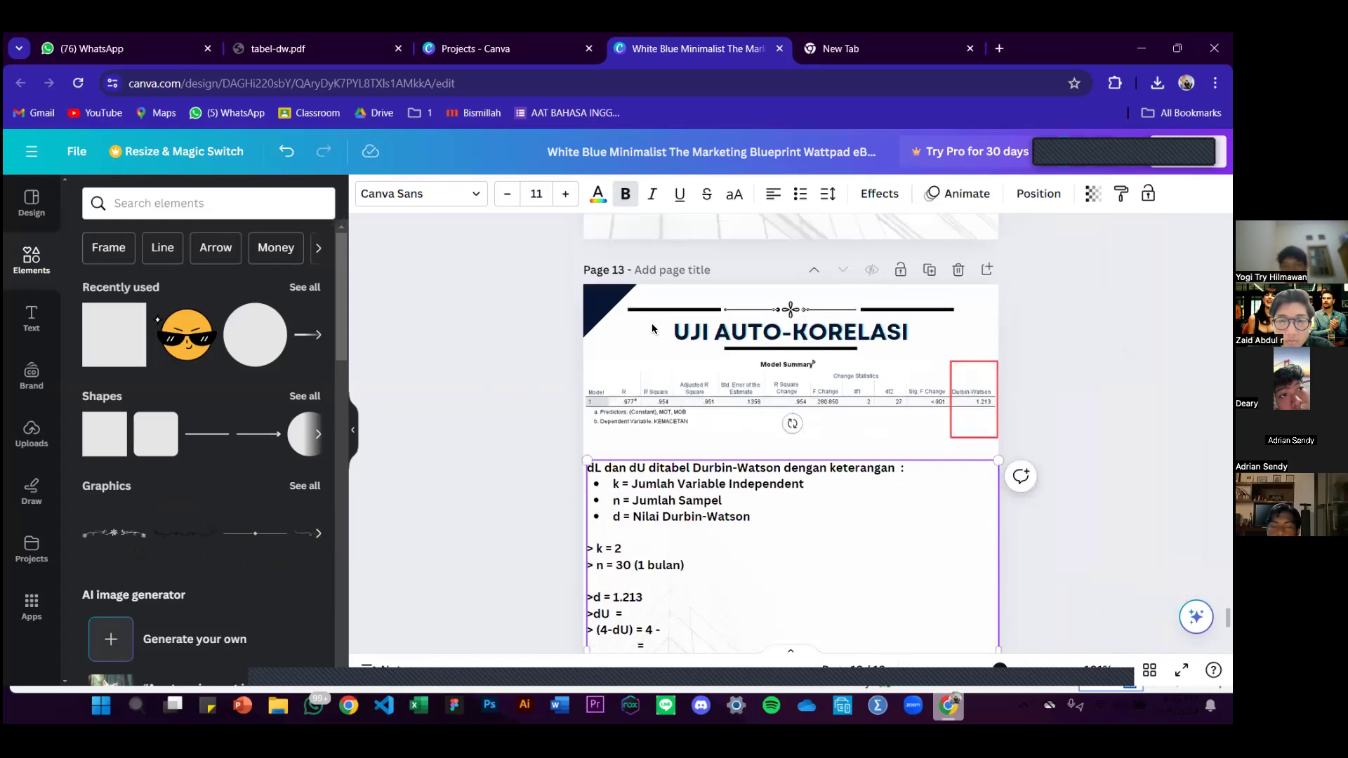
scroll(651, 327, down, 2)
- Look up the dL and dU values for k = 2 and n = 30 in the Durbin-Watson table of tabel-dw.pdf
click(350, 43)
scroll(617, 351, down, 6)
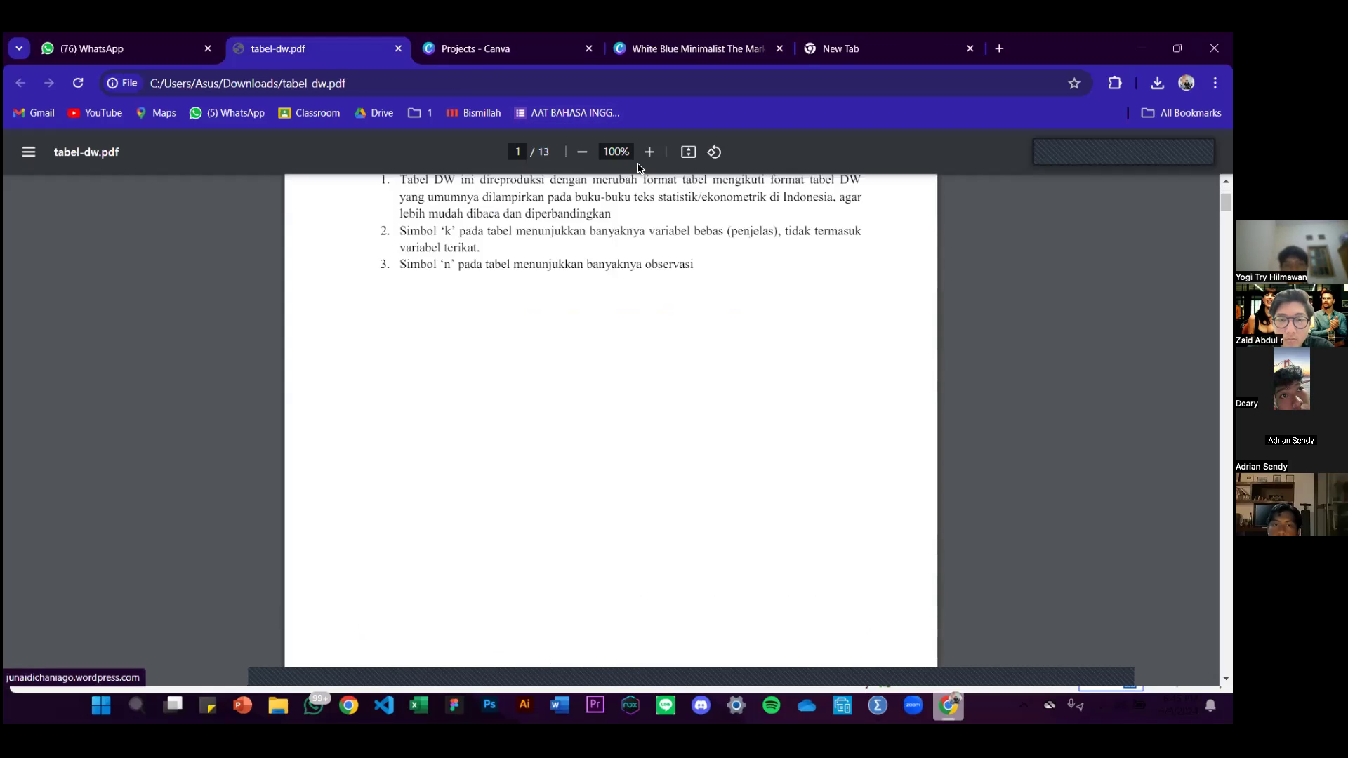
scroll(667, 281, up, 5)
scroll(702, 358, down, 7)
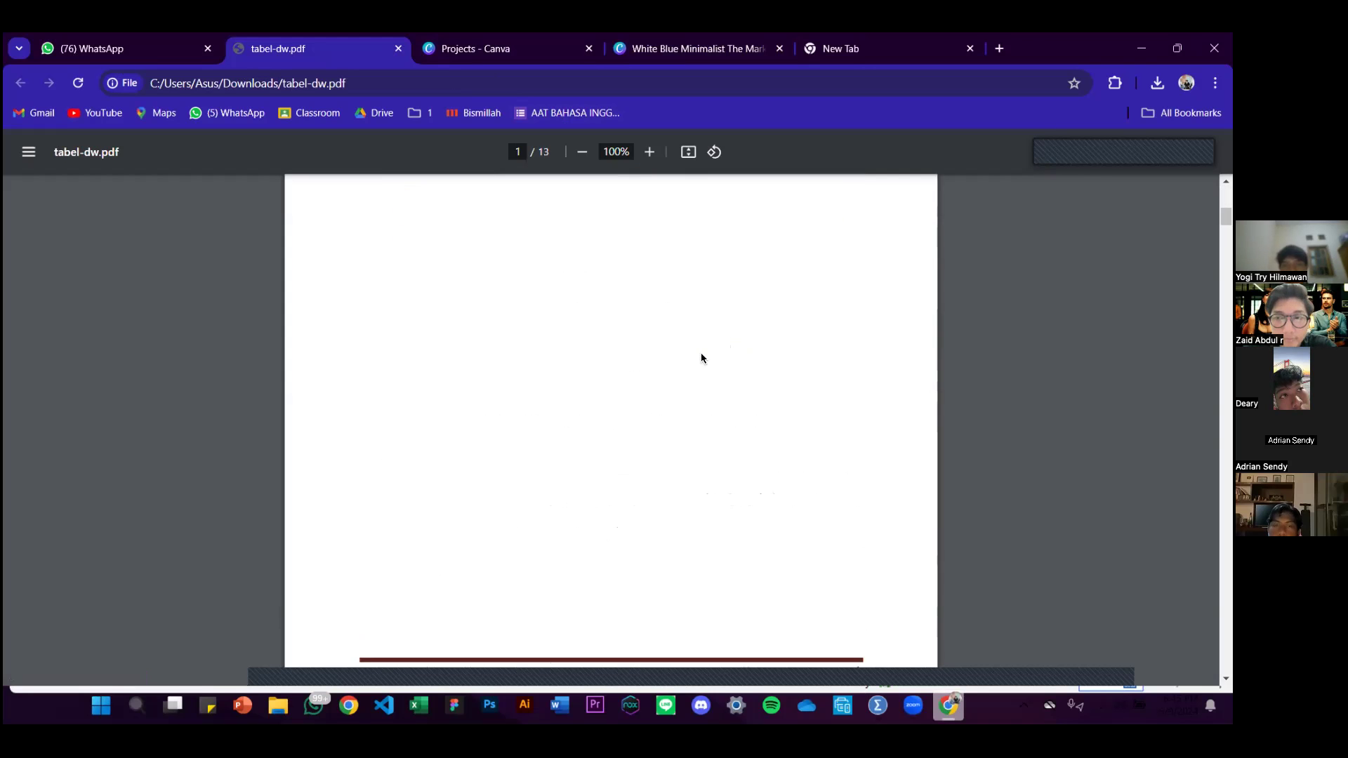
scroll(701, 358, down, 10)
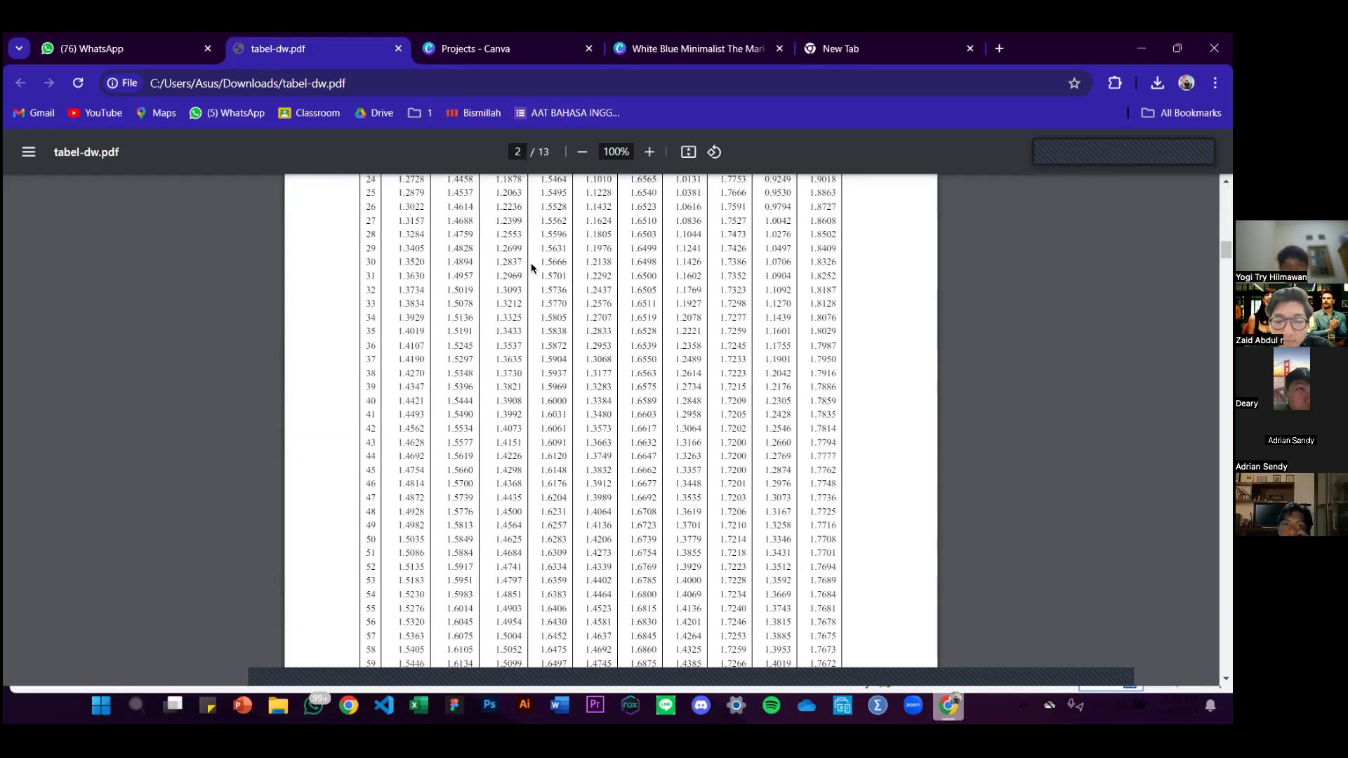
scroll(534, 271, up, 5)
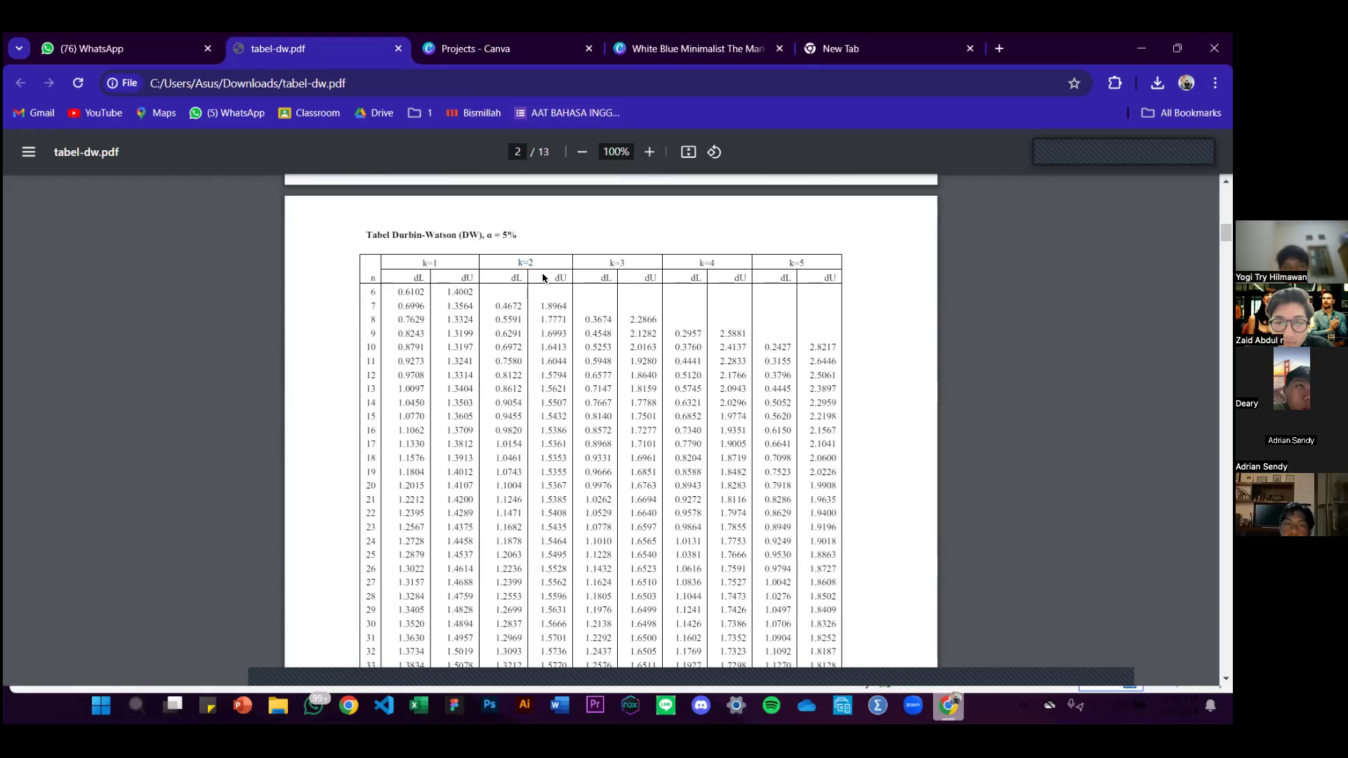
drag(517, 277, 563, 280)
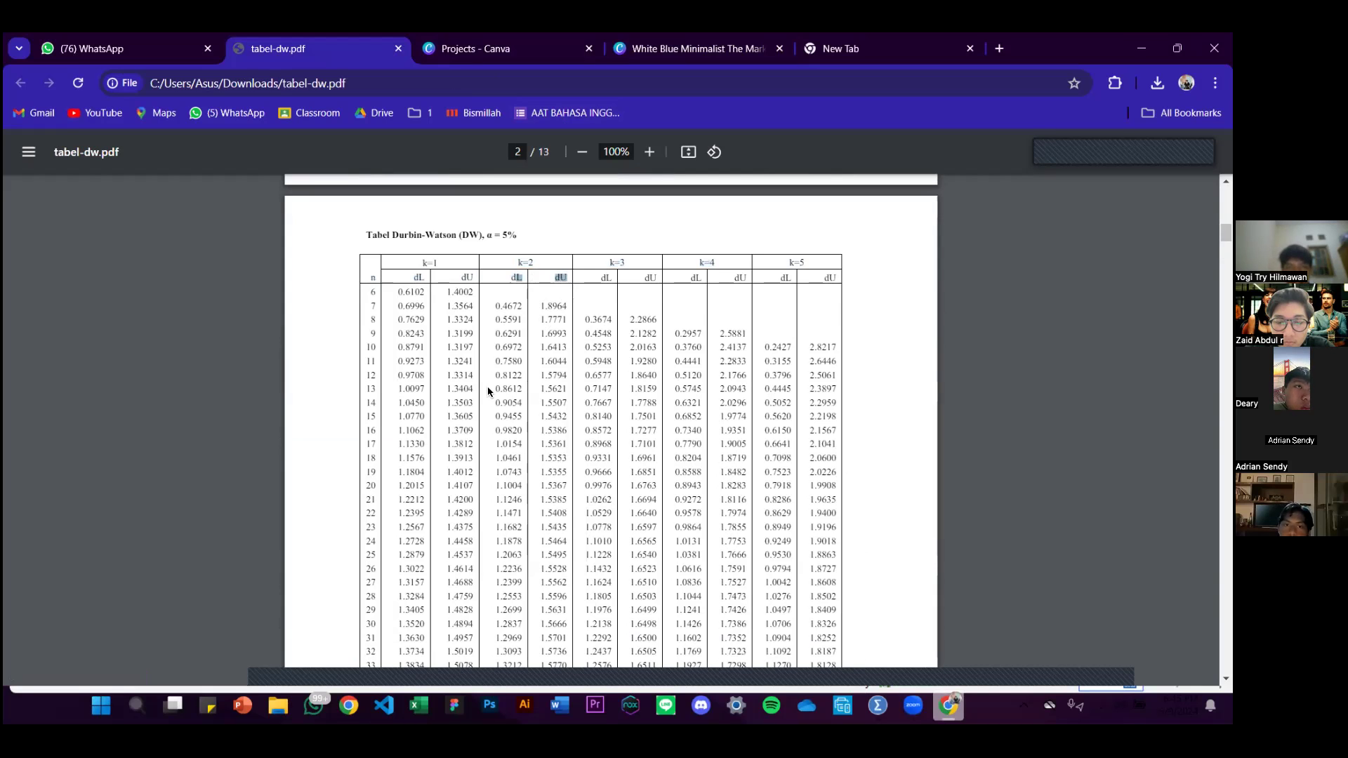
scroll(490, 391, down, 3)
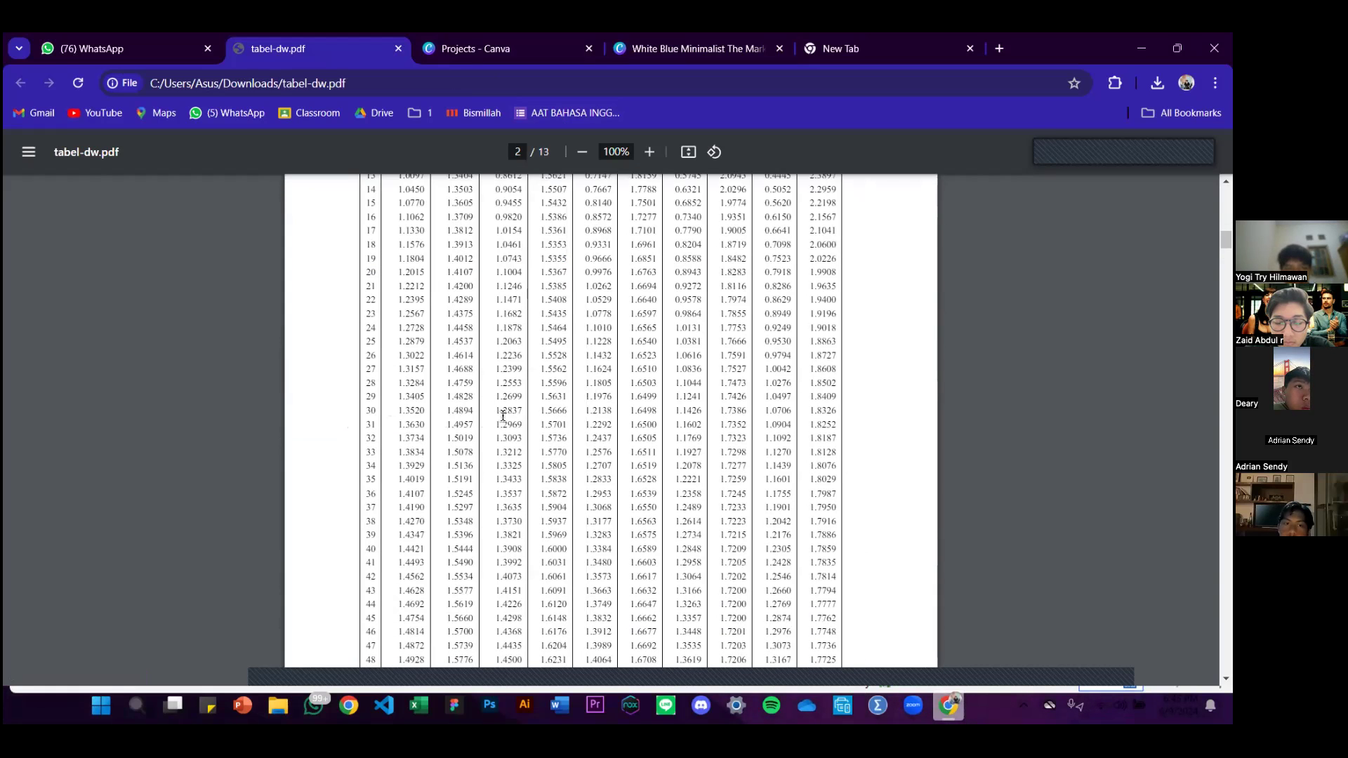
drag(542, 414, 579, 404)
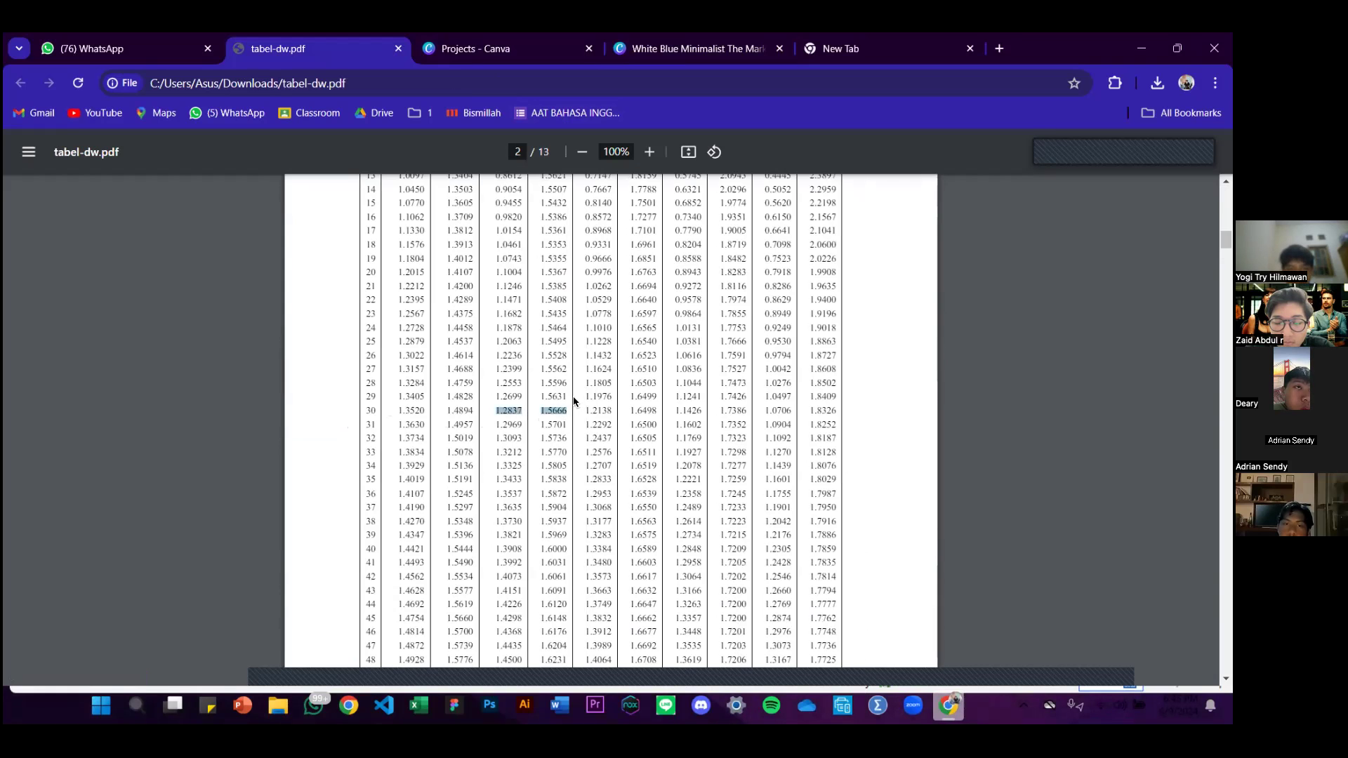
- Enter 1.5666 as the value of dU in the Uji Auto-Korelasi text
scroll(574, 401, up, 5)
scroll(543, 332, down, 2)
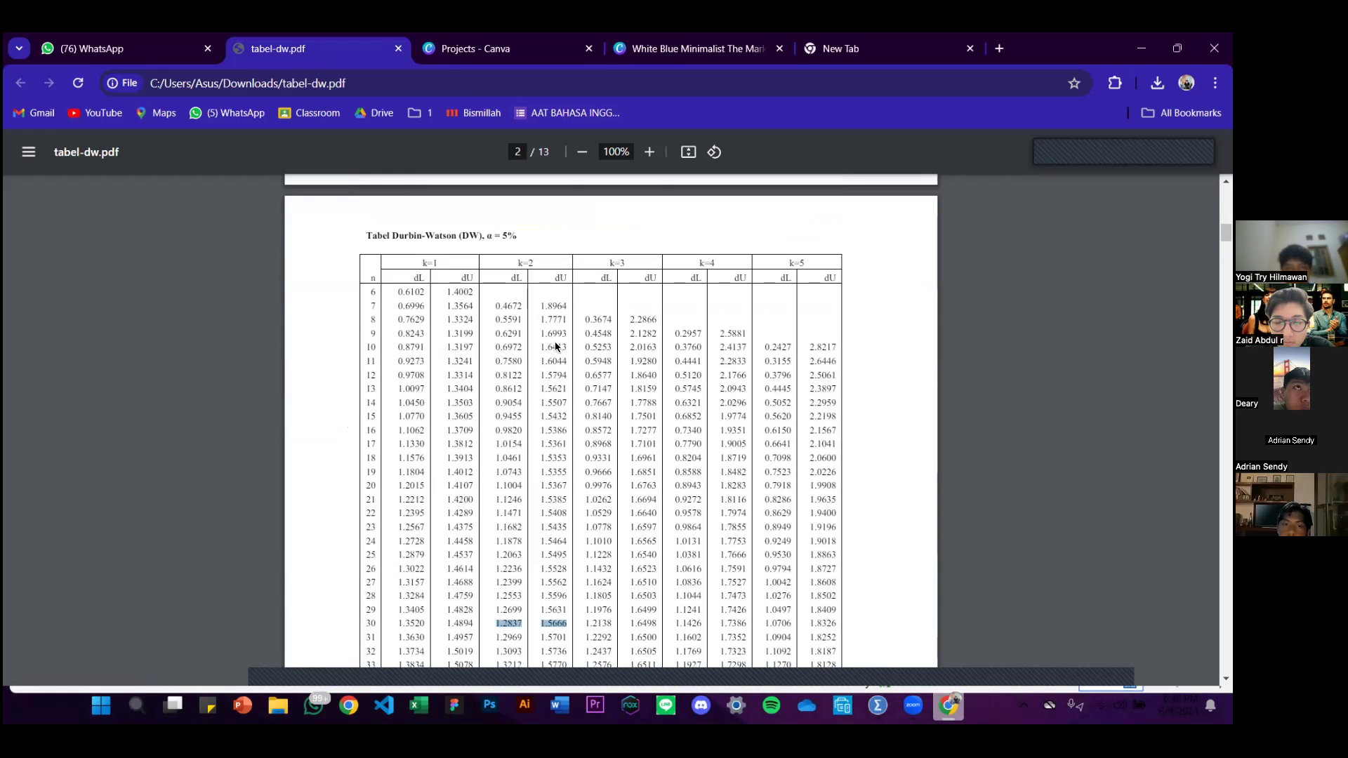
click(718, 46)
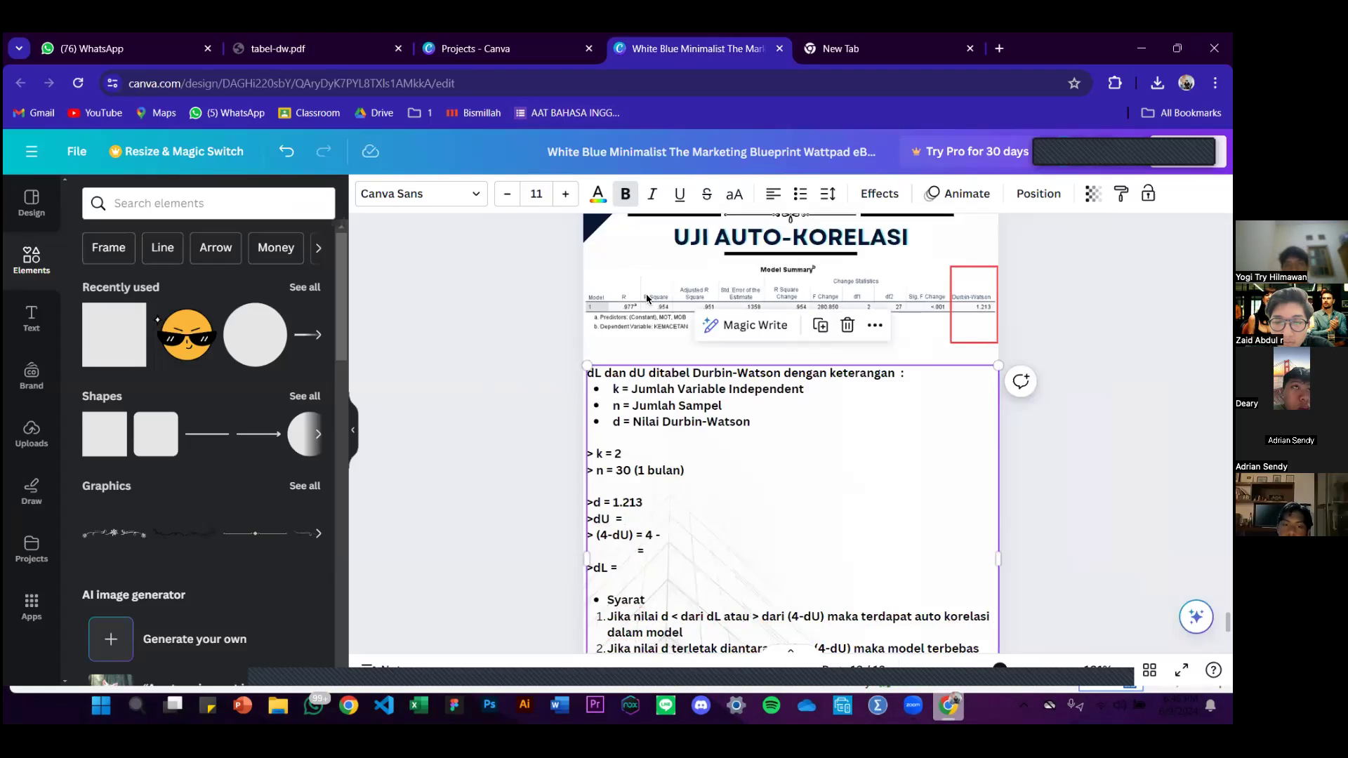
click(650, 521)
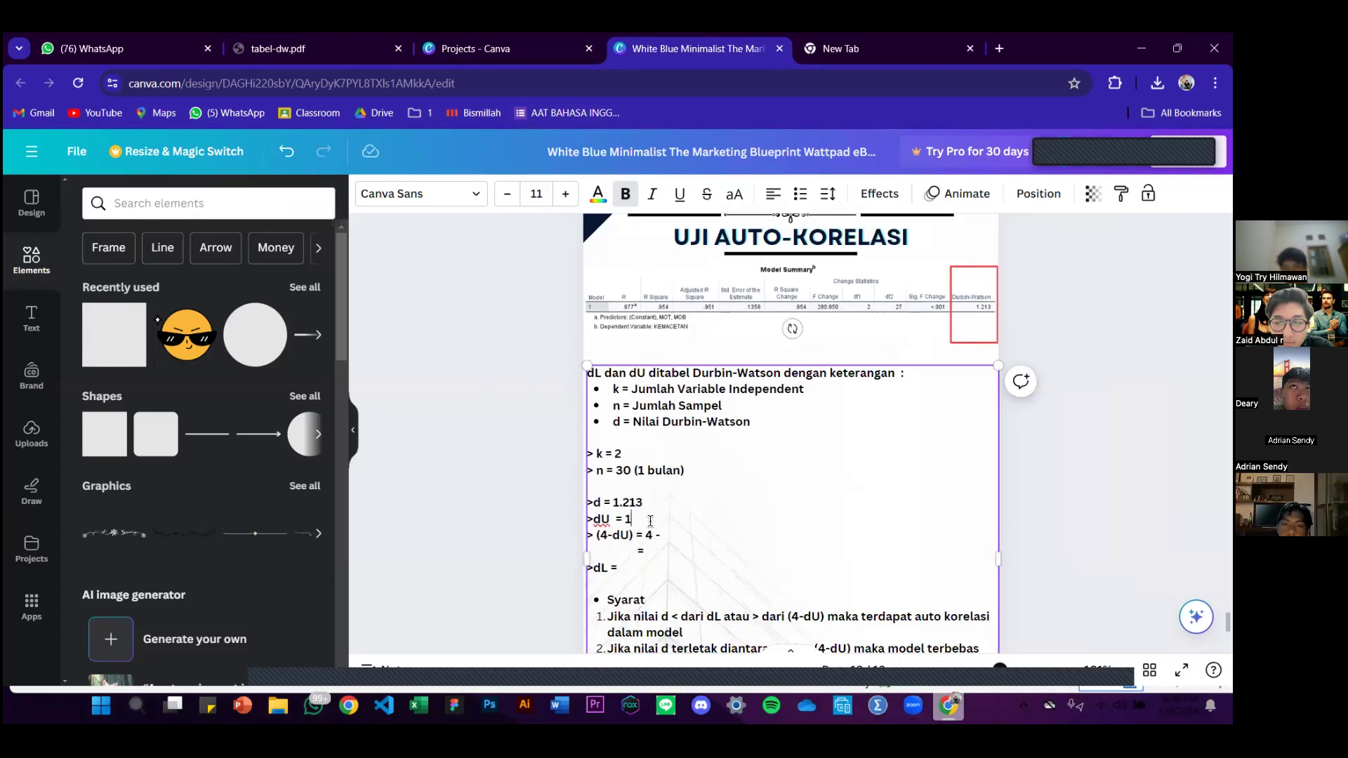
text(1.5666)
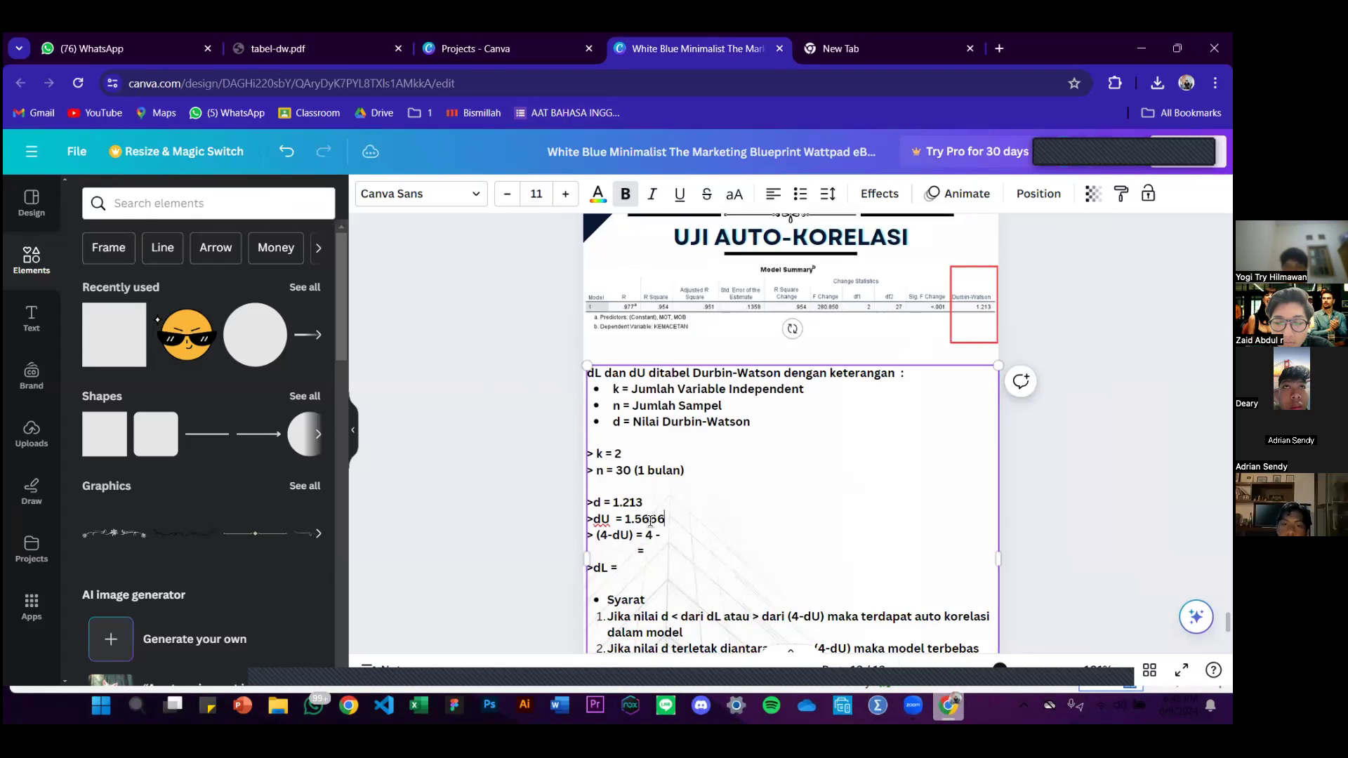
- Check dL for k = 2 and n = 30 in tabel-dw.pdf and enter 1.2837 as dL in the Uji Auto-Korelasi text
click(266, 46)
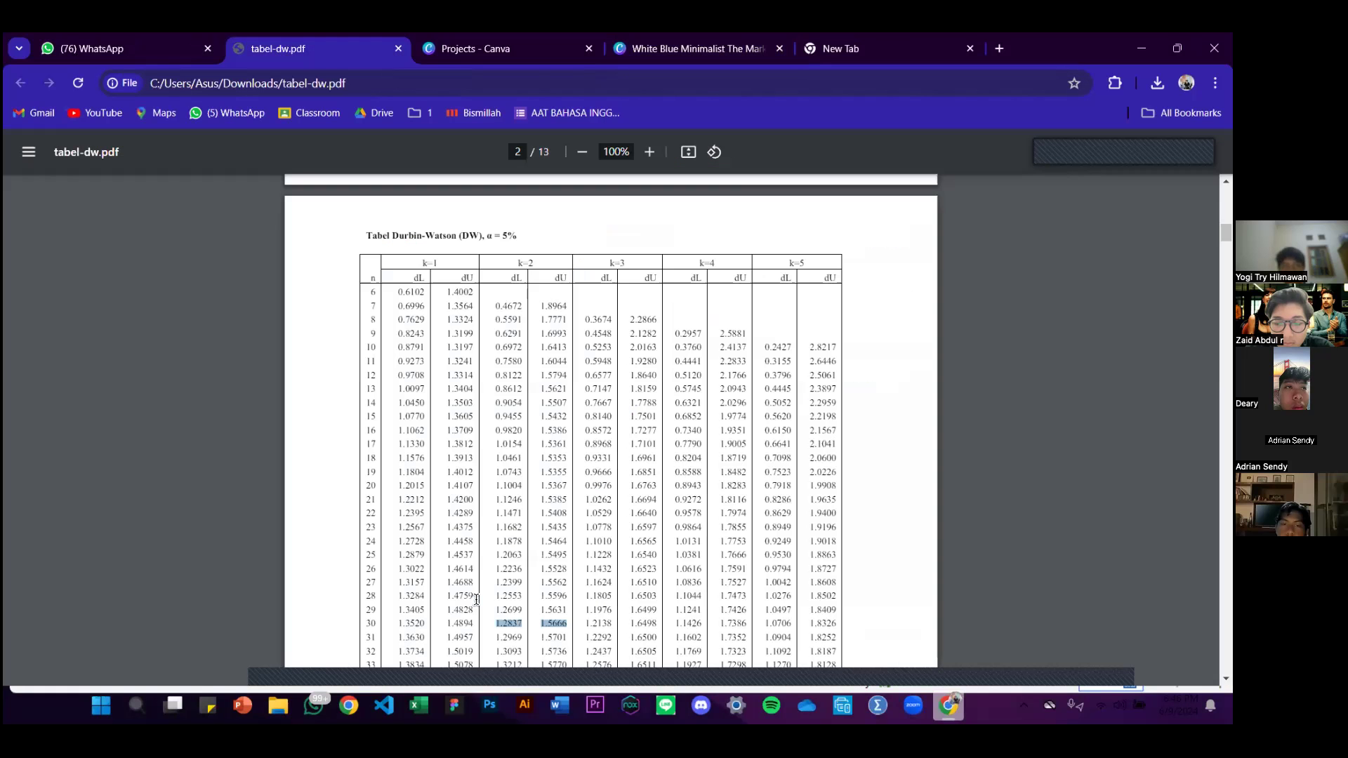
click(594, 40)
click(619, 43)
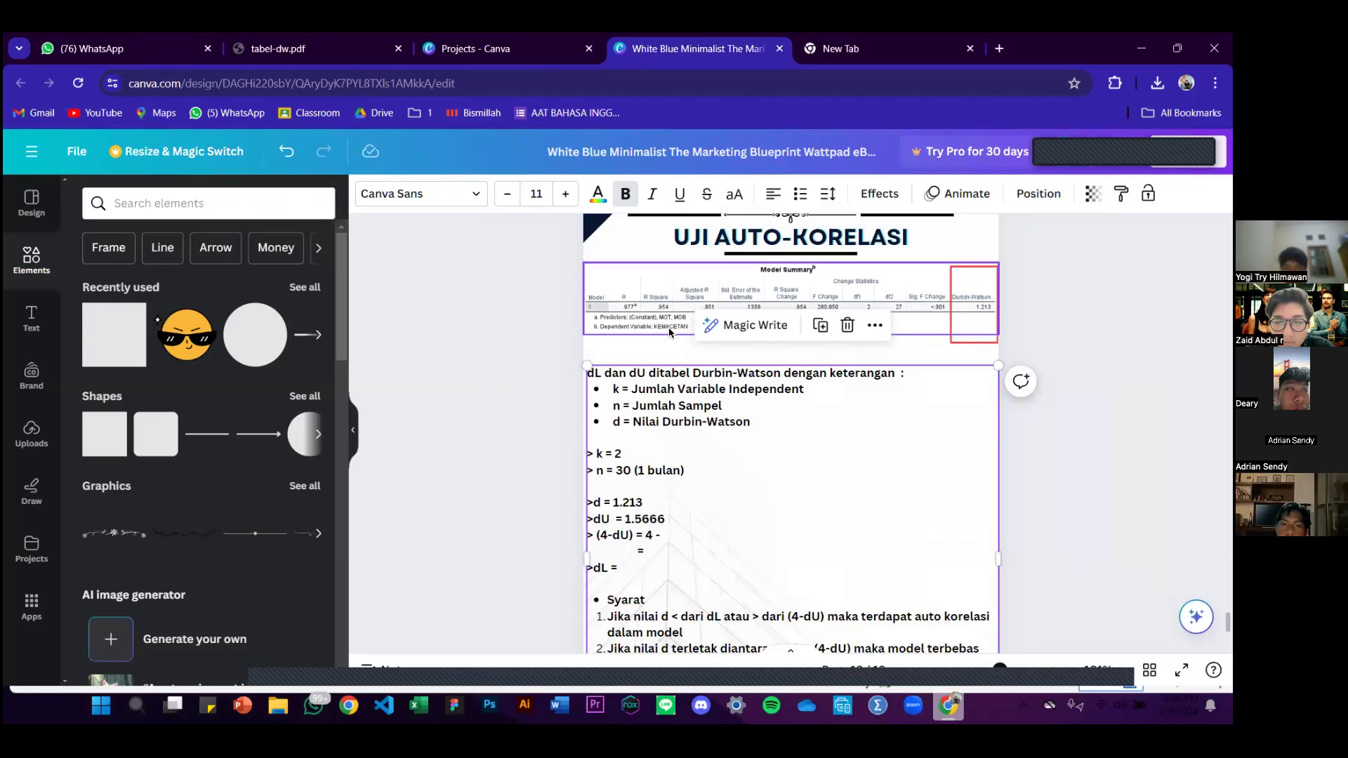
click(658, 567)
text(1.28)
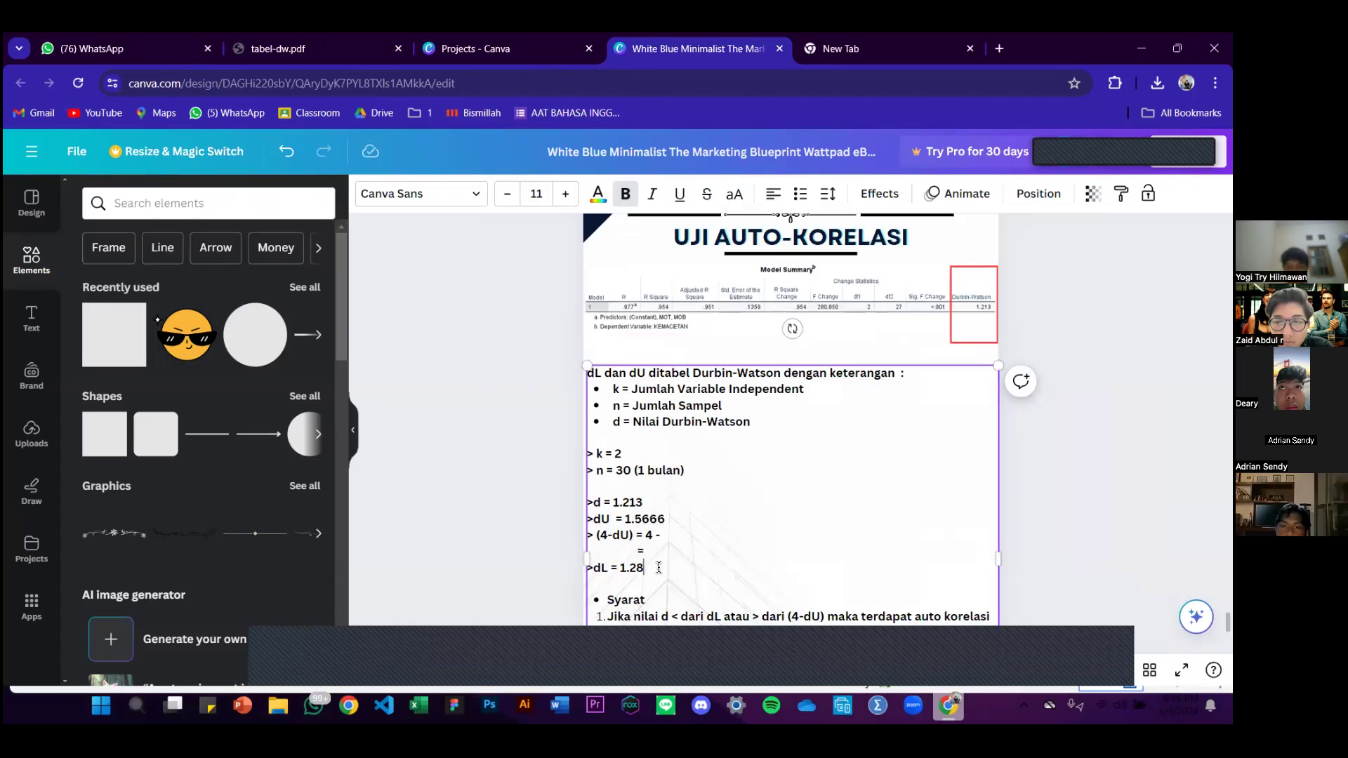
text(37)
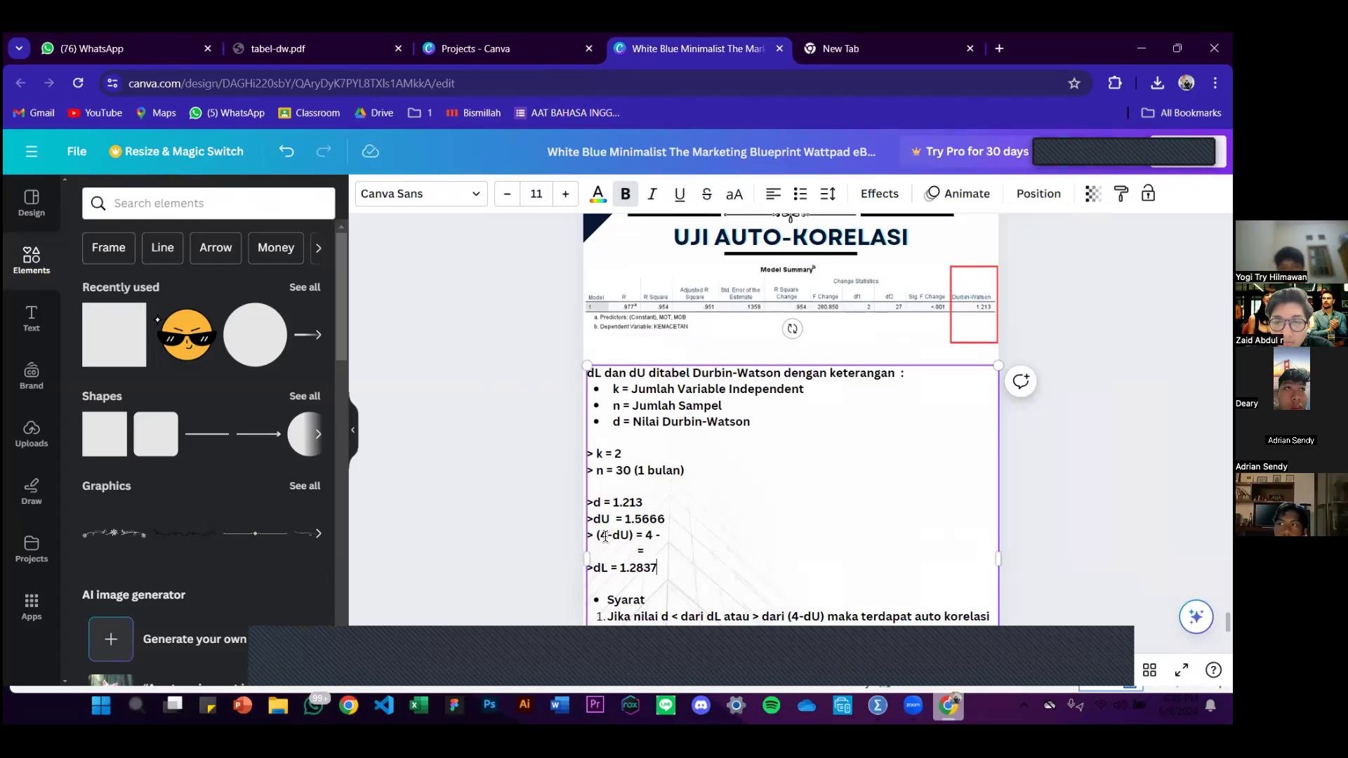
- Complete the (4-dU) calculation in the Uji Auto-Korelasi text as 4 - 1.5666 = 2.4334
text(1.5)
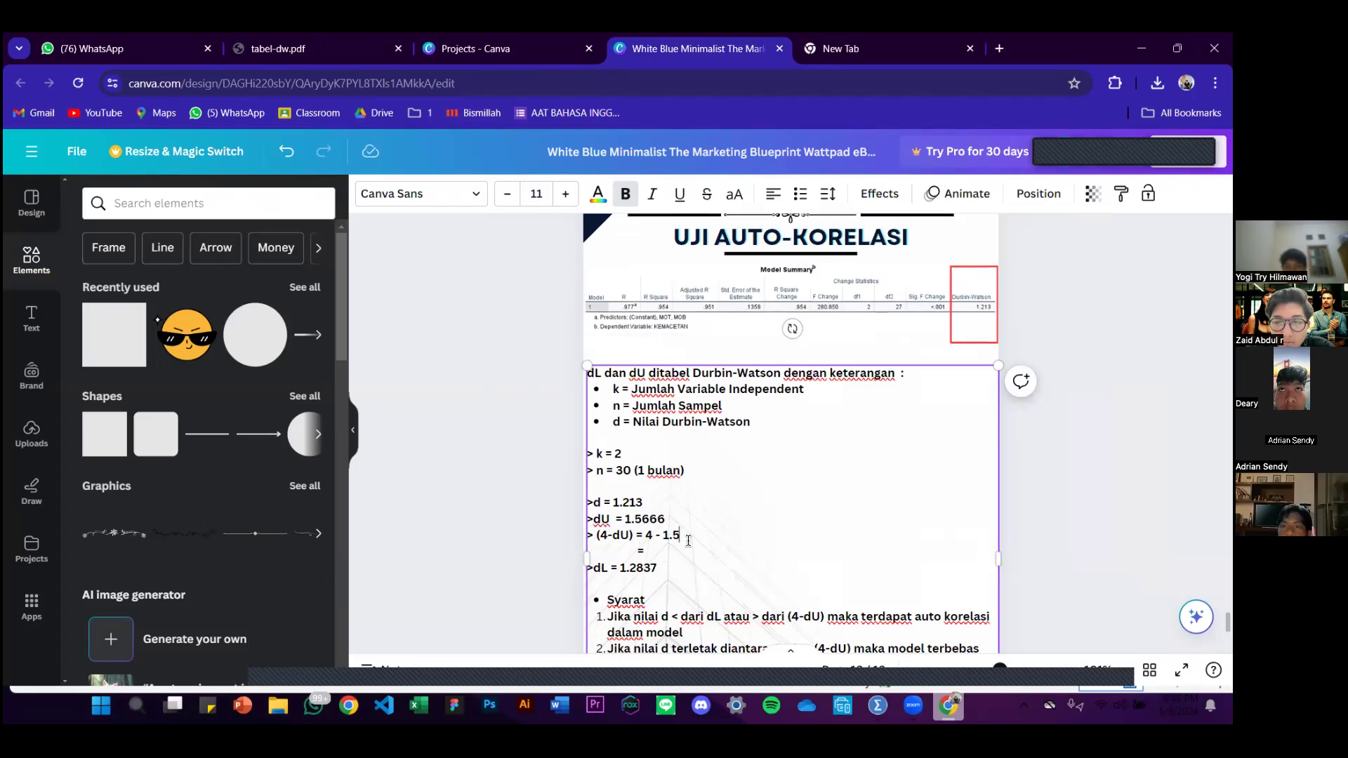
text(666)
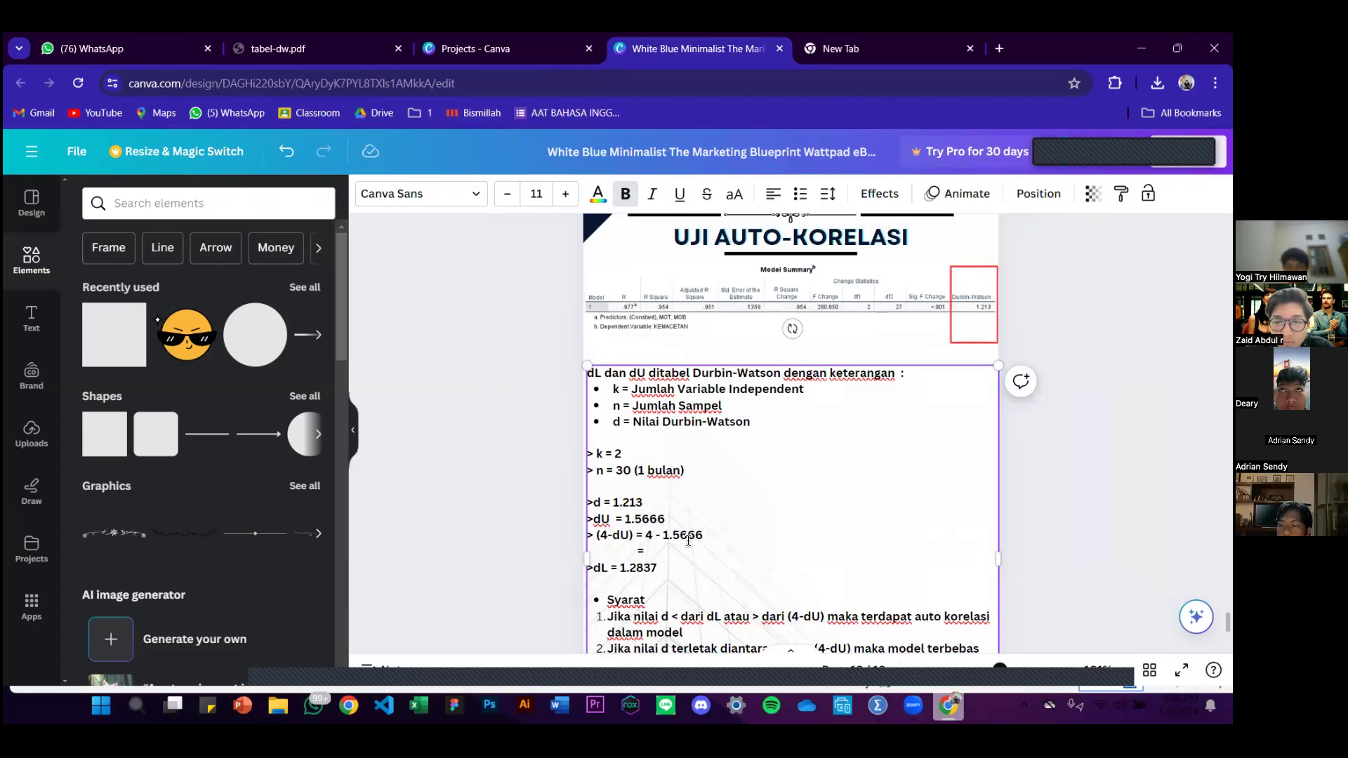
text( 2.4)
text(2)
text(34)
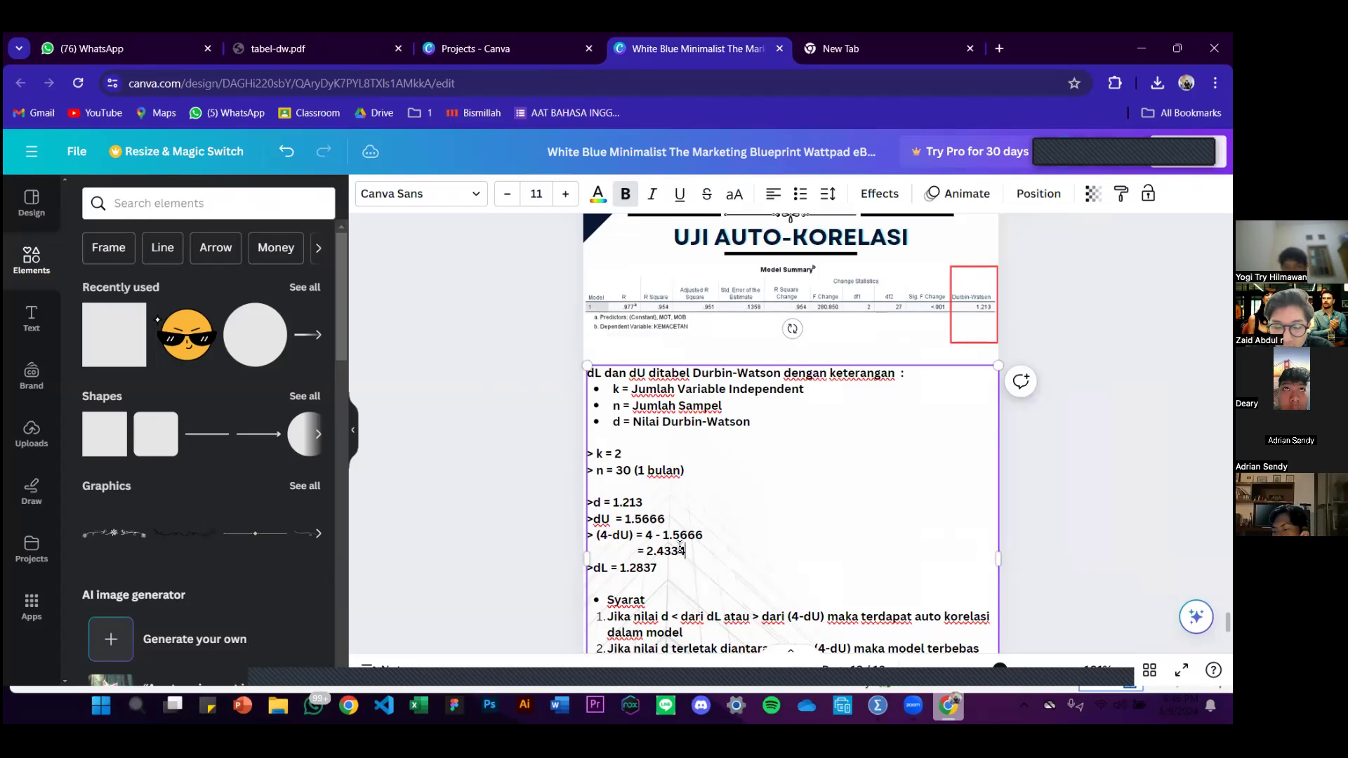
- Compare the d, dU, (4-dU) and dL values with the three Syarat conditions on the Uji Auto-Korelasi page
click(726, 473)
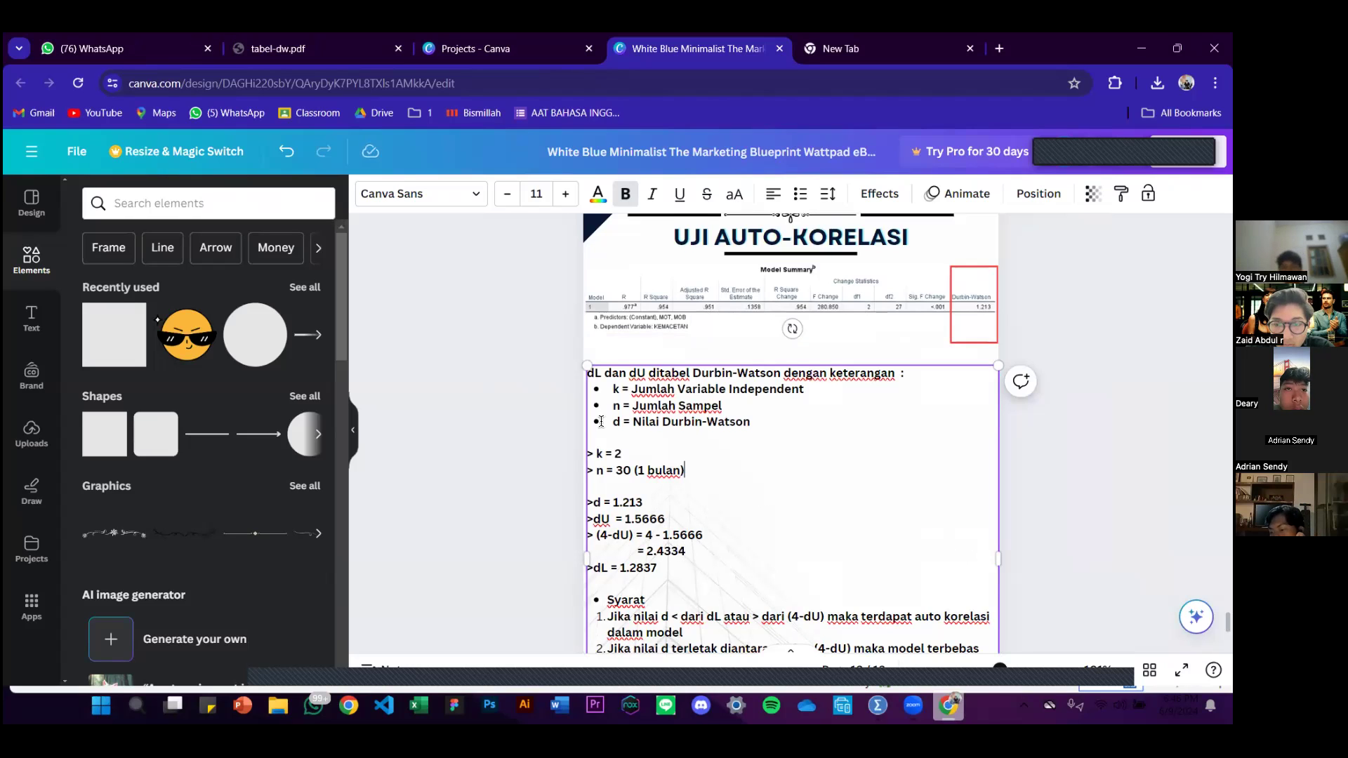
scroll(632, 422, down, 3)
click(702, 387)
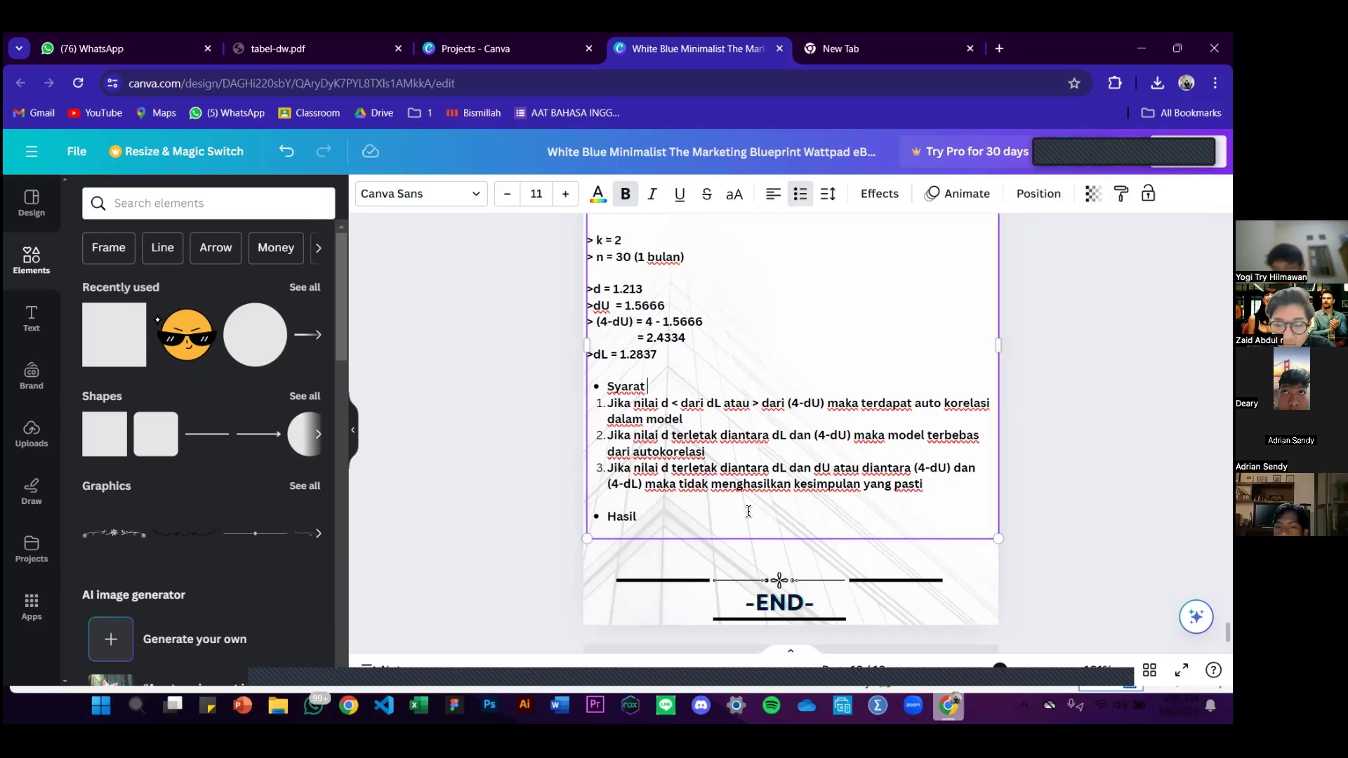
scroll(688, 411, up, 1)
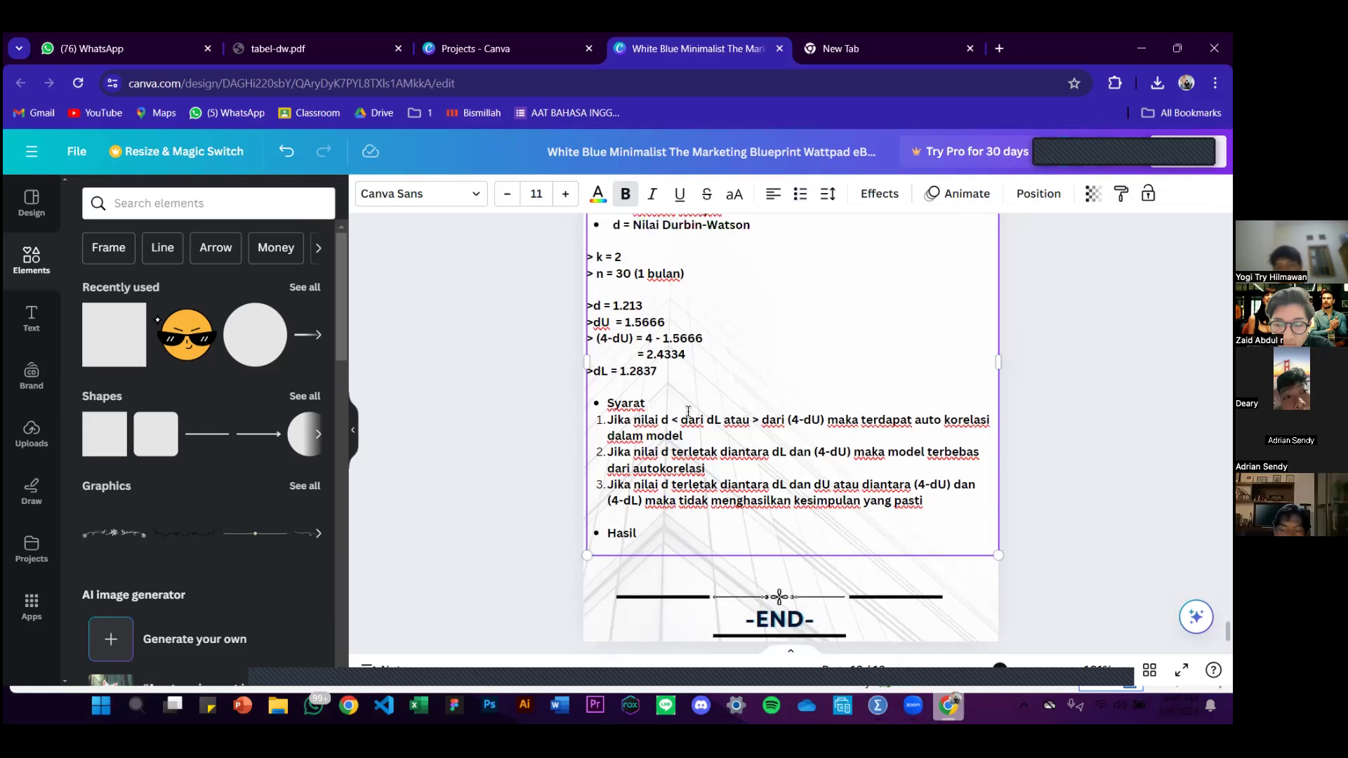
scroll(688, 411, up, 1)
click(660, 396)
key(shift+Left)
drag(613, 395, 643, 392)
click(656, 539)
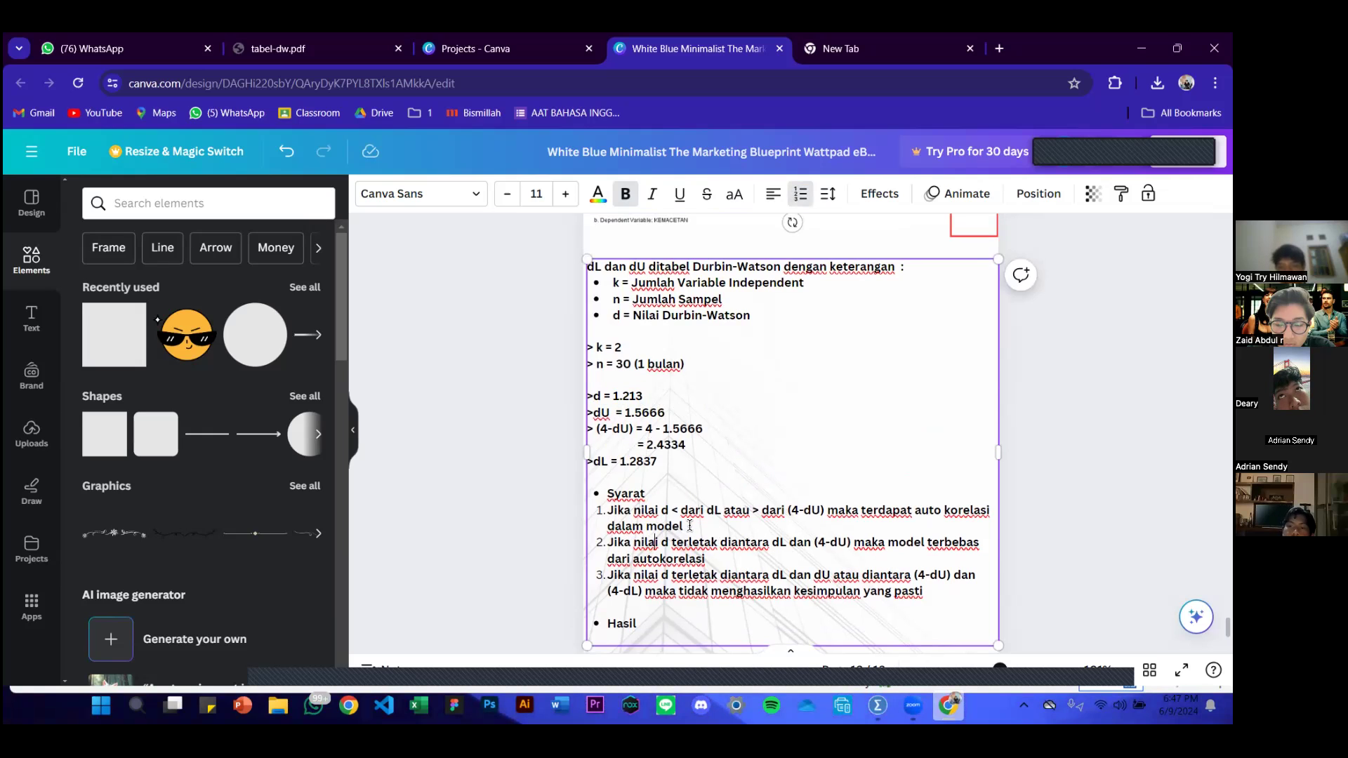
- Add the conclusion "Data terdapat auto korelasi positif" on a plain line under Hasil on the Uji Auto-Korelasi page
scroll(881, 511, down, 2)
click(622, 483)
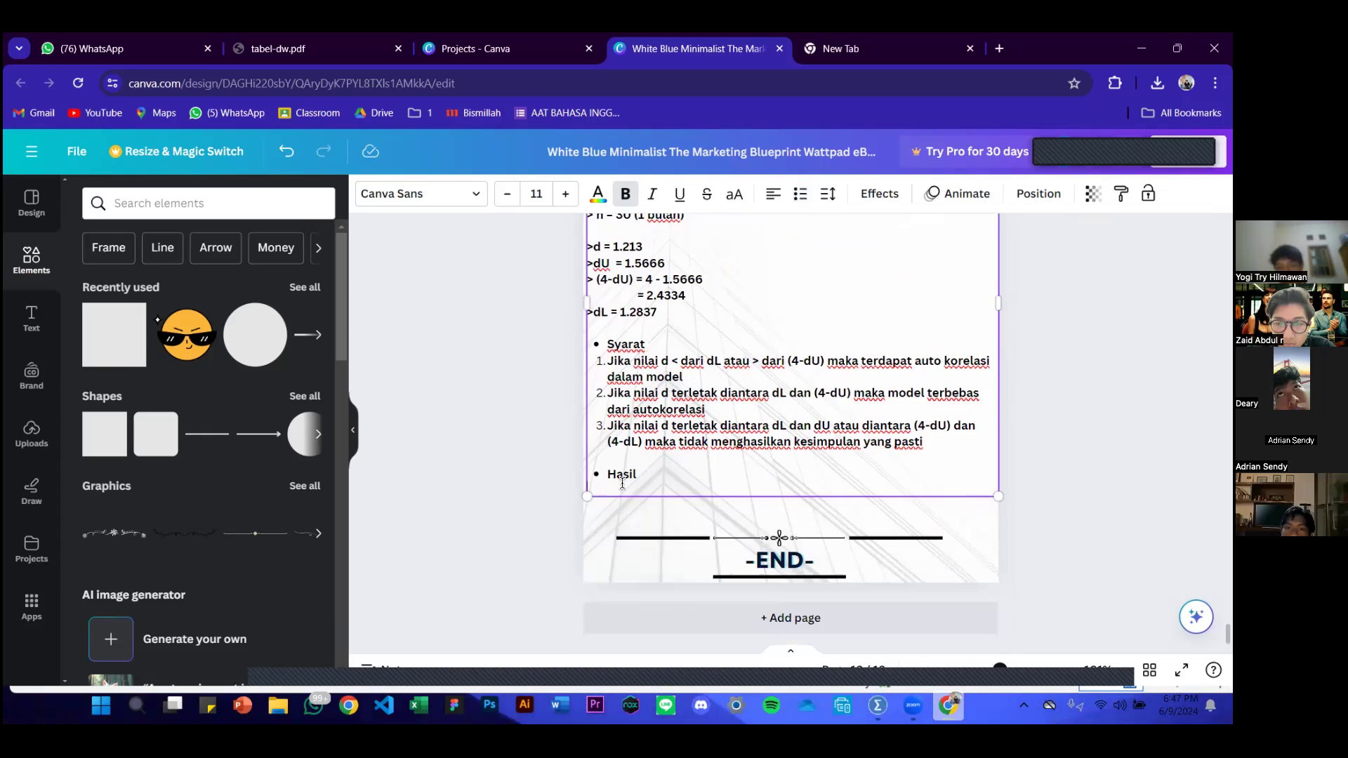
key(BackSpace)
text(Data te)
text(rdapat auto )
text(korelas i)
text(i)
text(,)
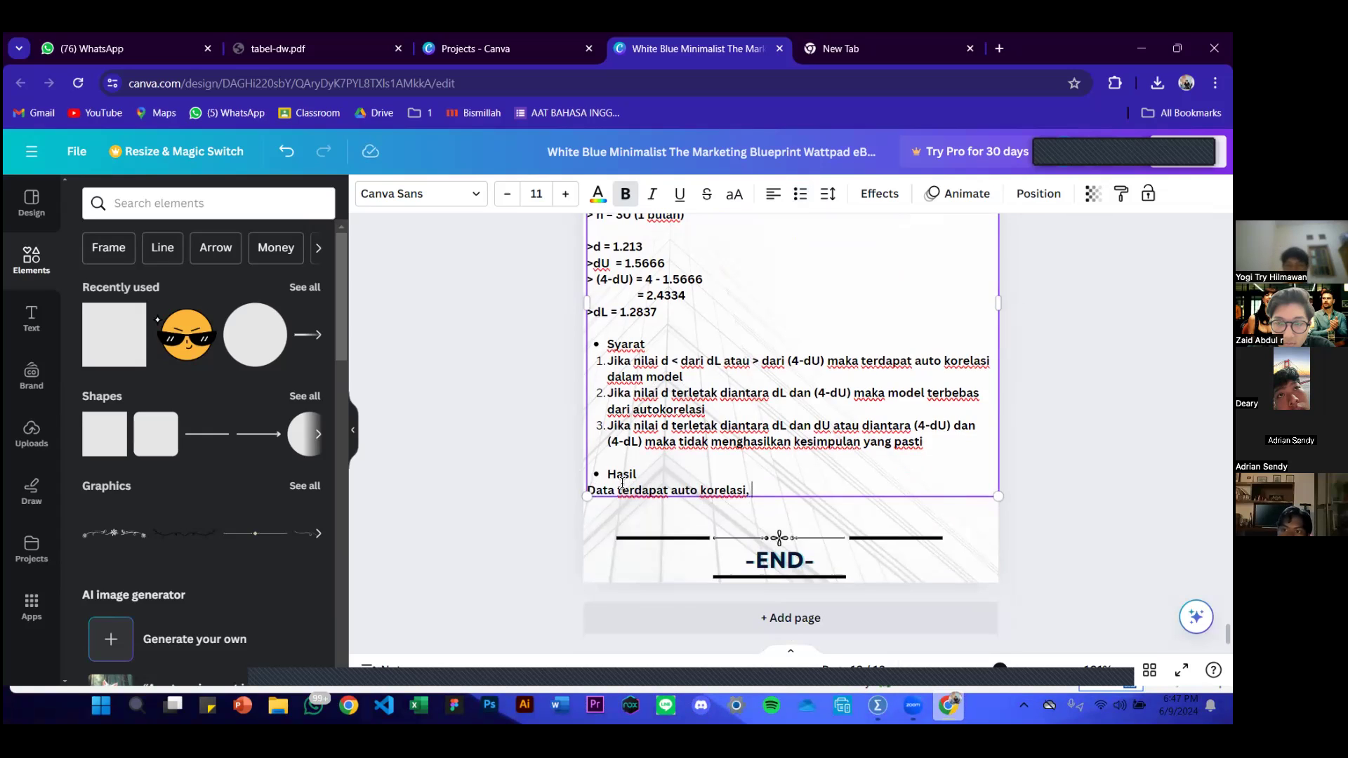
key(BackSpace)
key(BackSpace)
text(posti)
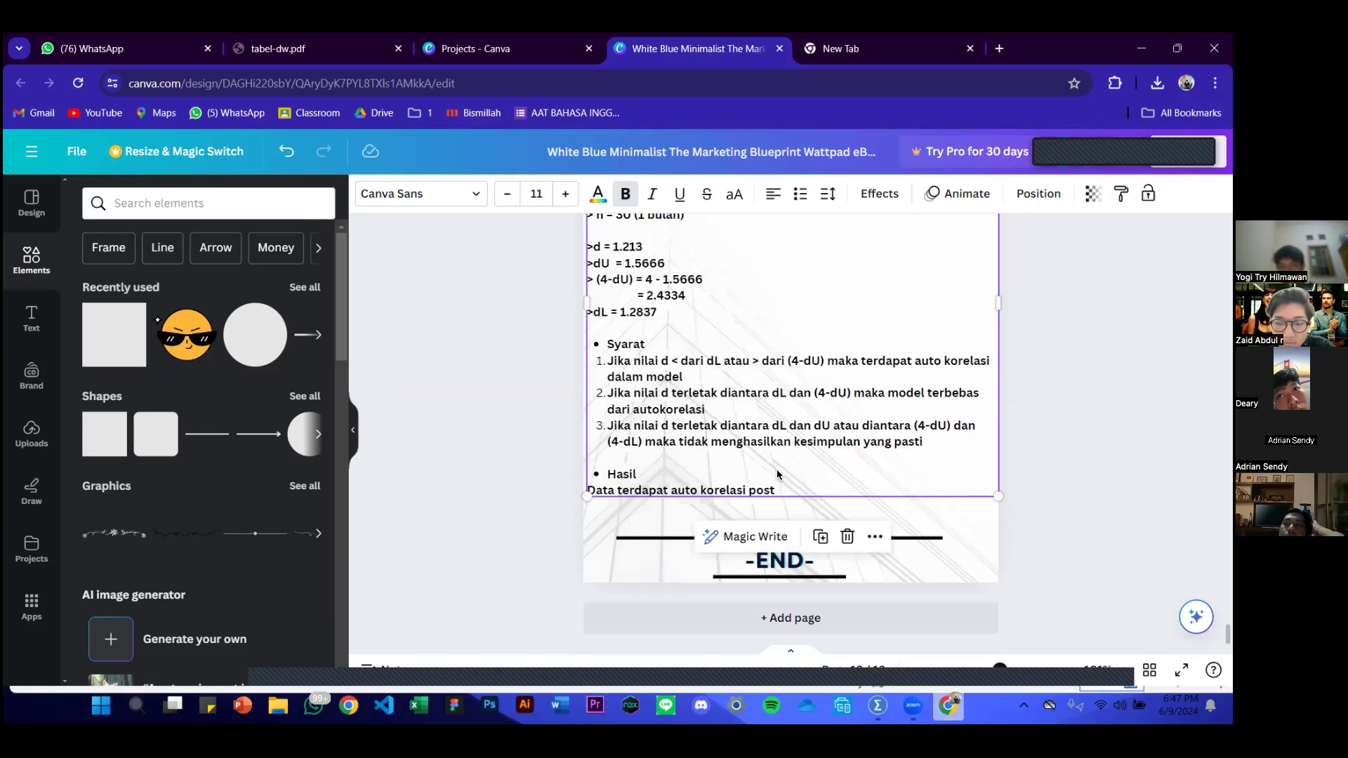
scroll(790, 486, up, 5)
scroll(790, 486, down, 5)
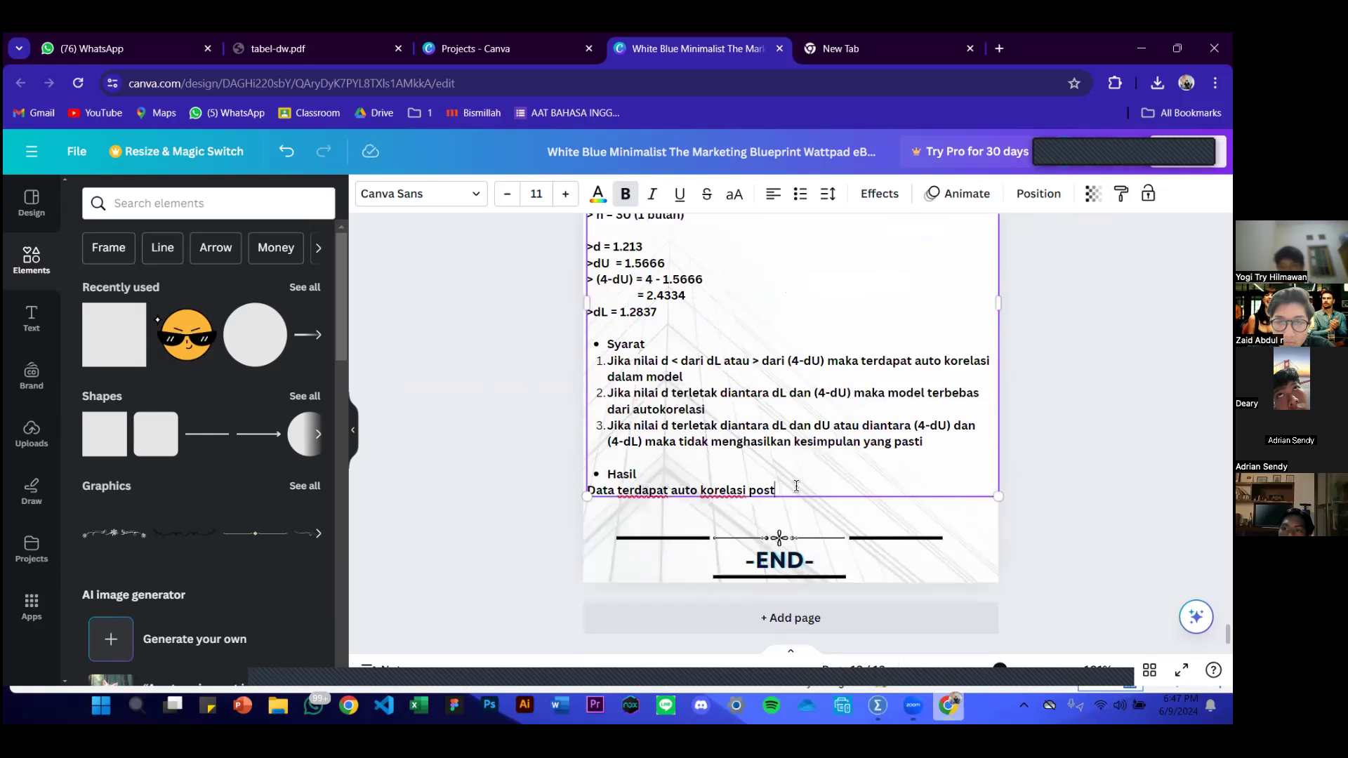
text(f)
key(BackSpace)
key(BackSpace)
key(BackSpace)
text(itif)
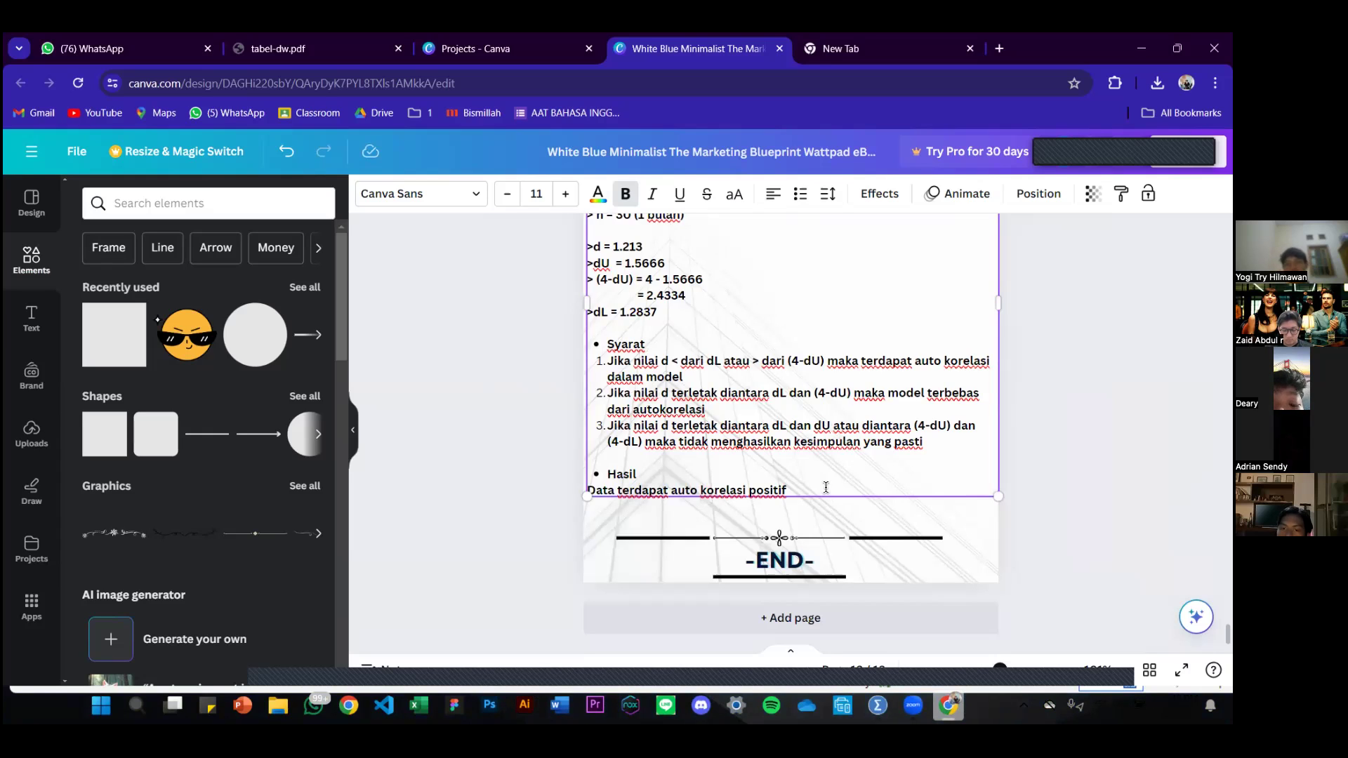
- Extend the Hasil conclusion with the reason "karena 1.213 < dL"
text(karena 1.213 )
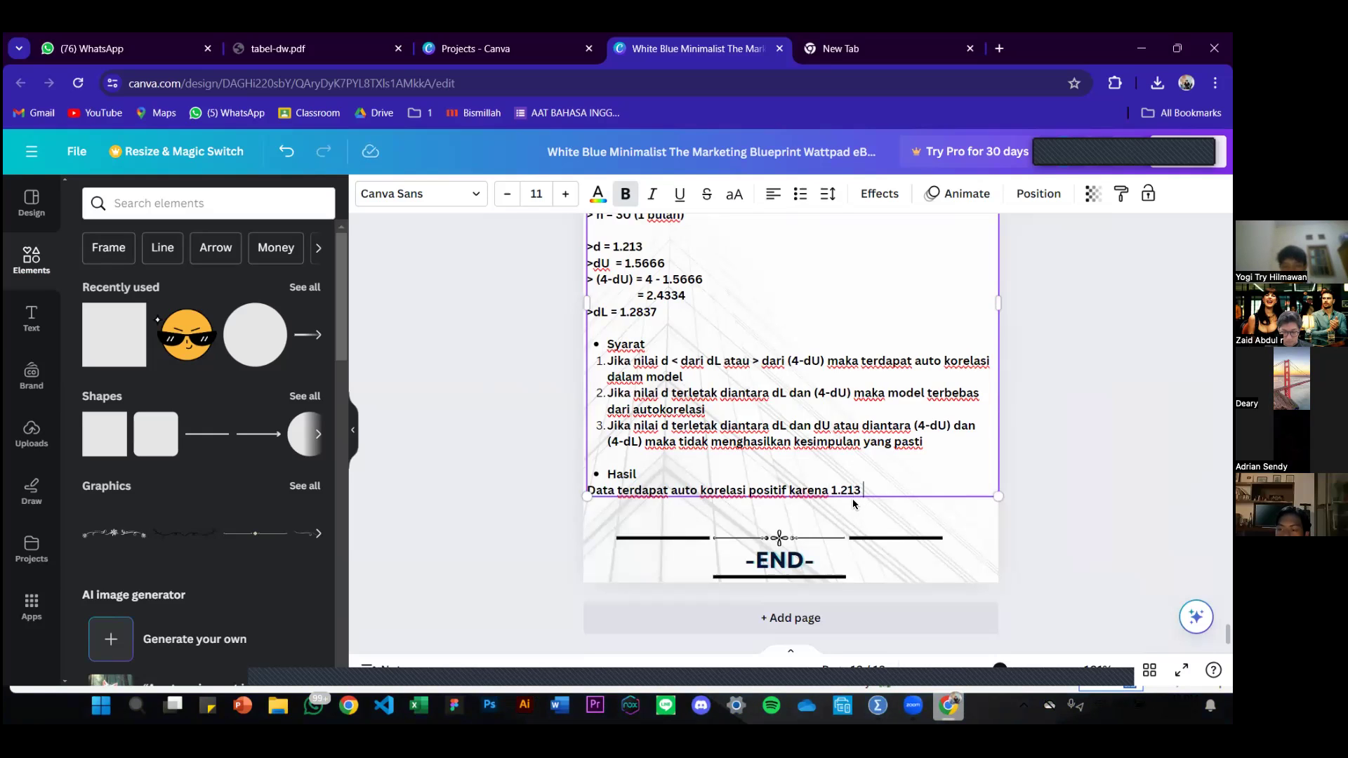
text(berada di)
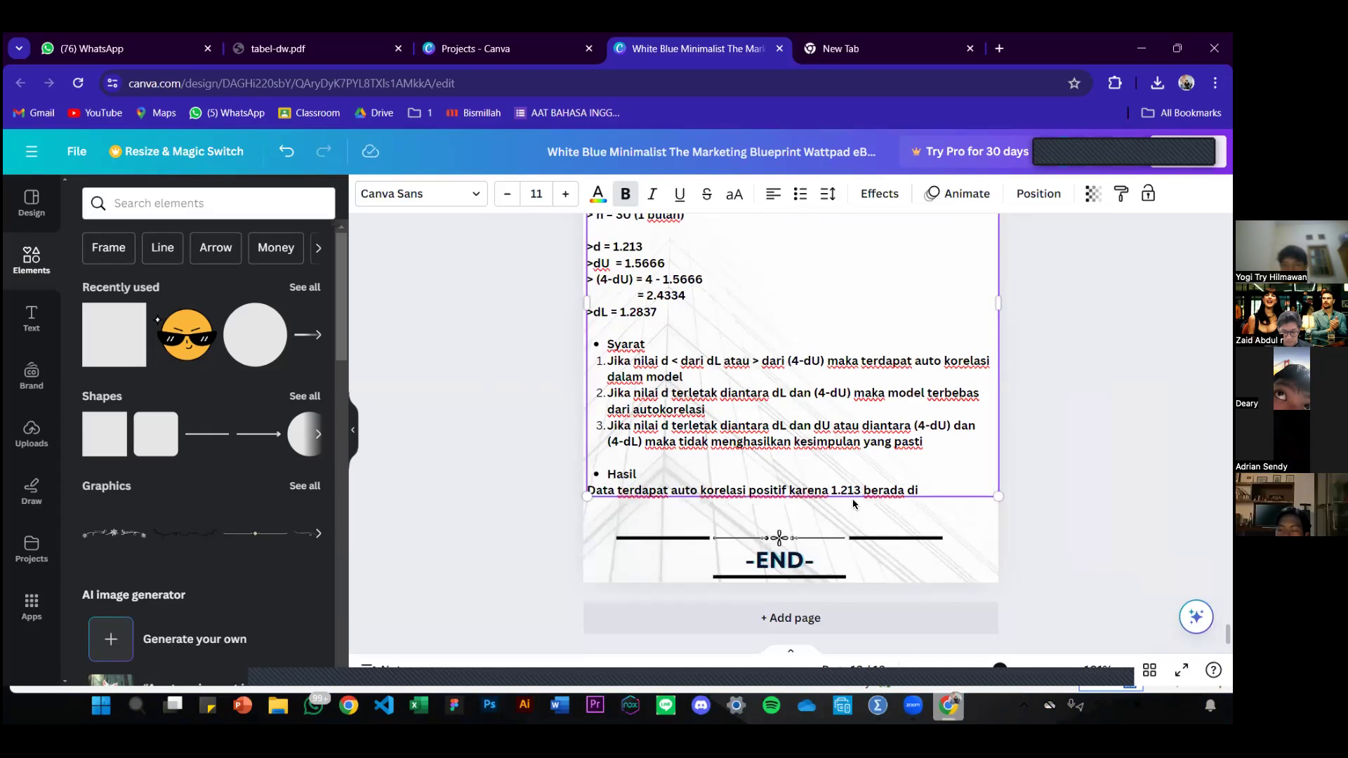
key(BackSpace)
key(BackSpace)
key(BackSpace)
key(BackSpace)
key(BackSpace)
key(BackSpace)
key(BackSpace)
key(BackSpace)
key(BackSpace)
text(< dL)
key(BackSpace)
key(BackSpace)
text(dL)
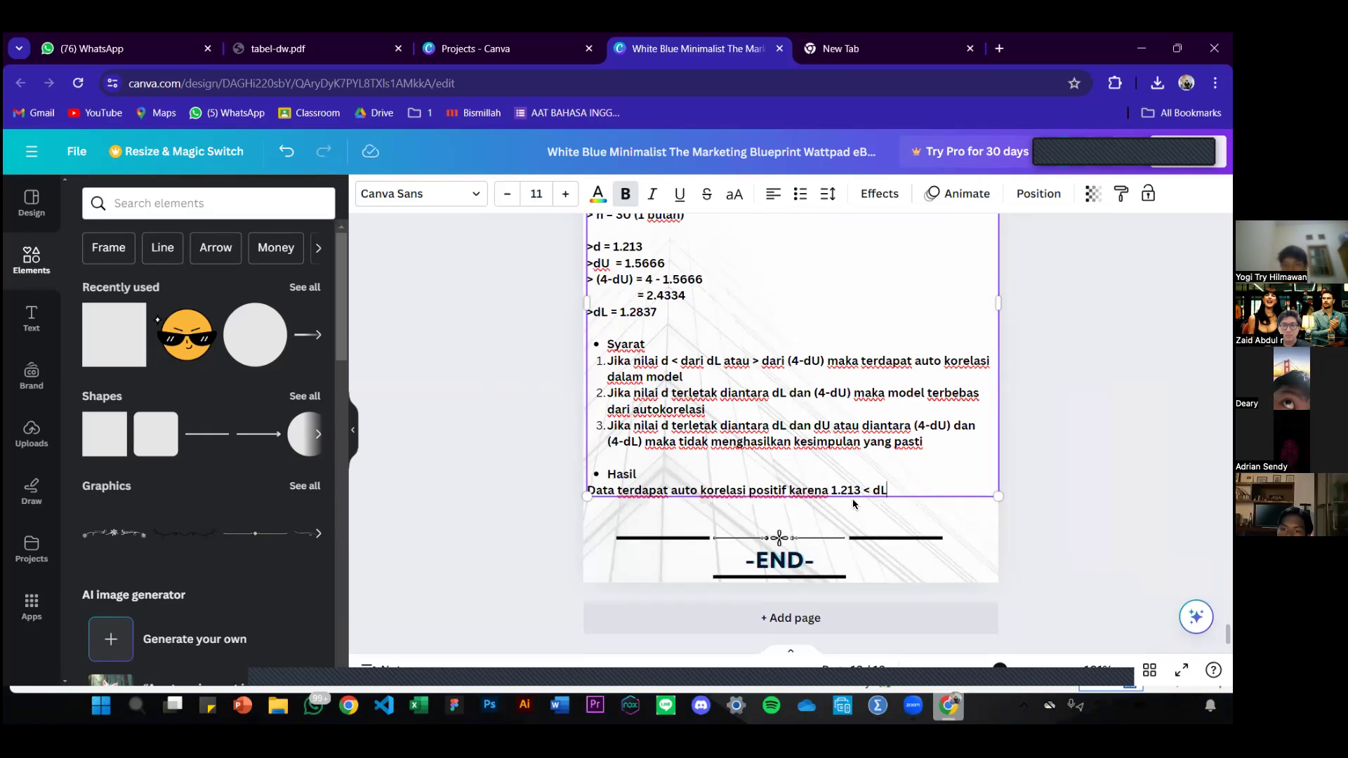
click(1099, 462)
- Go back through the finished e-book from the last page to the cover
scroll(1100, 462, down, 3)
scroll(1094, 462, down, 2)
scroll(851, 479, up, 15)
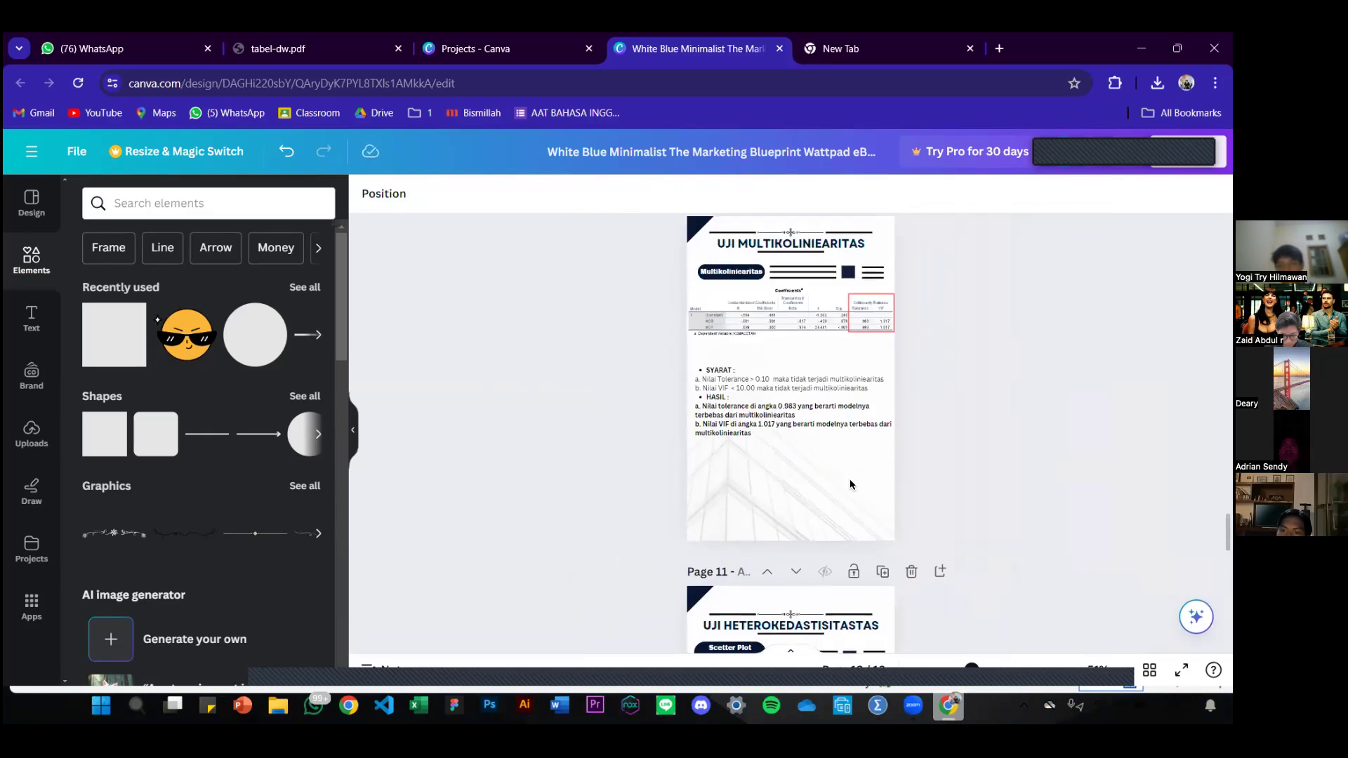
scroll(852, 482, up, 15)
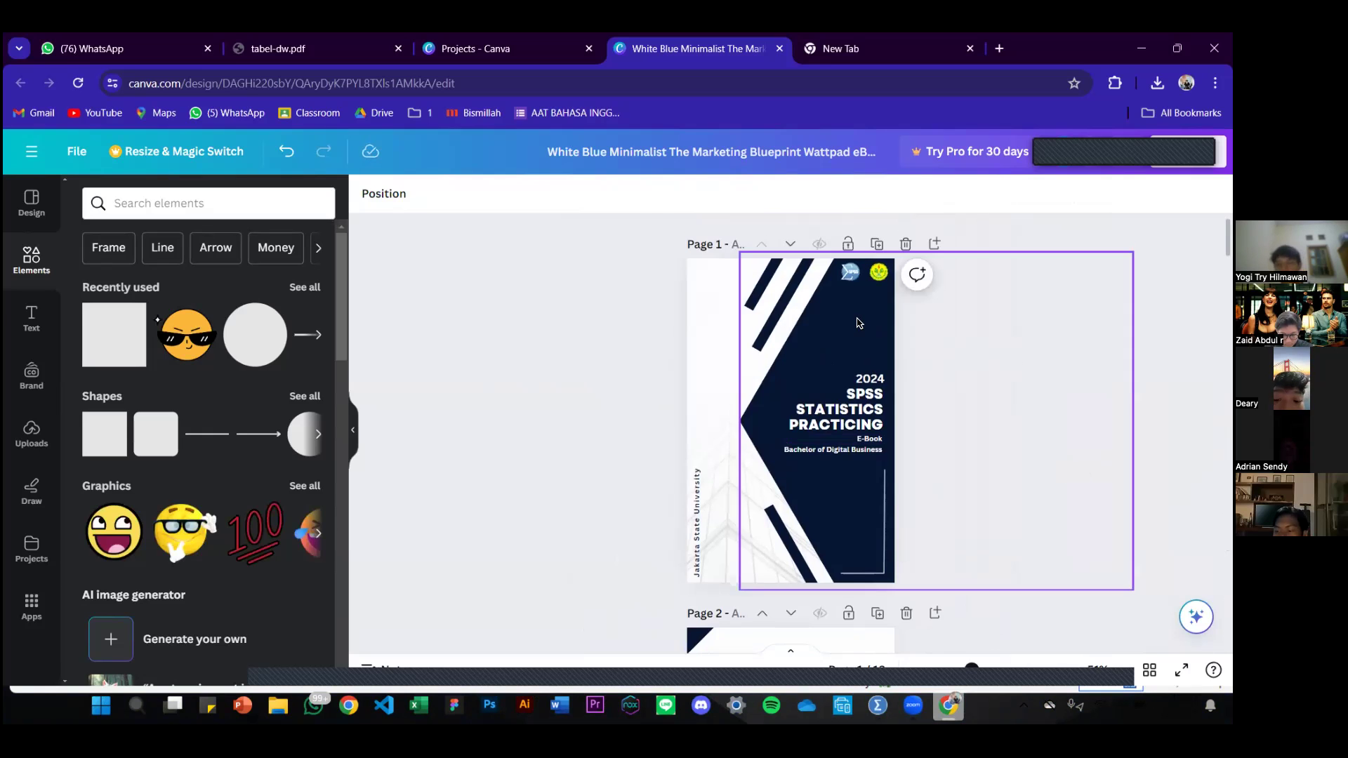
- Review the research title, author list and table of contents on page 2 of the e-book
scroll(857, 322, down, 10)
scroll(821, 451, up, 6)
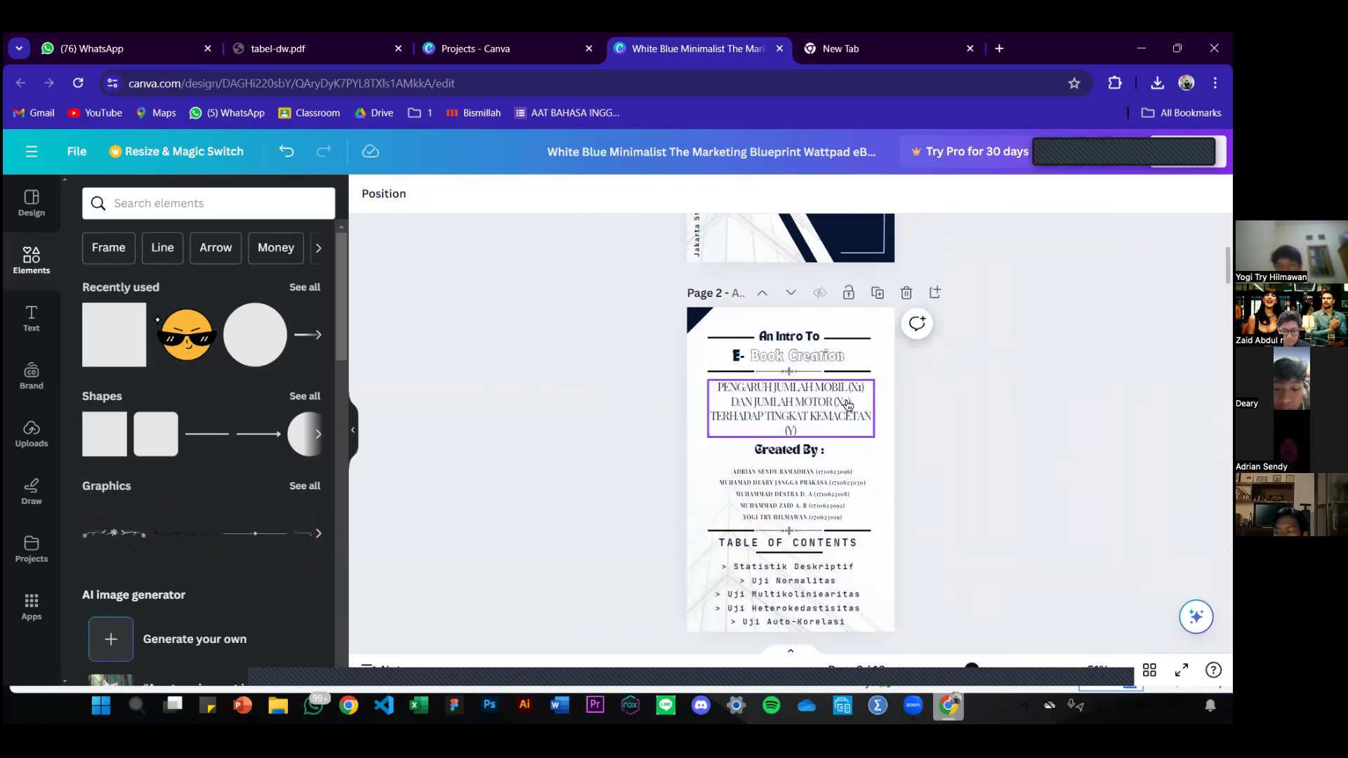
scroll(846, 393, down, 3)
scroll(843, 351, up, 6)
scroll(838, 309, down, 5)
scroll(837, 300, up, 5)
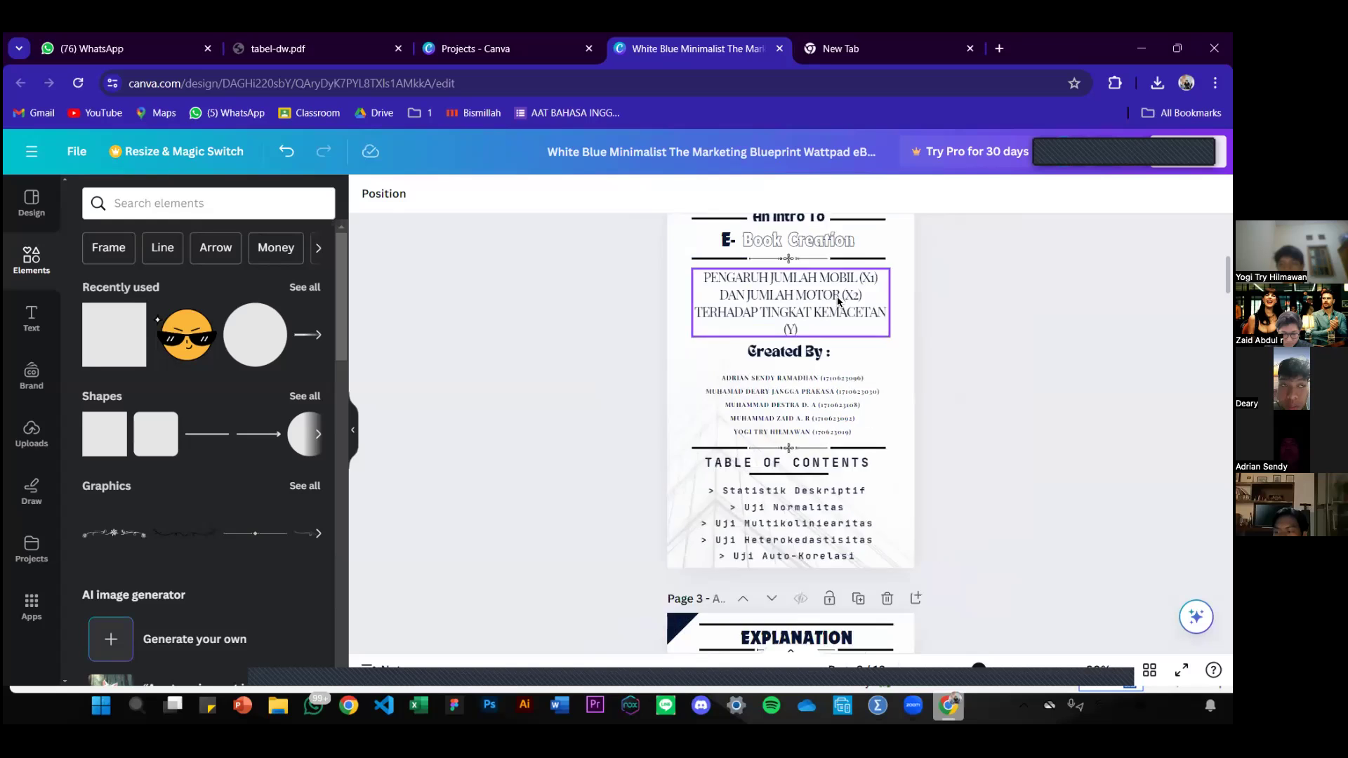
scroll(838, 301, up, 2)
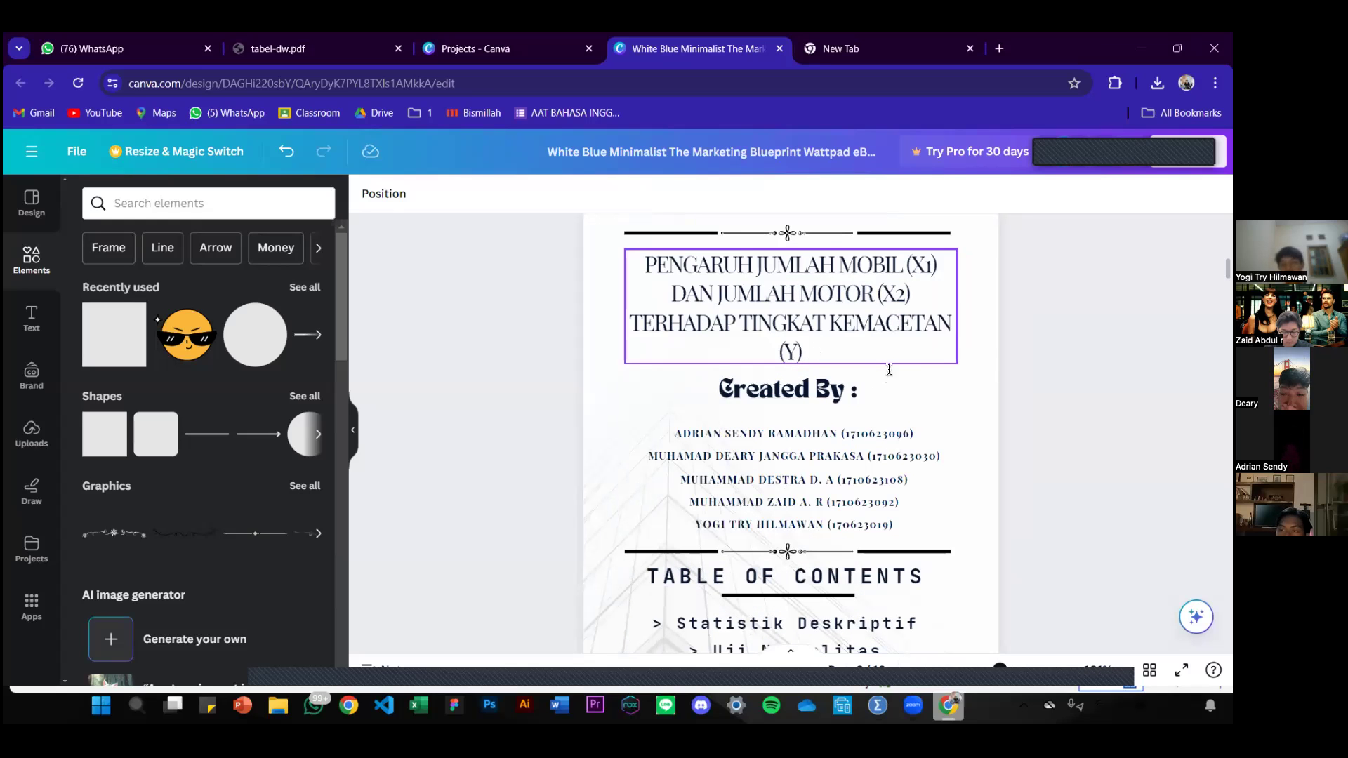
scroll(1008, 358, up, 3)
click(923, 364)
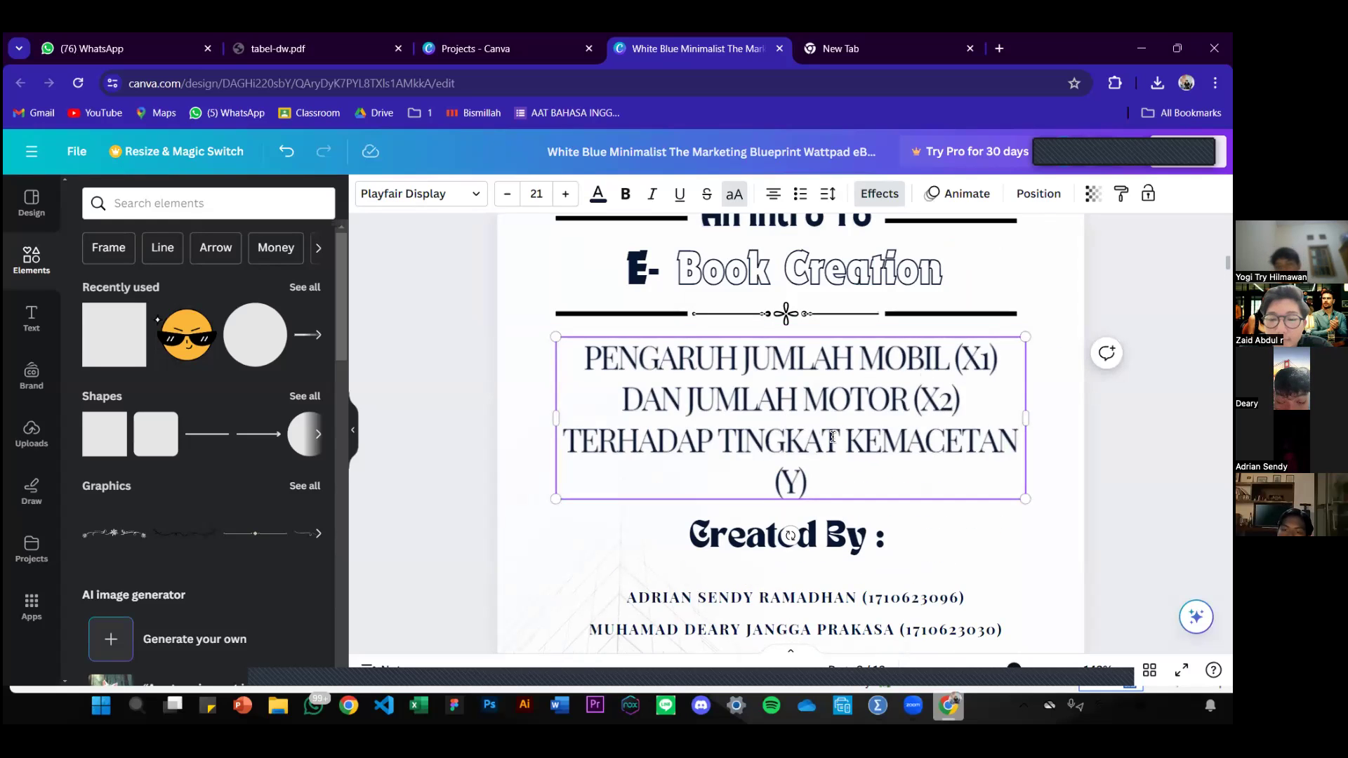
scroll(888, 413, down, 2)
scroll(892, 379, down, 3)
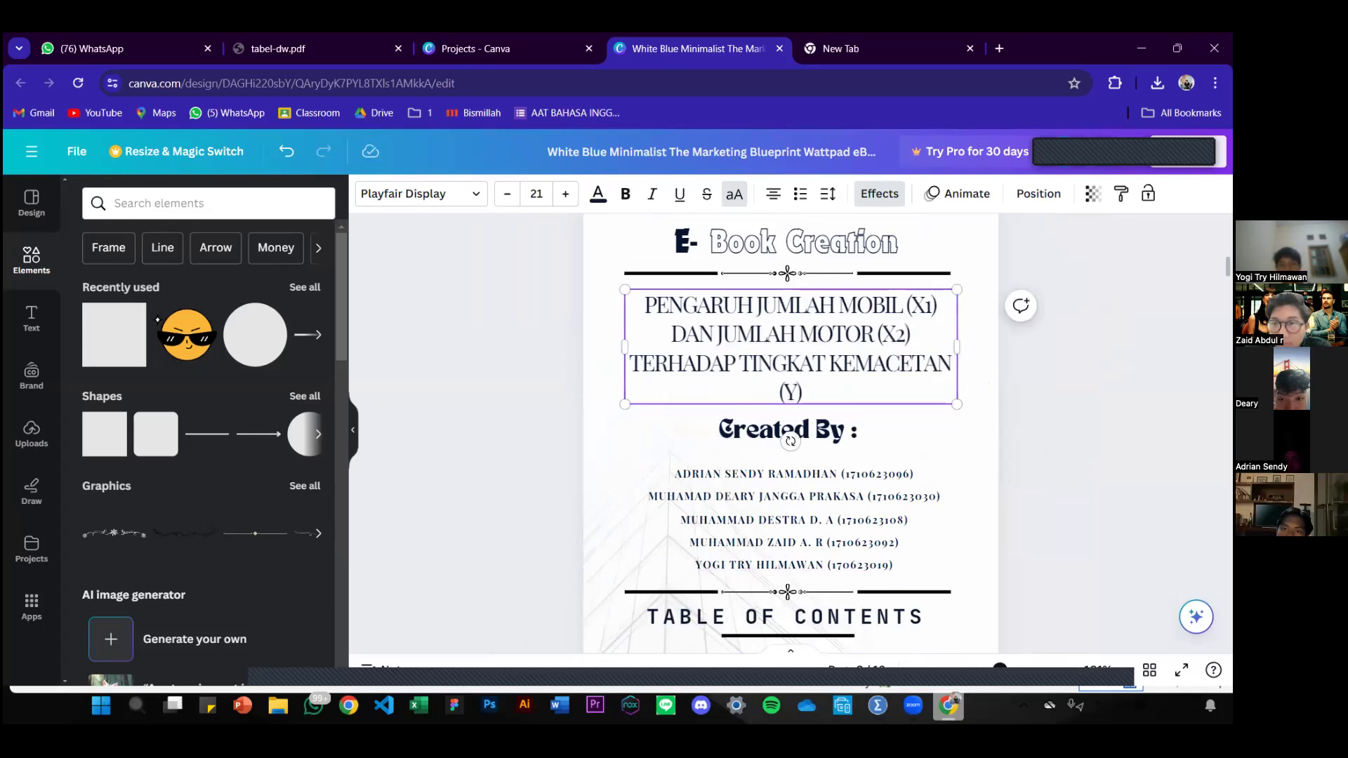
scroll(771, 619, down, 3)
- Switch to UAS STATISTIK.sav in the SPSS Data Editor and examine the Day, X1, X2 and Y data
mouse_move(877, 705)
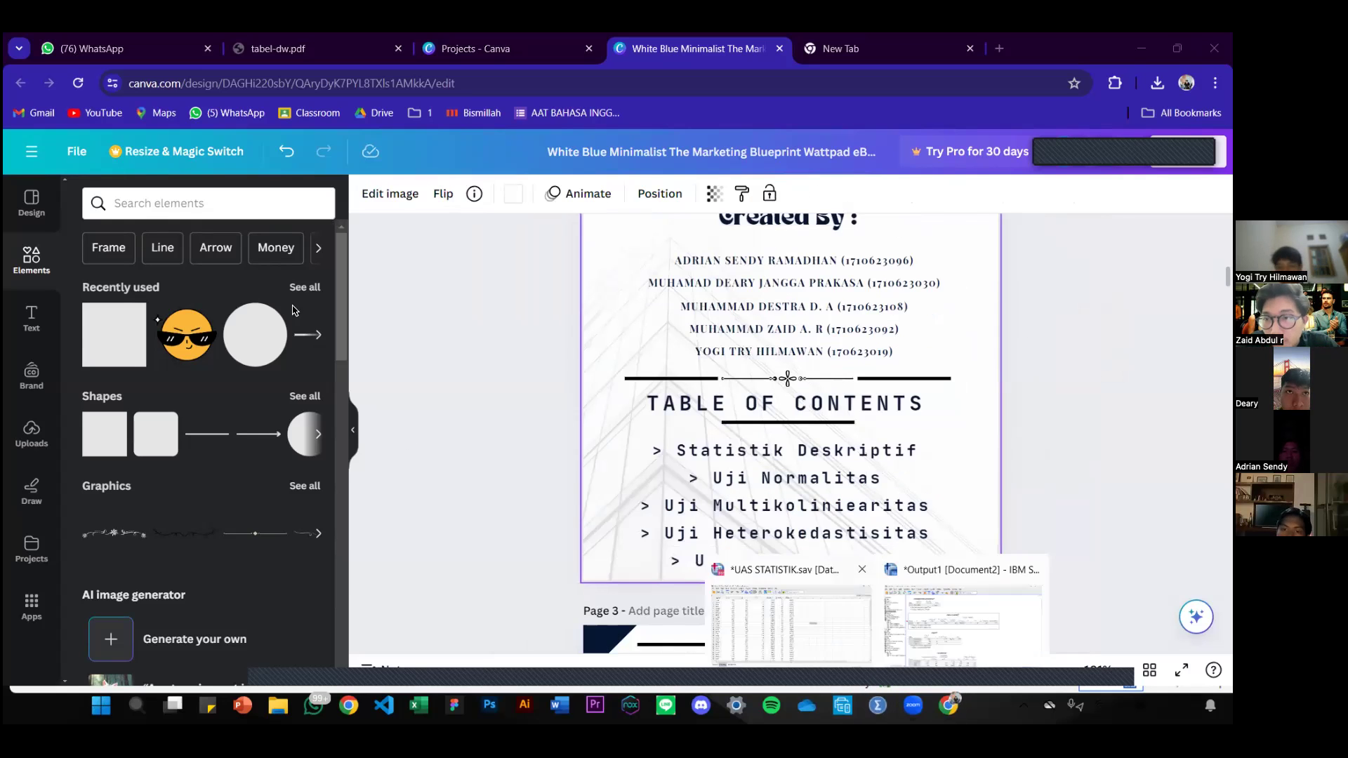
click(797, 667)
drag(62, 151, 234, 482)
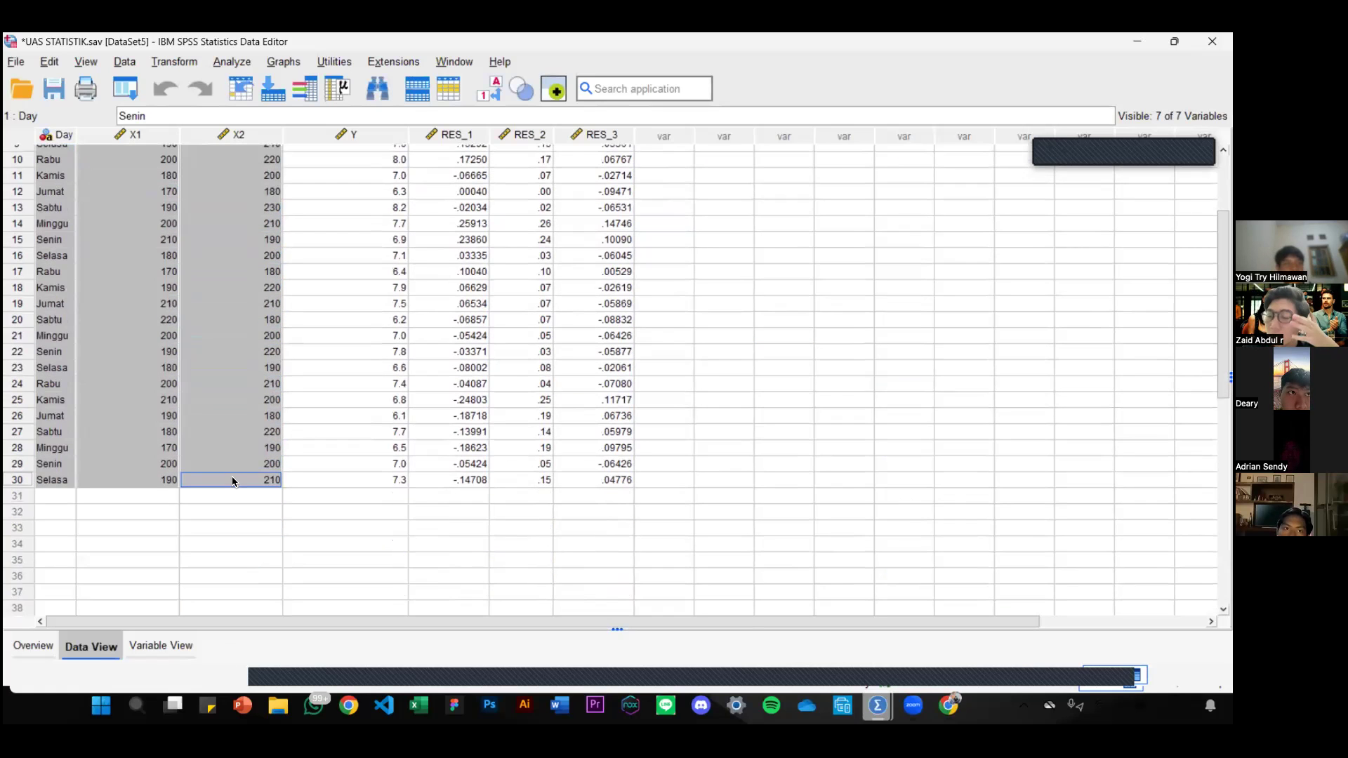
scroll(247, 411, up, 3)
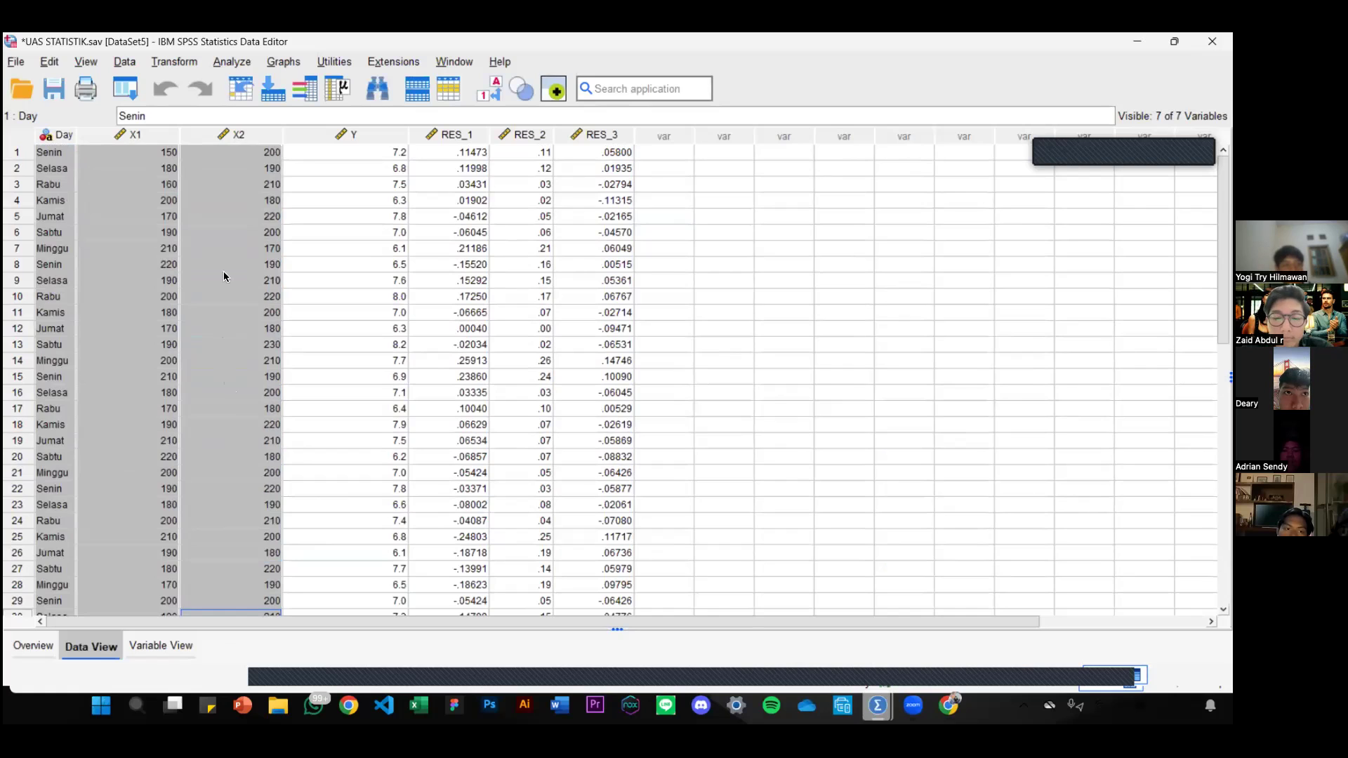
click(169, 153)
click(214, 154)
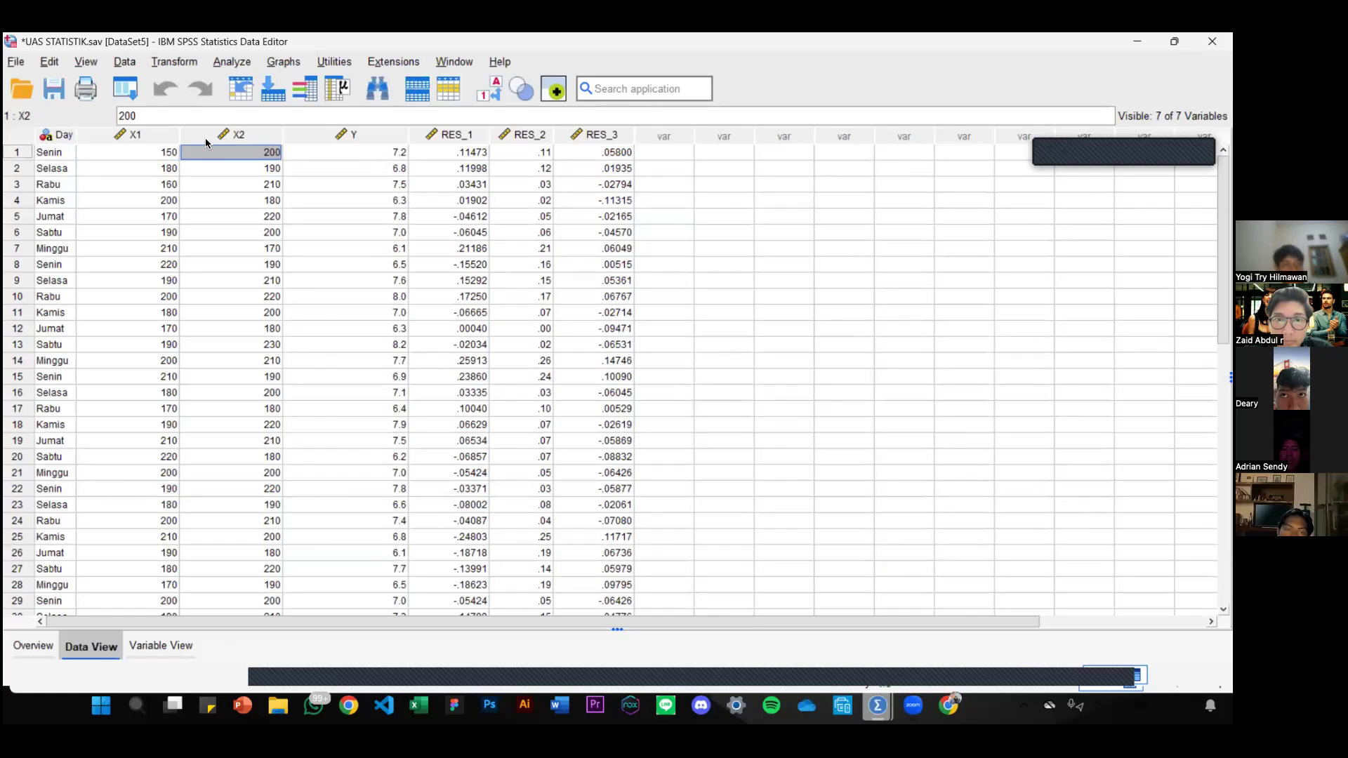
click(357, 140)
scroll(368, 263, down, 4)
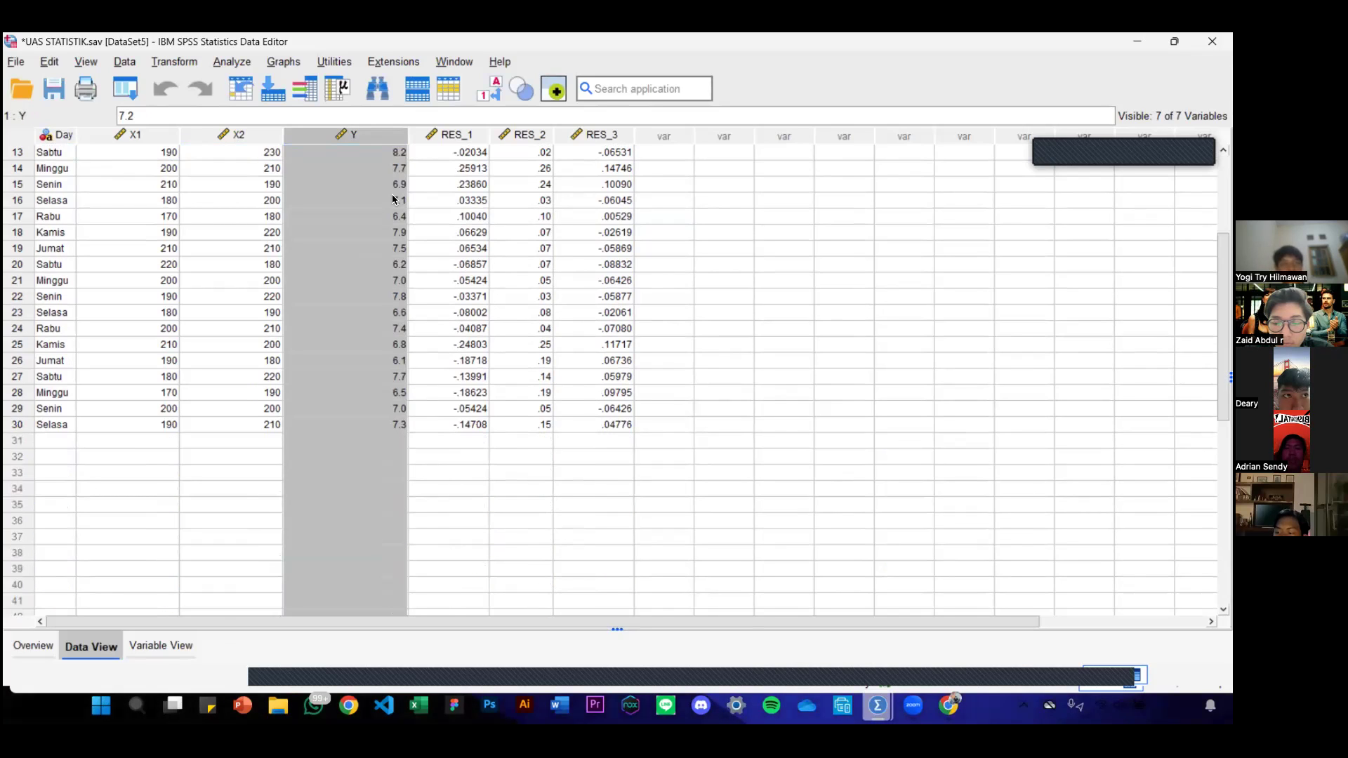
- Return to the first rows of the dataset, clear the Y column selection and look over the X2 values
scroll(388, 179, up, 4)
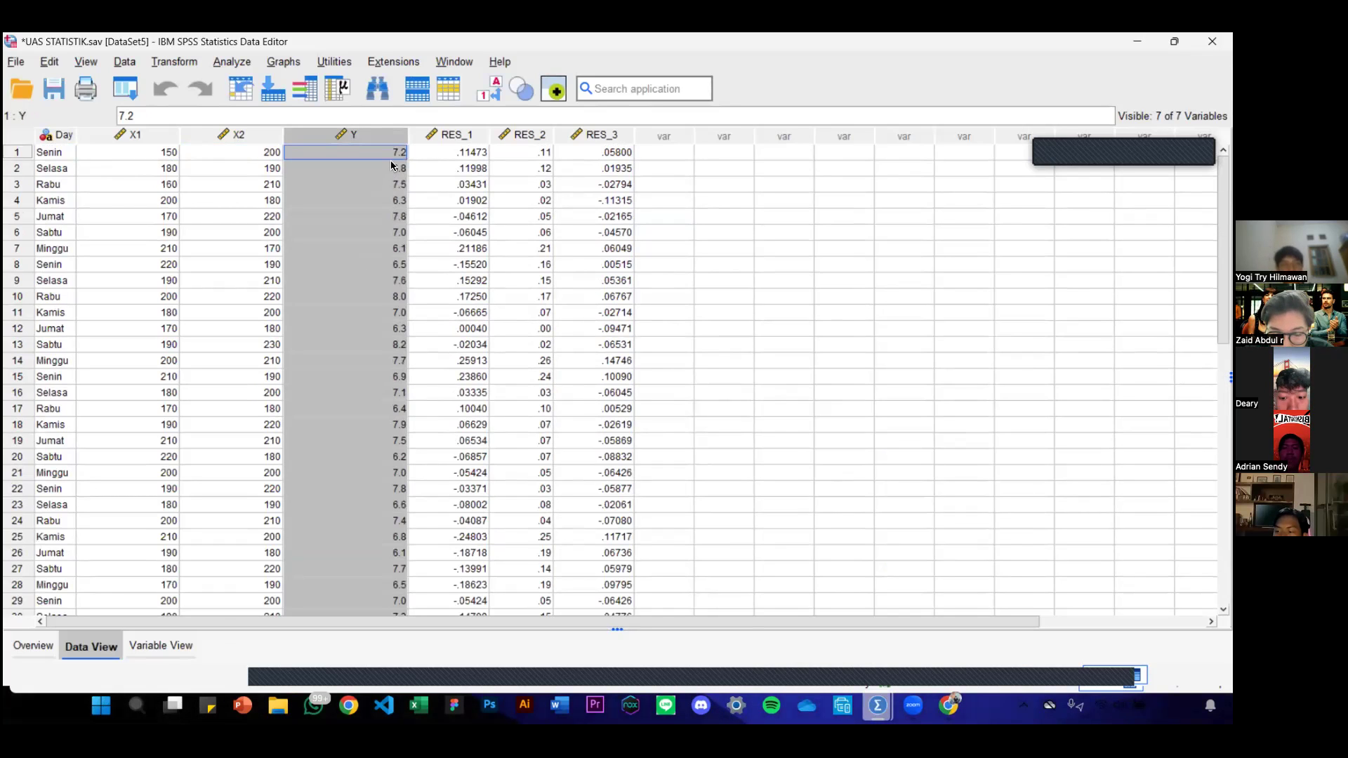
click(412, 171)
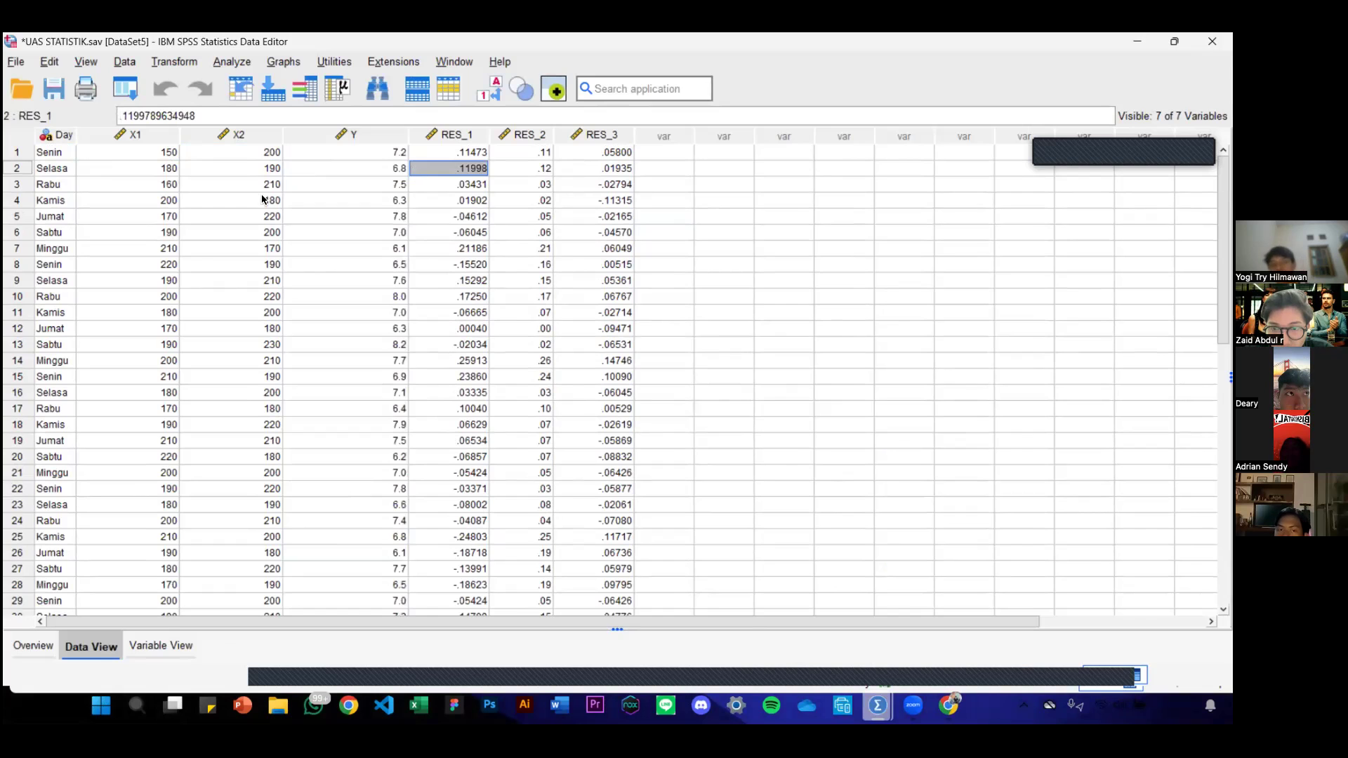
click(263, 200)
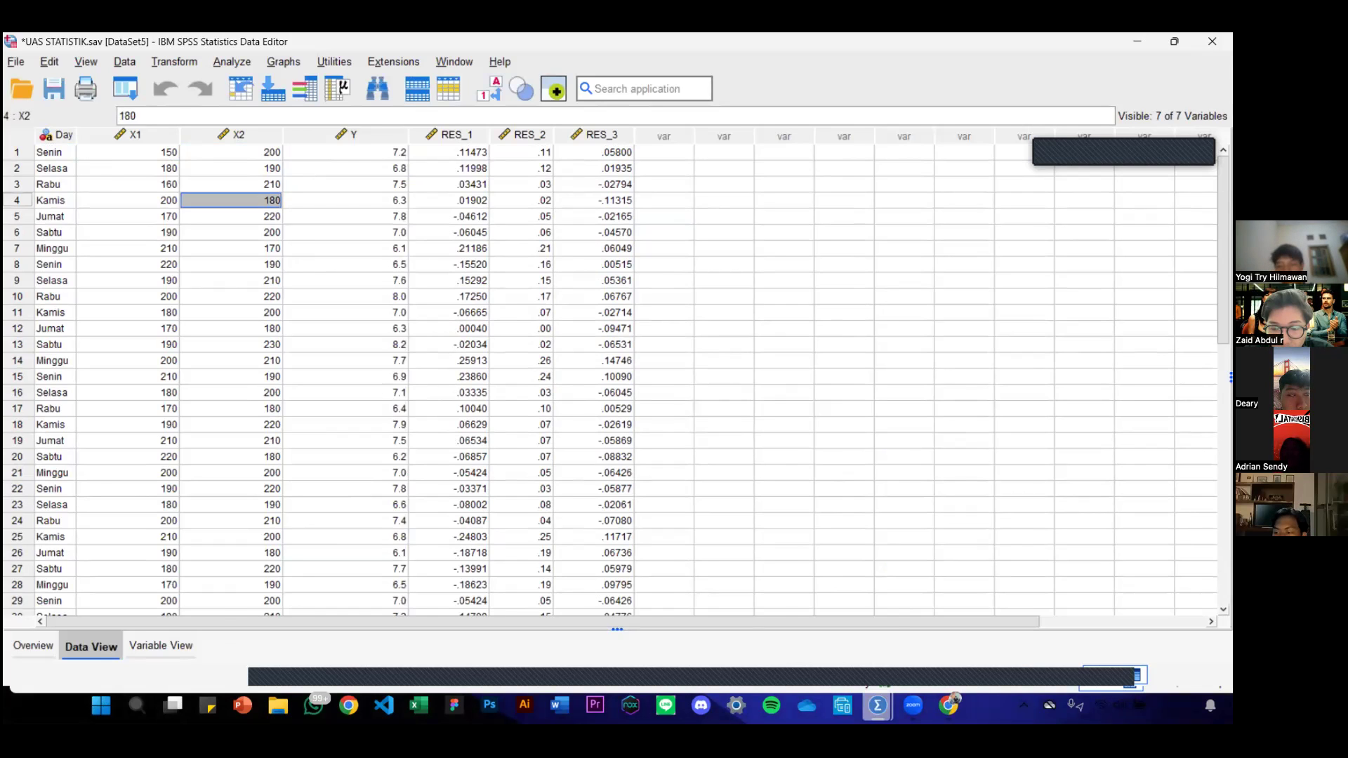
- Switch to the Canva e-book and skim the explanation and test result pages through Uji Heterokedastisitas, then return to the cover
key(alt+Tab)
scroll(1023, 464, down, 4)
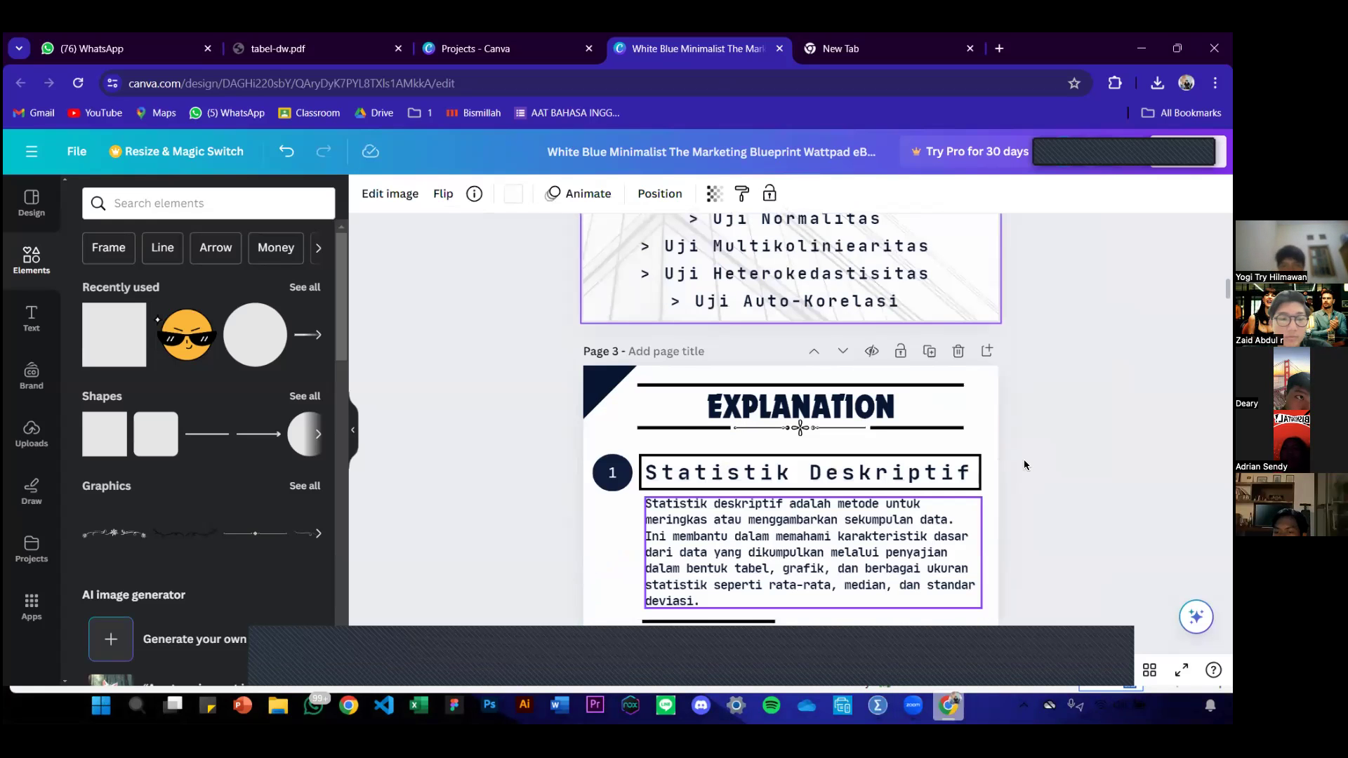
scroll(1023, 464, down, 4)
scroll(1023, 465, down, 4)
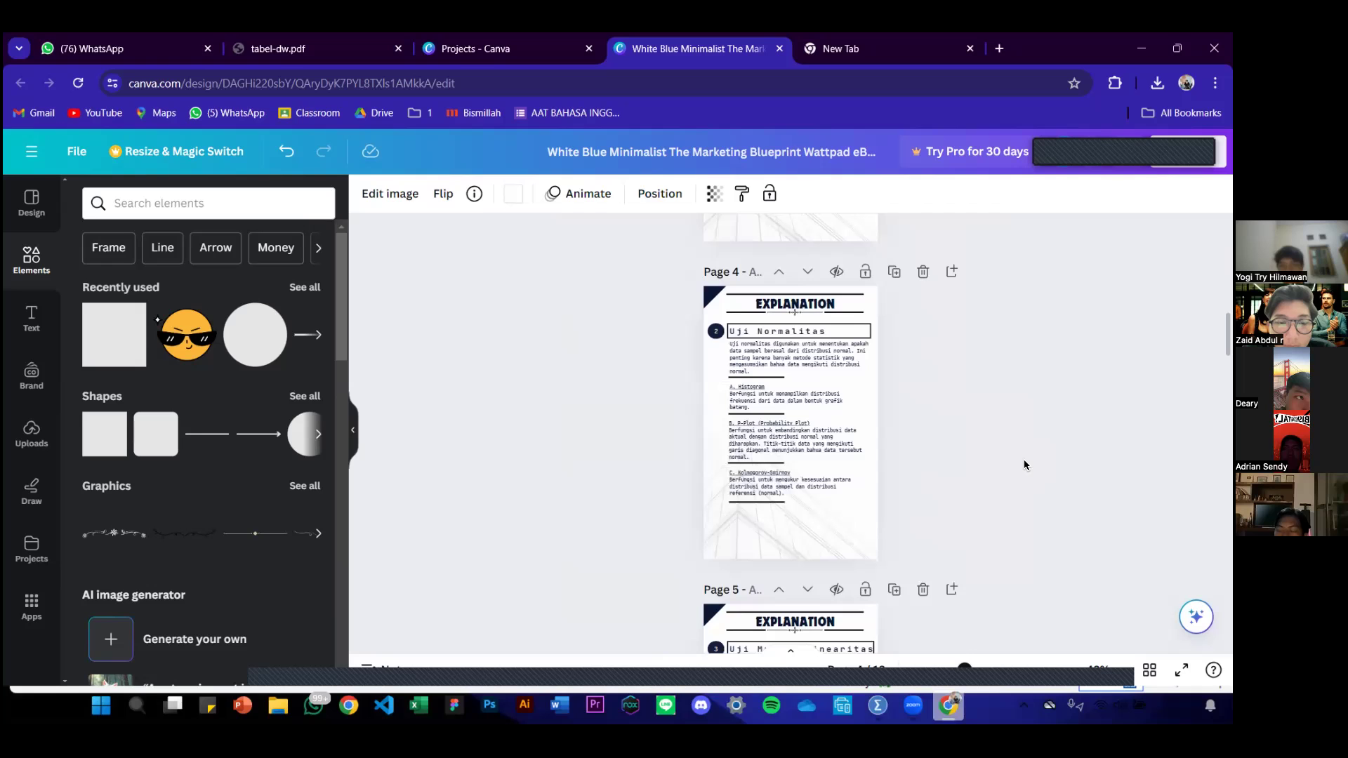
scroll(1024, 465, down, 8)
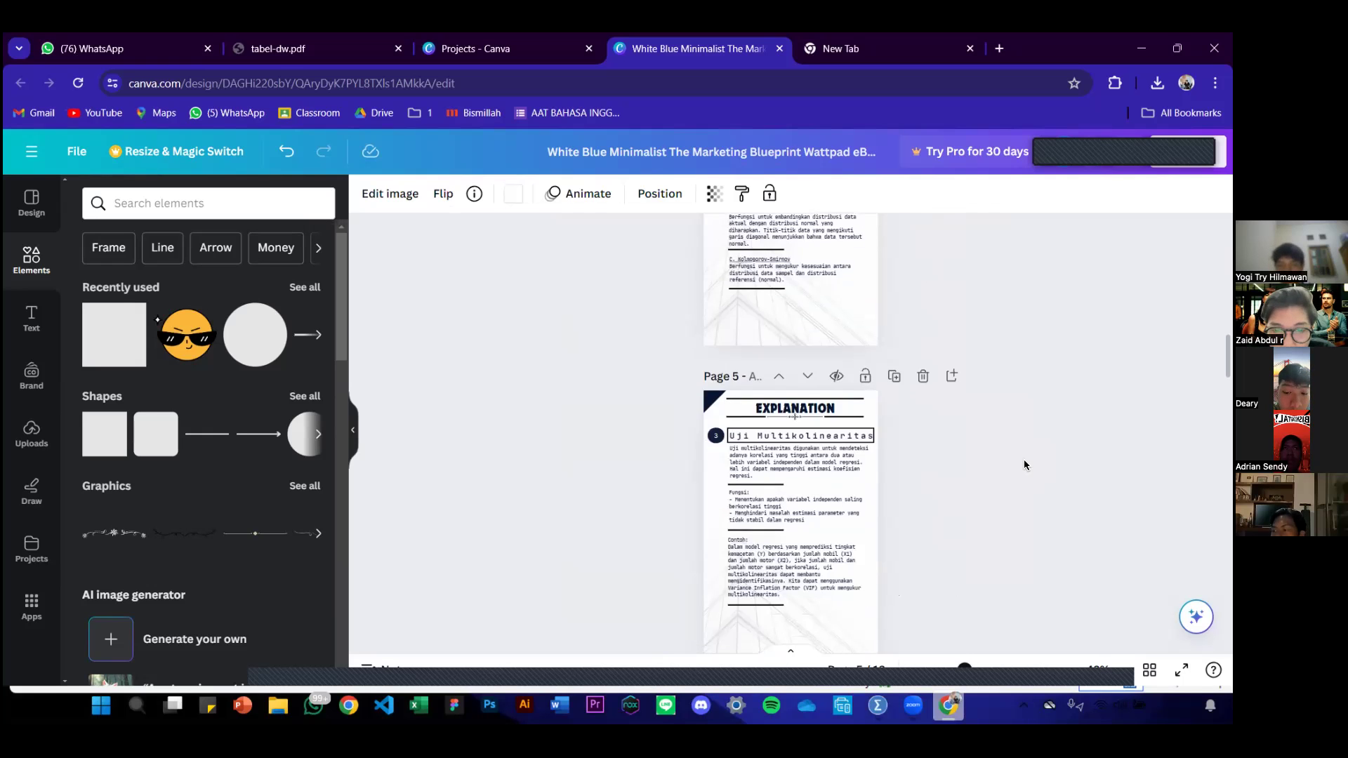
scroll(1023, 465, down, 20)
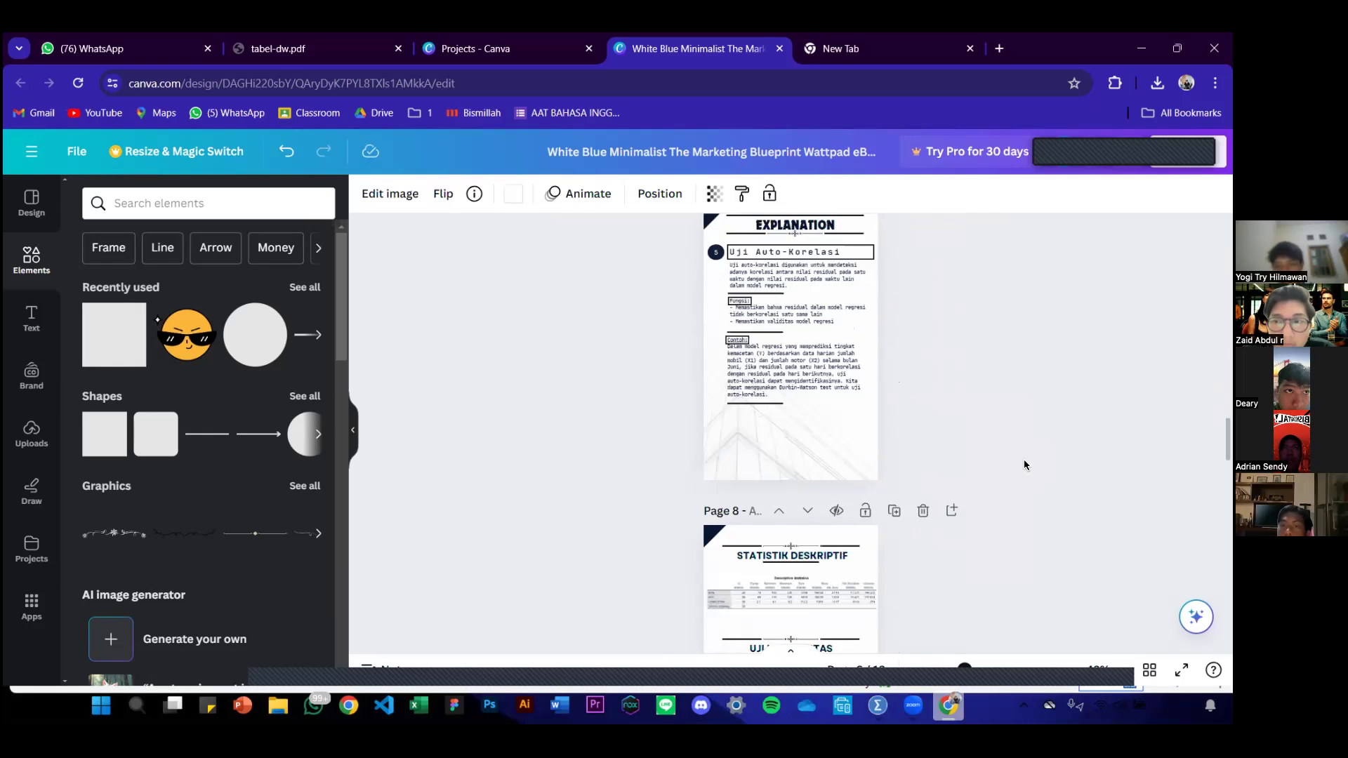
scroll(1023, 464, down, 3)
scroll(1023, 465, up, 20)
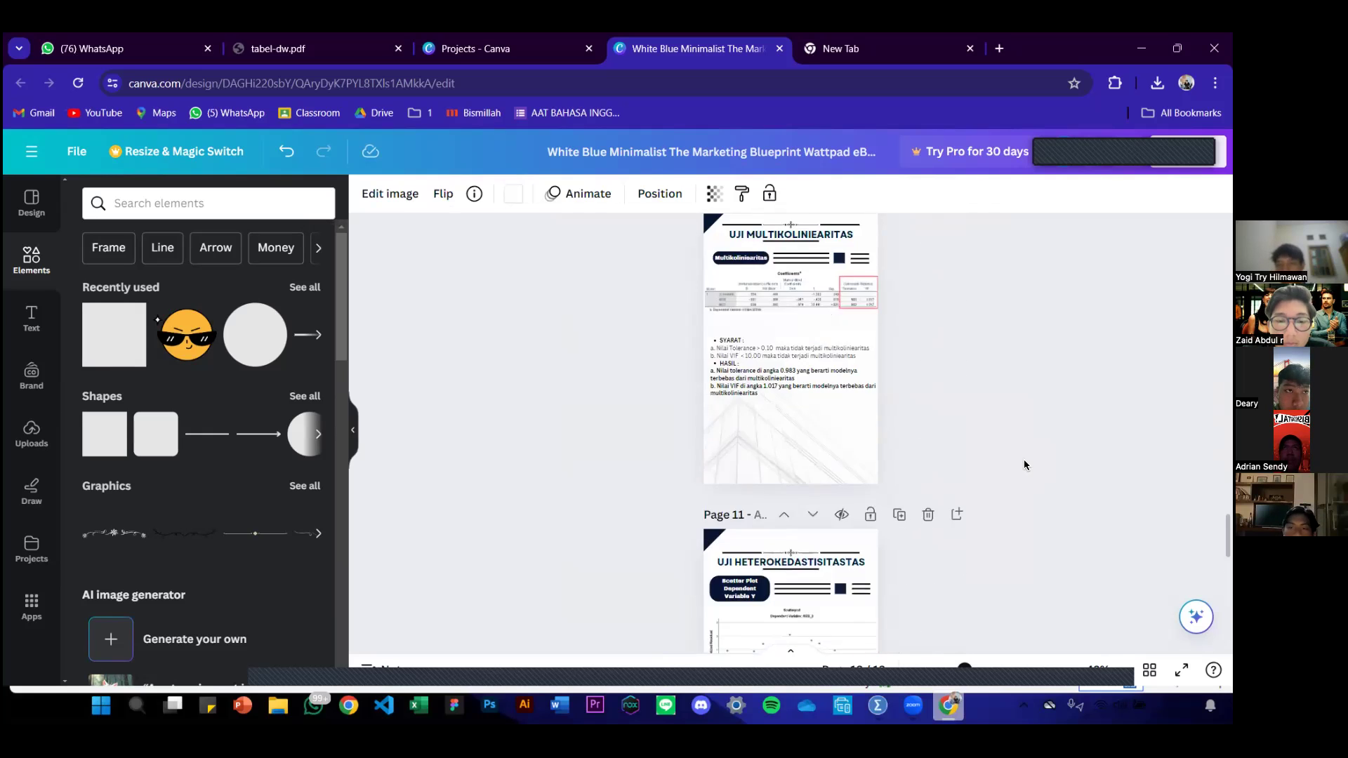
scroll(1024, 459, up, 15)
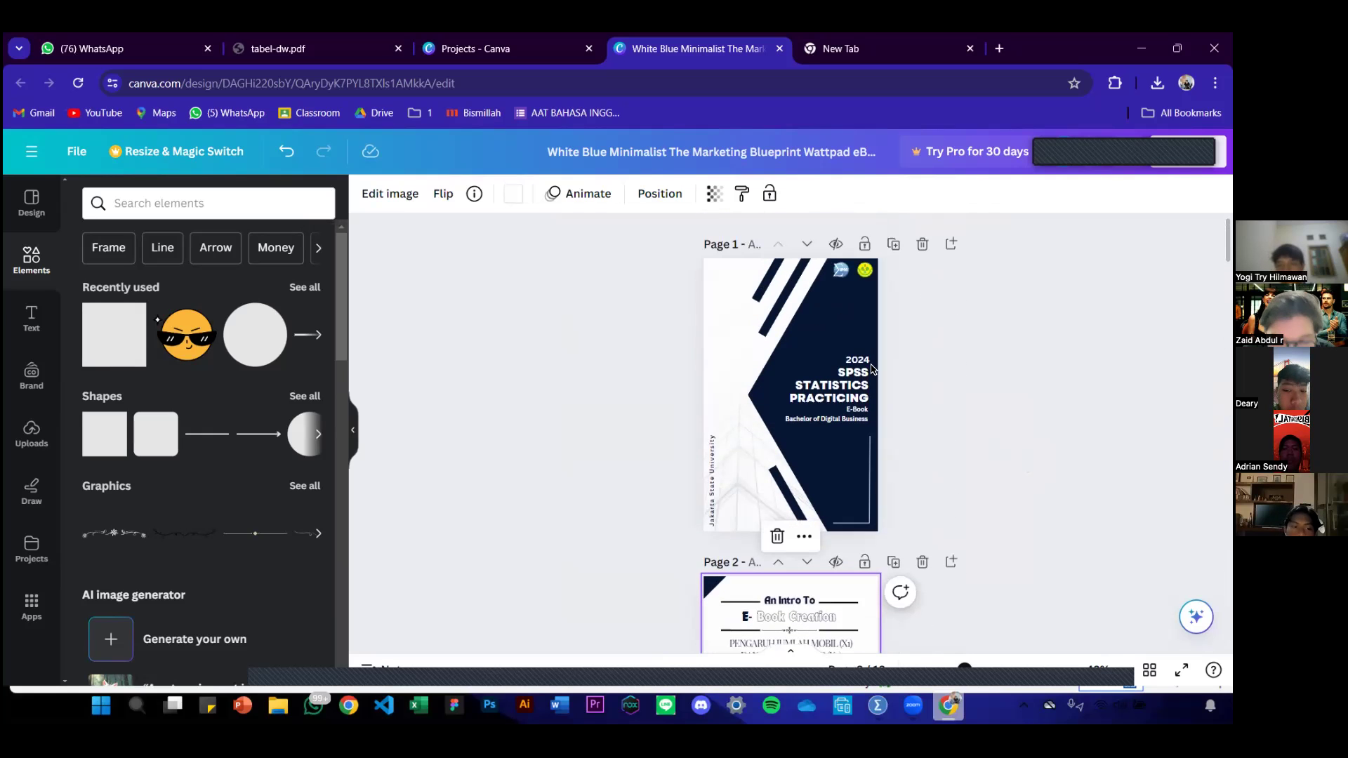